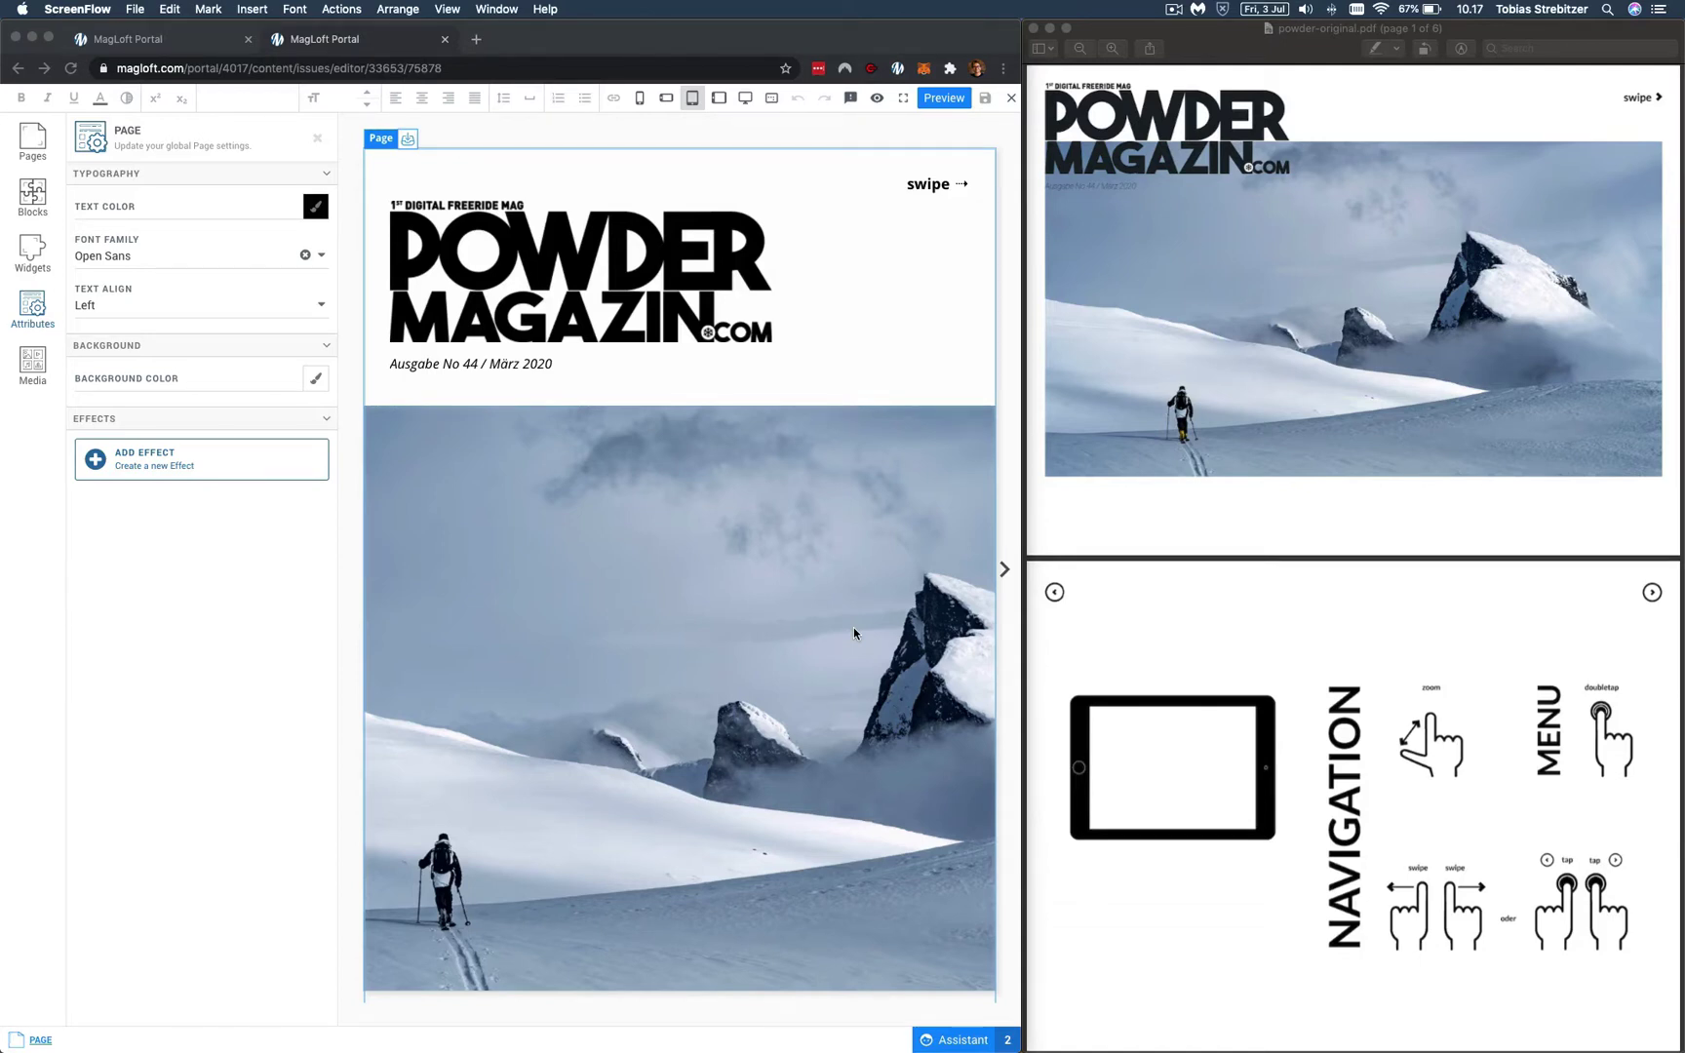
Bring powder-original.pdf to the front in Preview and scroll past its cover and guide pages
click(1300, 460)
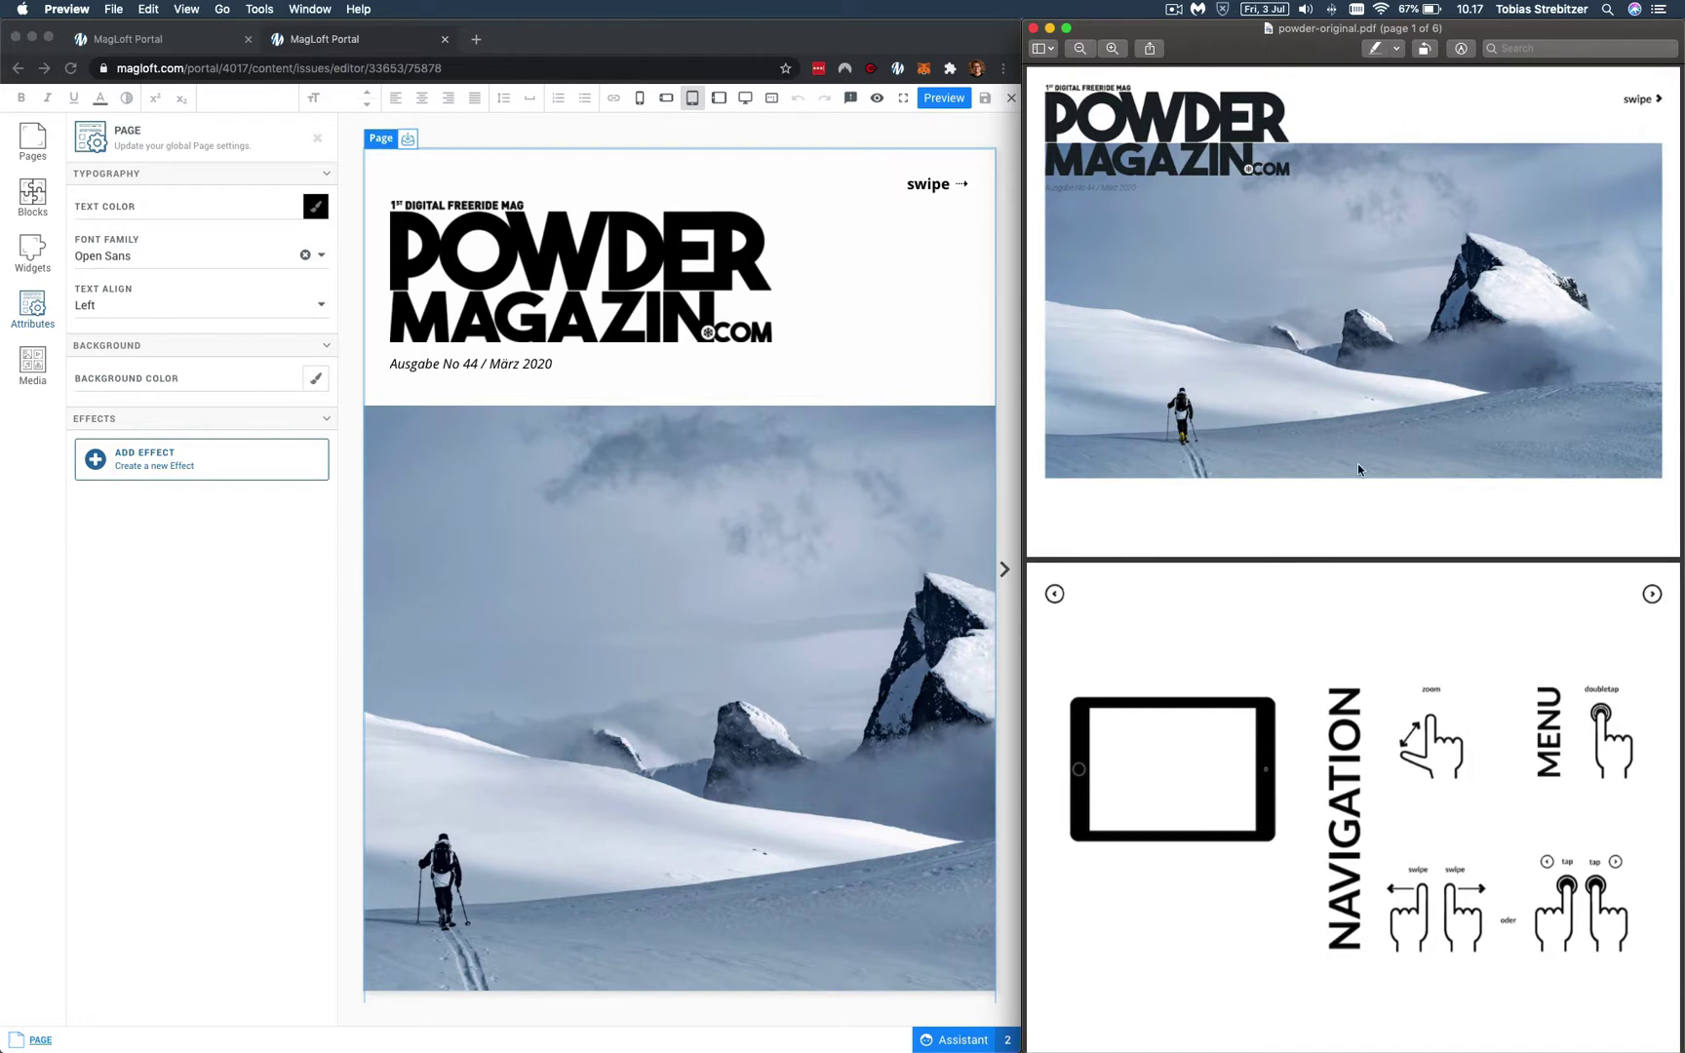
scroll(1345, 411, down, 5)
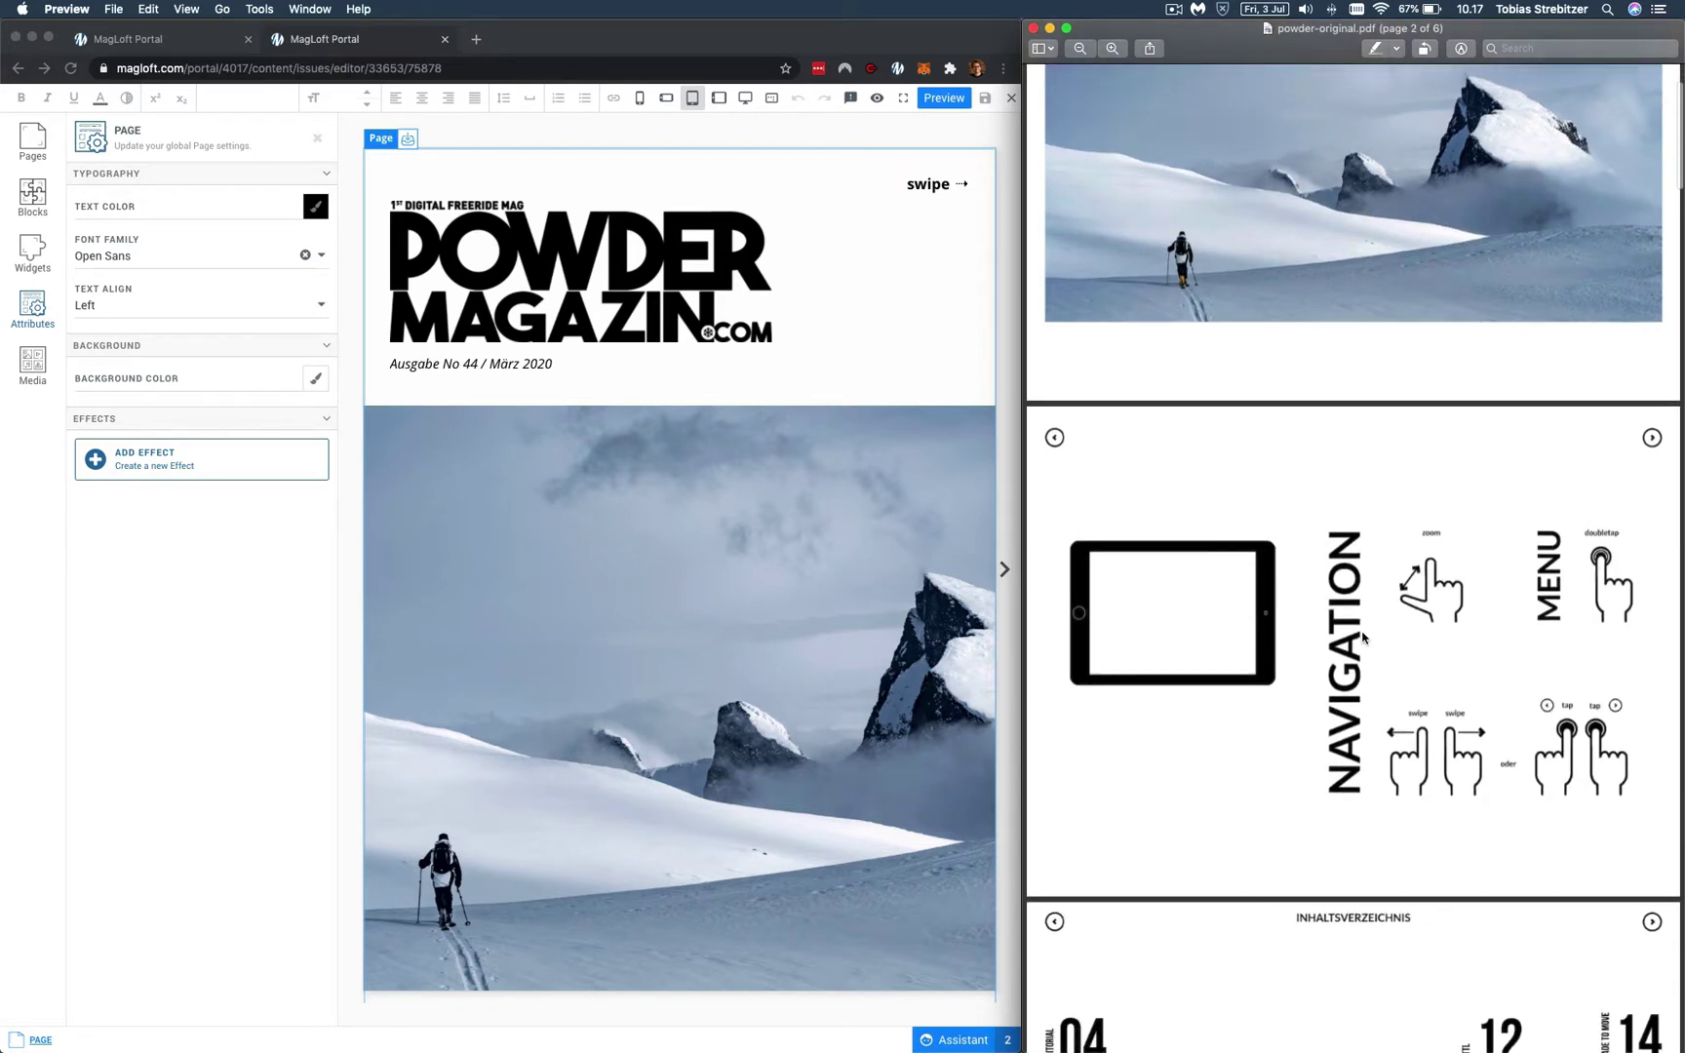
scroll(1190, 130, up, 5)
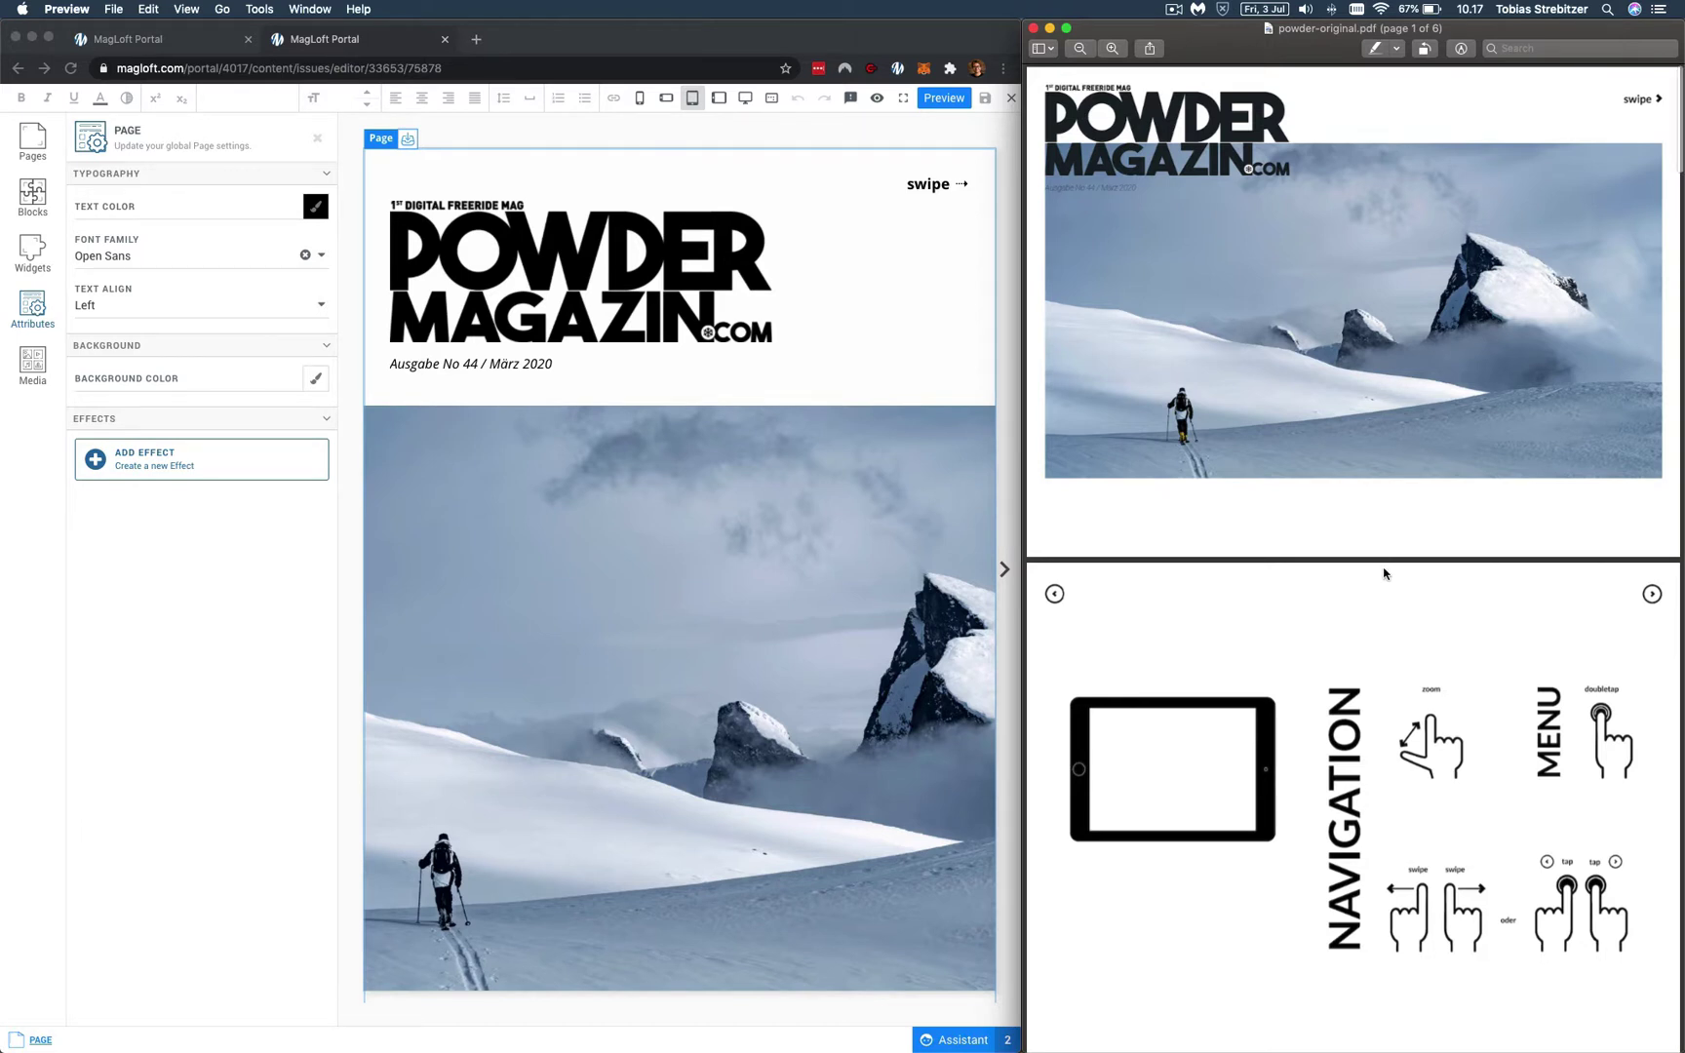
scroll(1383, 573, down, 2)
scroll(1383, 573, down, 2)
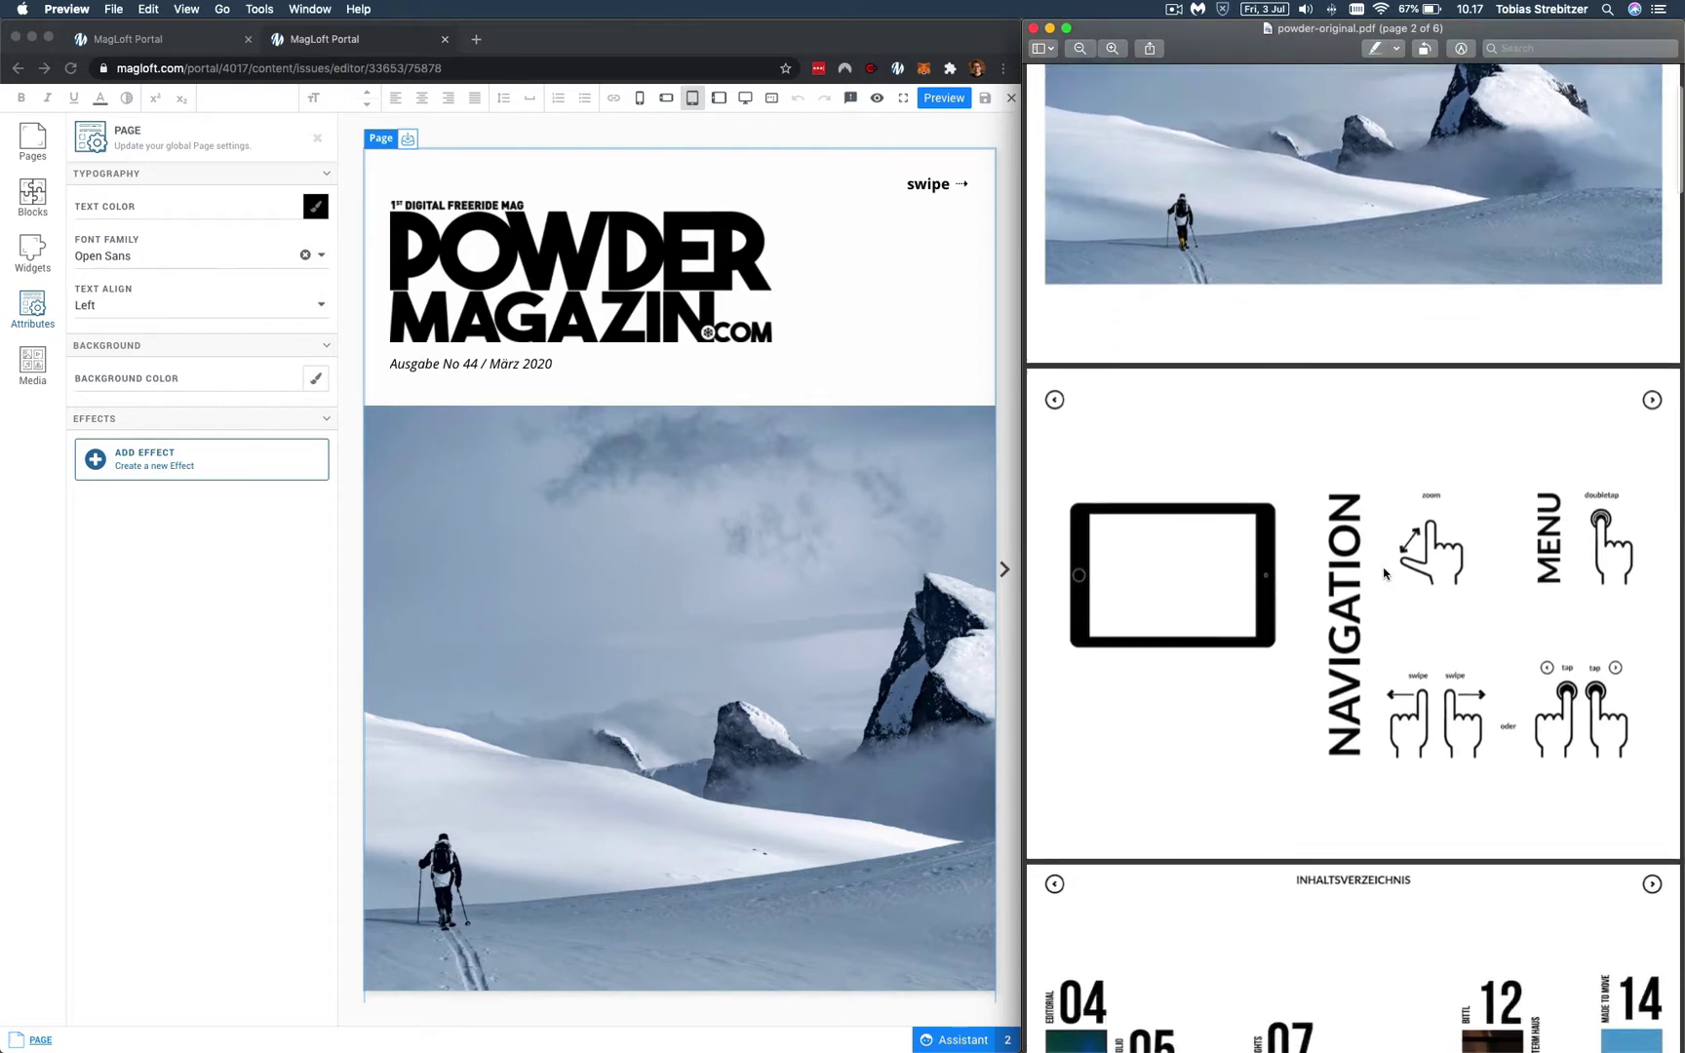
scroll(1400, 679, down, 2)
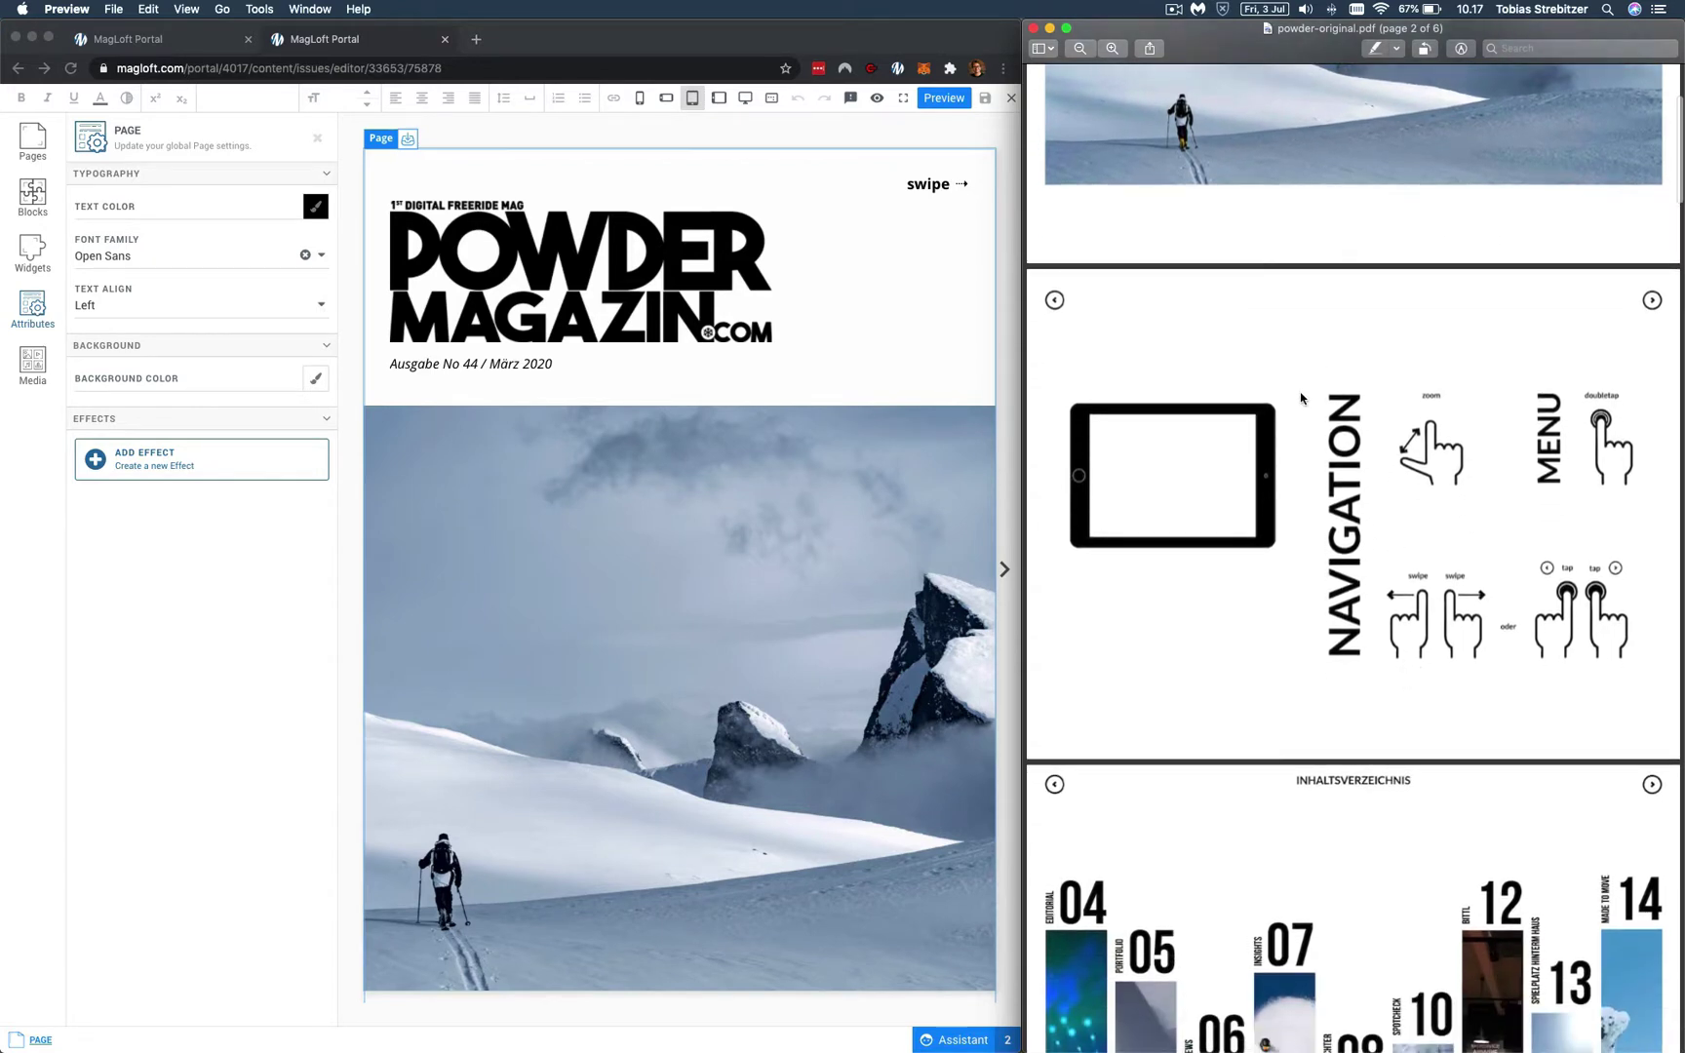
scroll(1355, 466, up, 6)
scroll(1386, 271, down, 5)
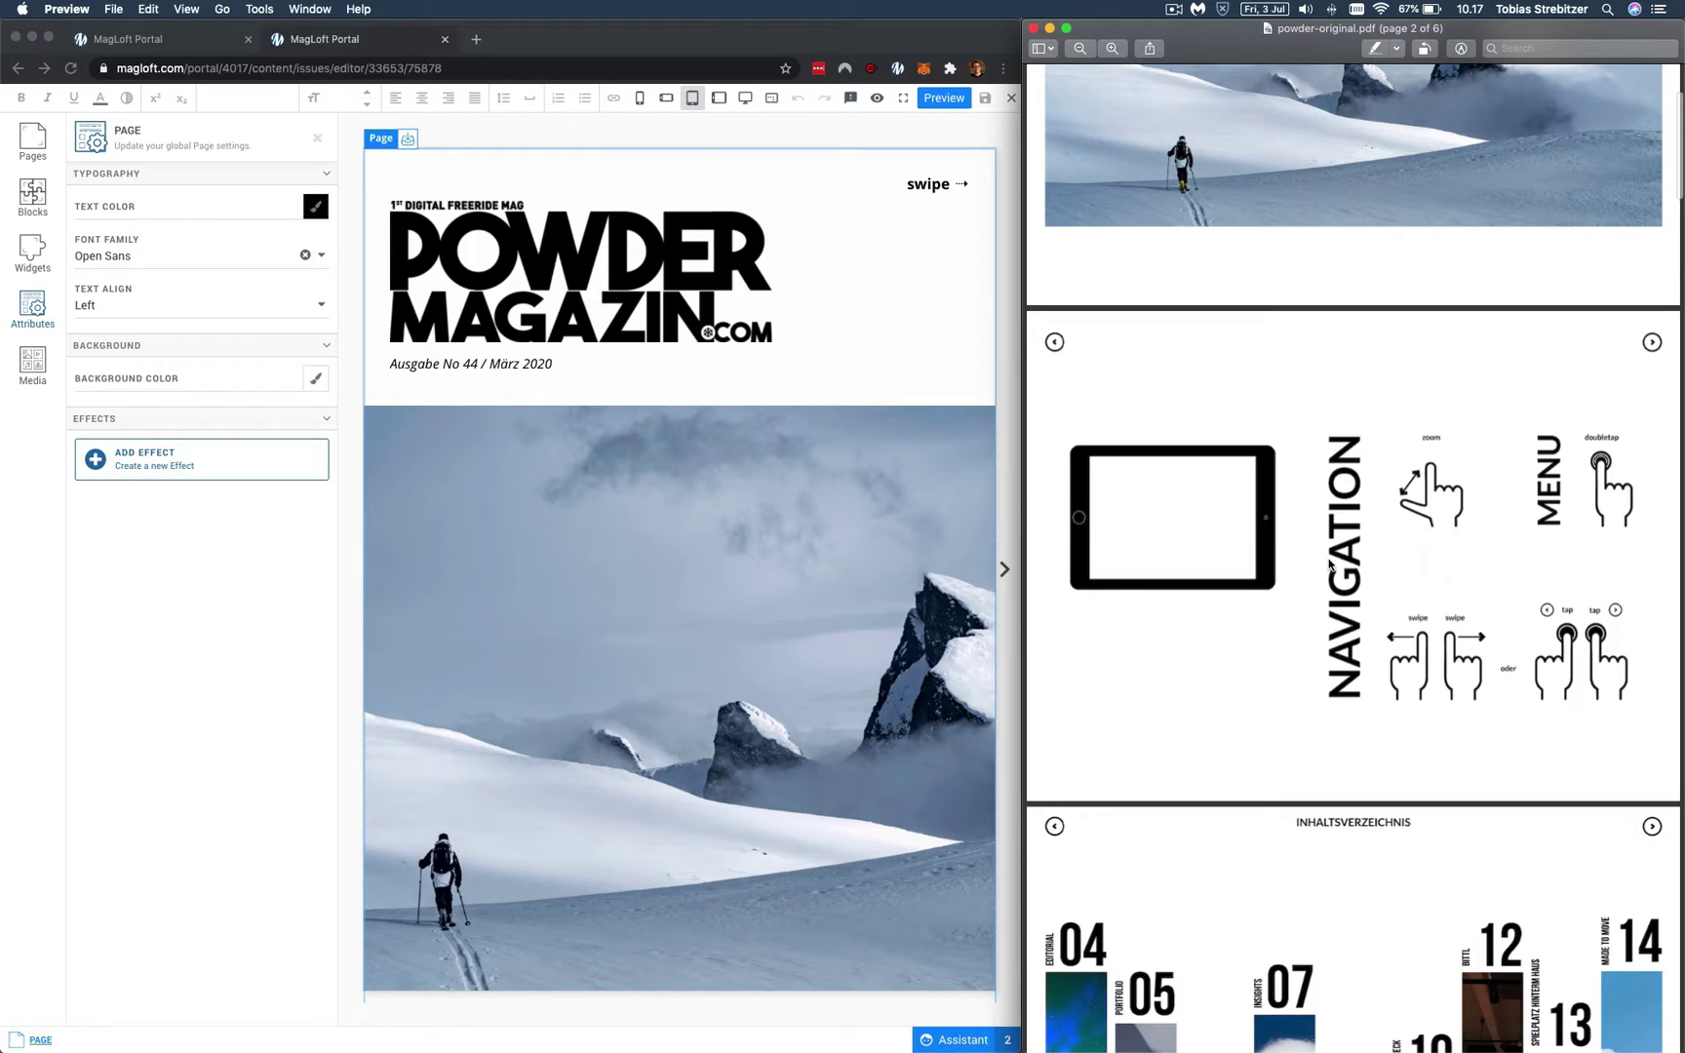
scroll(1323, 745, down, 10)
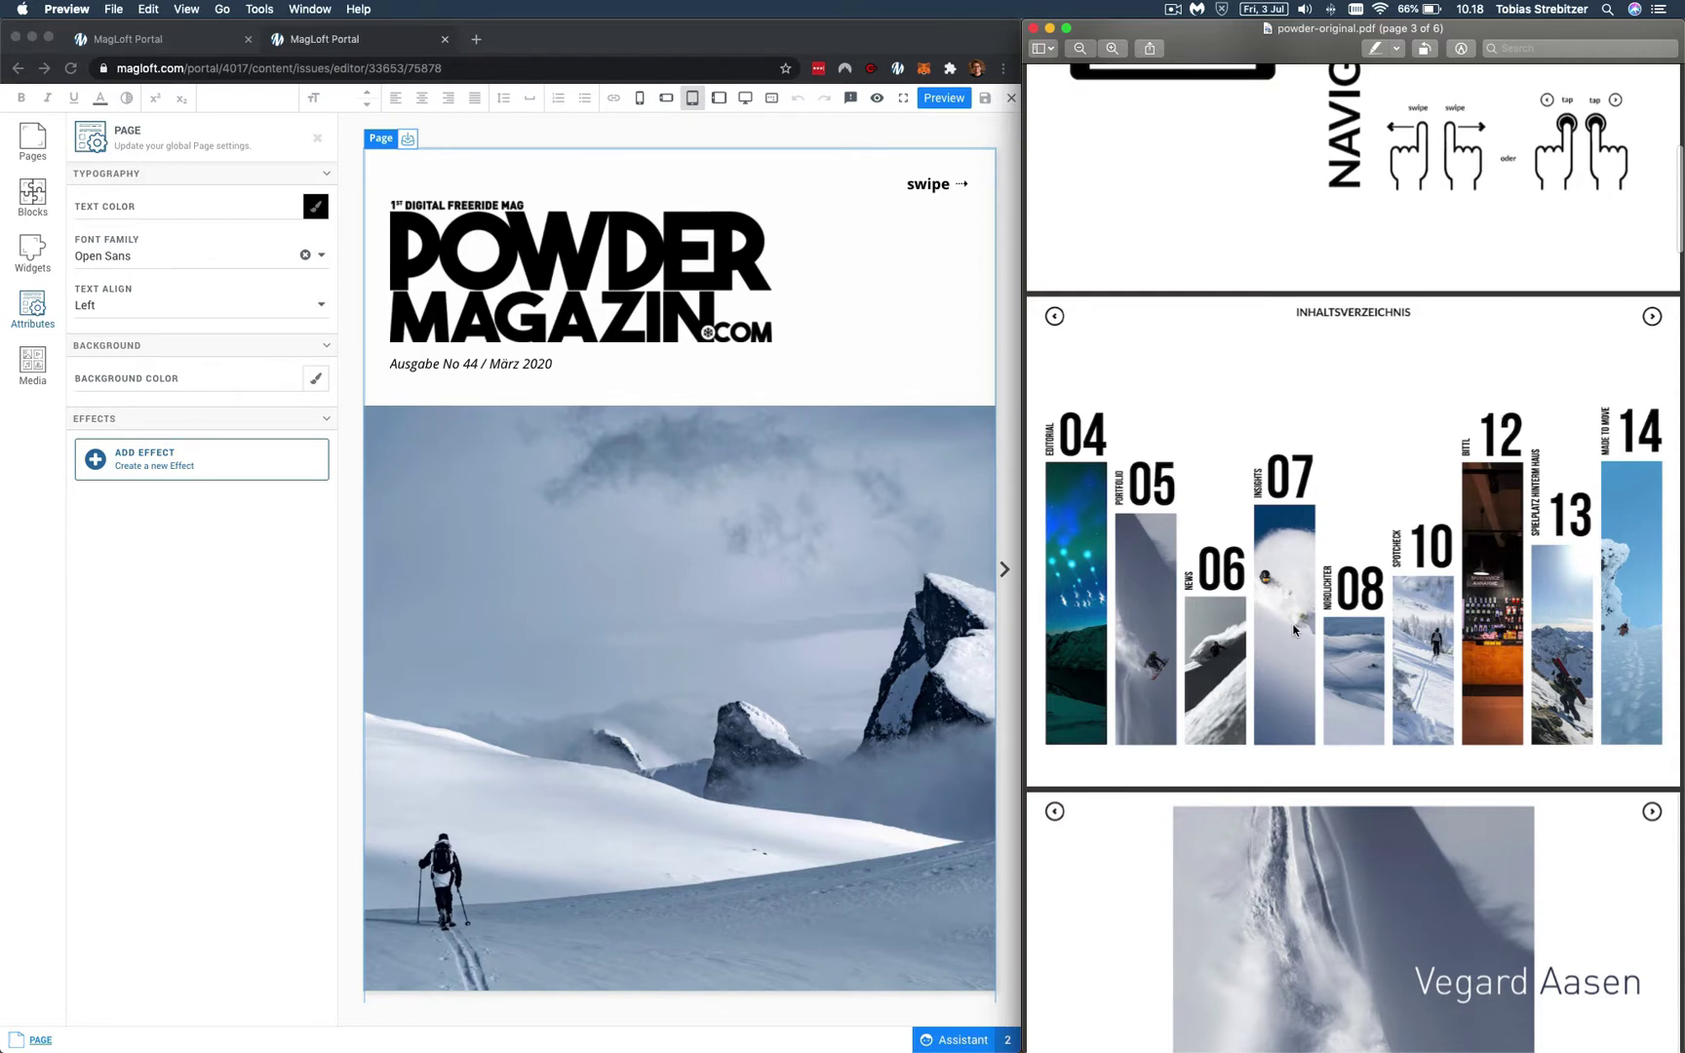
scroll(1294, 630, down, 12)
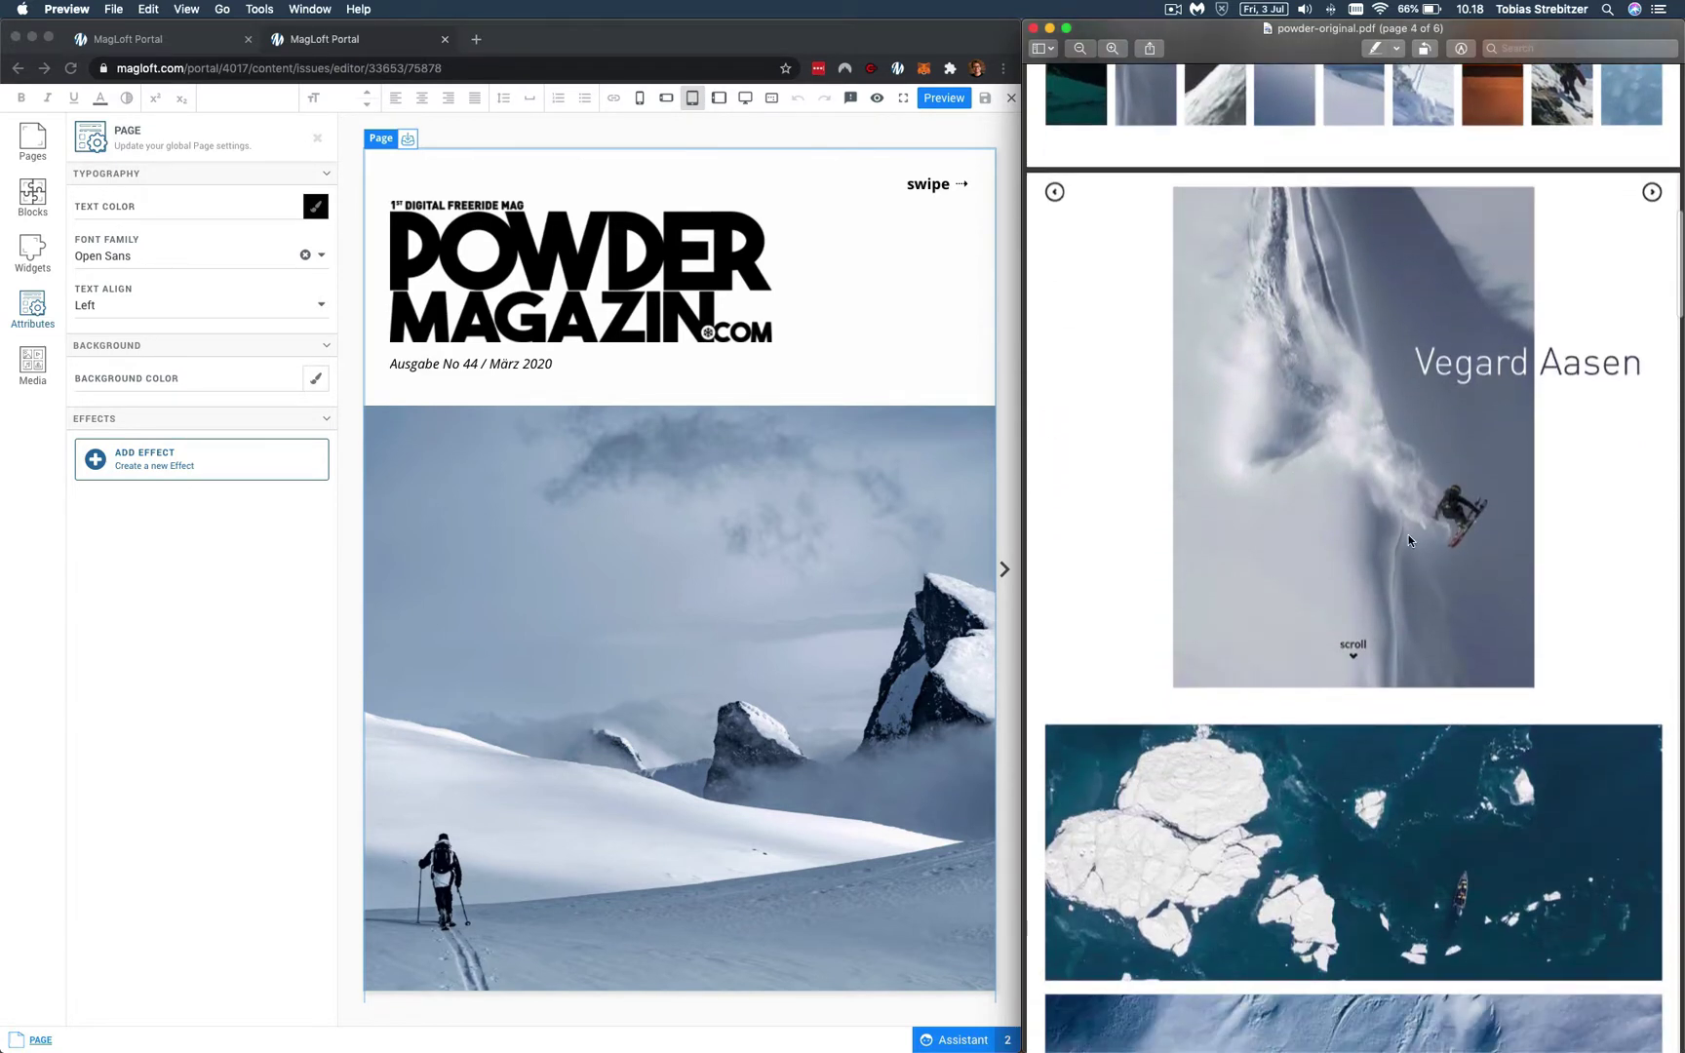
scroll(1466, 630, down, 2)
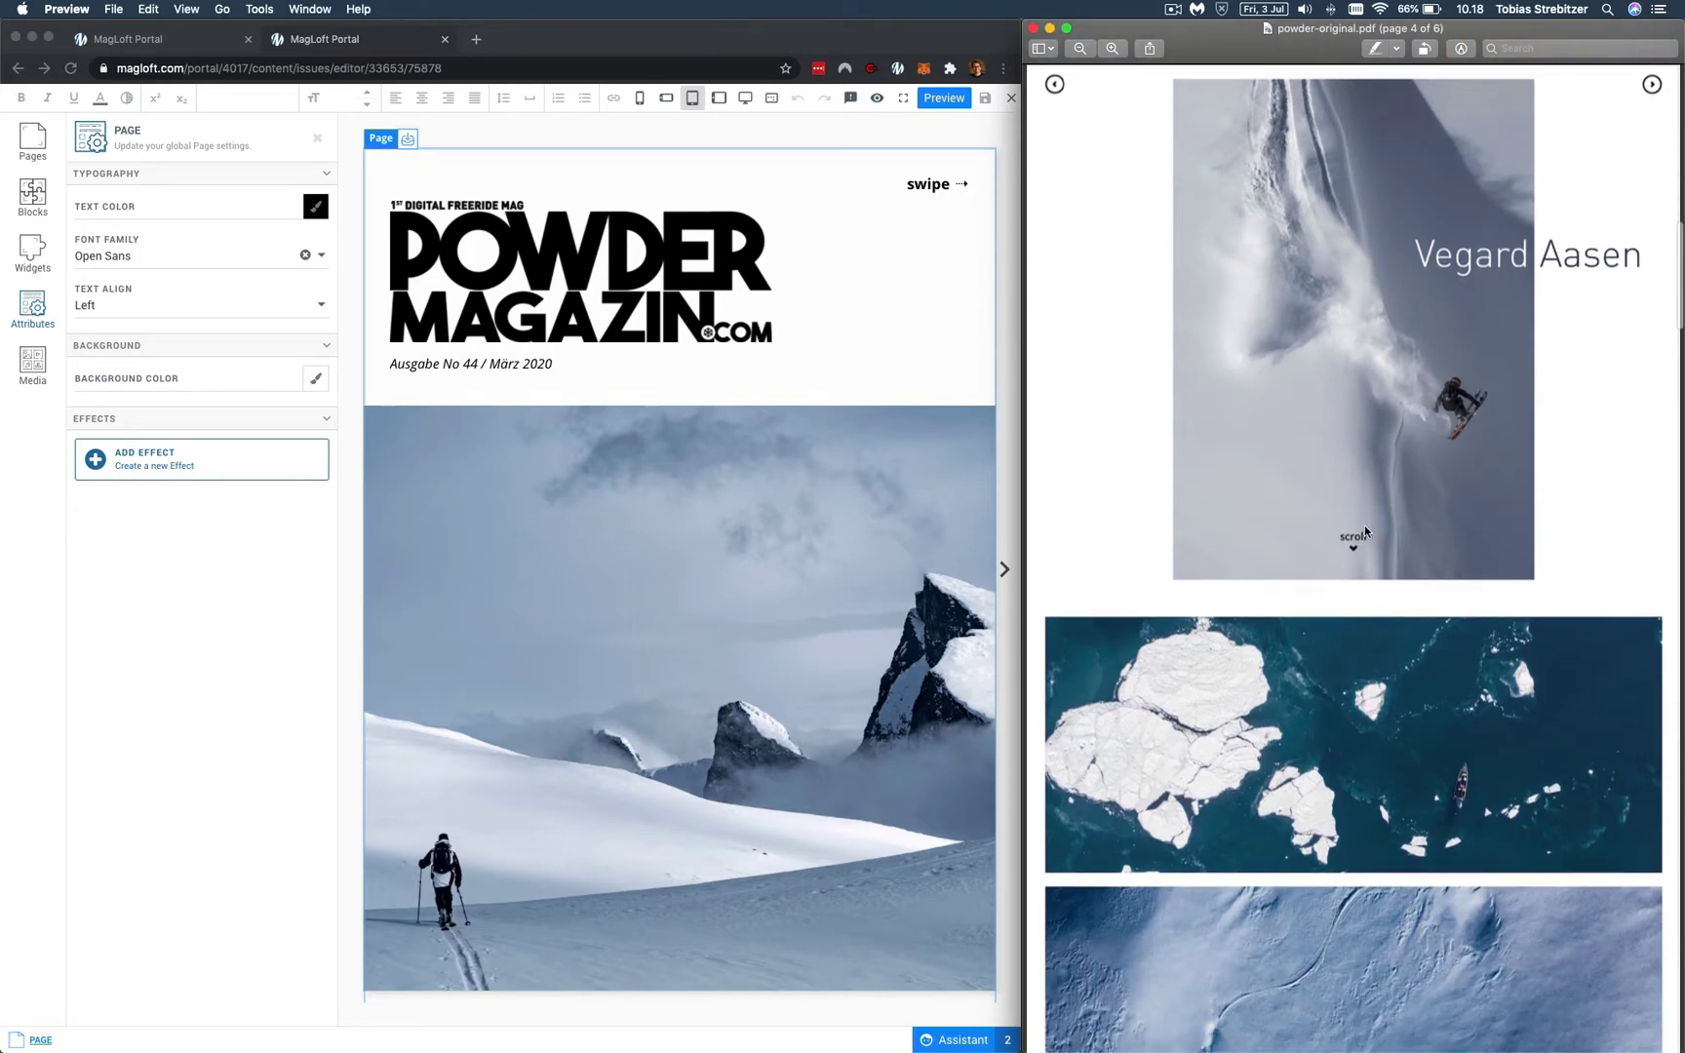
scroll(1429, 521, down, 1)
scroll(1424, 551, down, 4)
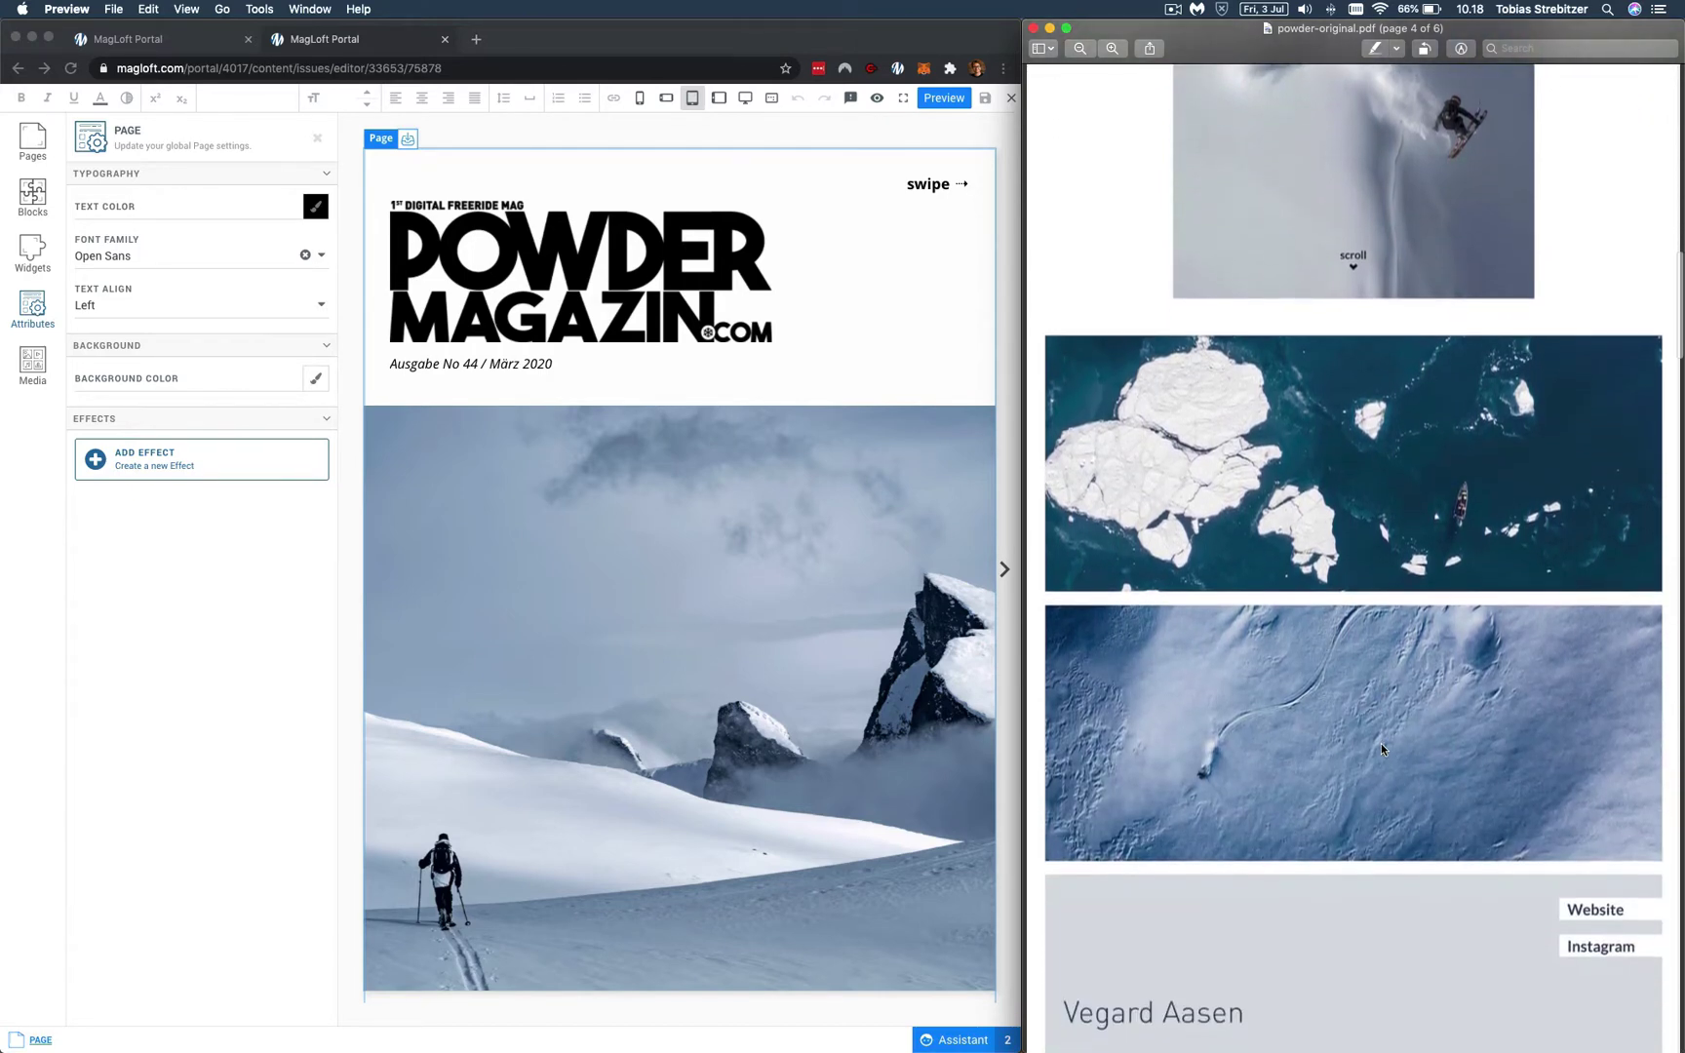
scroll(1447, 717, down, 7)
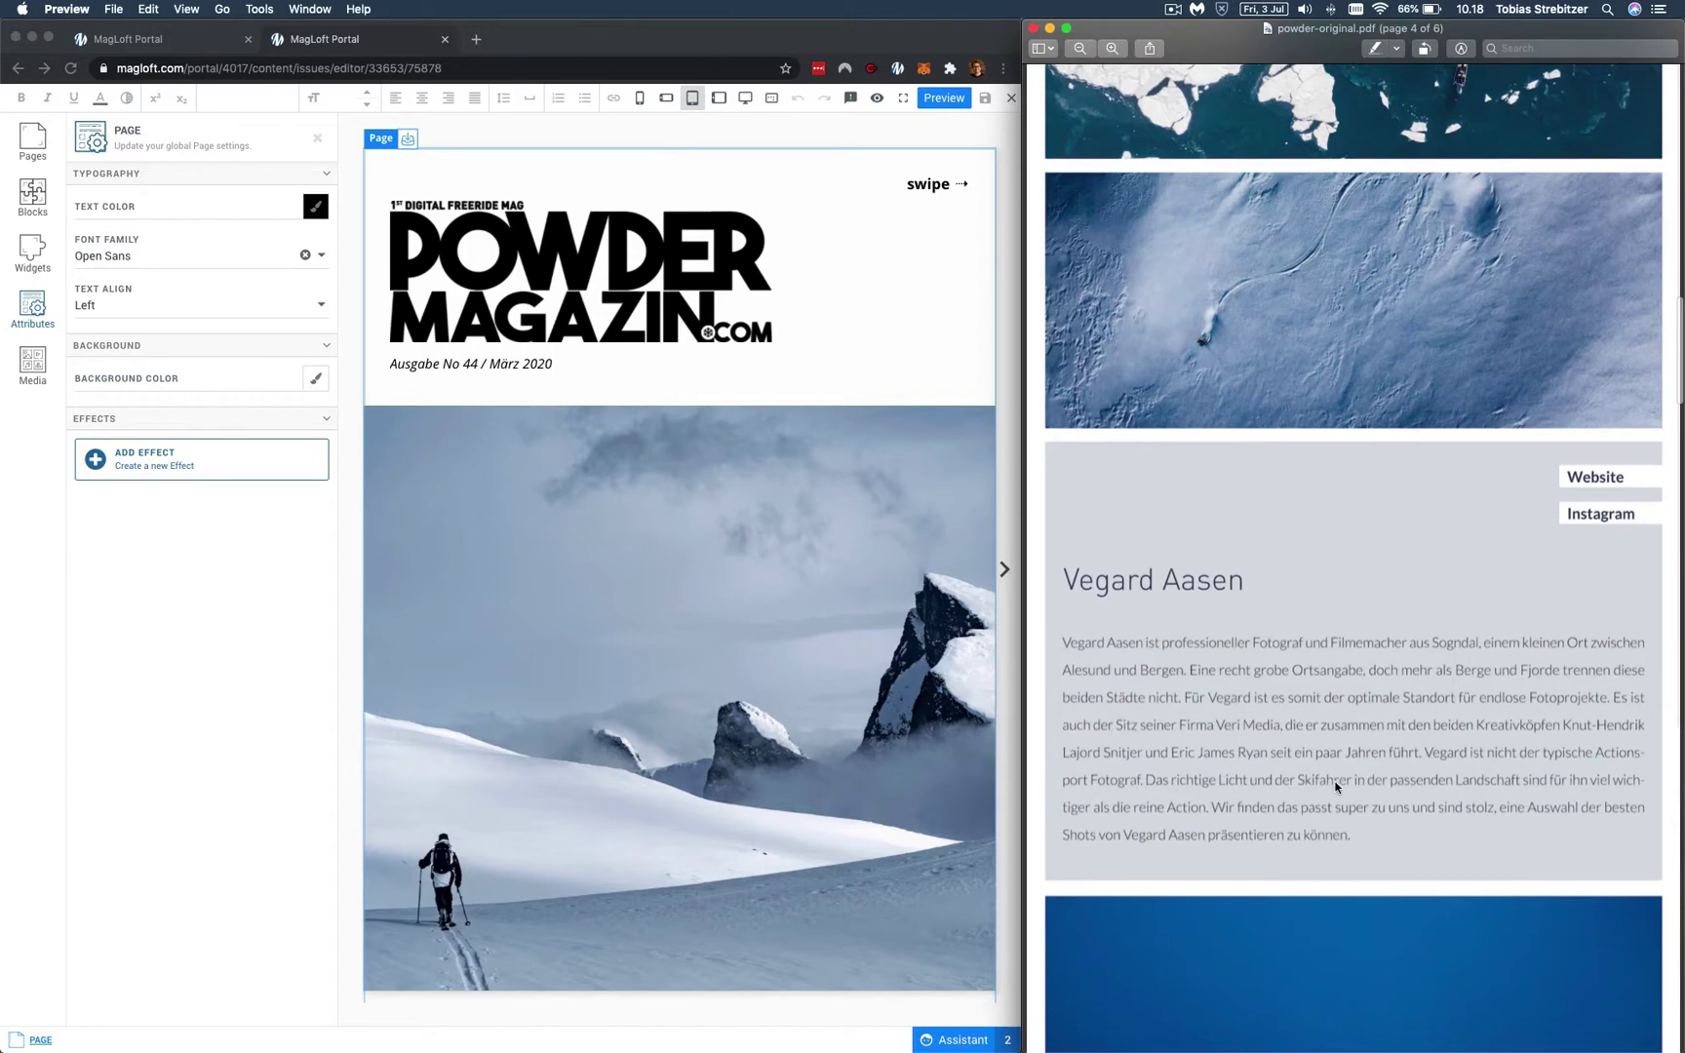
scroll(1380, 649, down, 18)
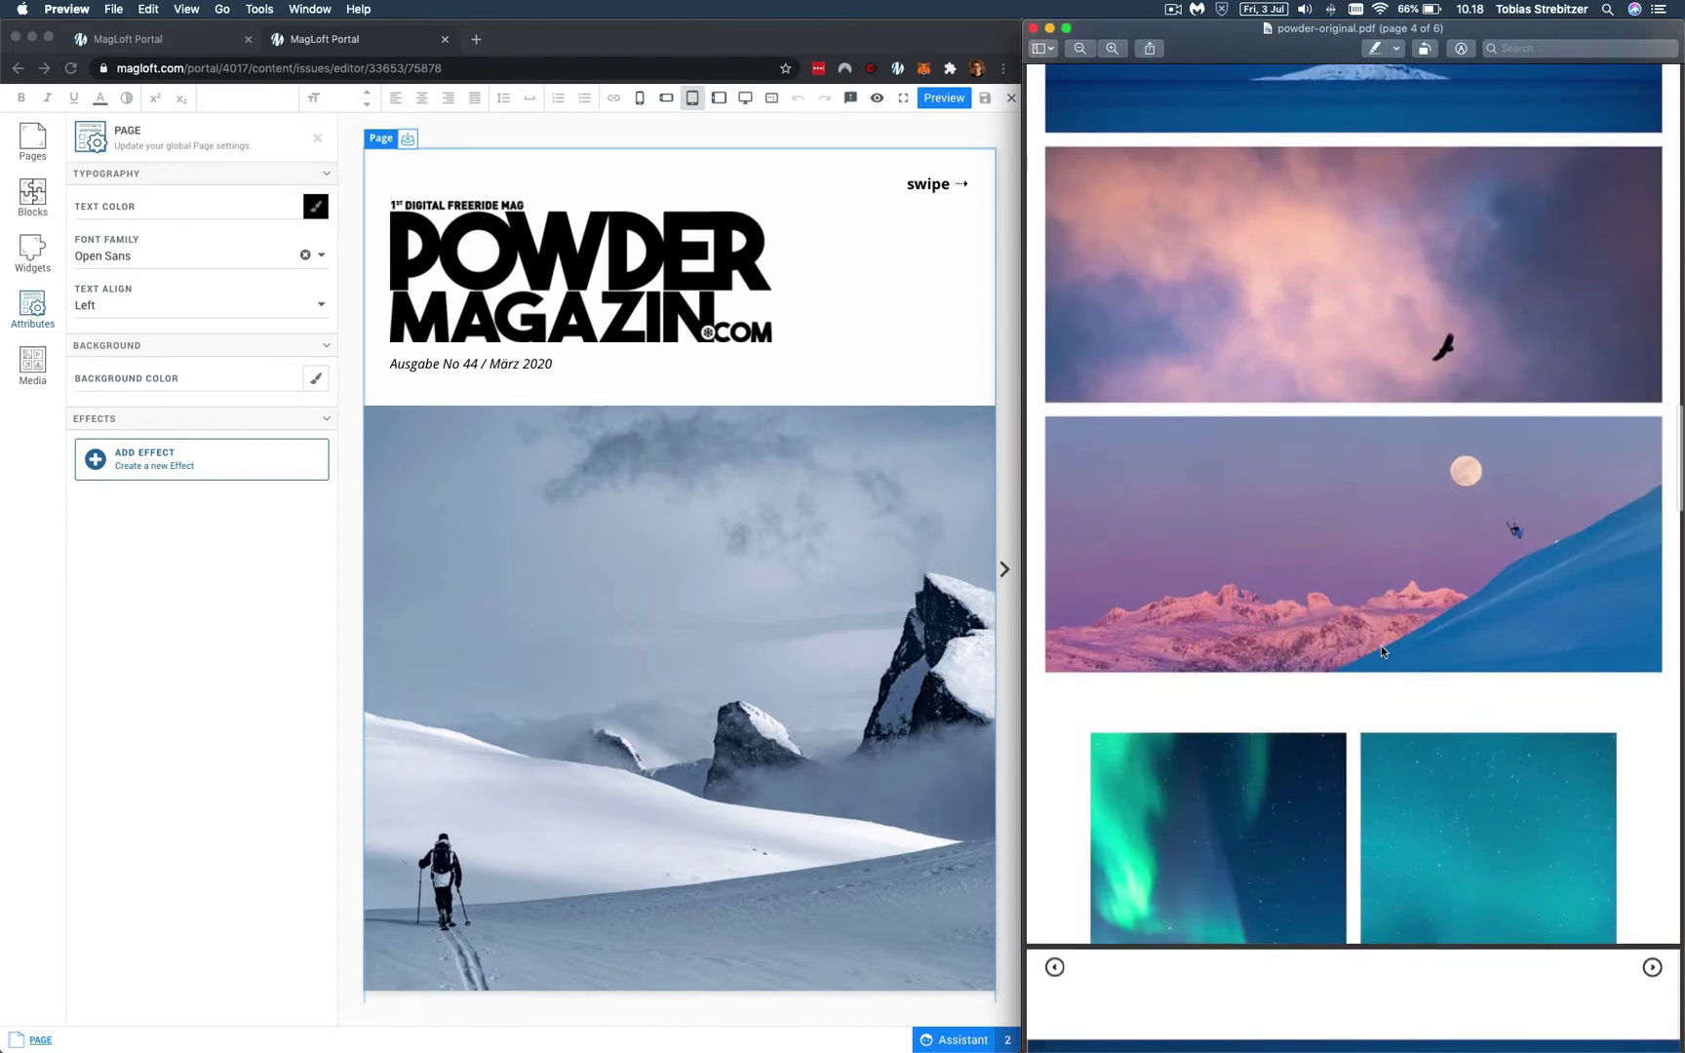
scroll(1292, 682, down, 15)
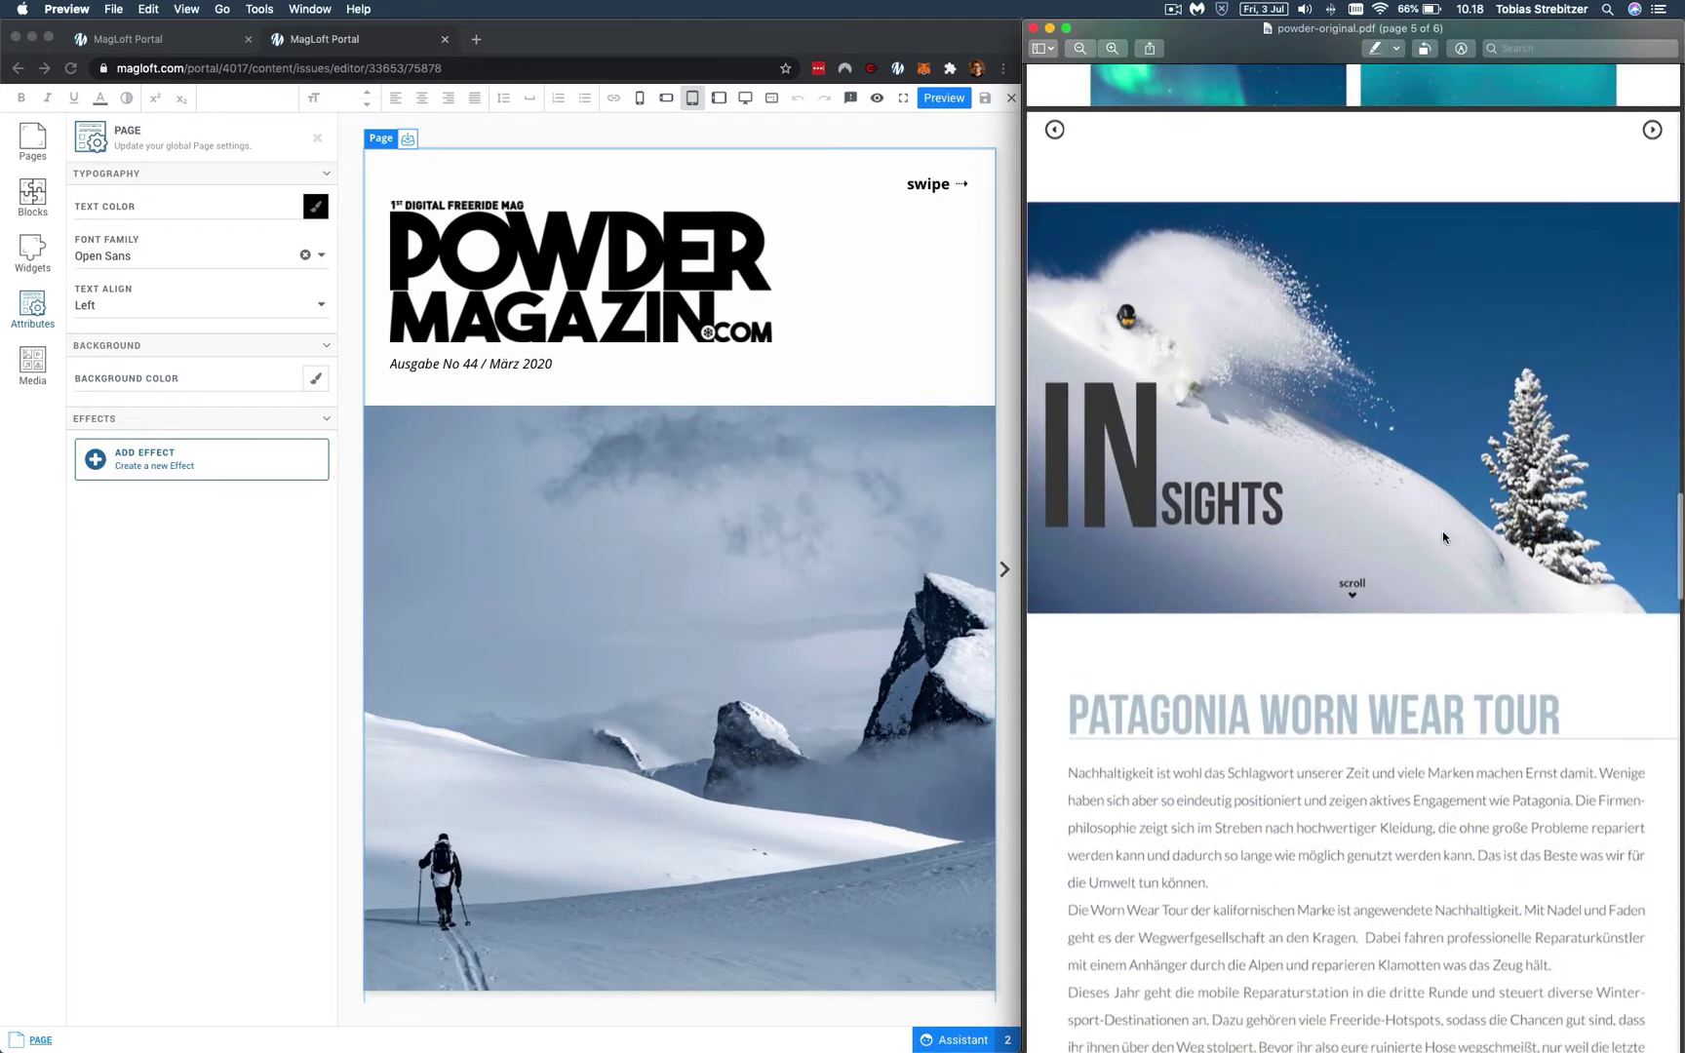
scroll(1443, 537, down, 3)
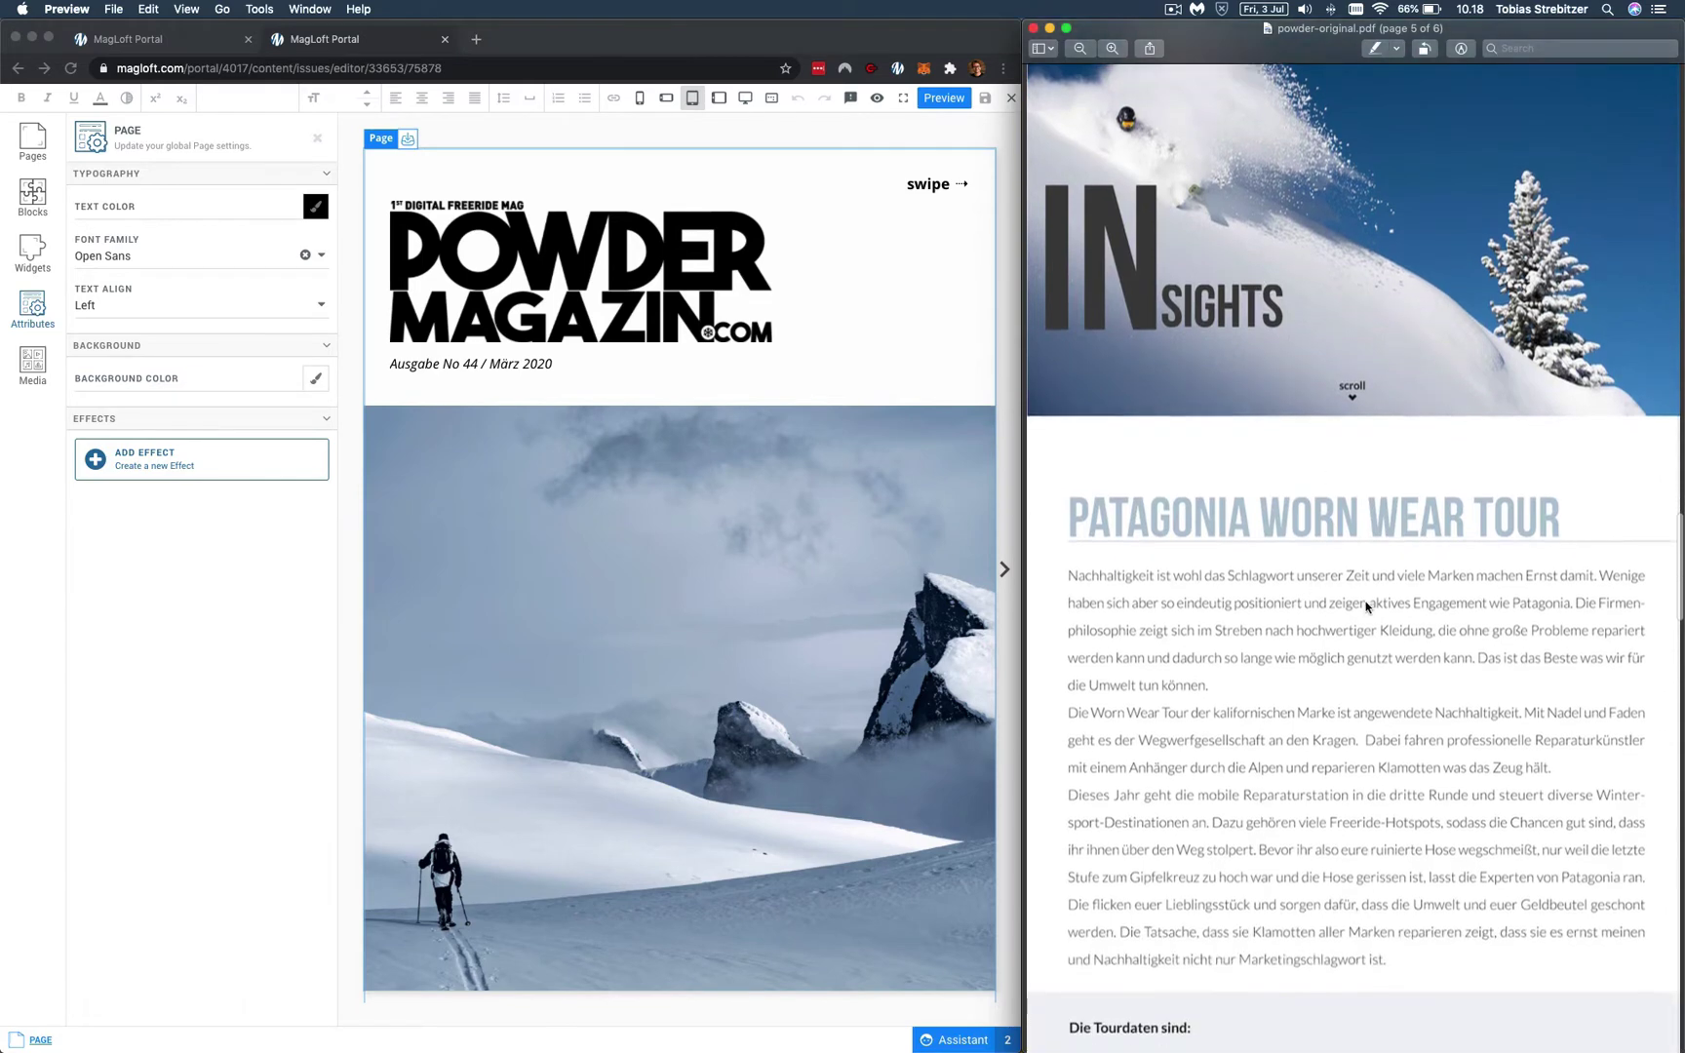
scroll(1363, 603, down, 8)
scroll(1365, 604, up, 1)
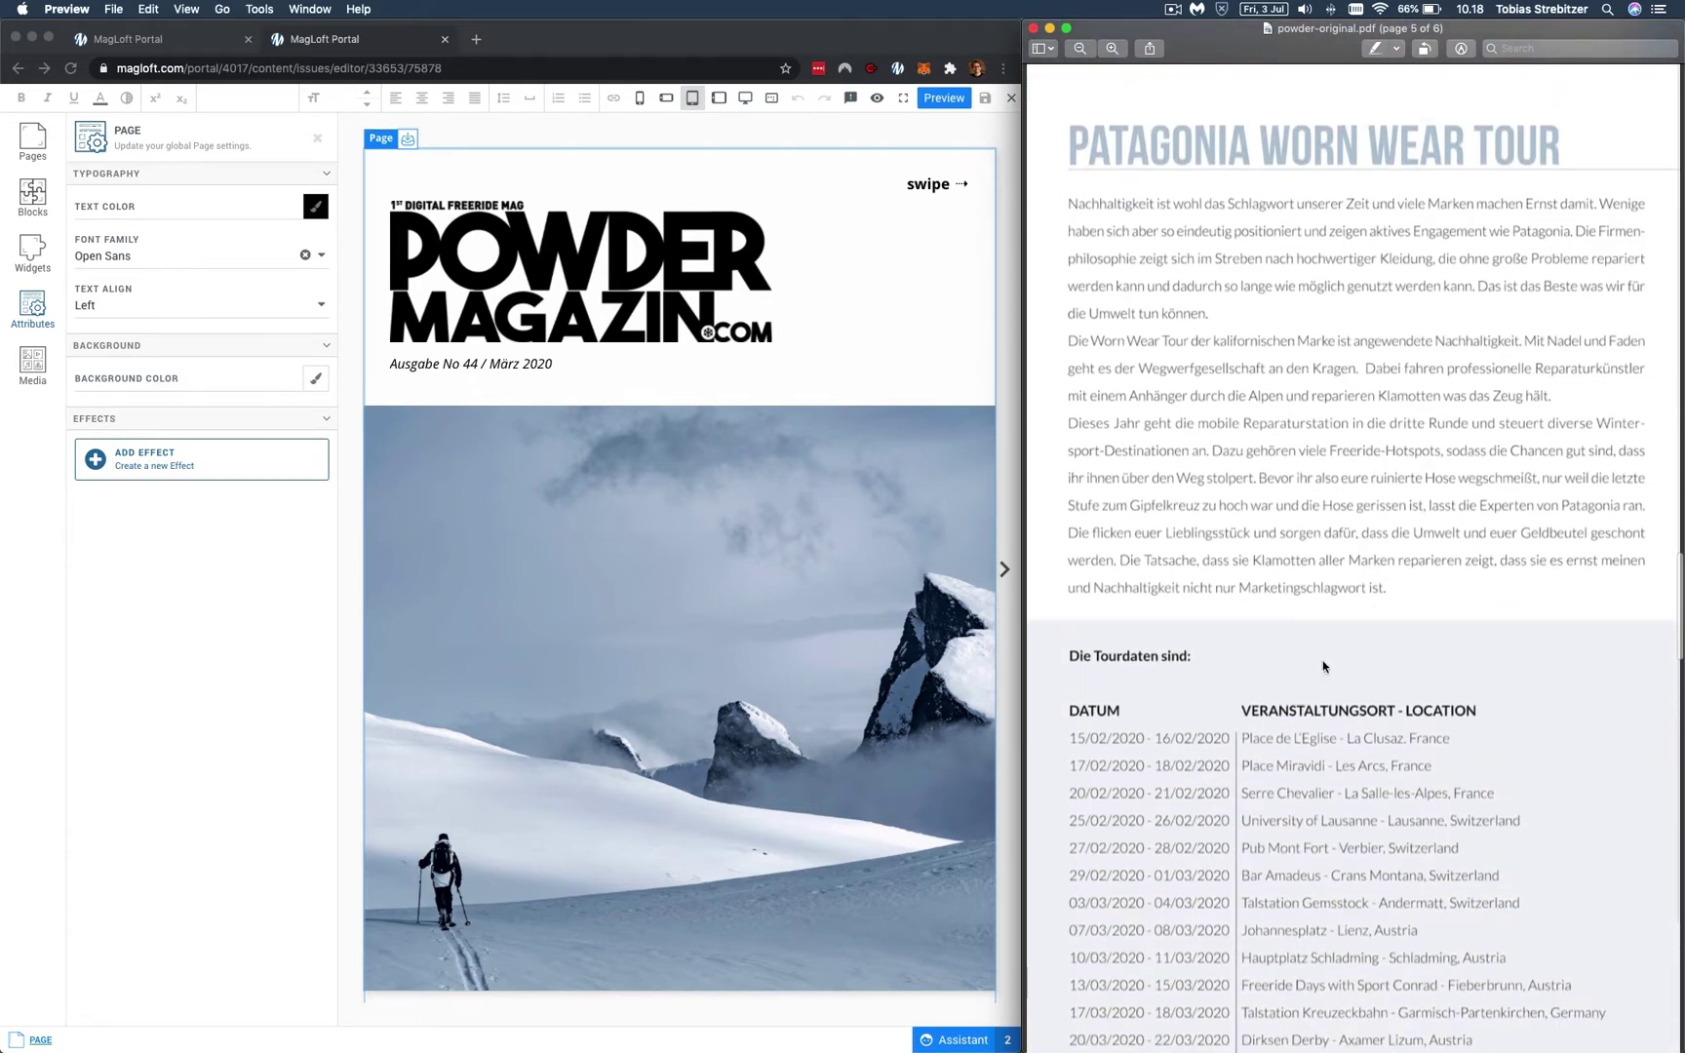
scroll(1307, 661, down, 12)
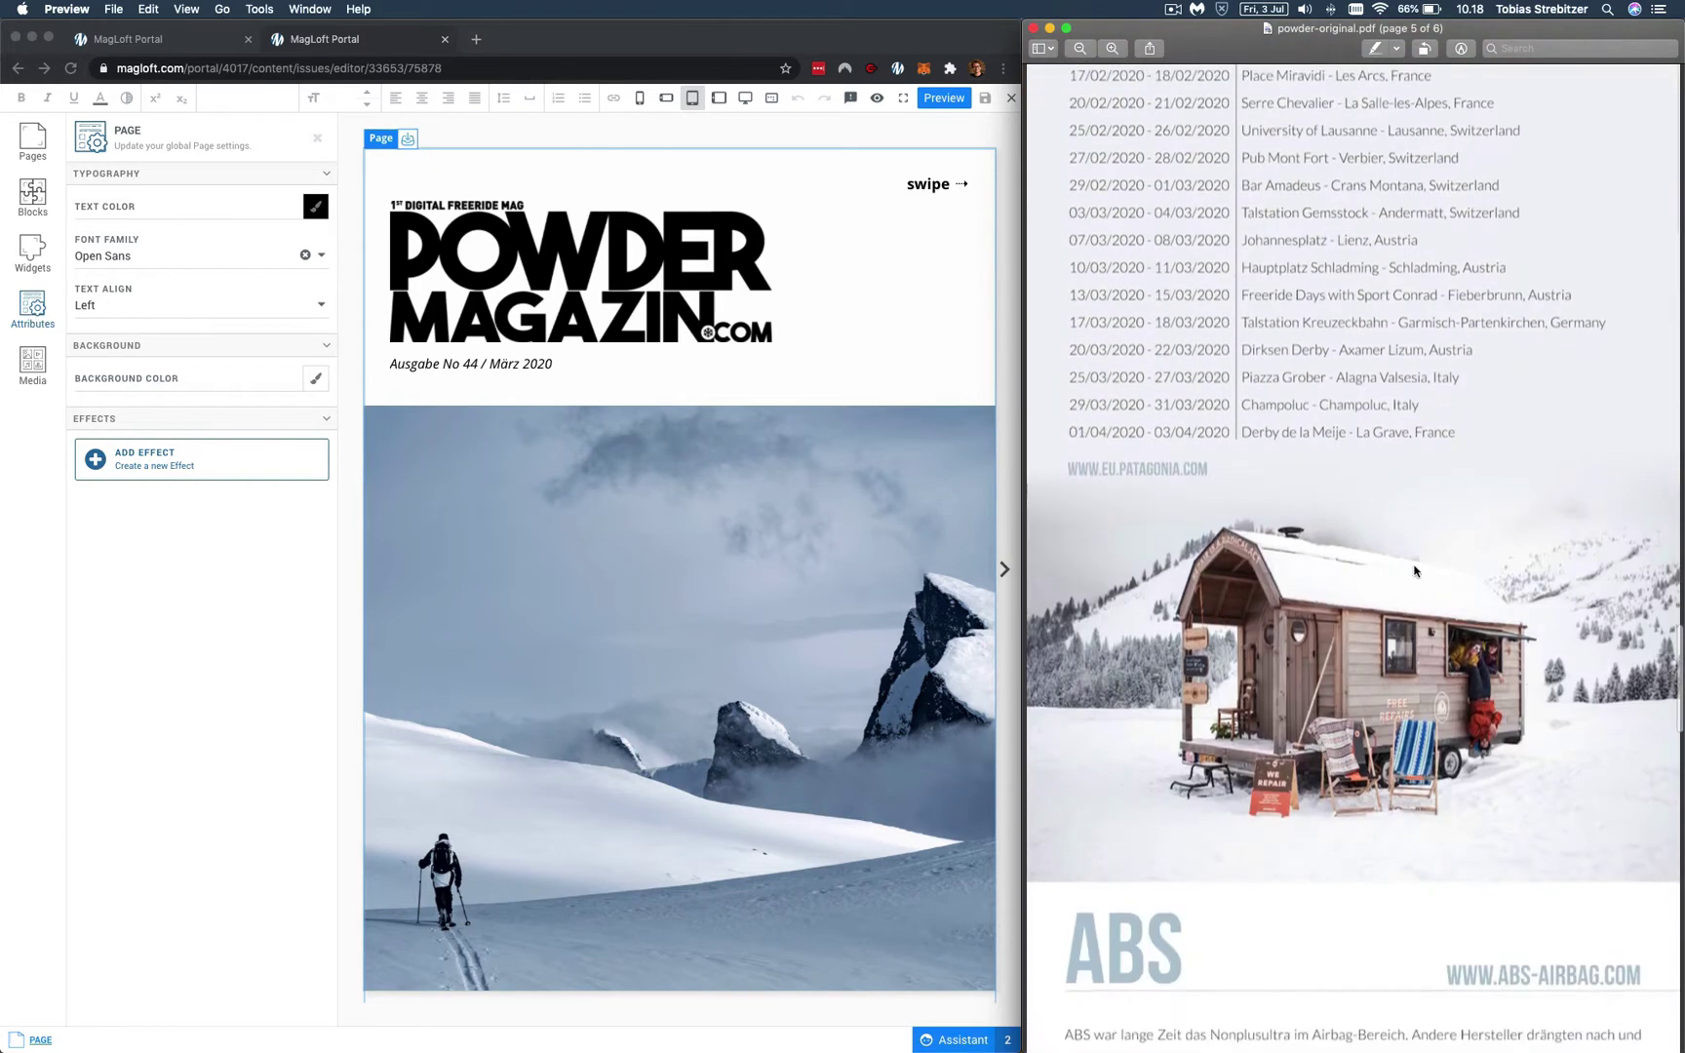
scroll(1433, 683, down, 15)
scroll(1385, 733, up, 20)
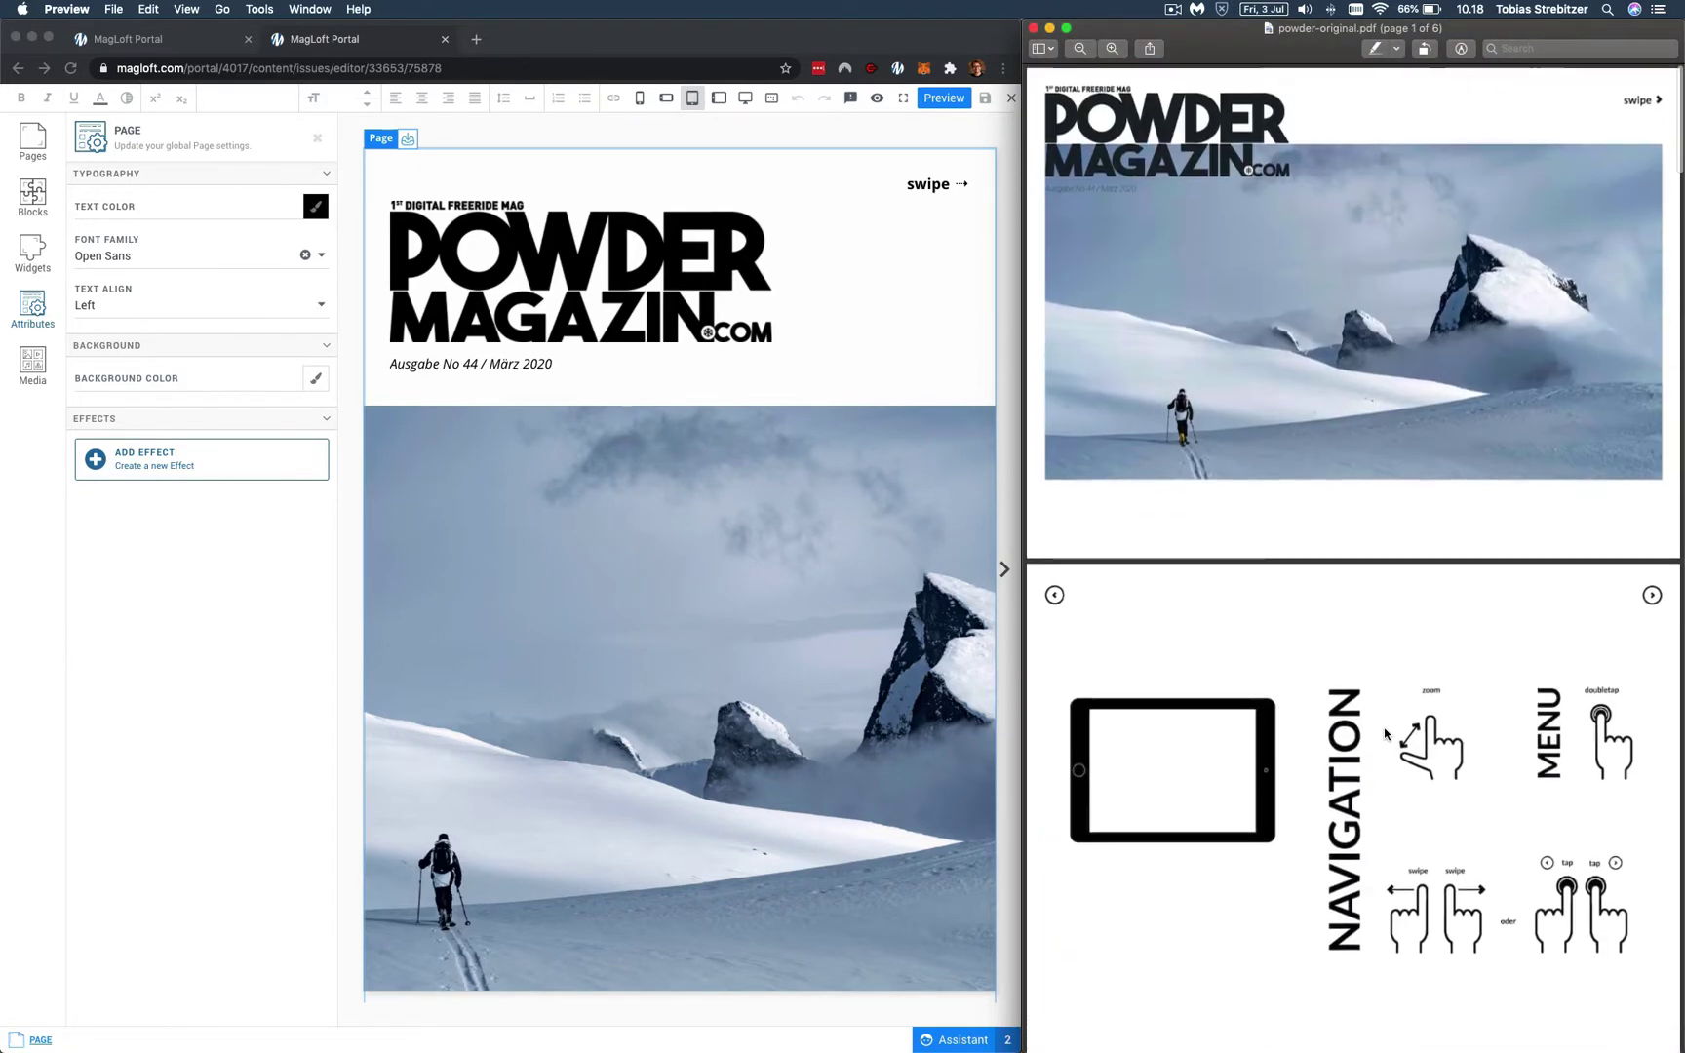
Inspect the cover's header columns, swipe text, POWDER MAGAZIN logo and mountain image blocks
click(712, 310)
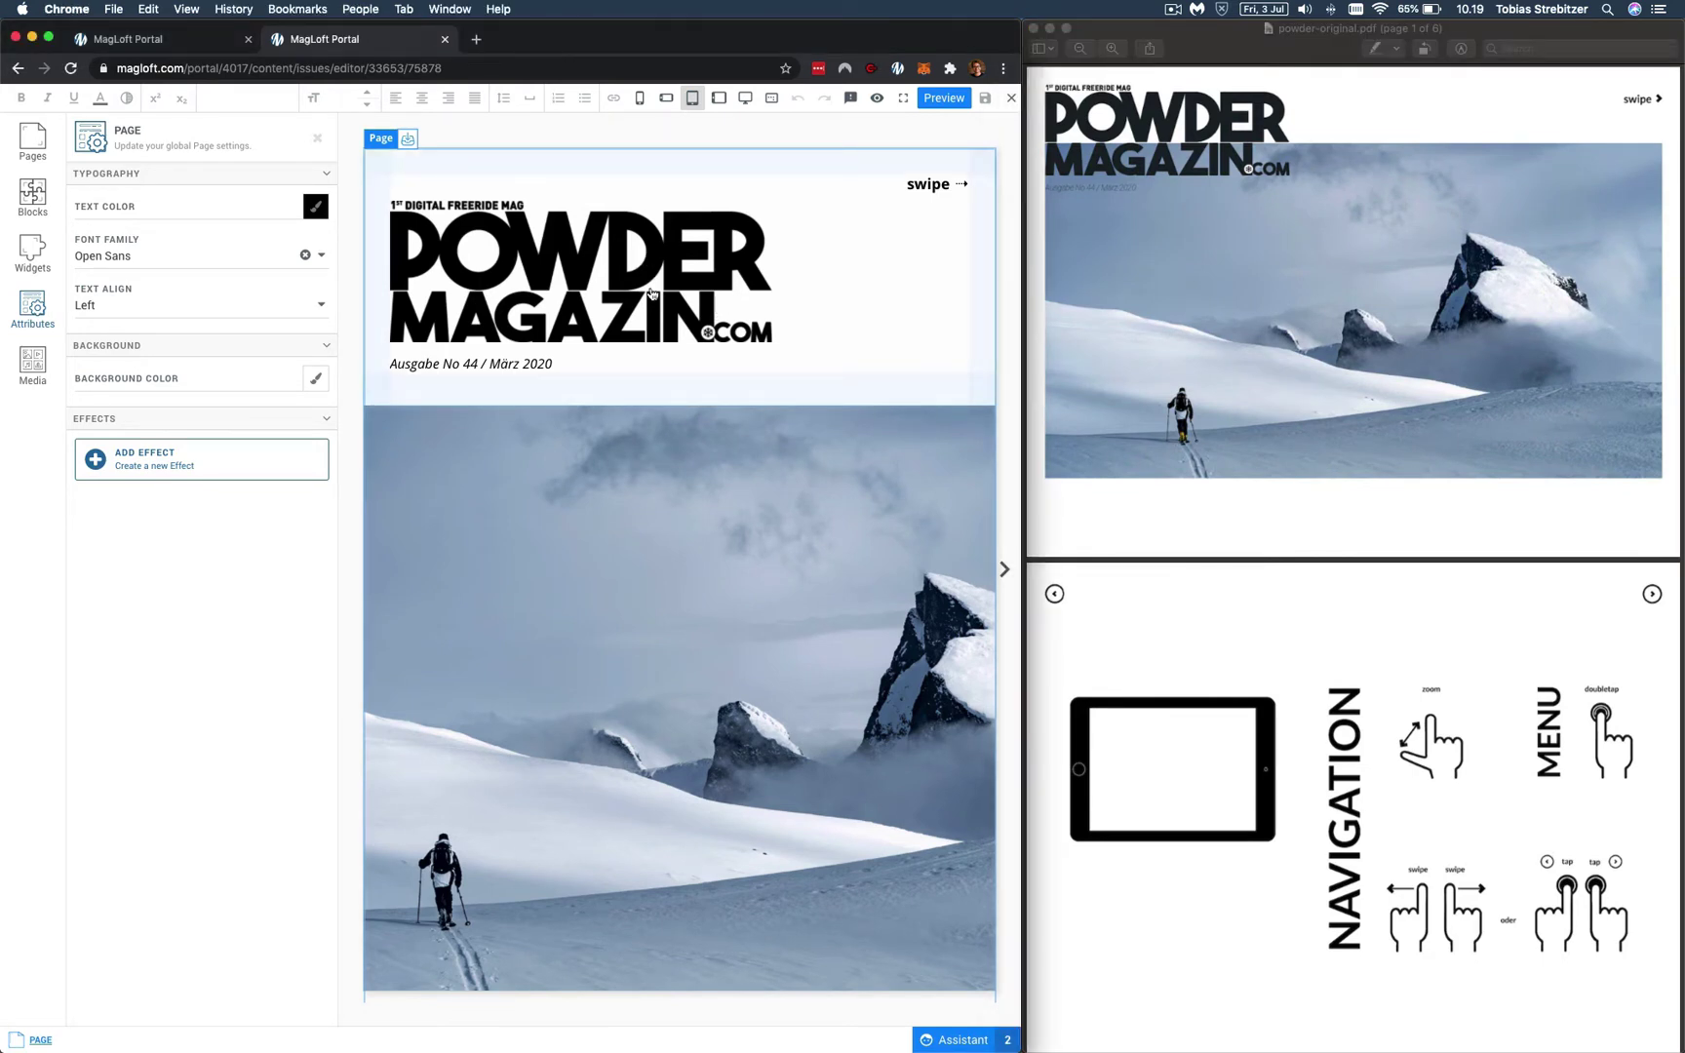
click(702, 290)
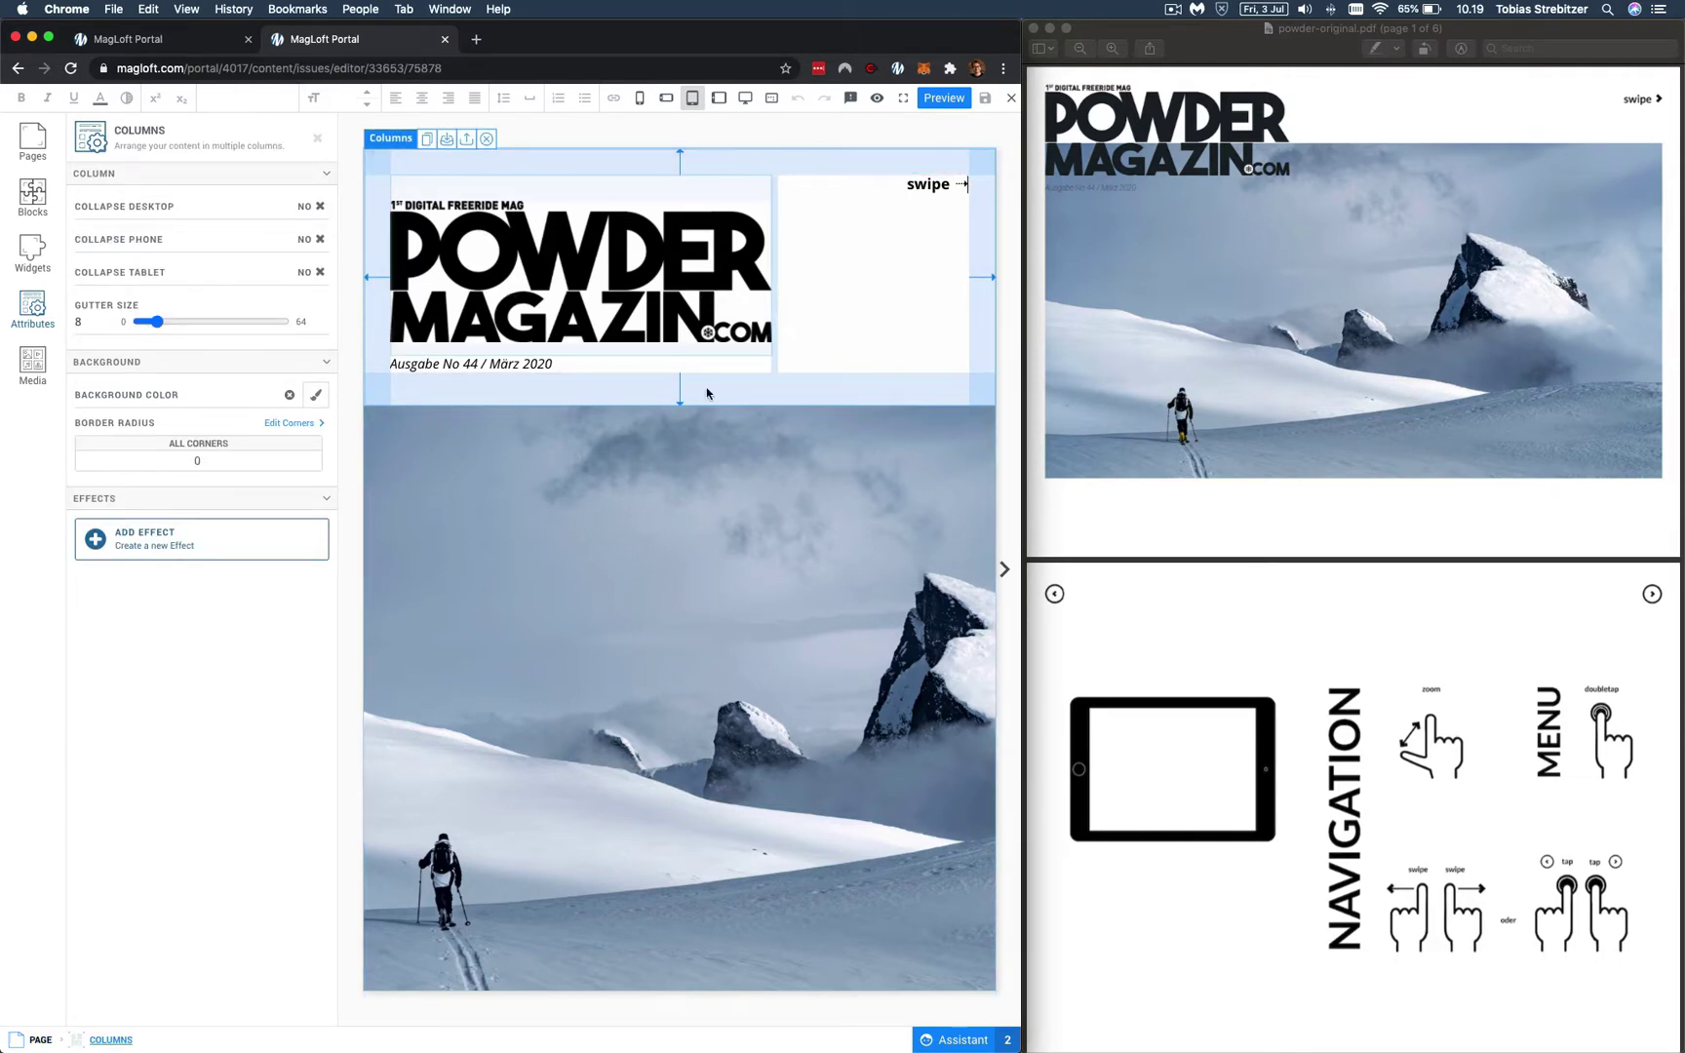
click(895, 273)
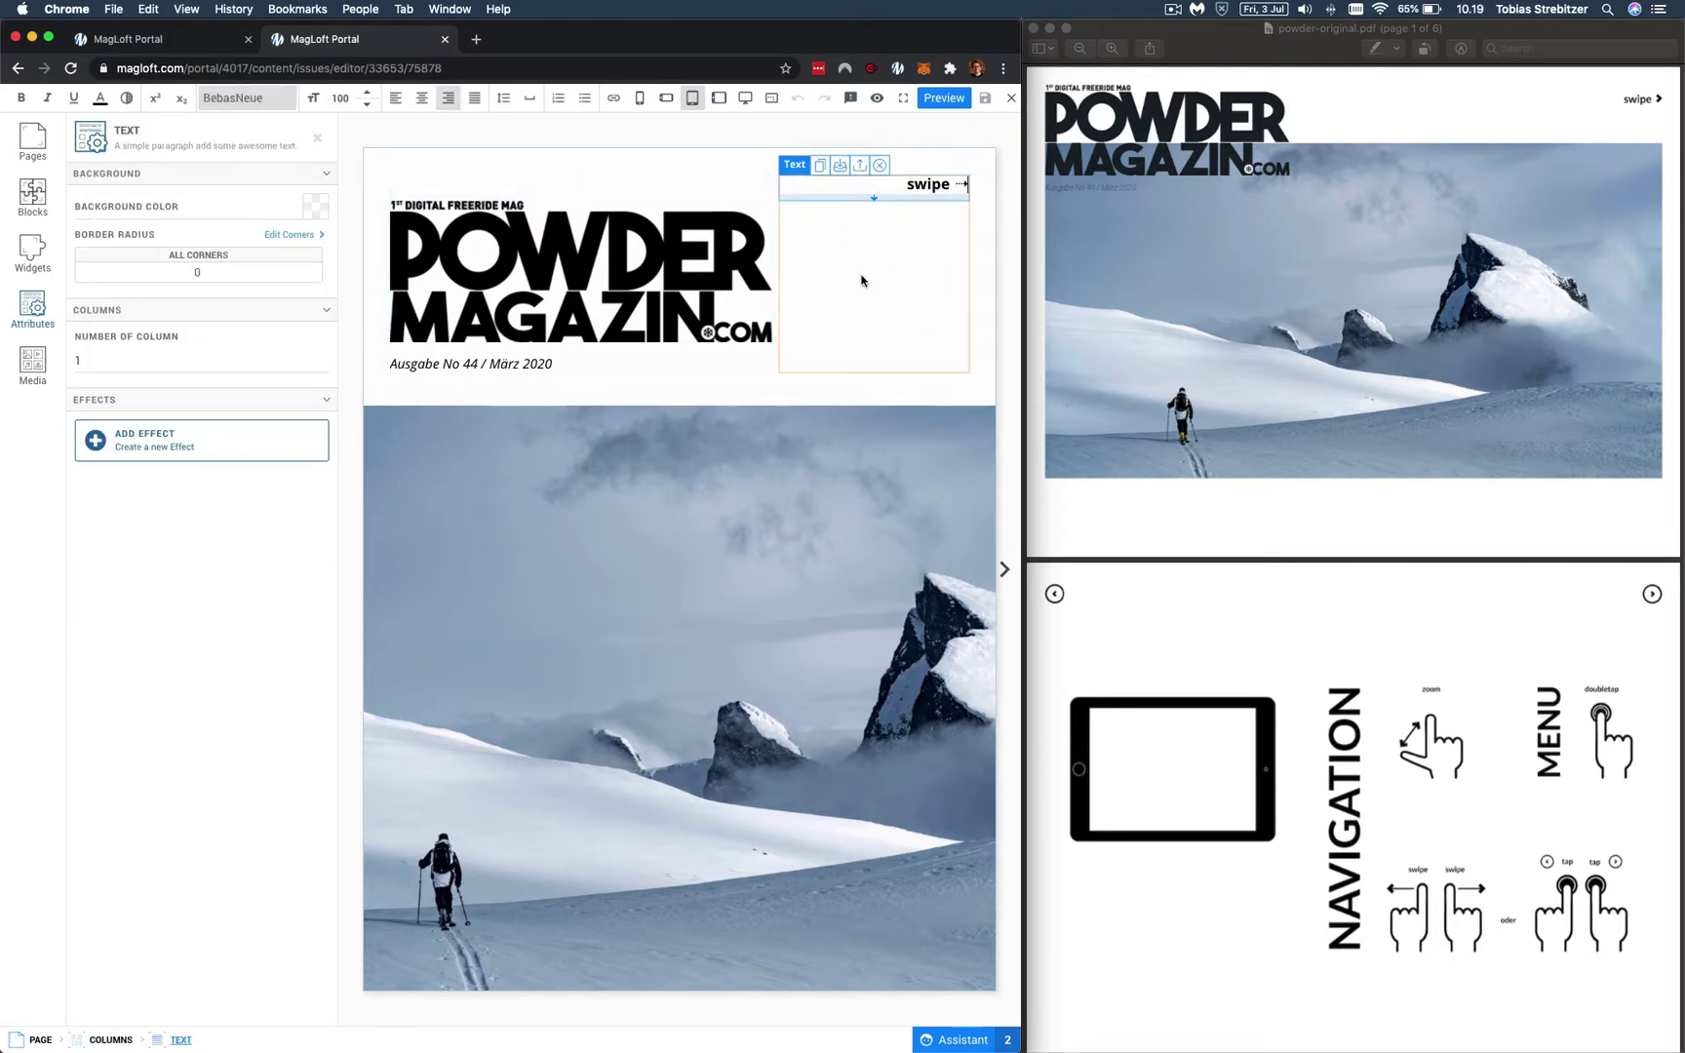
click(694, 395)
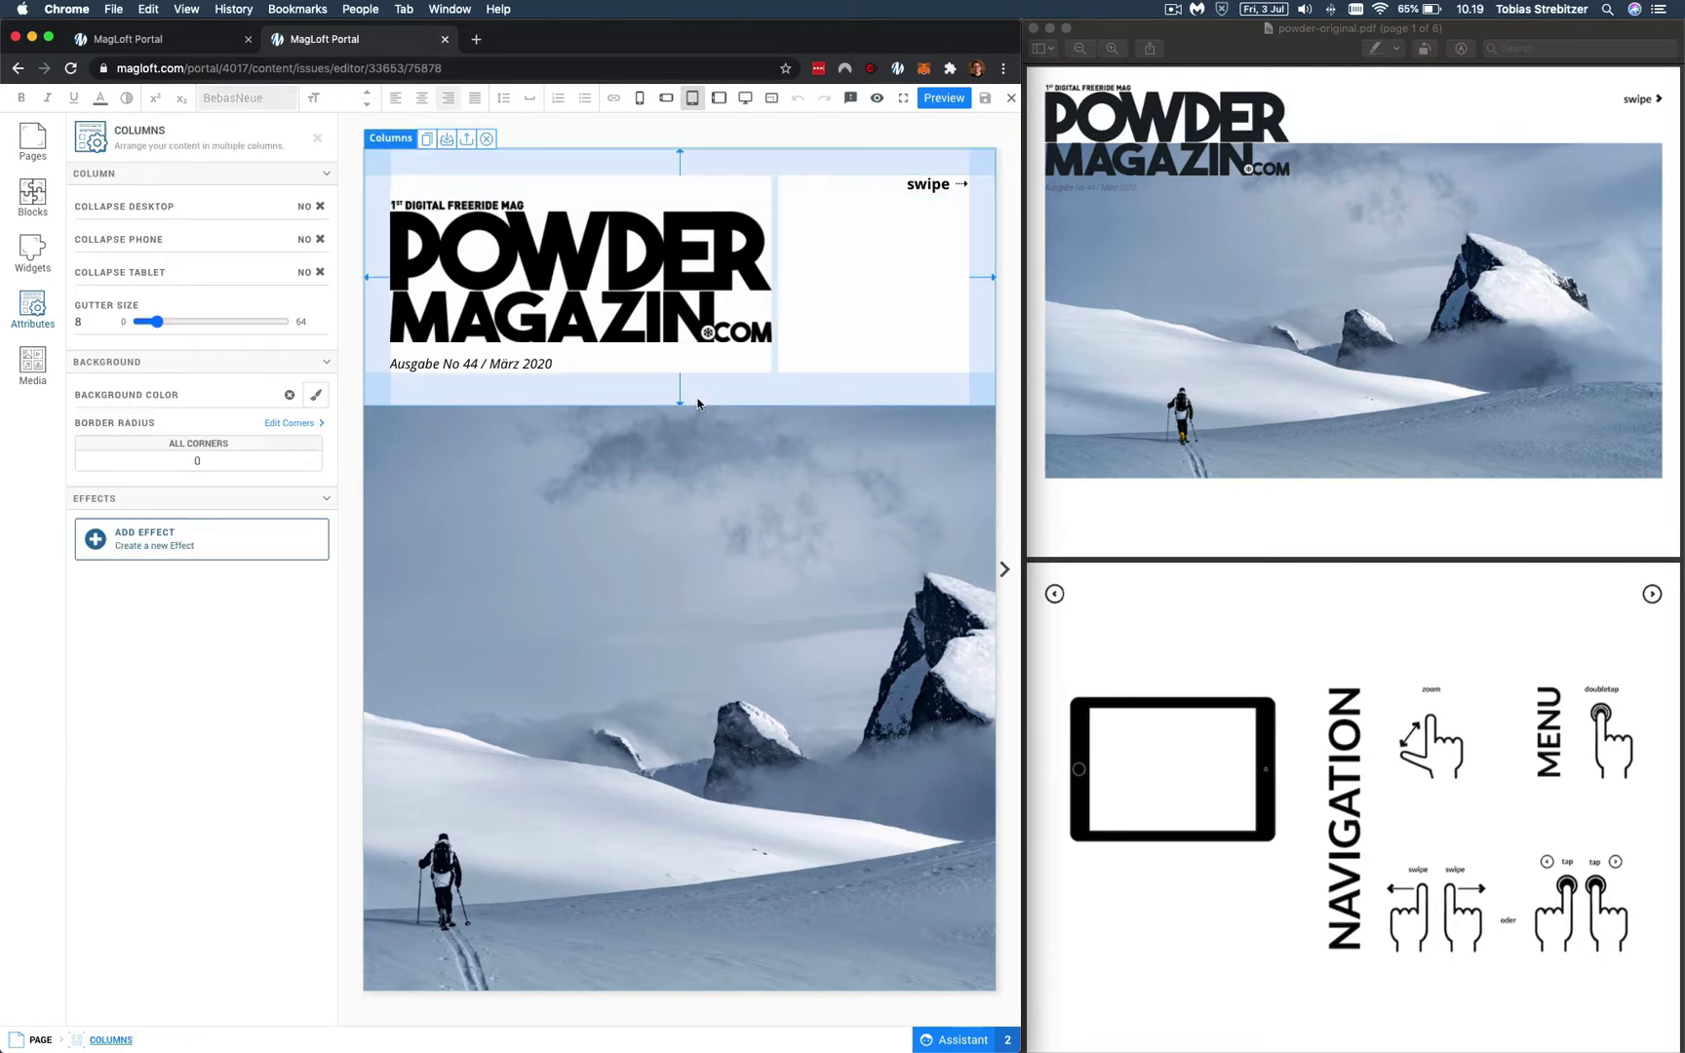
click(35, 256)
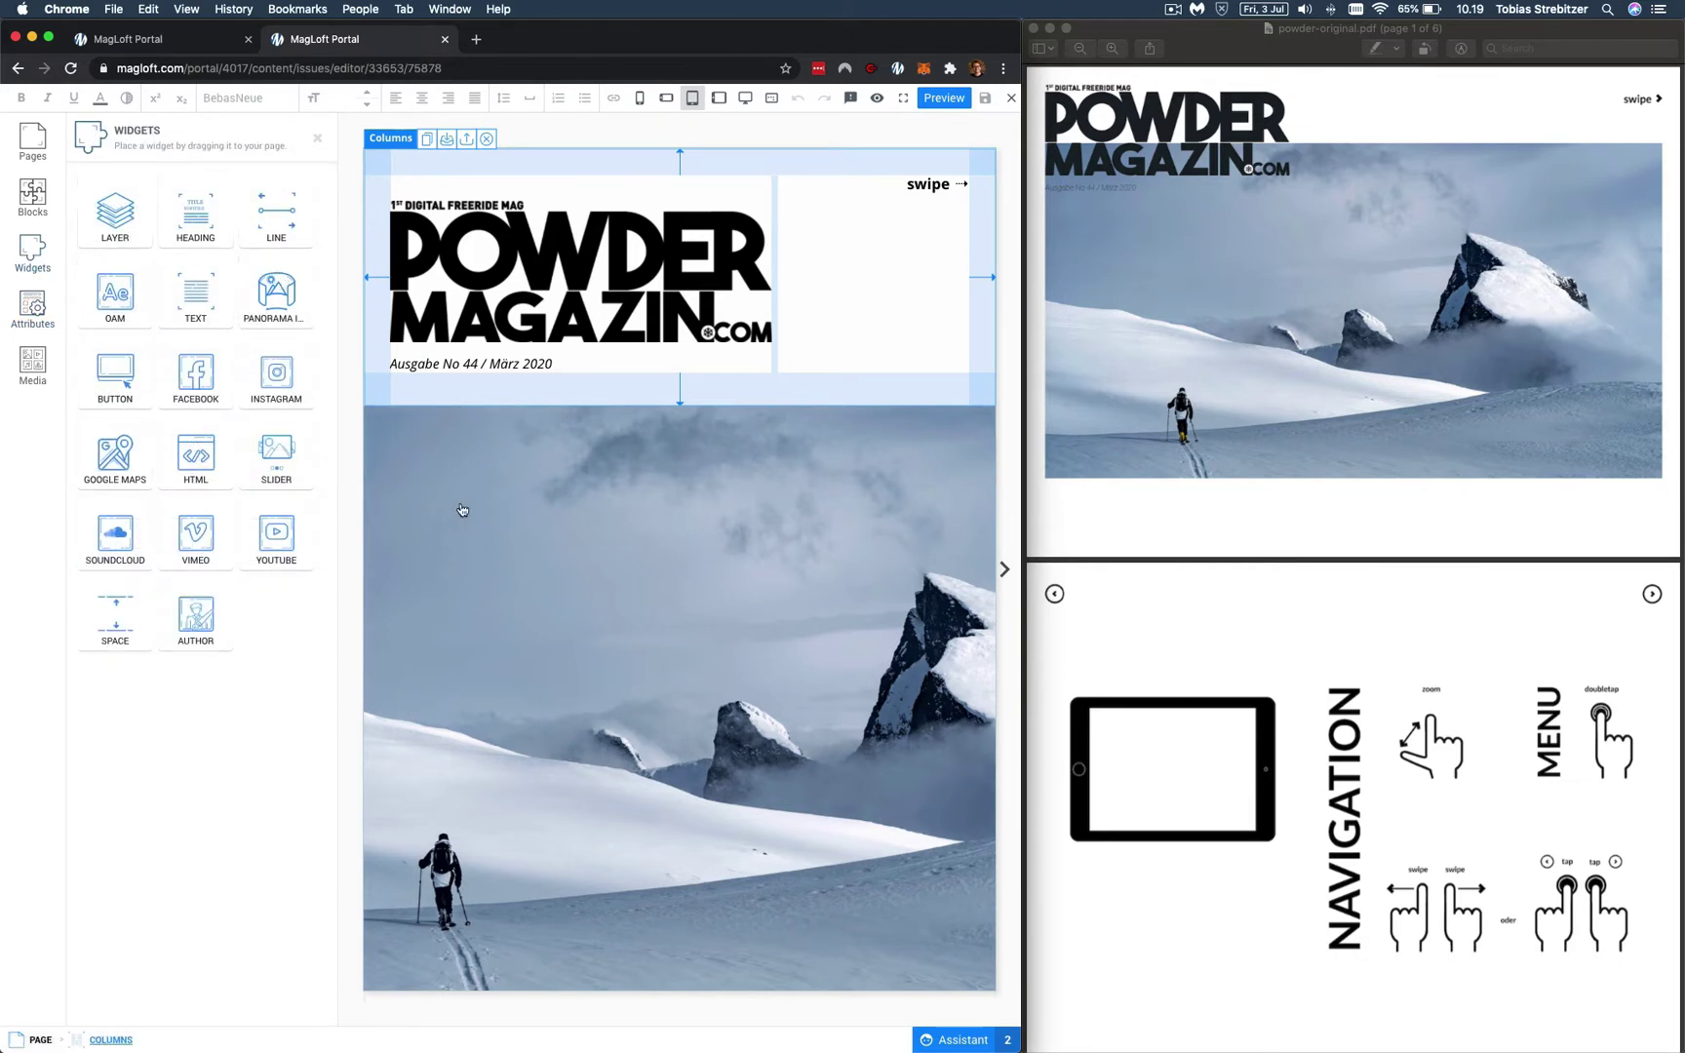
click(575, 547)
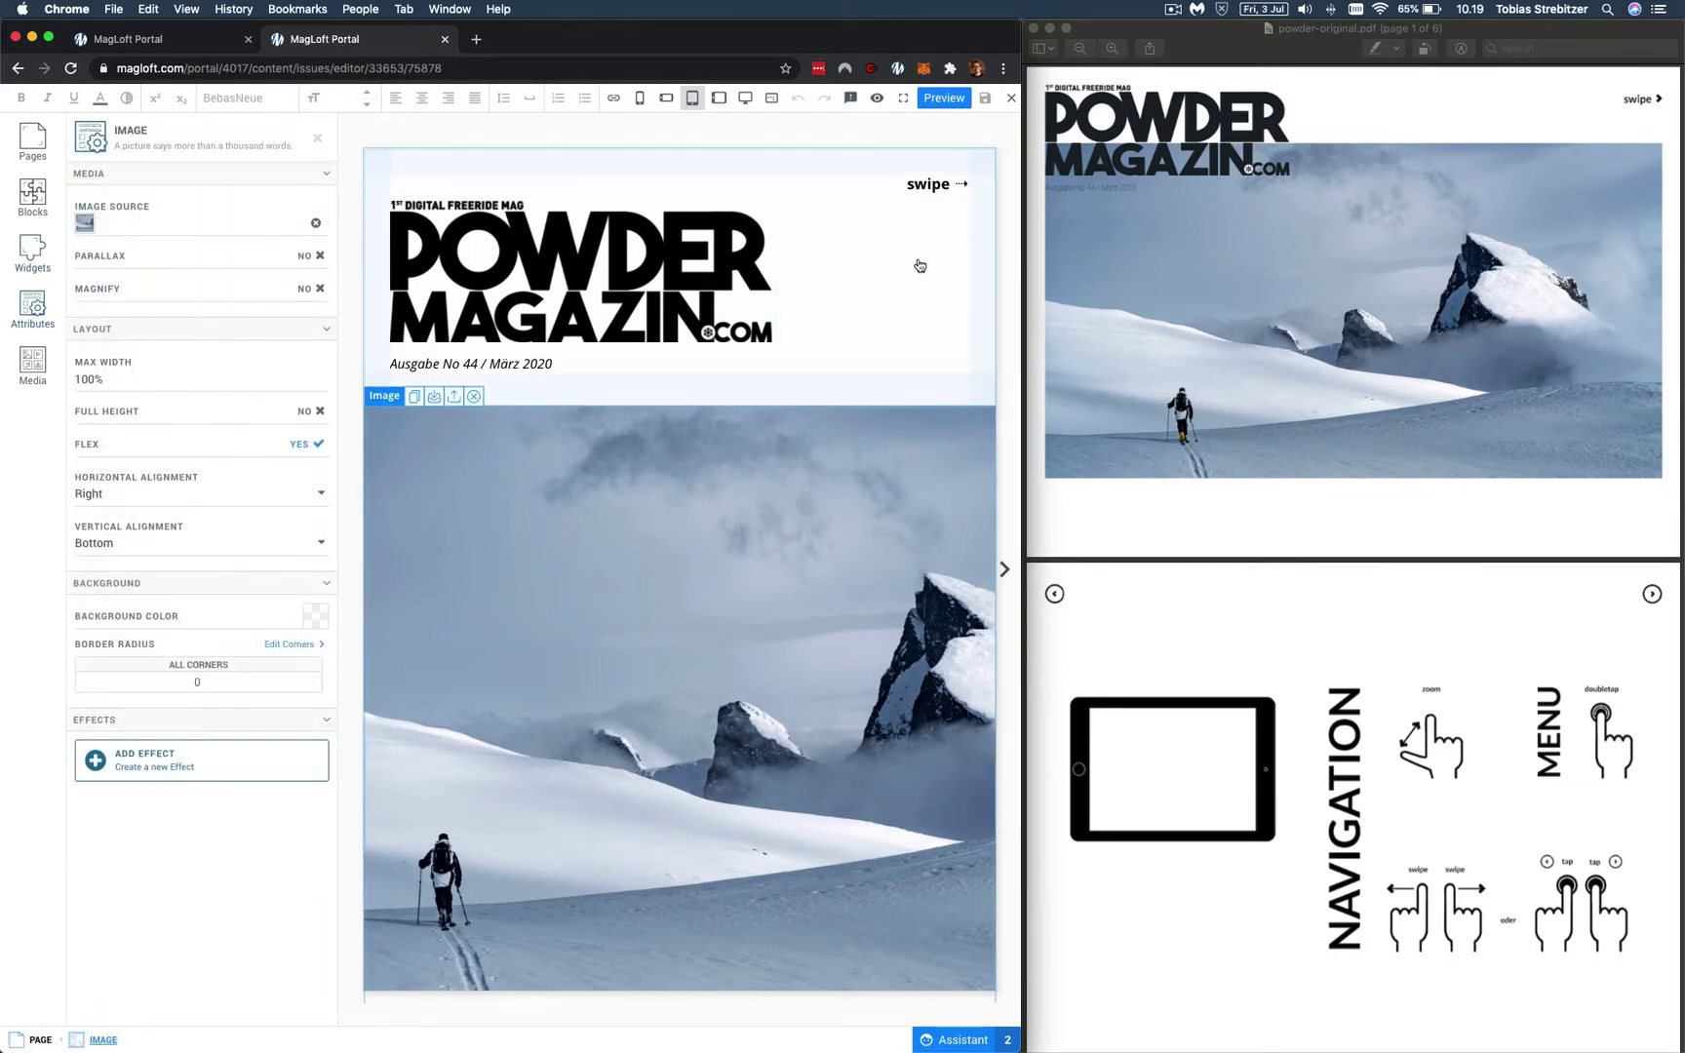
click(917, 239)
click(682, 292)
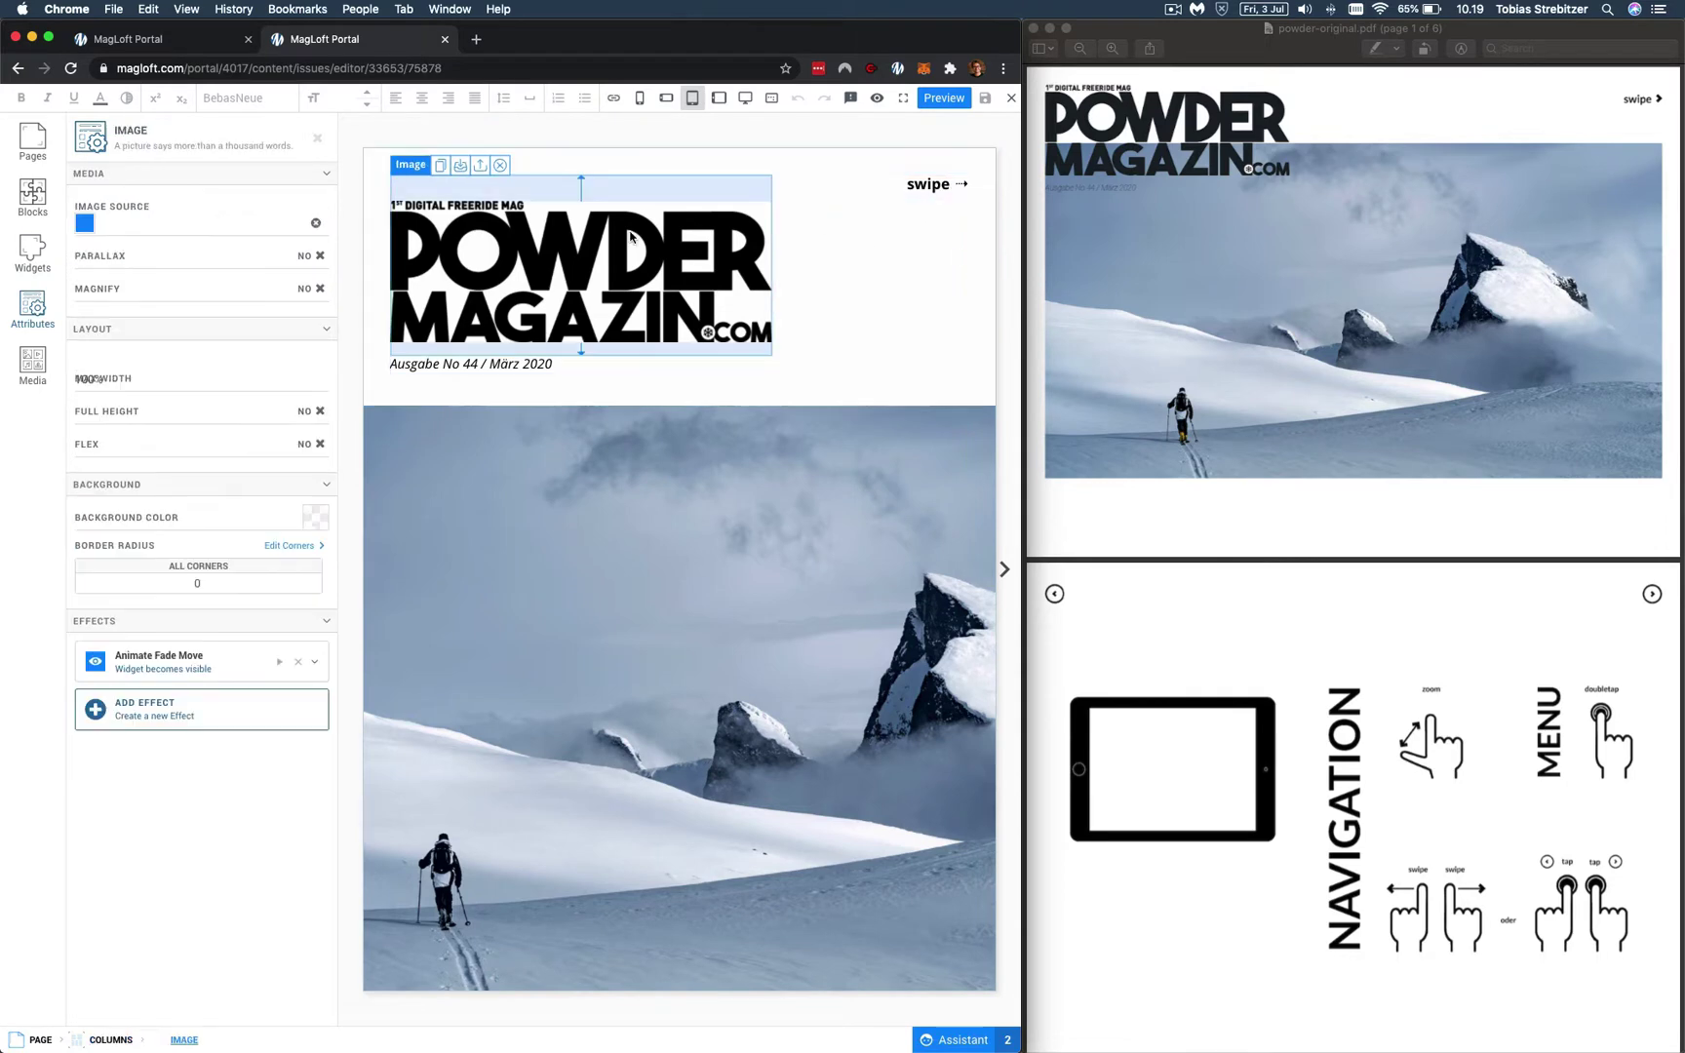
click(556, 524)
scroll(683, 731, down, 3)
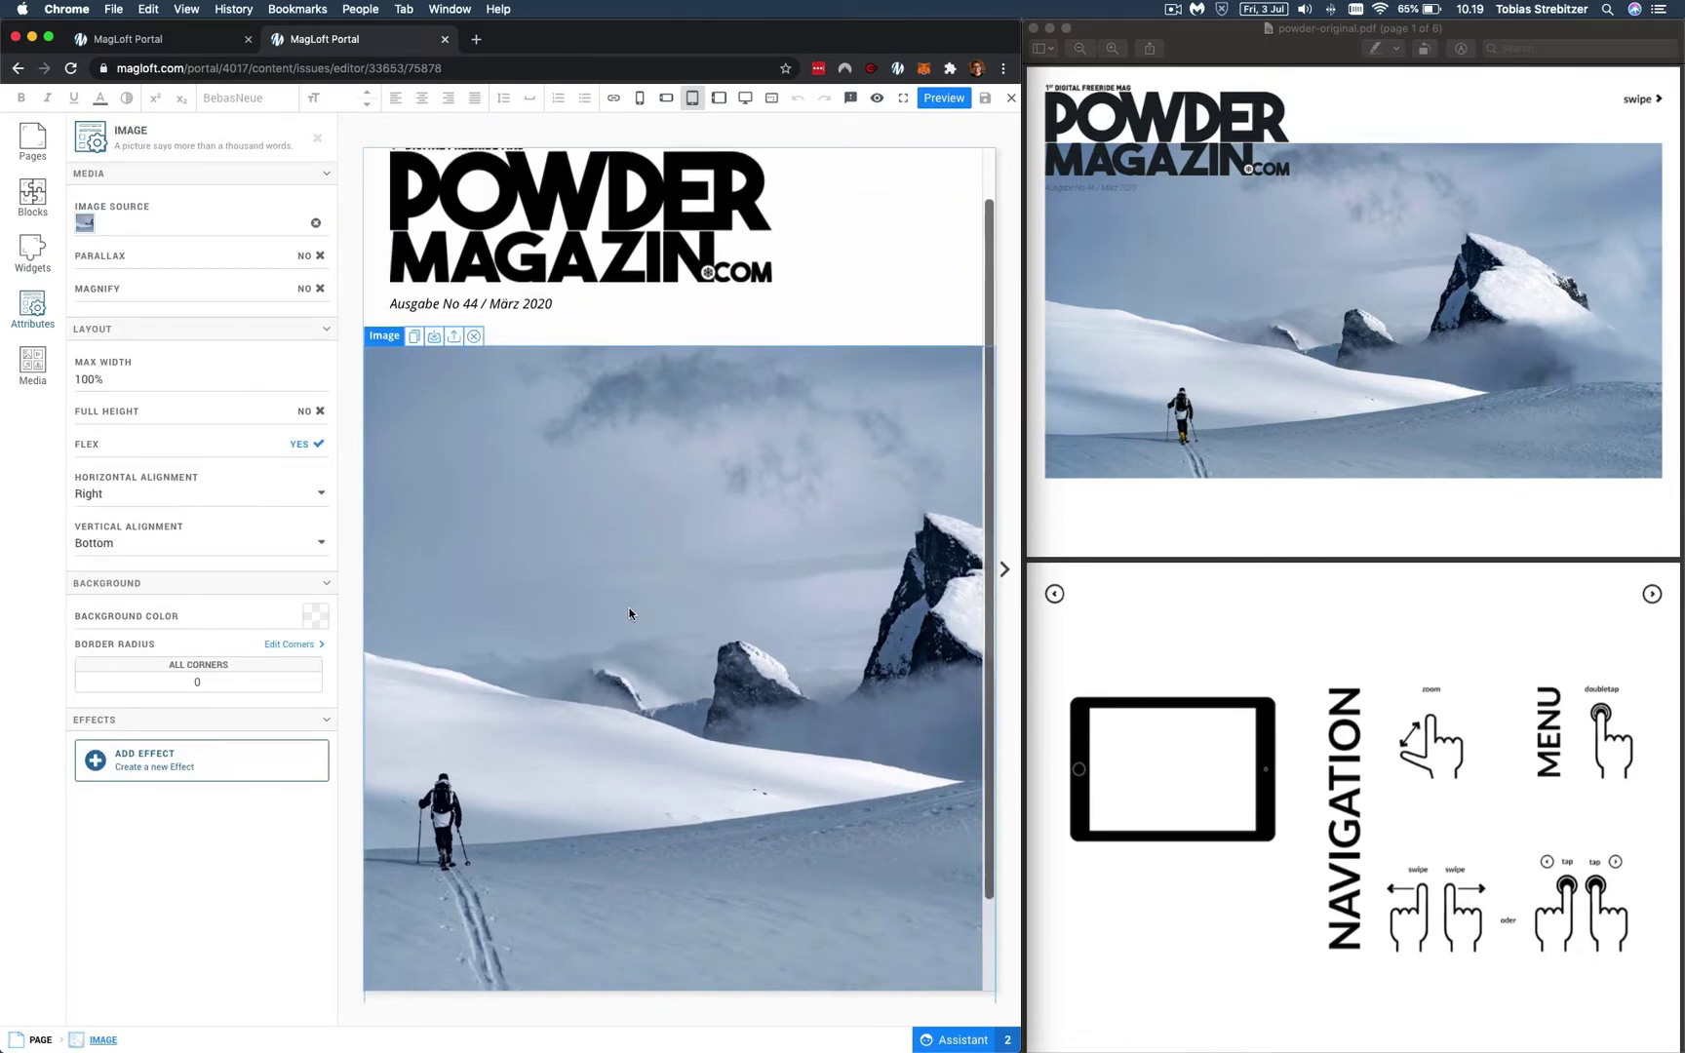
scroll(778, 444, up, 4)
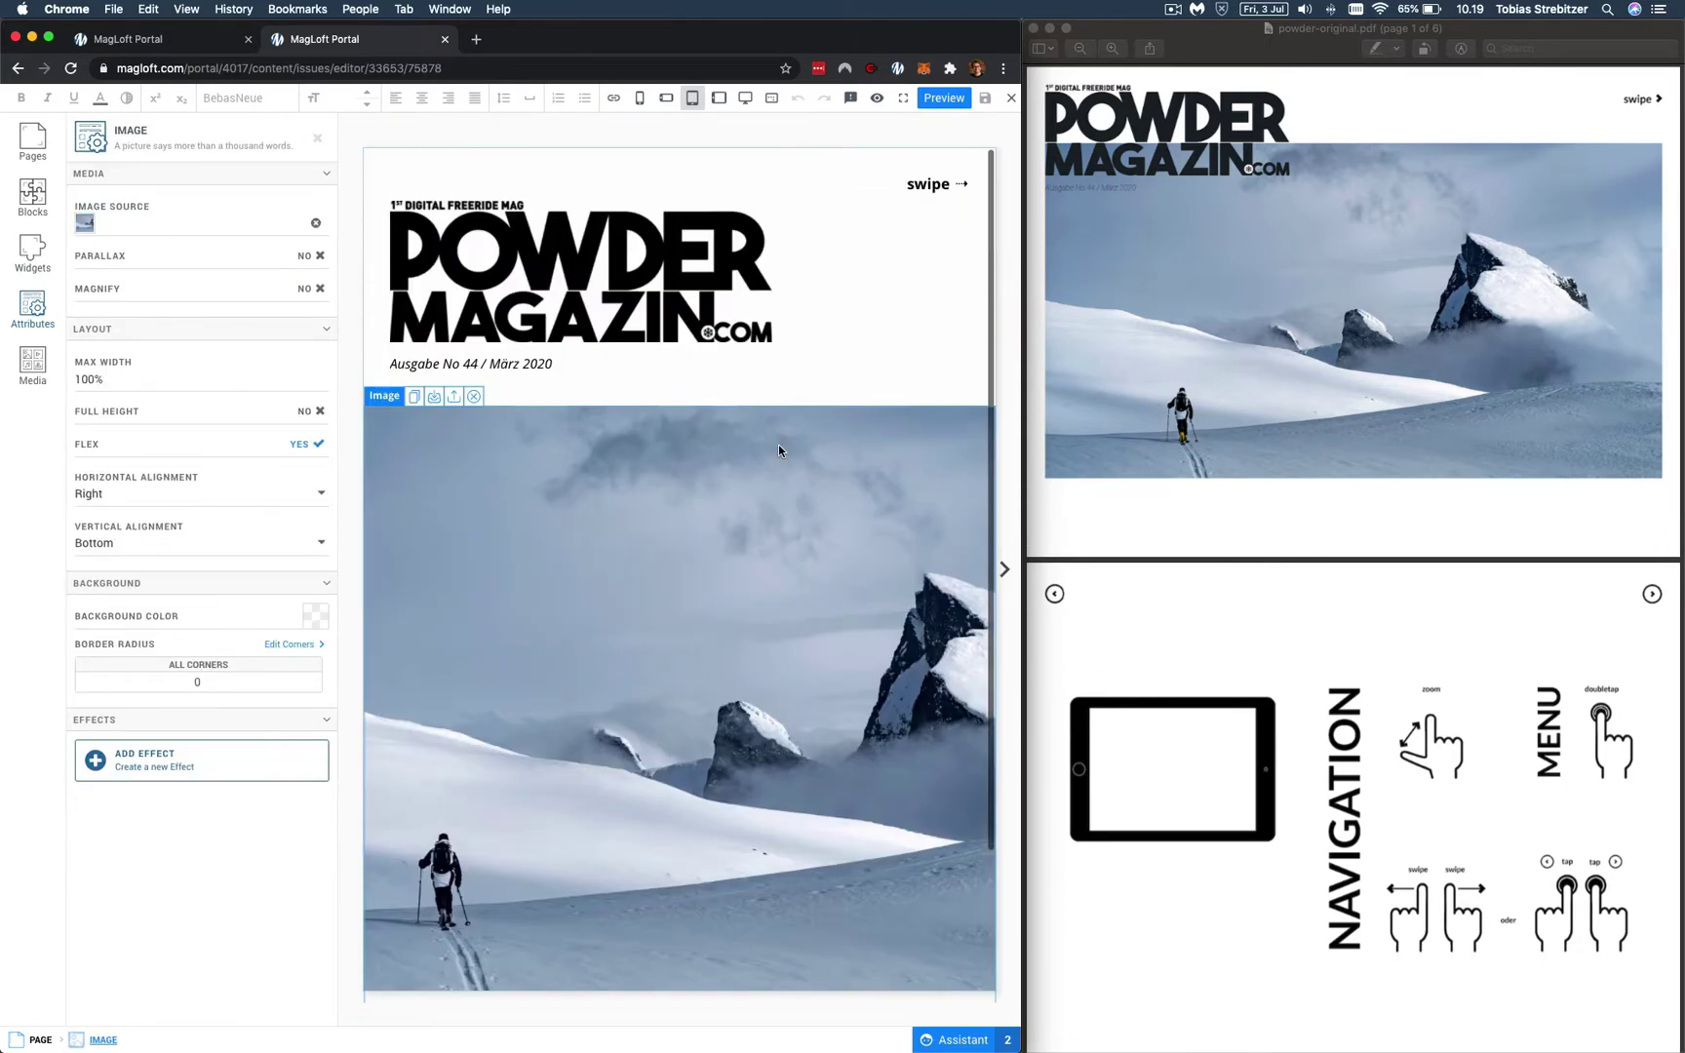
At phone width, select the skier image and the 'Ausgabe No 44 / März 2020' line
click(640, 97)
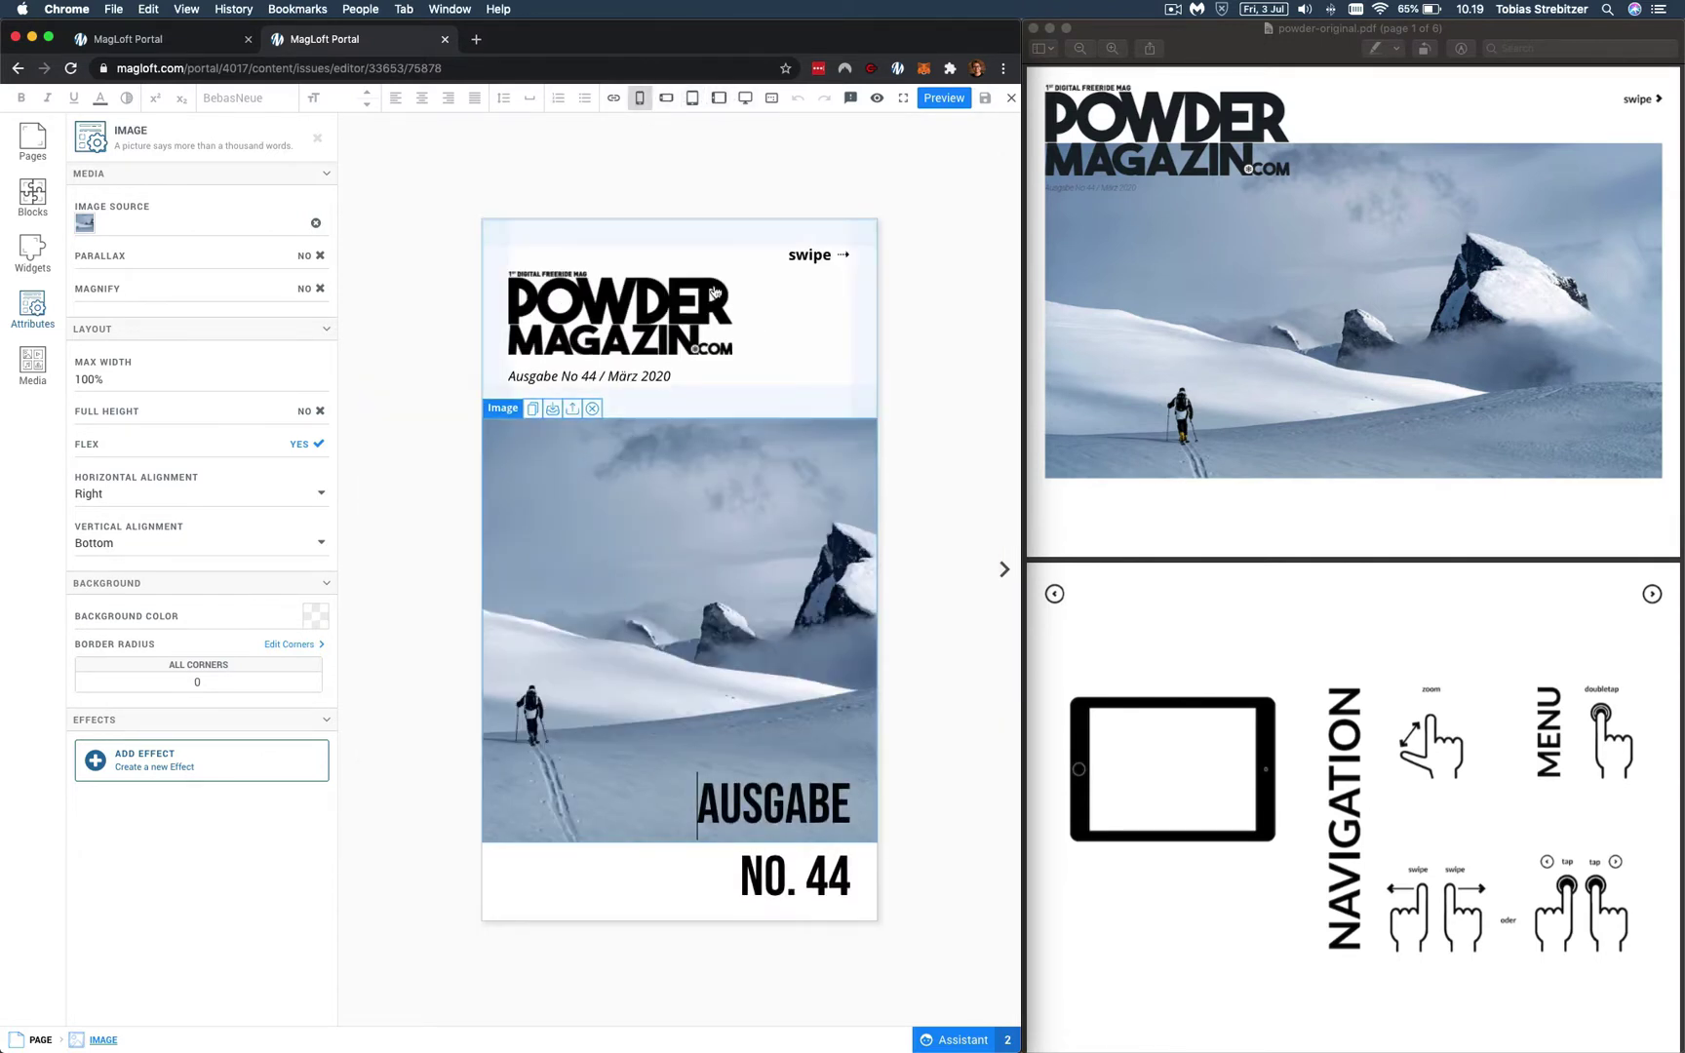
click(820, 266)
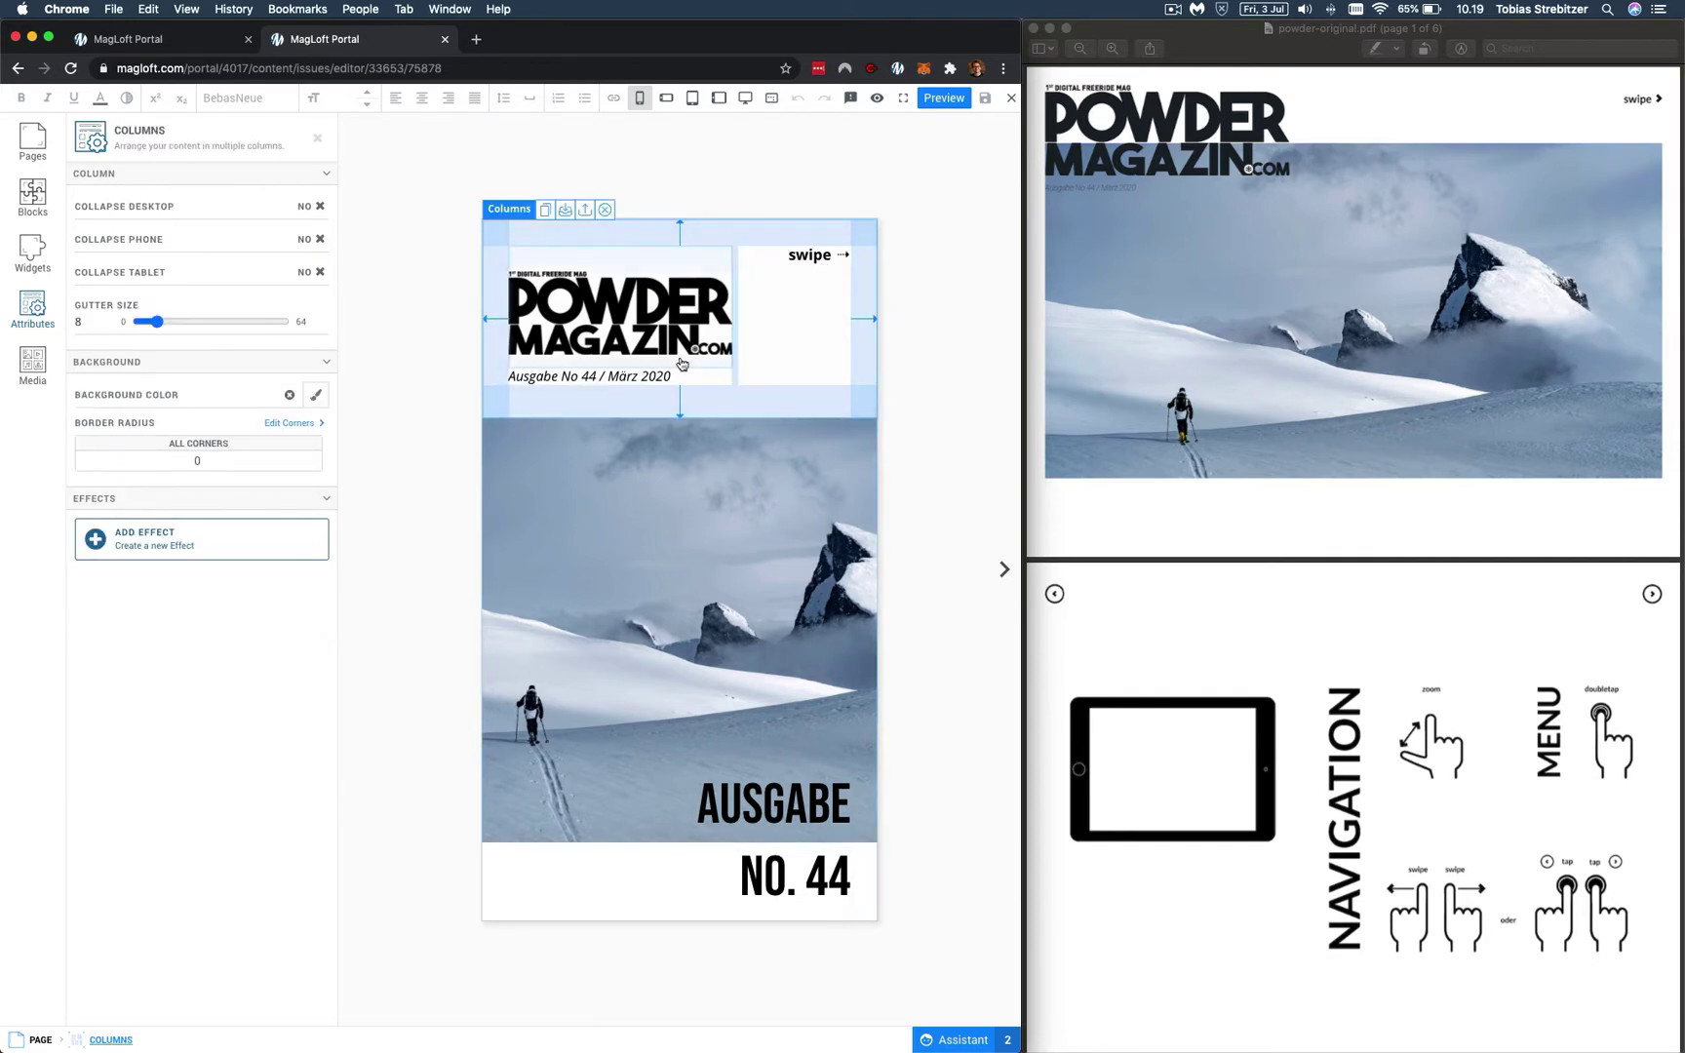
click(648, 708)
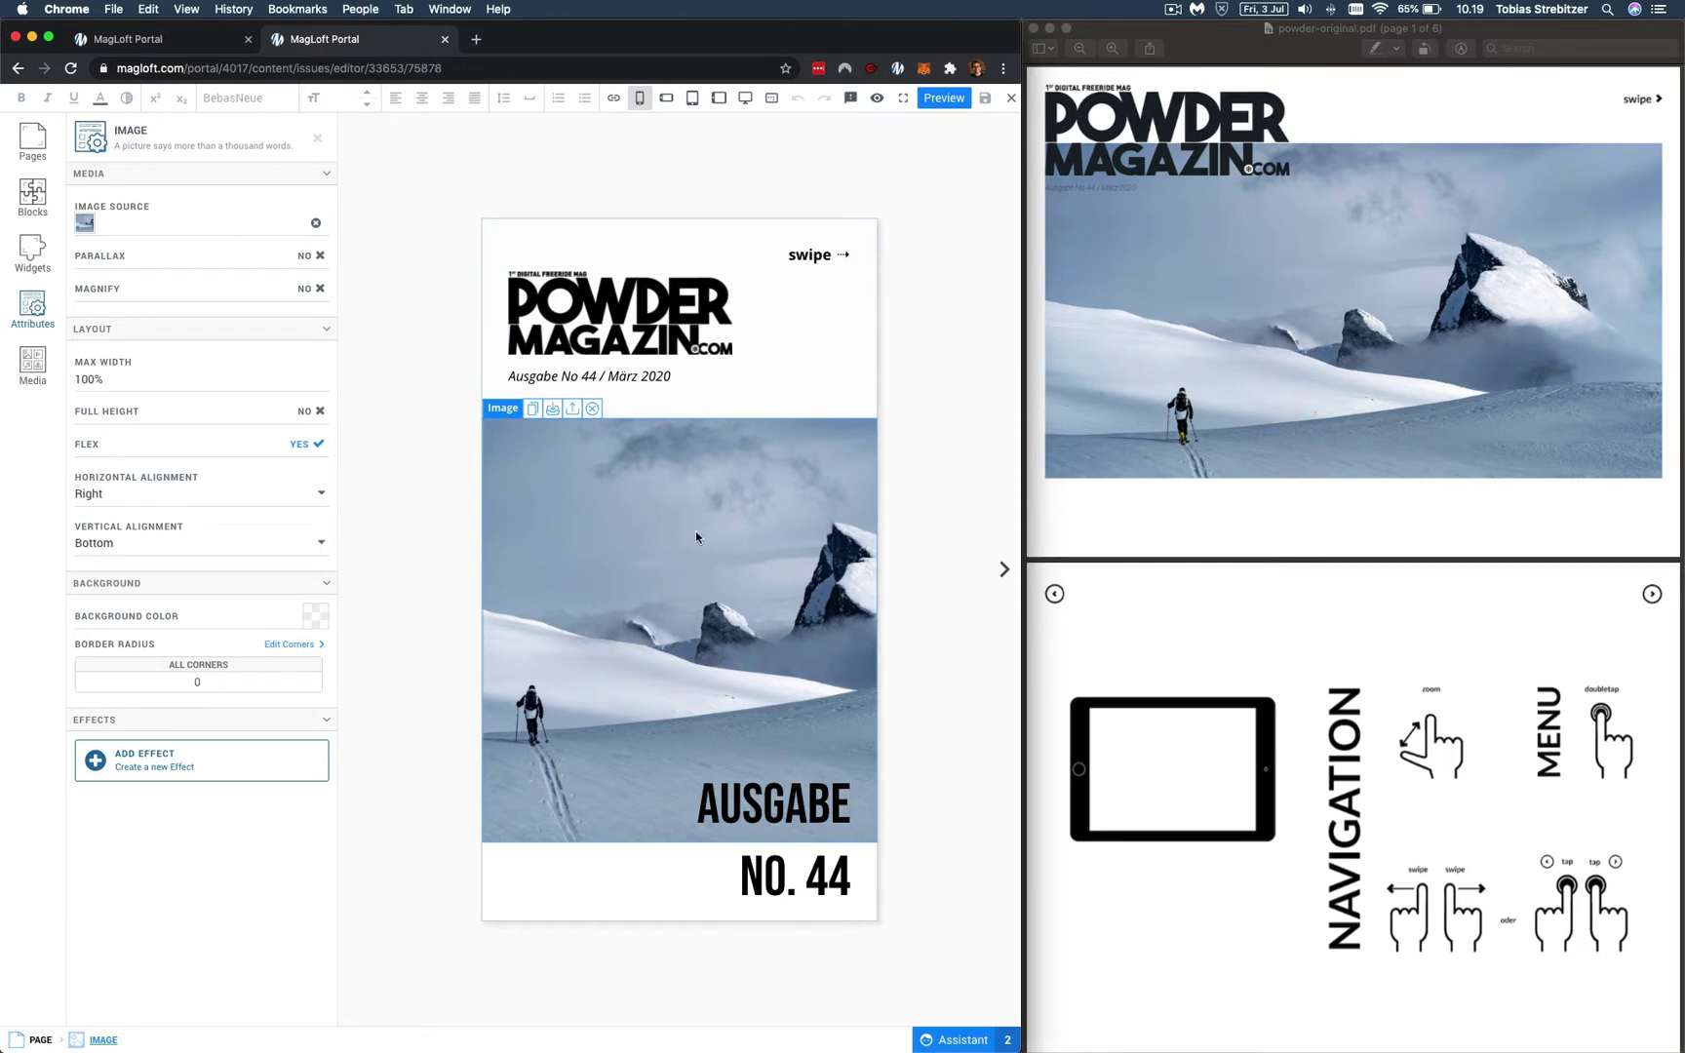
key(Up)
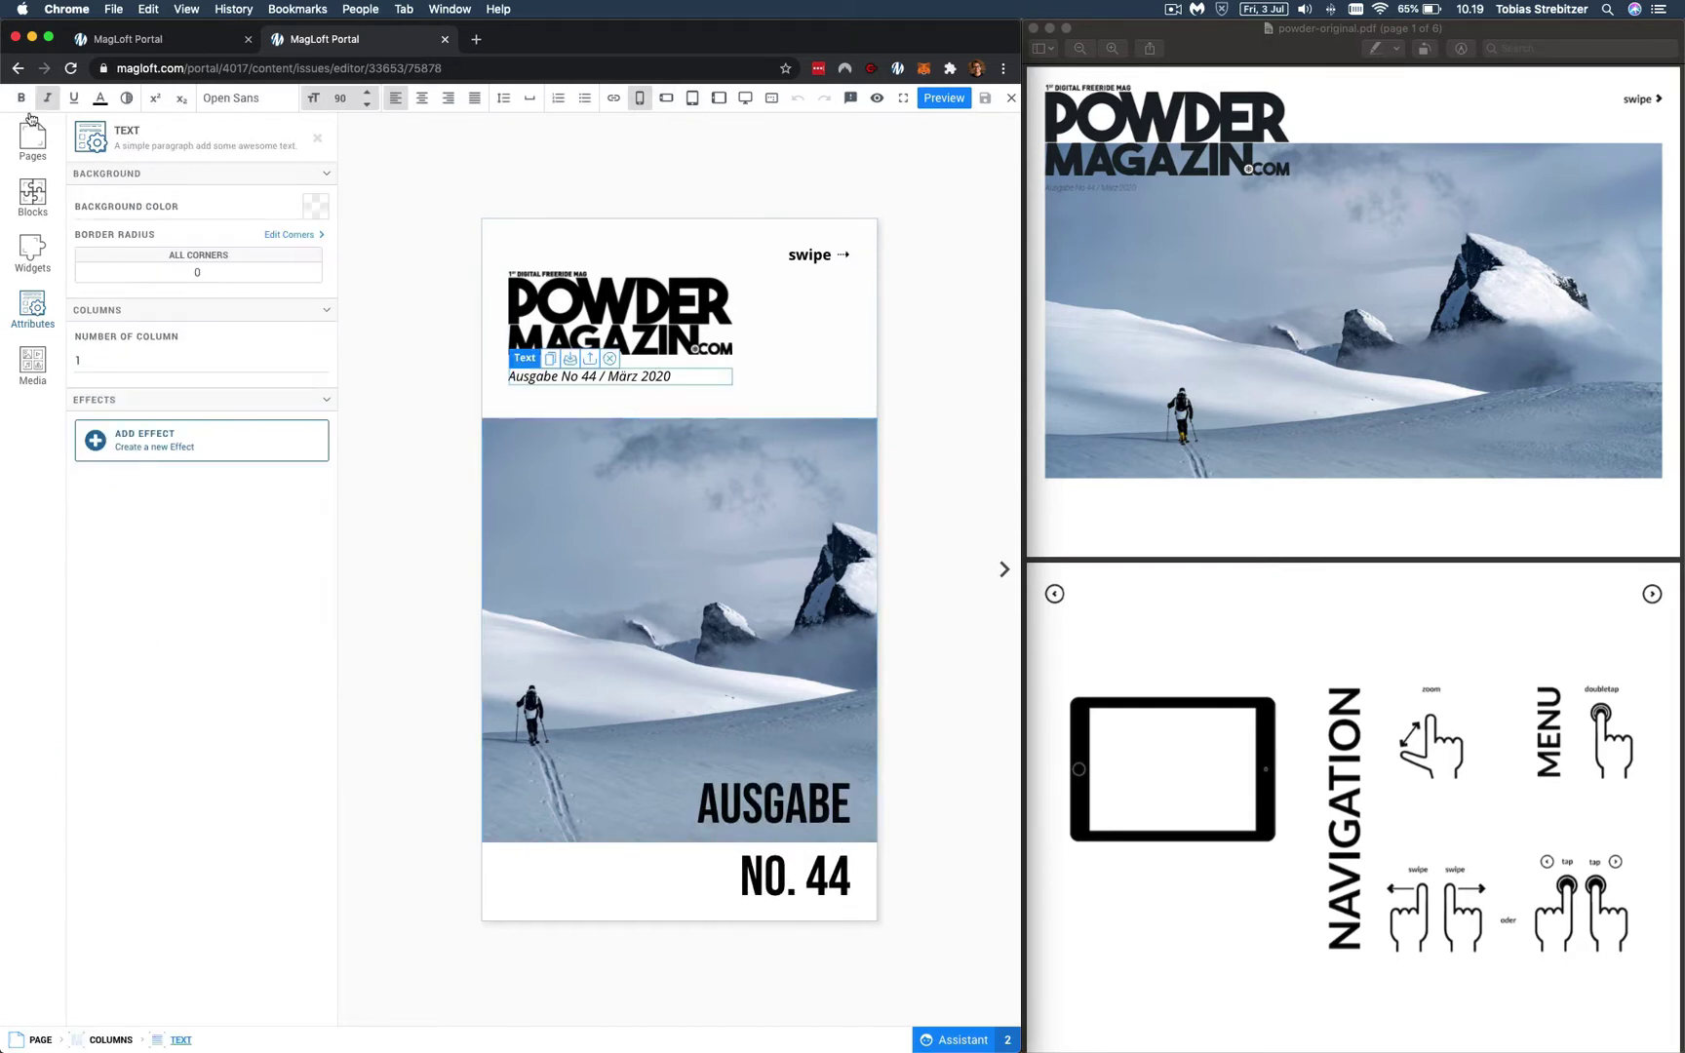
Open the Navigation page from the issue's page list and scroll through it
click(32, 133)
click(312, 304)
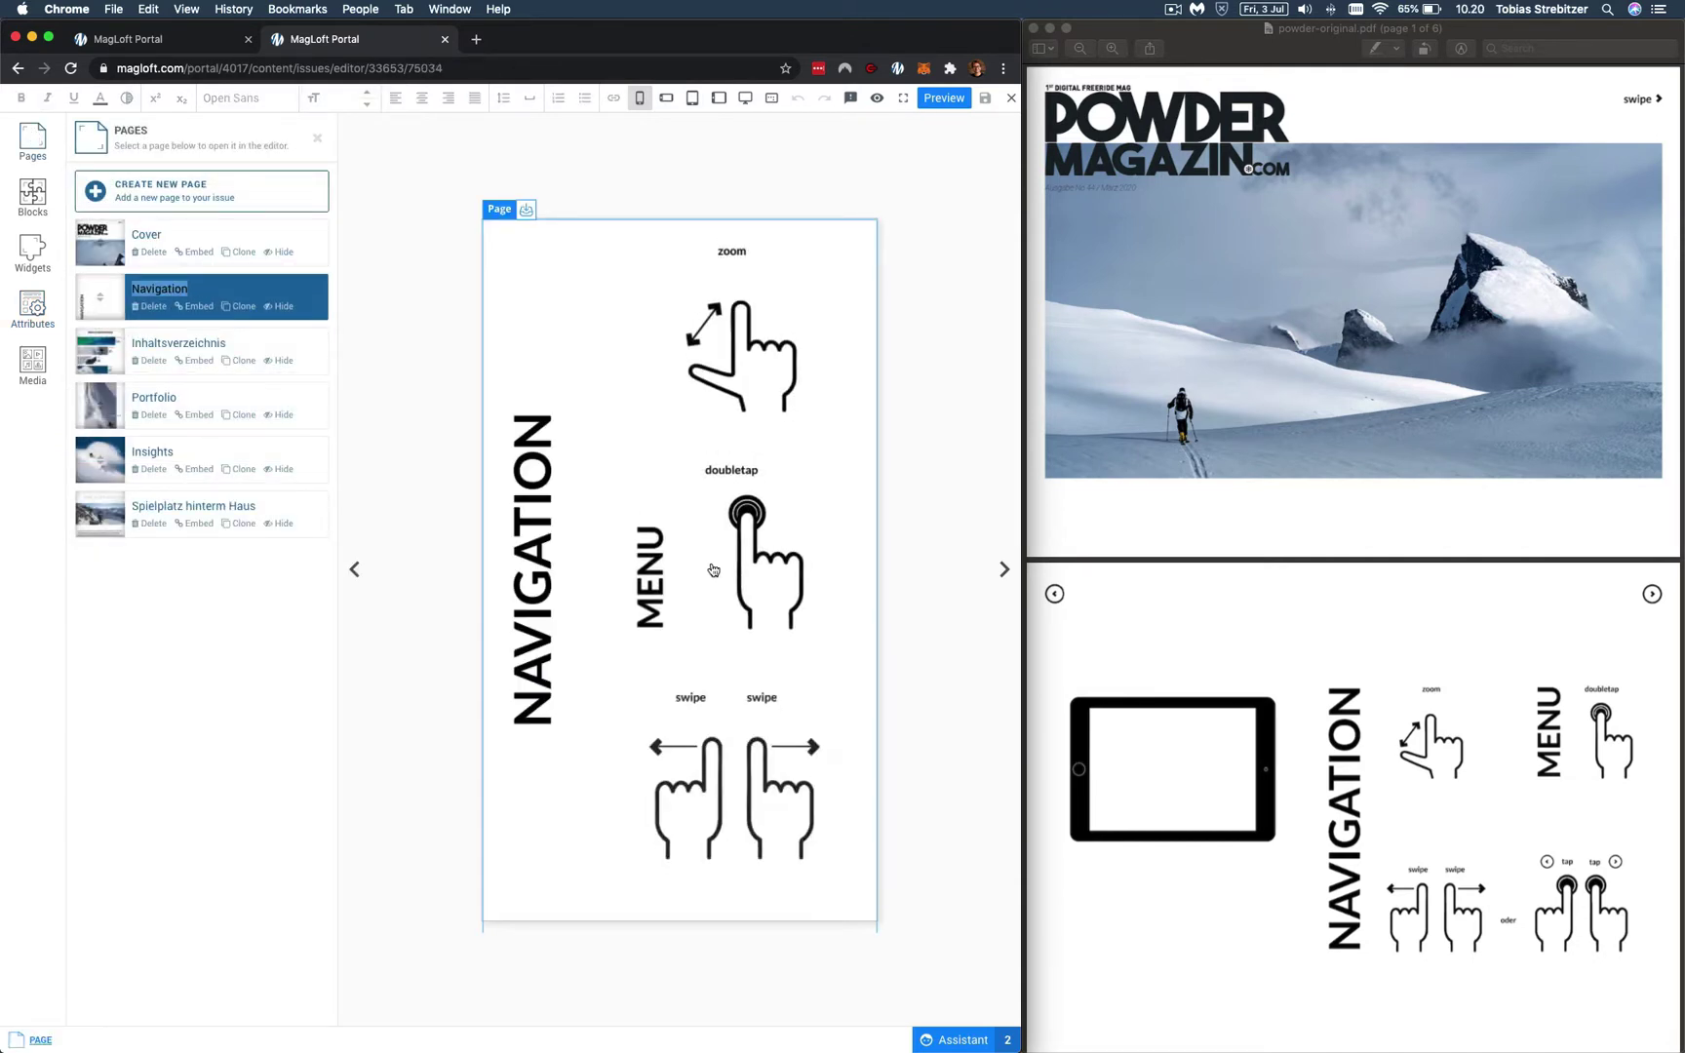
scroll(707, 580, down, 1)
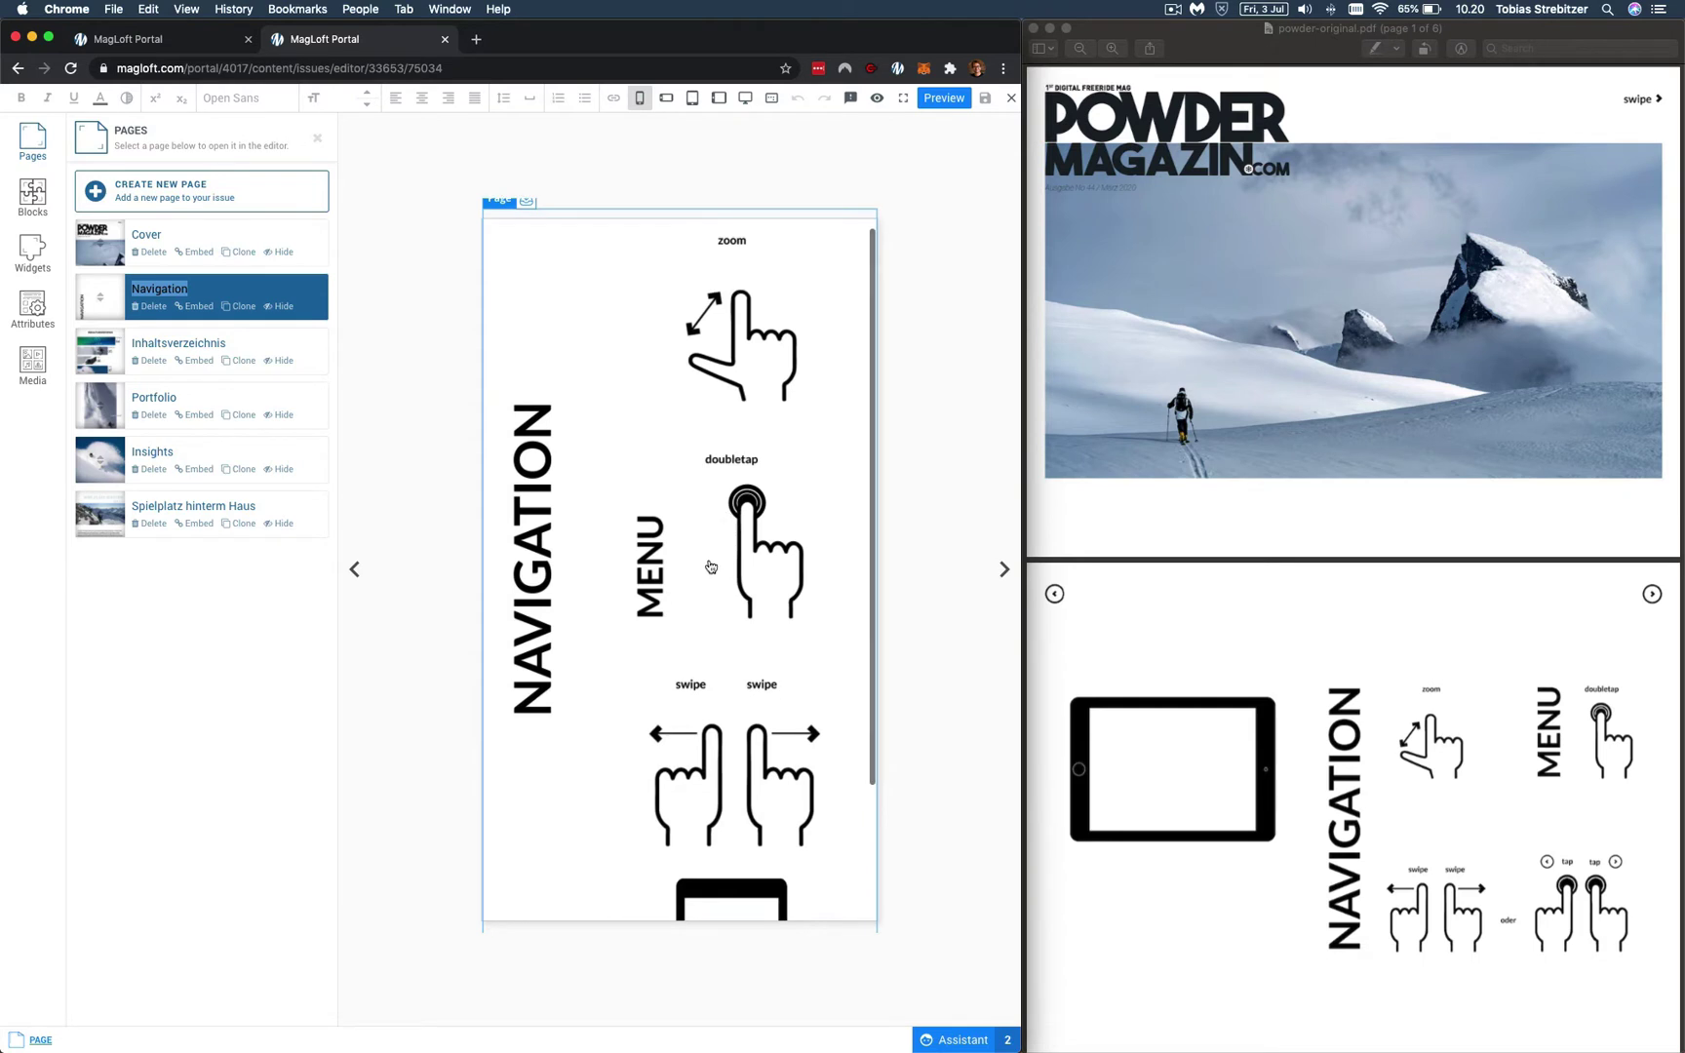
scroll(711, 566, down, 3)
scroll(708, 487, up, 4)
Check the Navigation title and gesture-icon blocks, then view the page's tablet layout
click(746, 495)
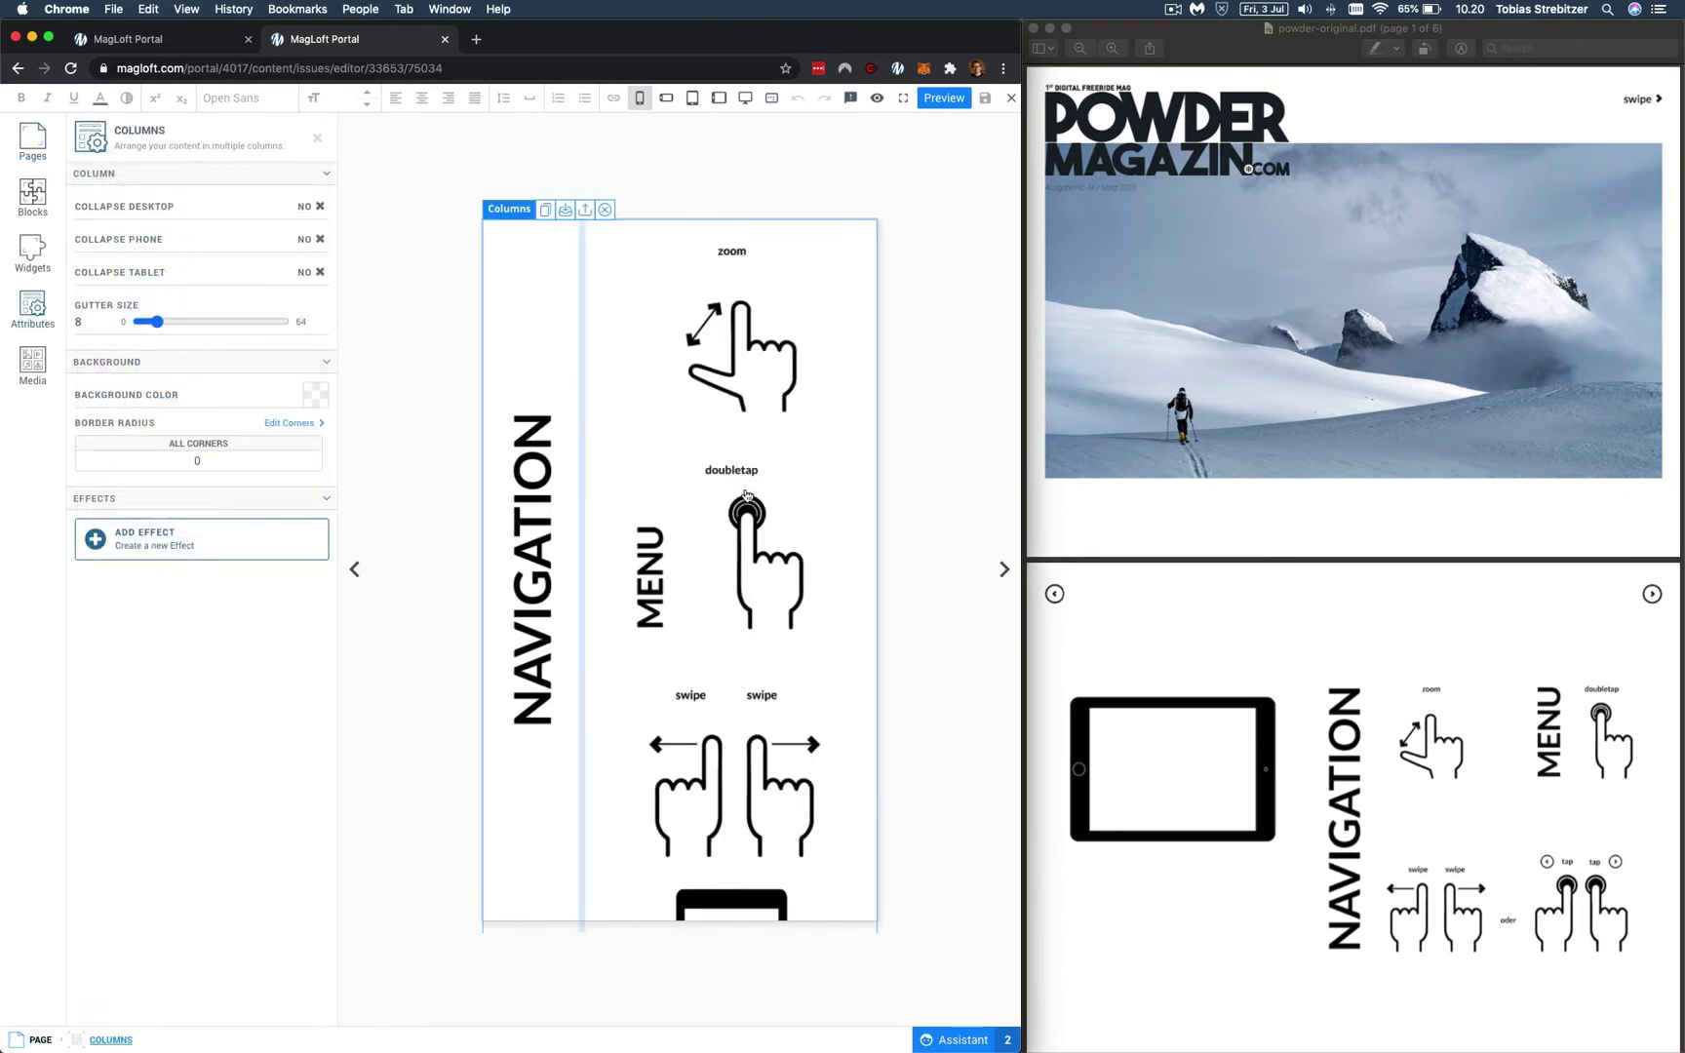
click(747, 384)
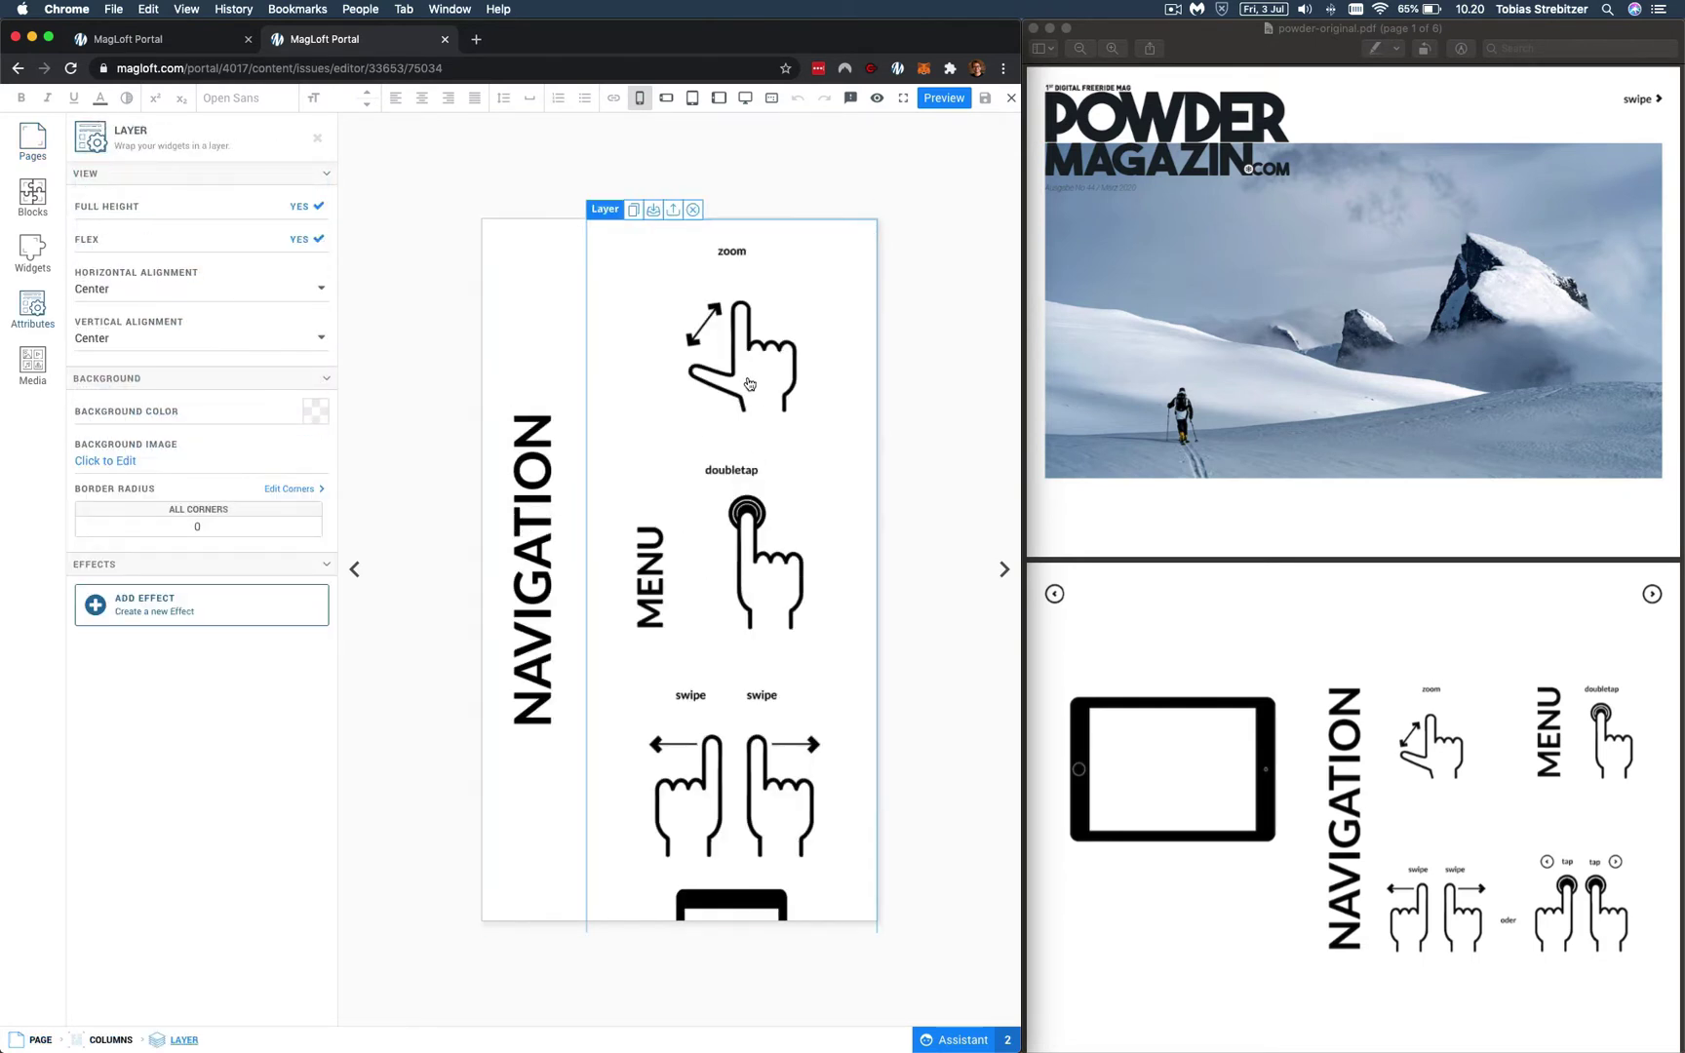
click(515, 407)
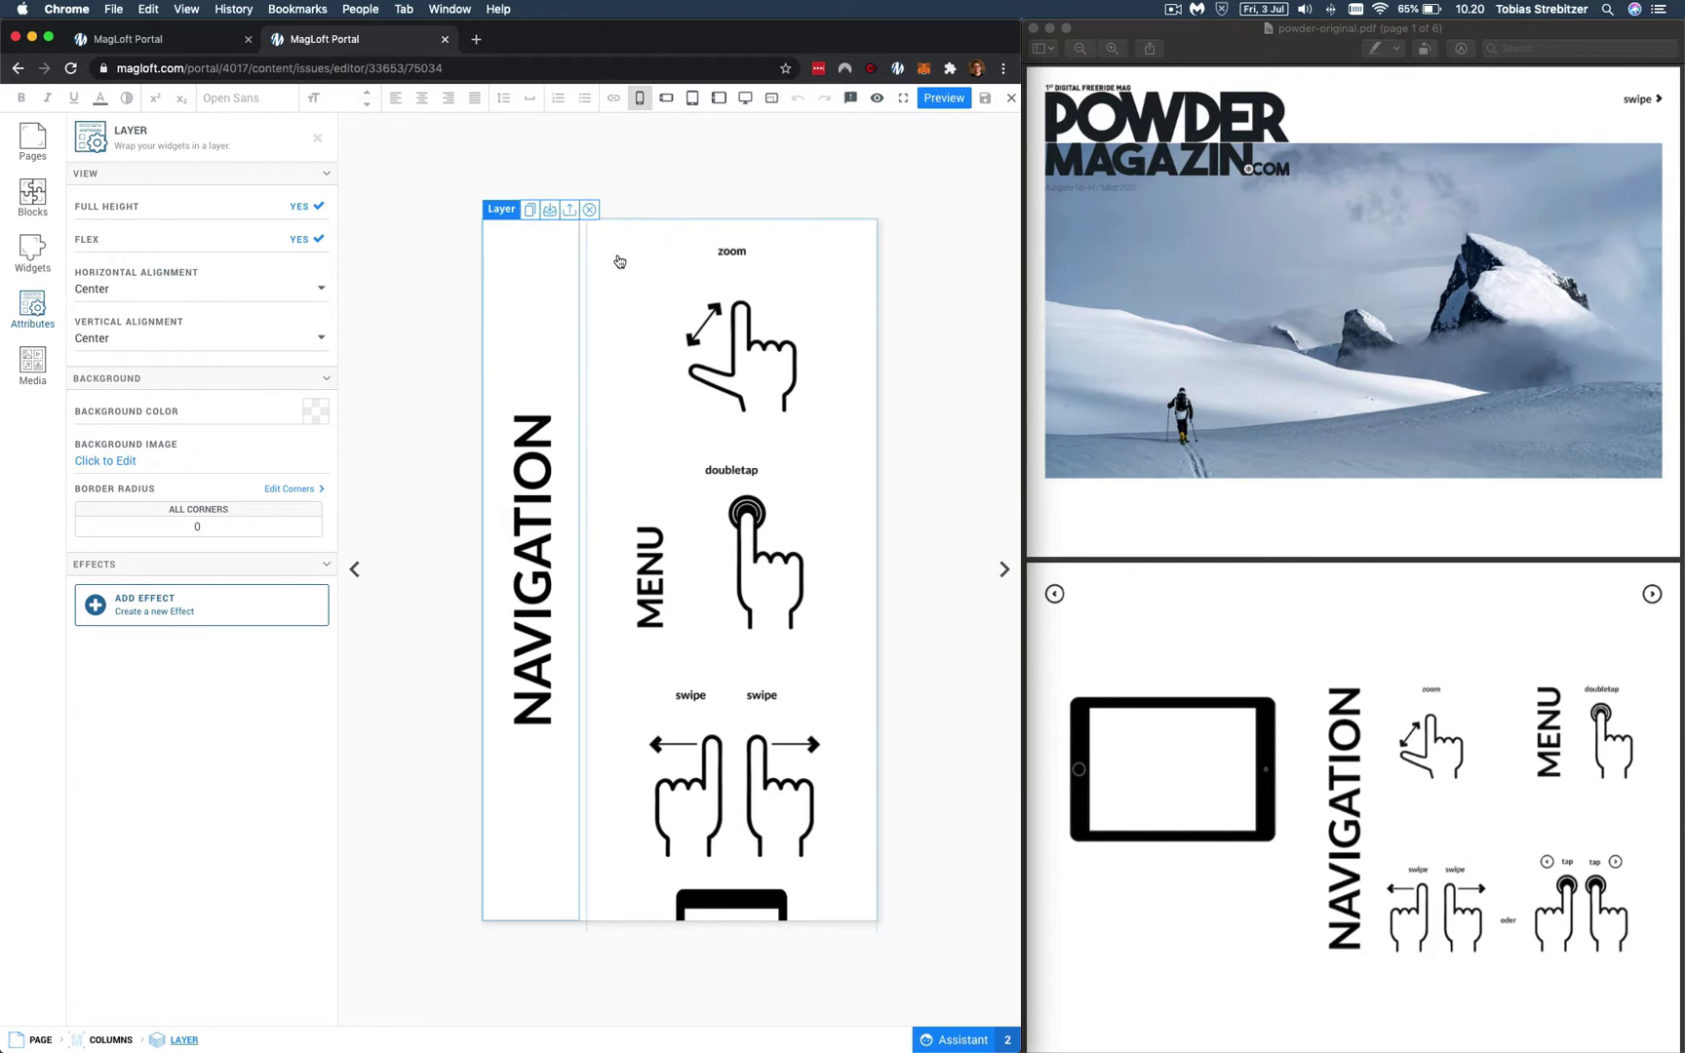
scroll(737, 656, down, 4)
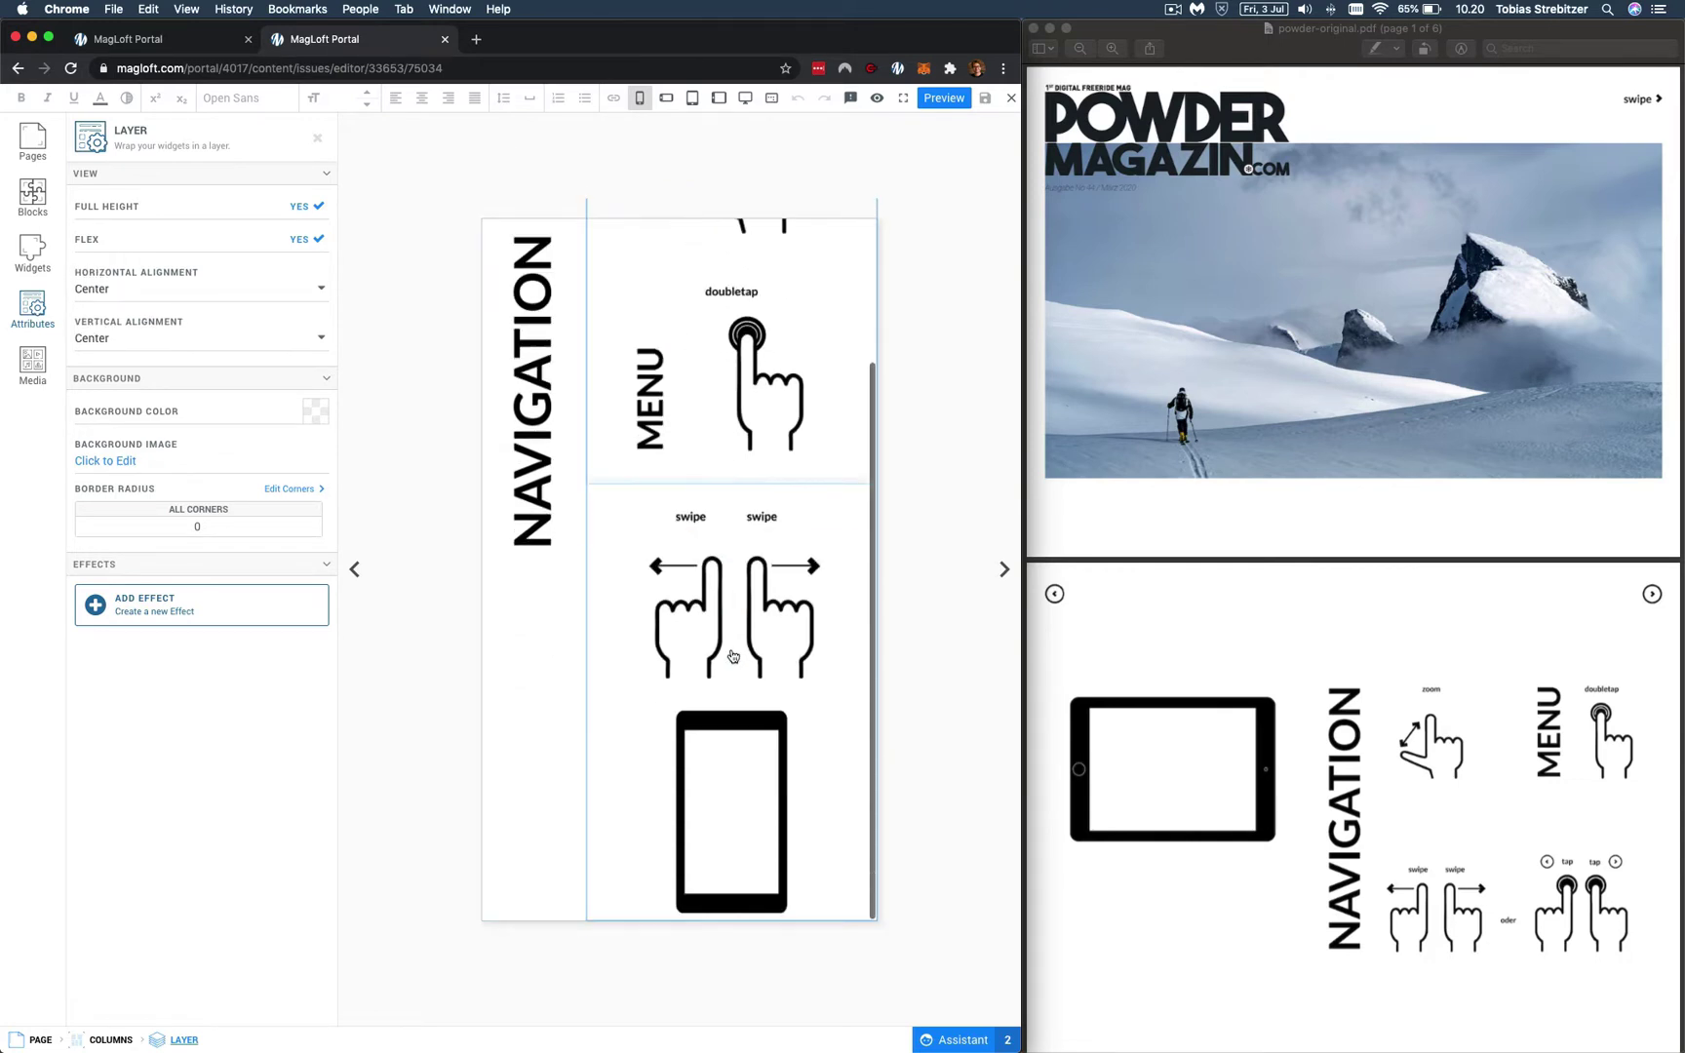
click(736, 656)
scroll(752, 635, up, 4)
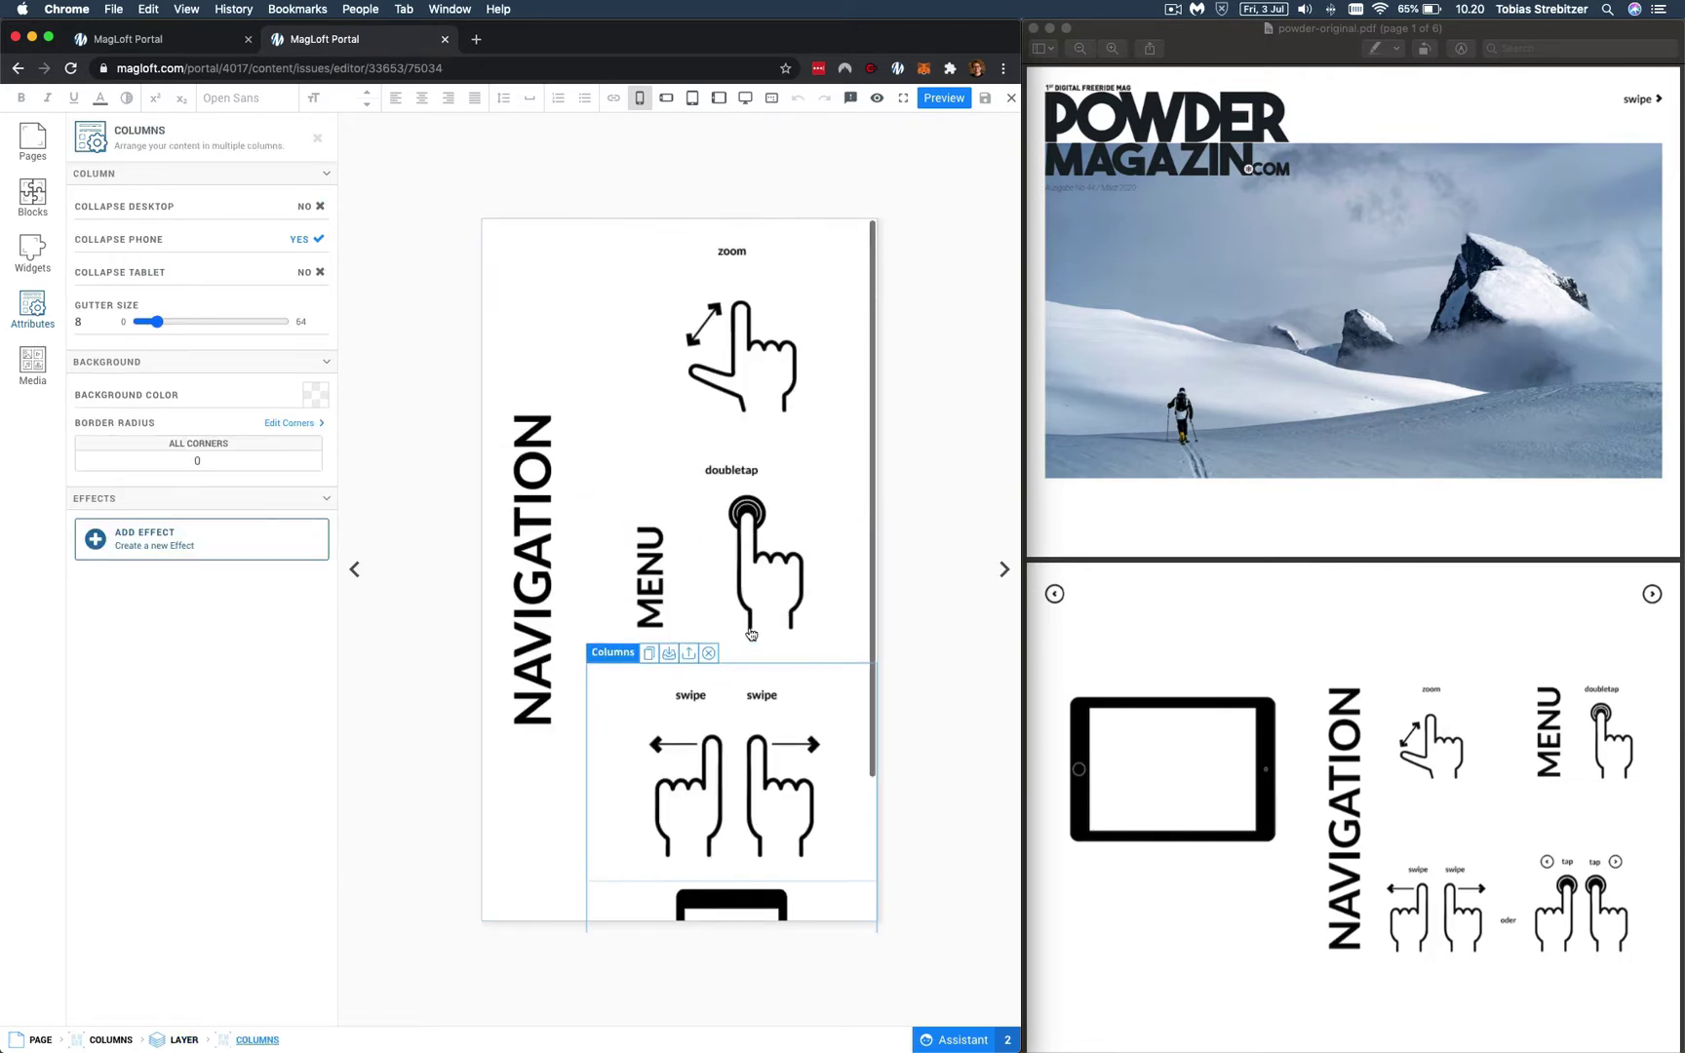
click(759, 553)
click(692, 97)
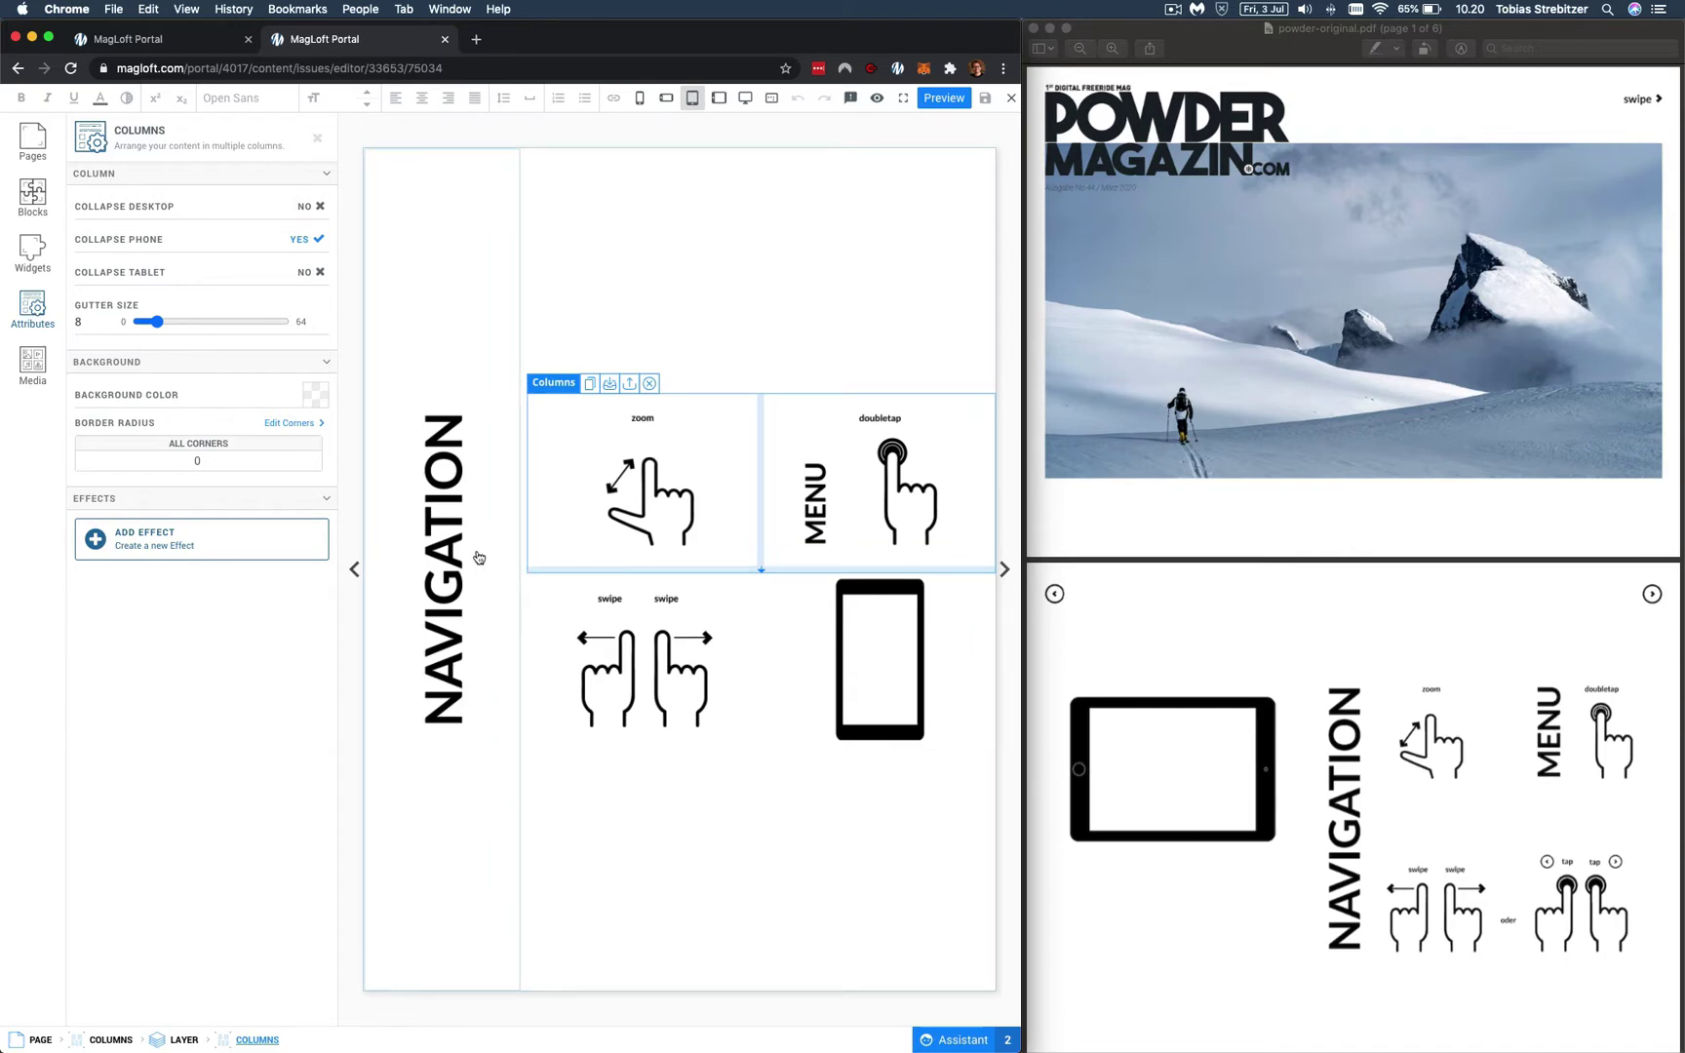
click(501, 582)
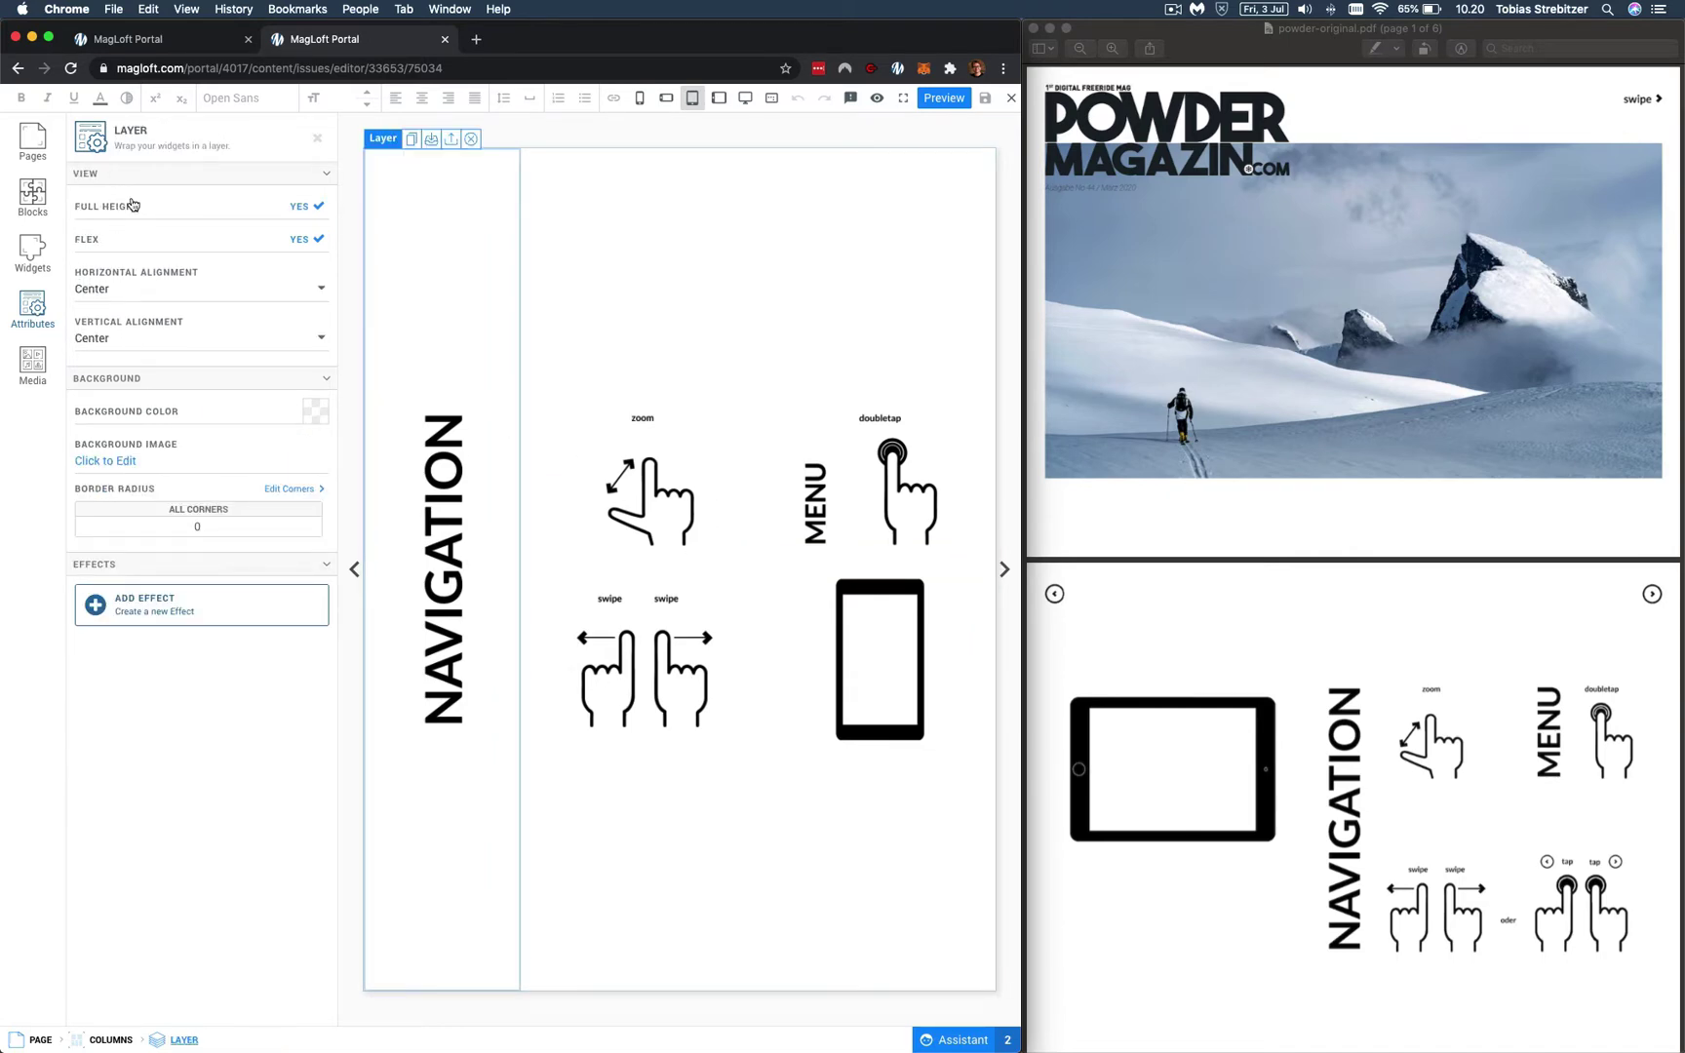
Move to the INHALTSVERZEICHNIS contents page and select its contents list block
click(1005, 572)
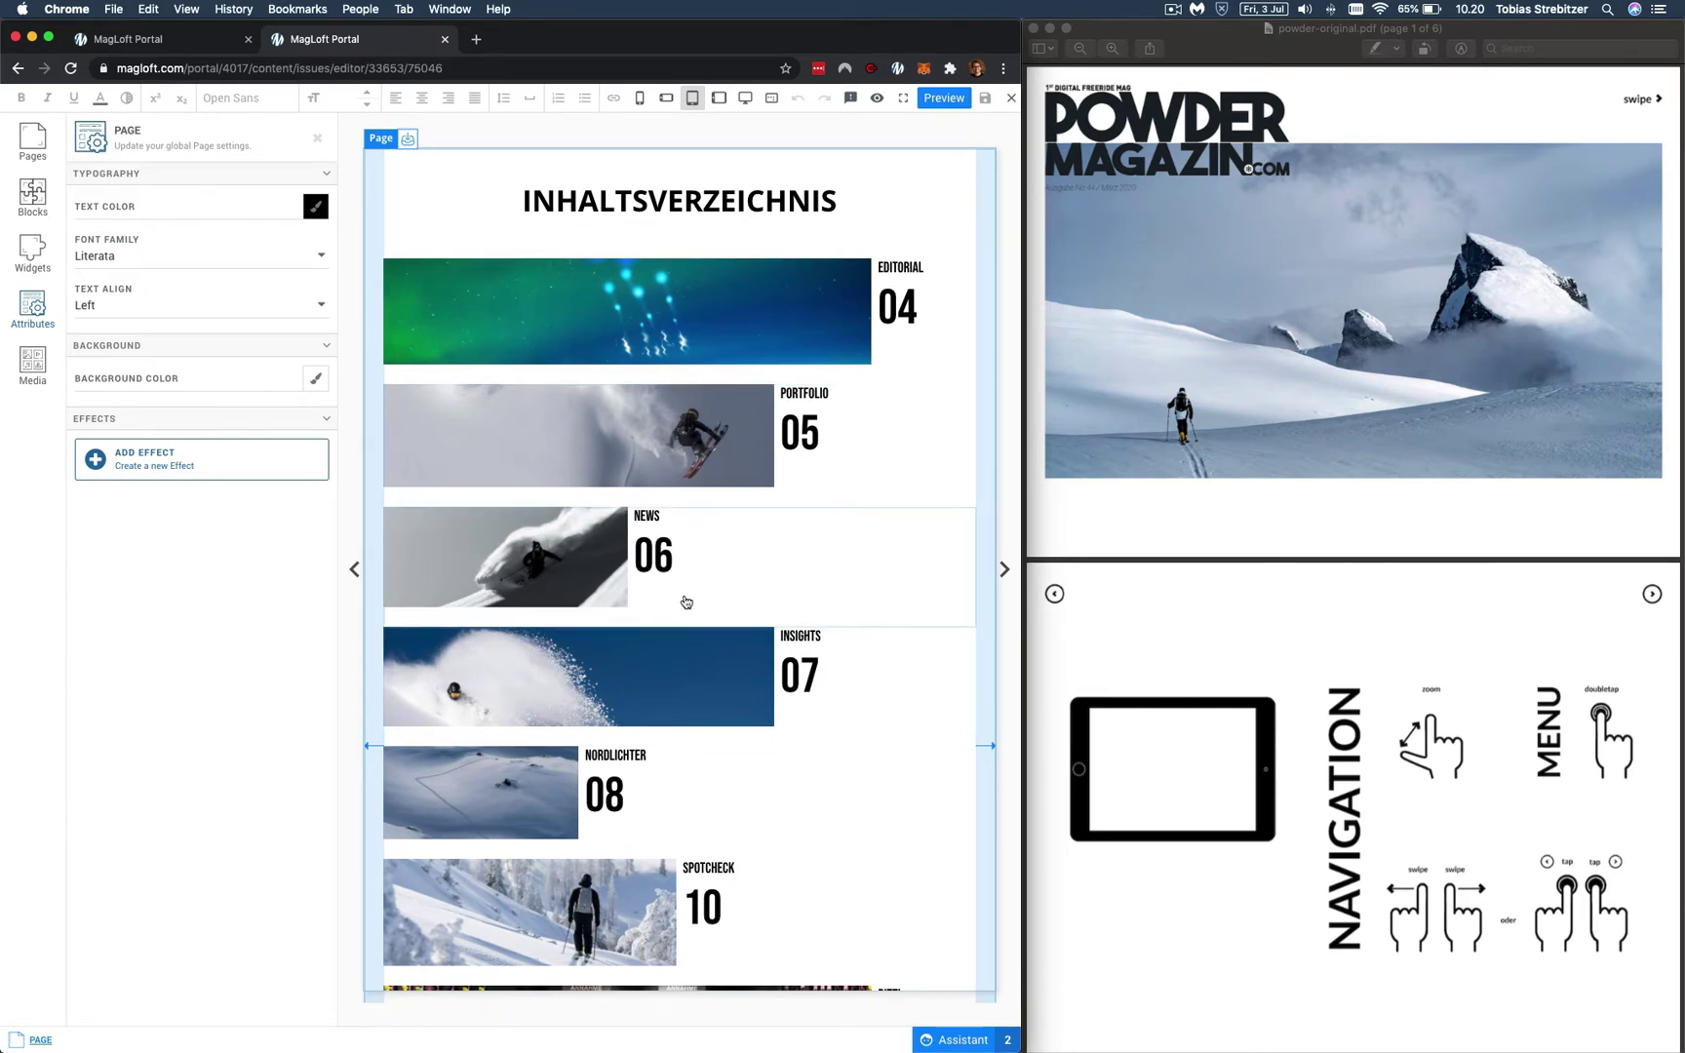
scroll(686, 602, down, 5)
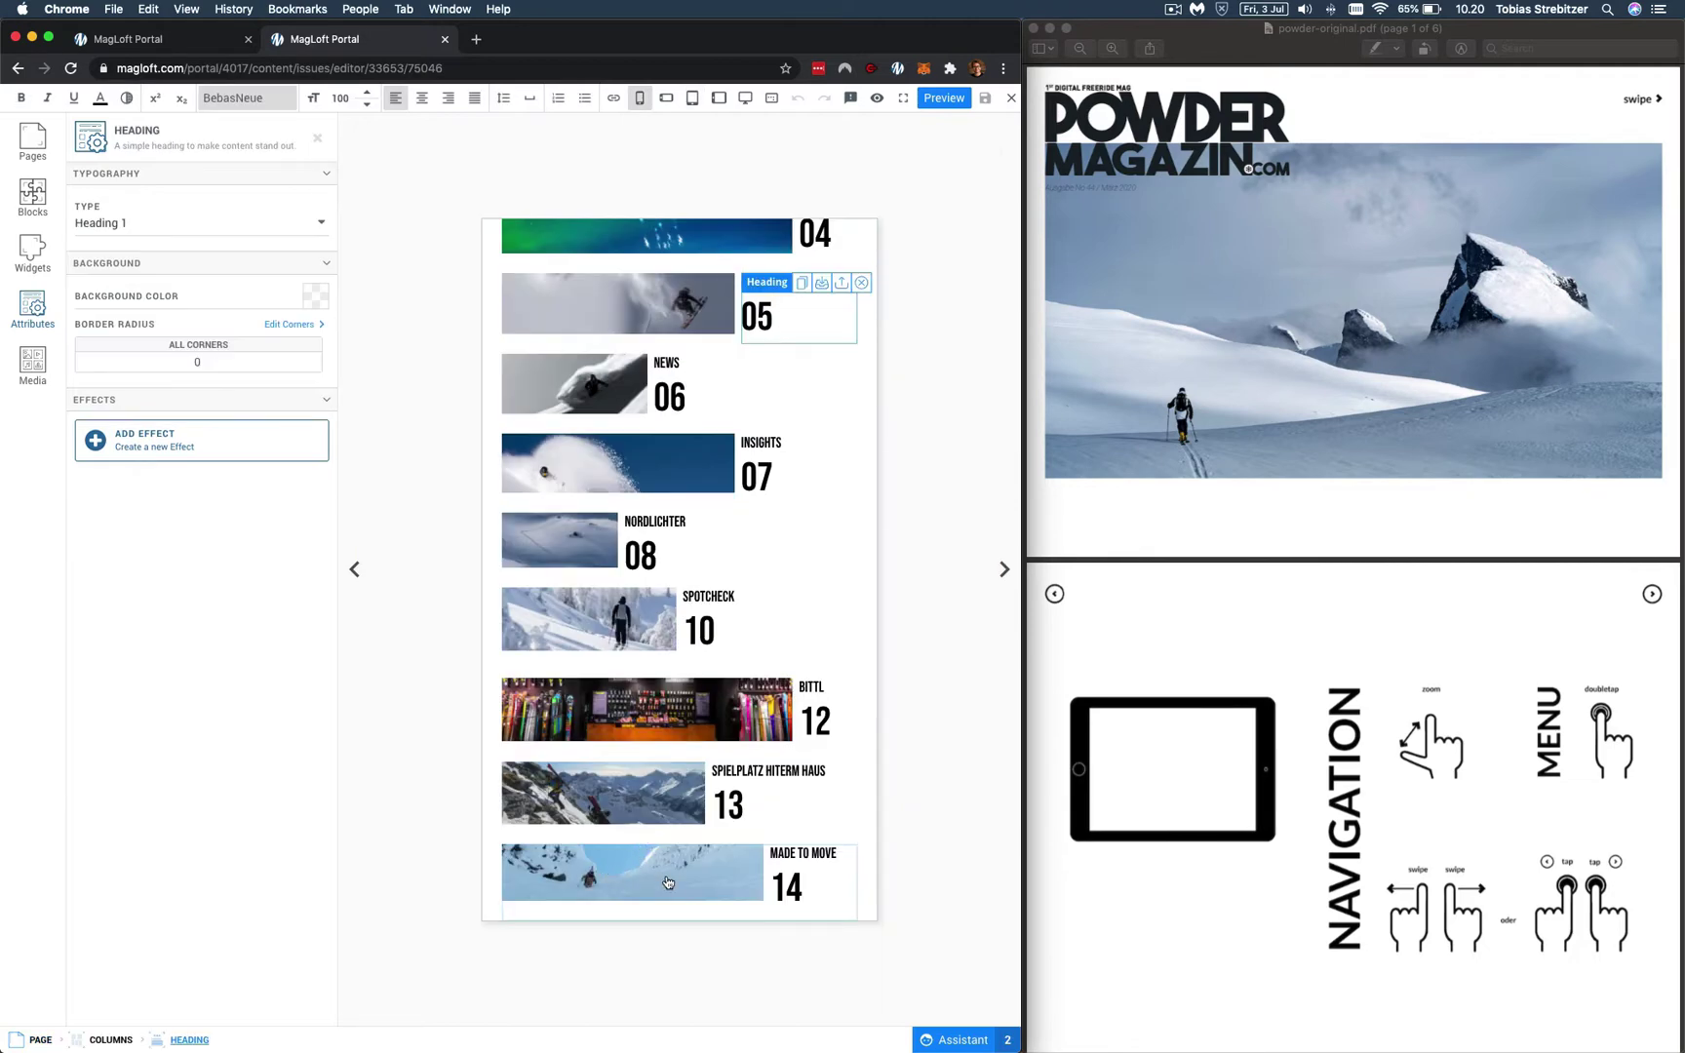
click(668, 882)
scroll(683, 546, up, 3)
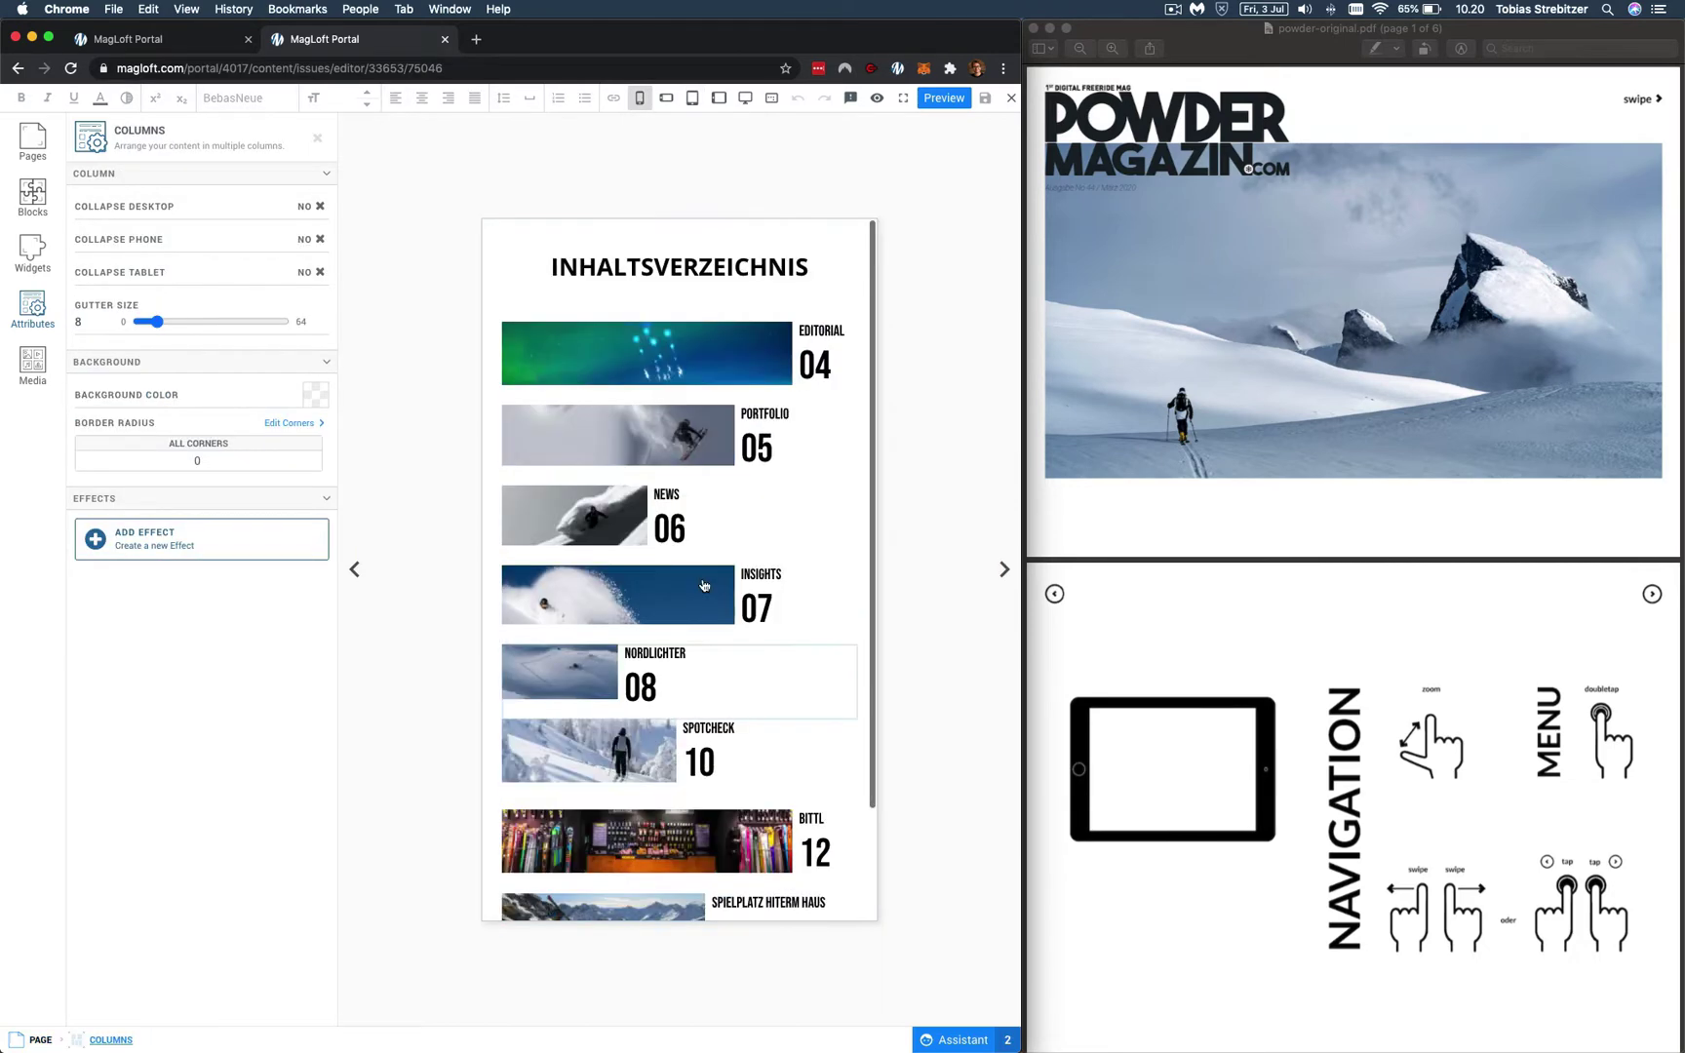
Preview the contents page in phone-landscape, phone and tablet layouts
click(666, 97)
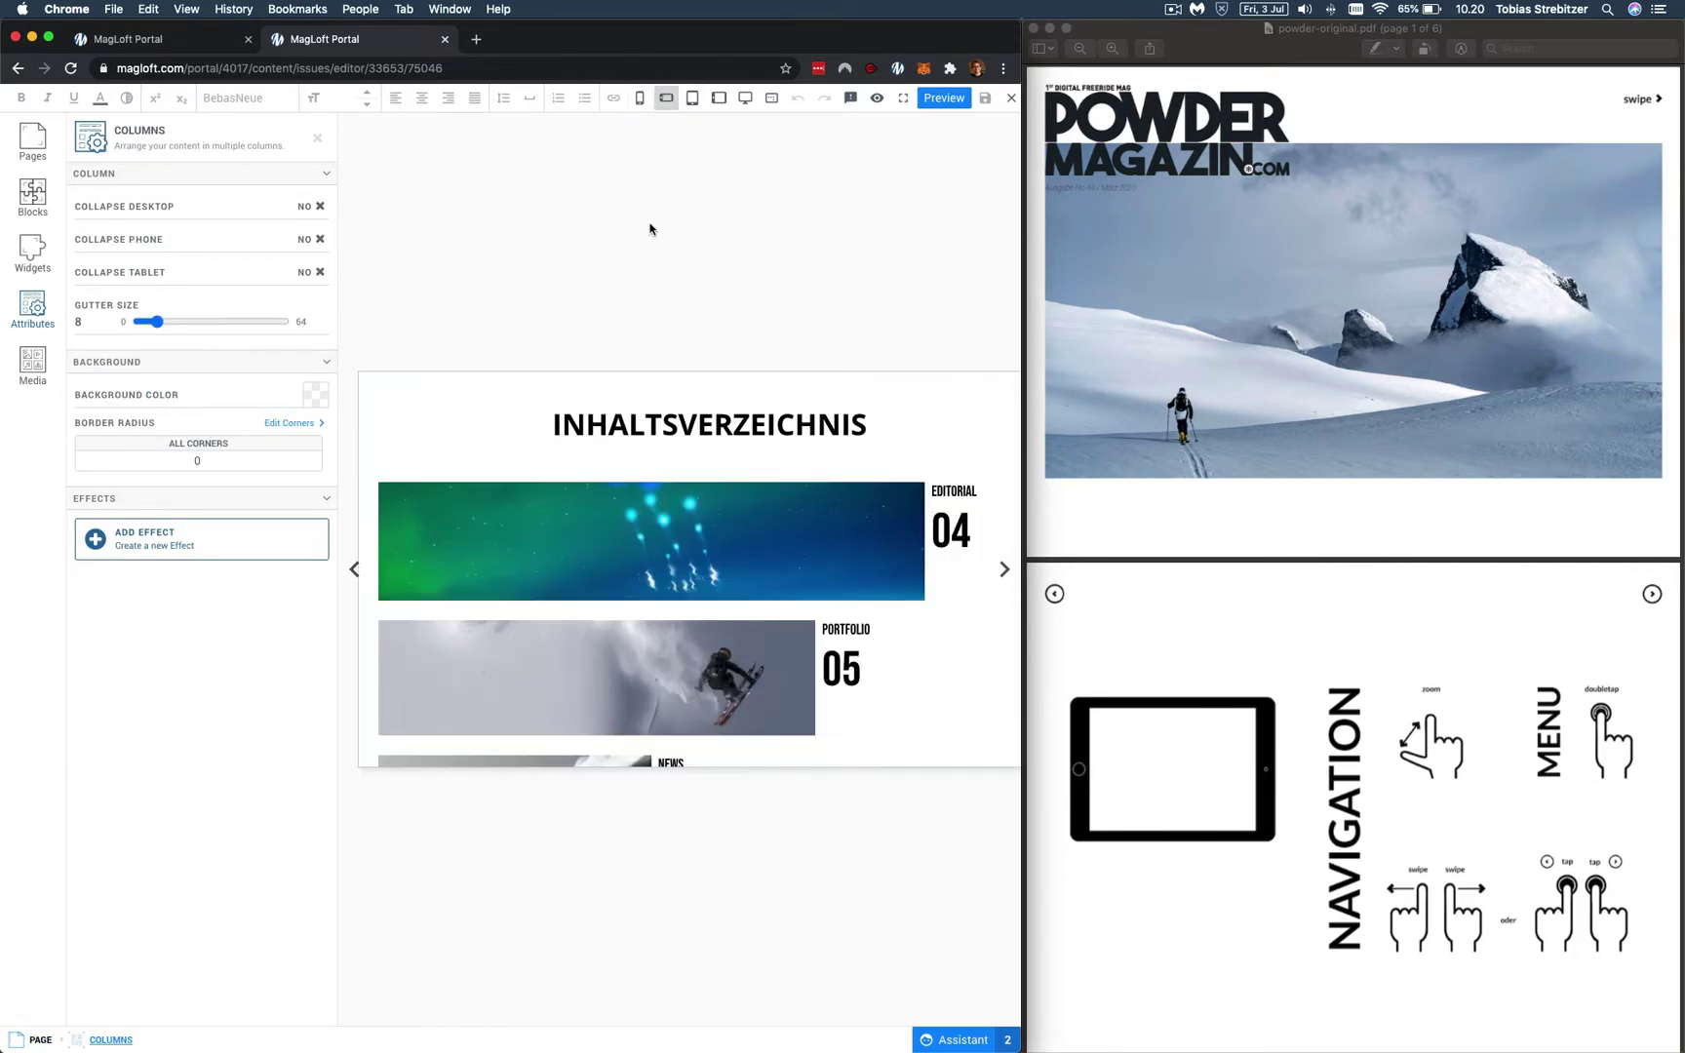
scroll(643, 667, down, 5)
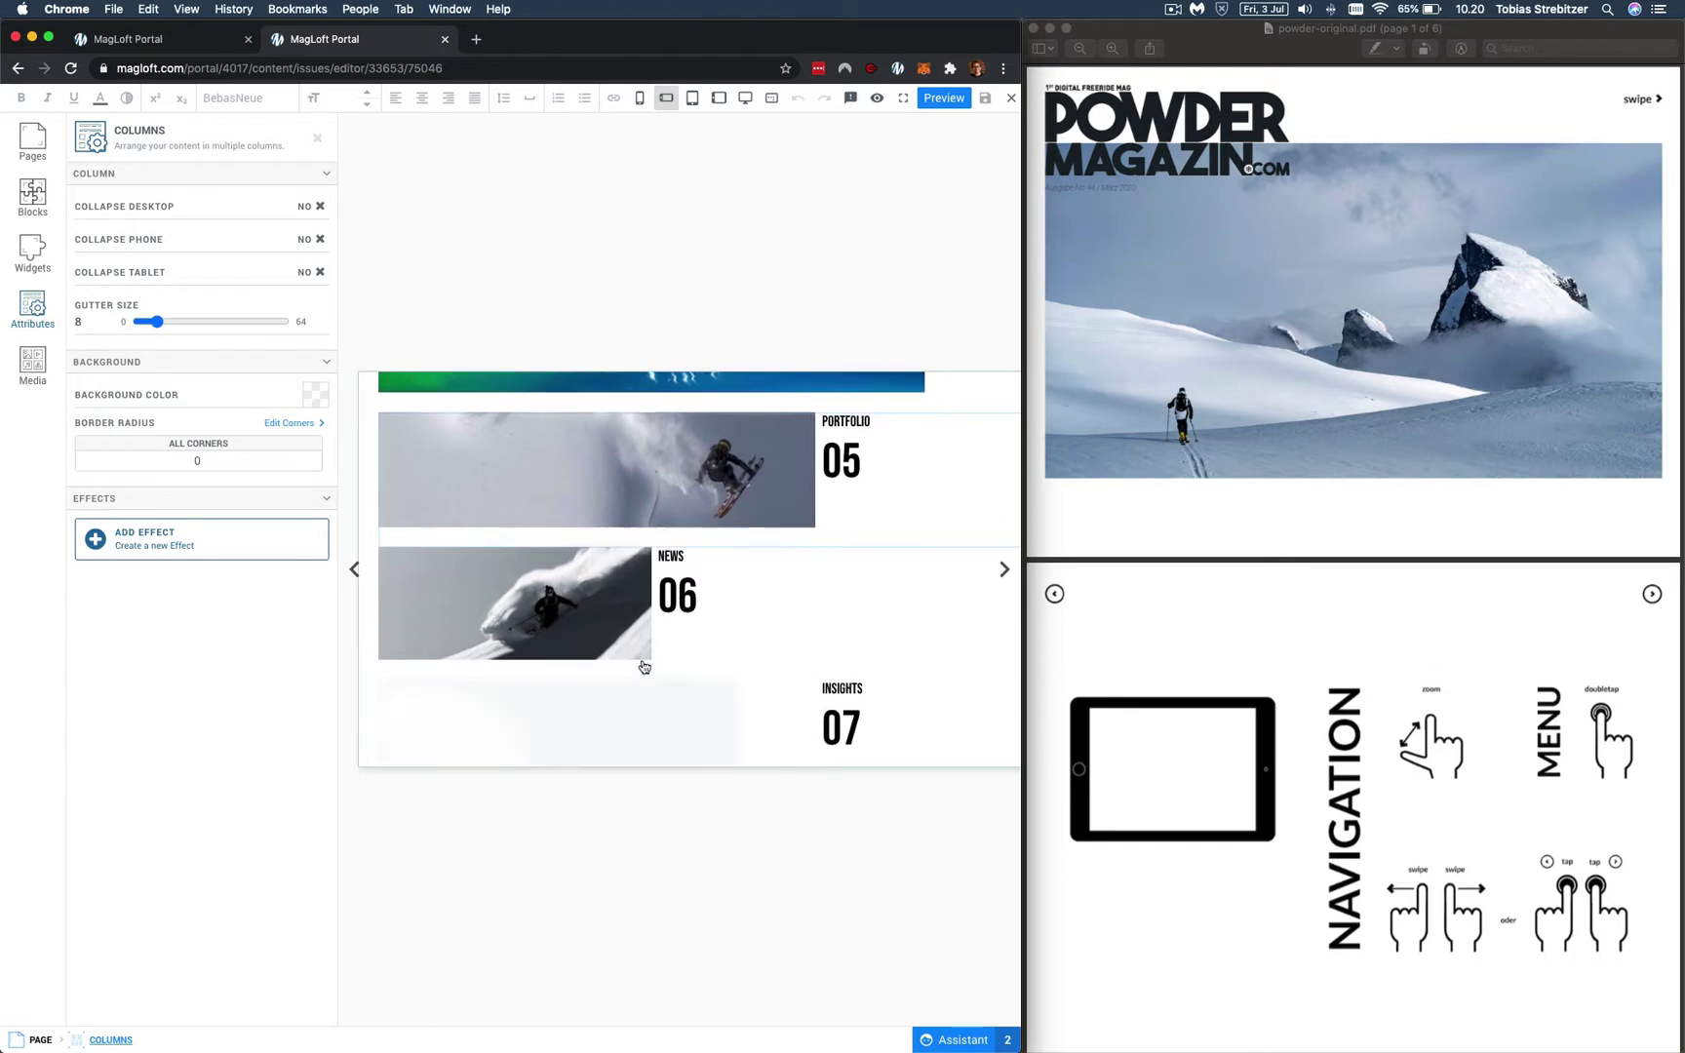
scroll(643, 667, down, 5)
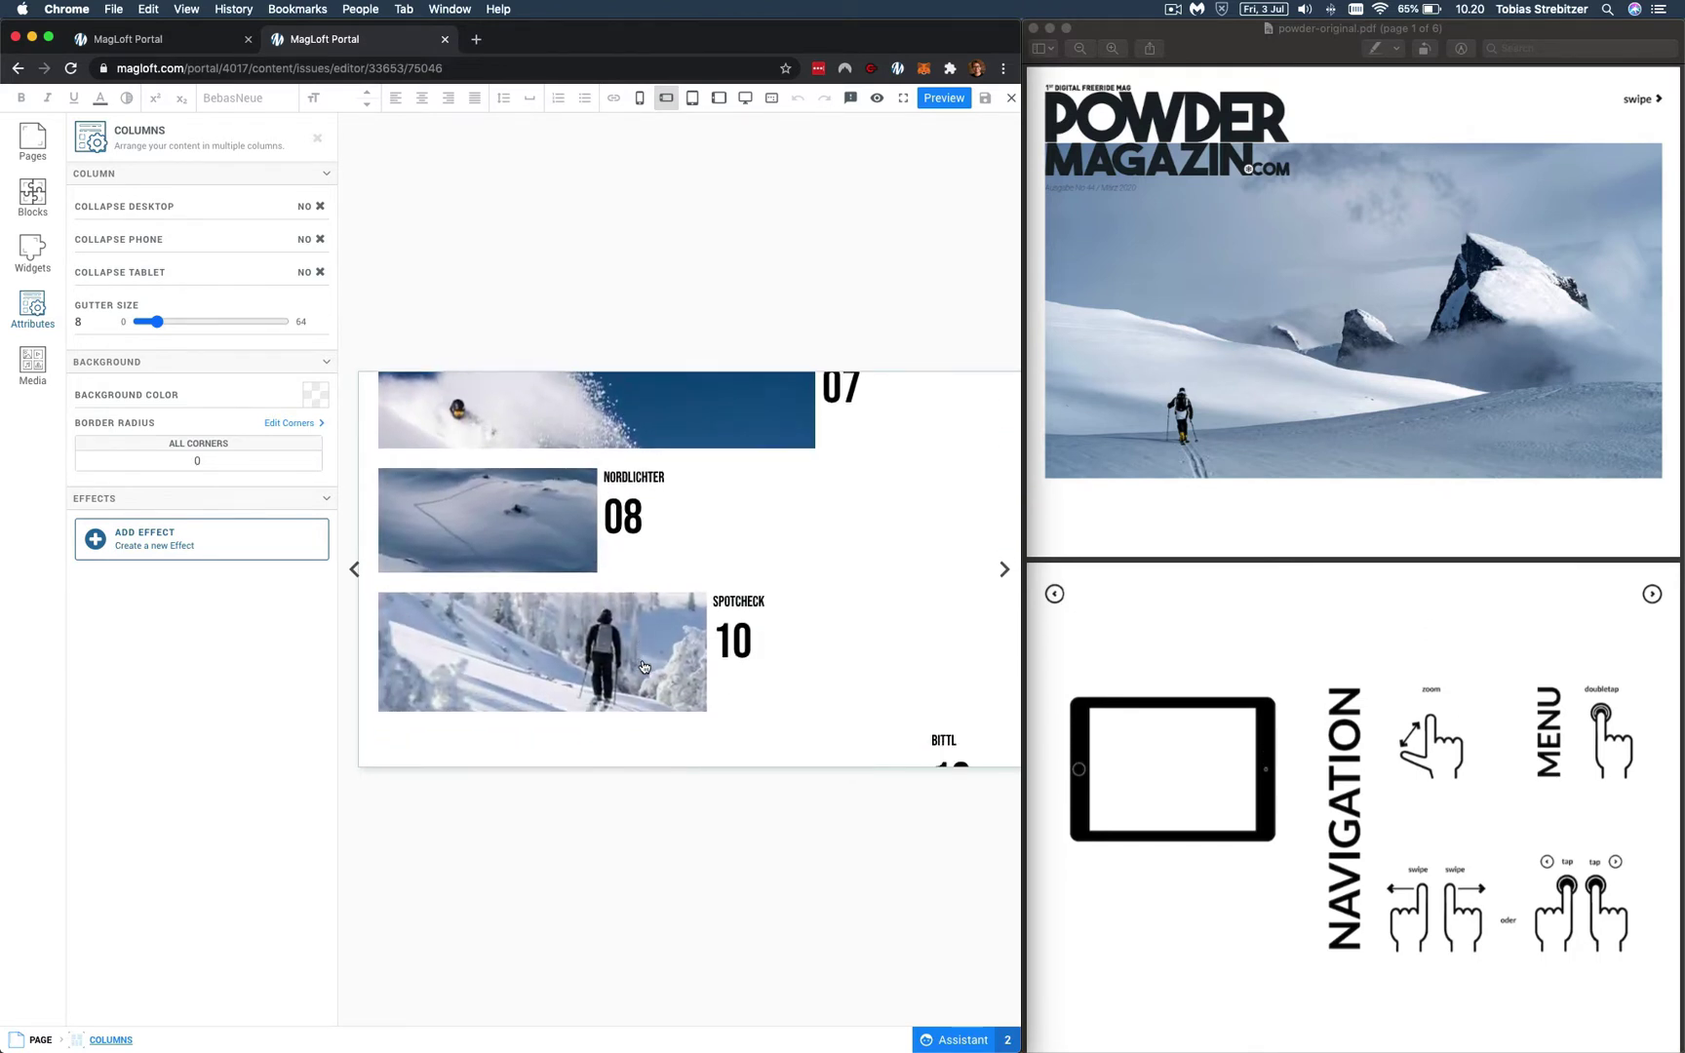
scroll(648, 665, down, 4)
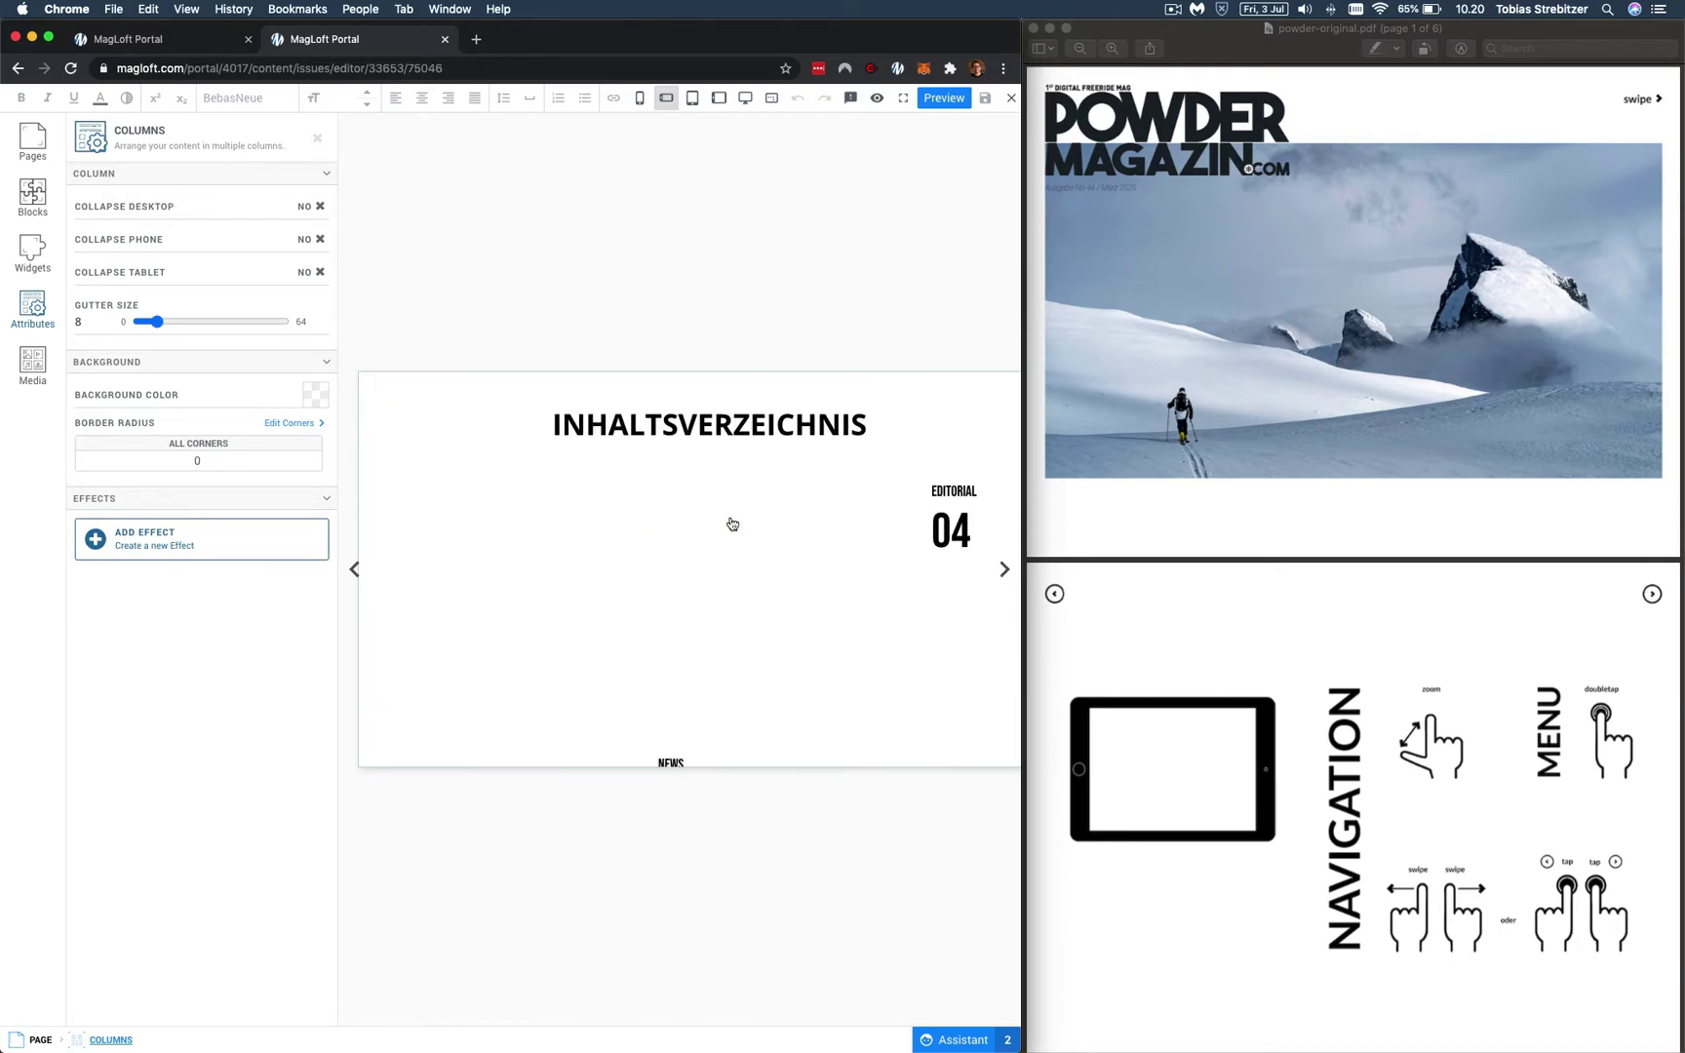
click(639, 98)
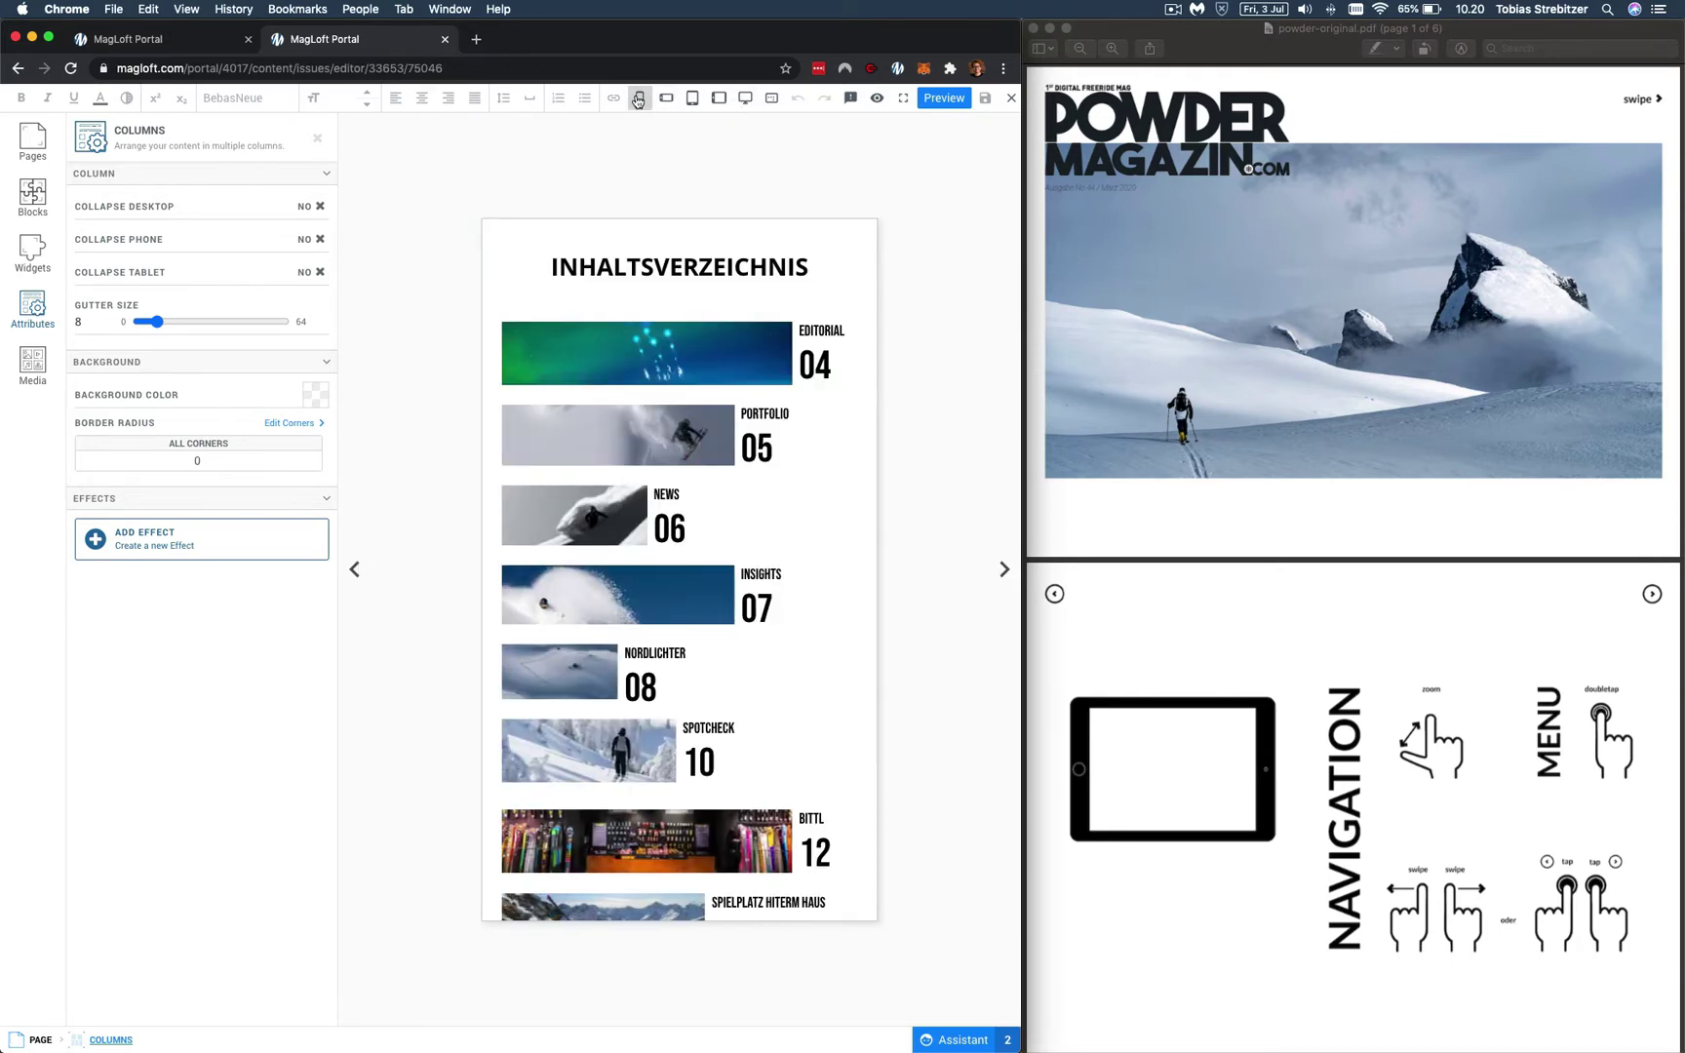
scroll(746, 451, down, 3)
scroll(726, 390, up, 3)
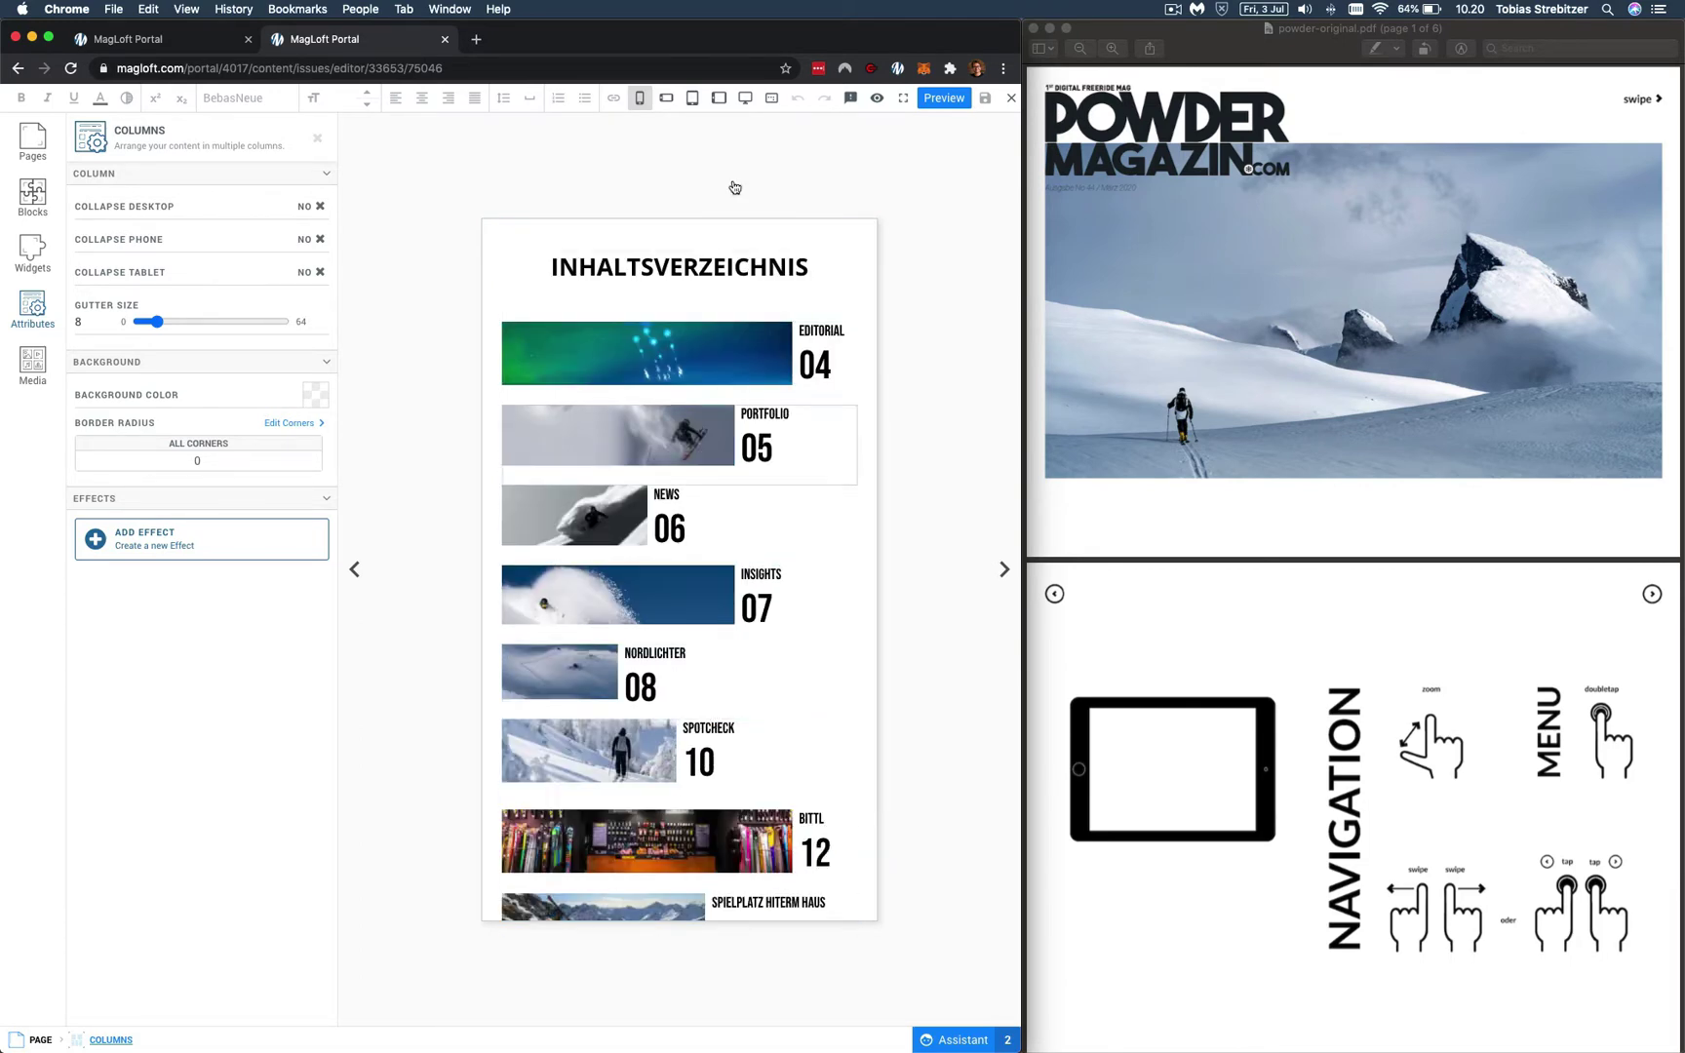
click(694, 98)
scroll(626, 601, down, 4)
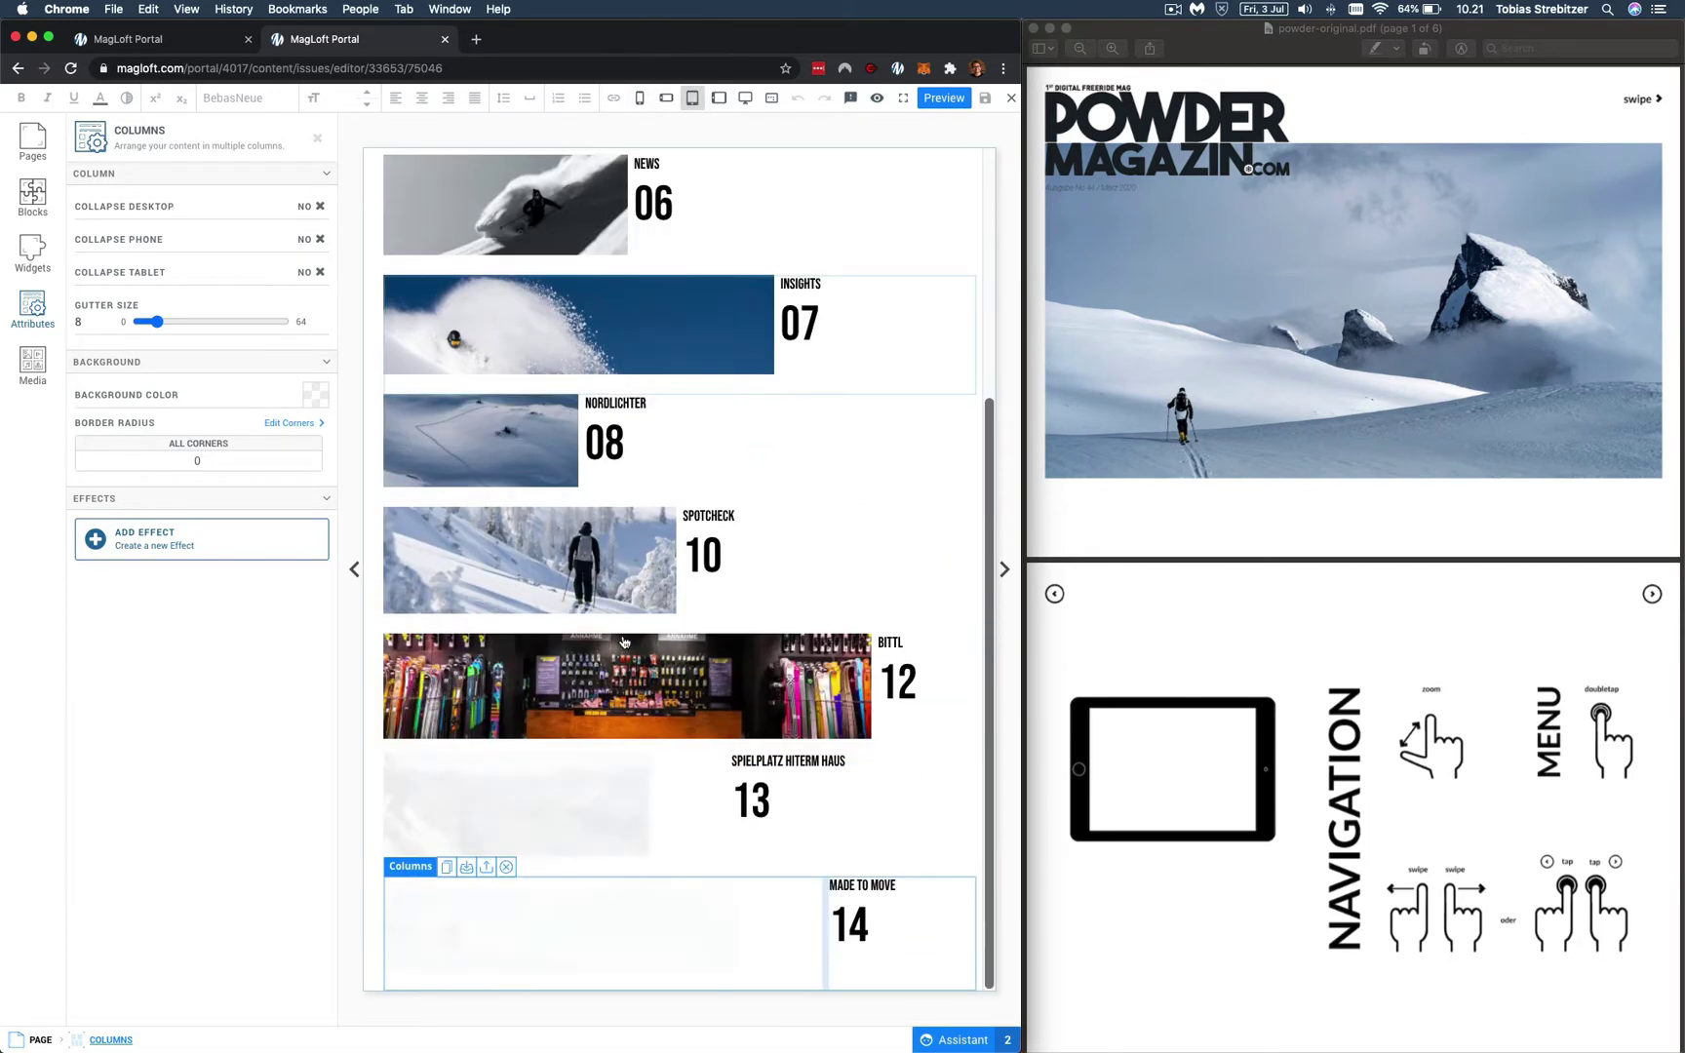
scroll(695, 501, up, 4)
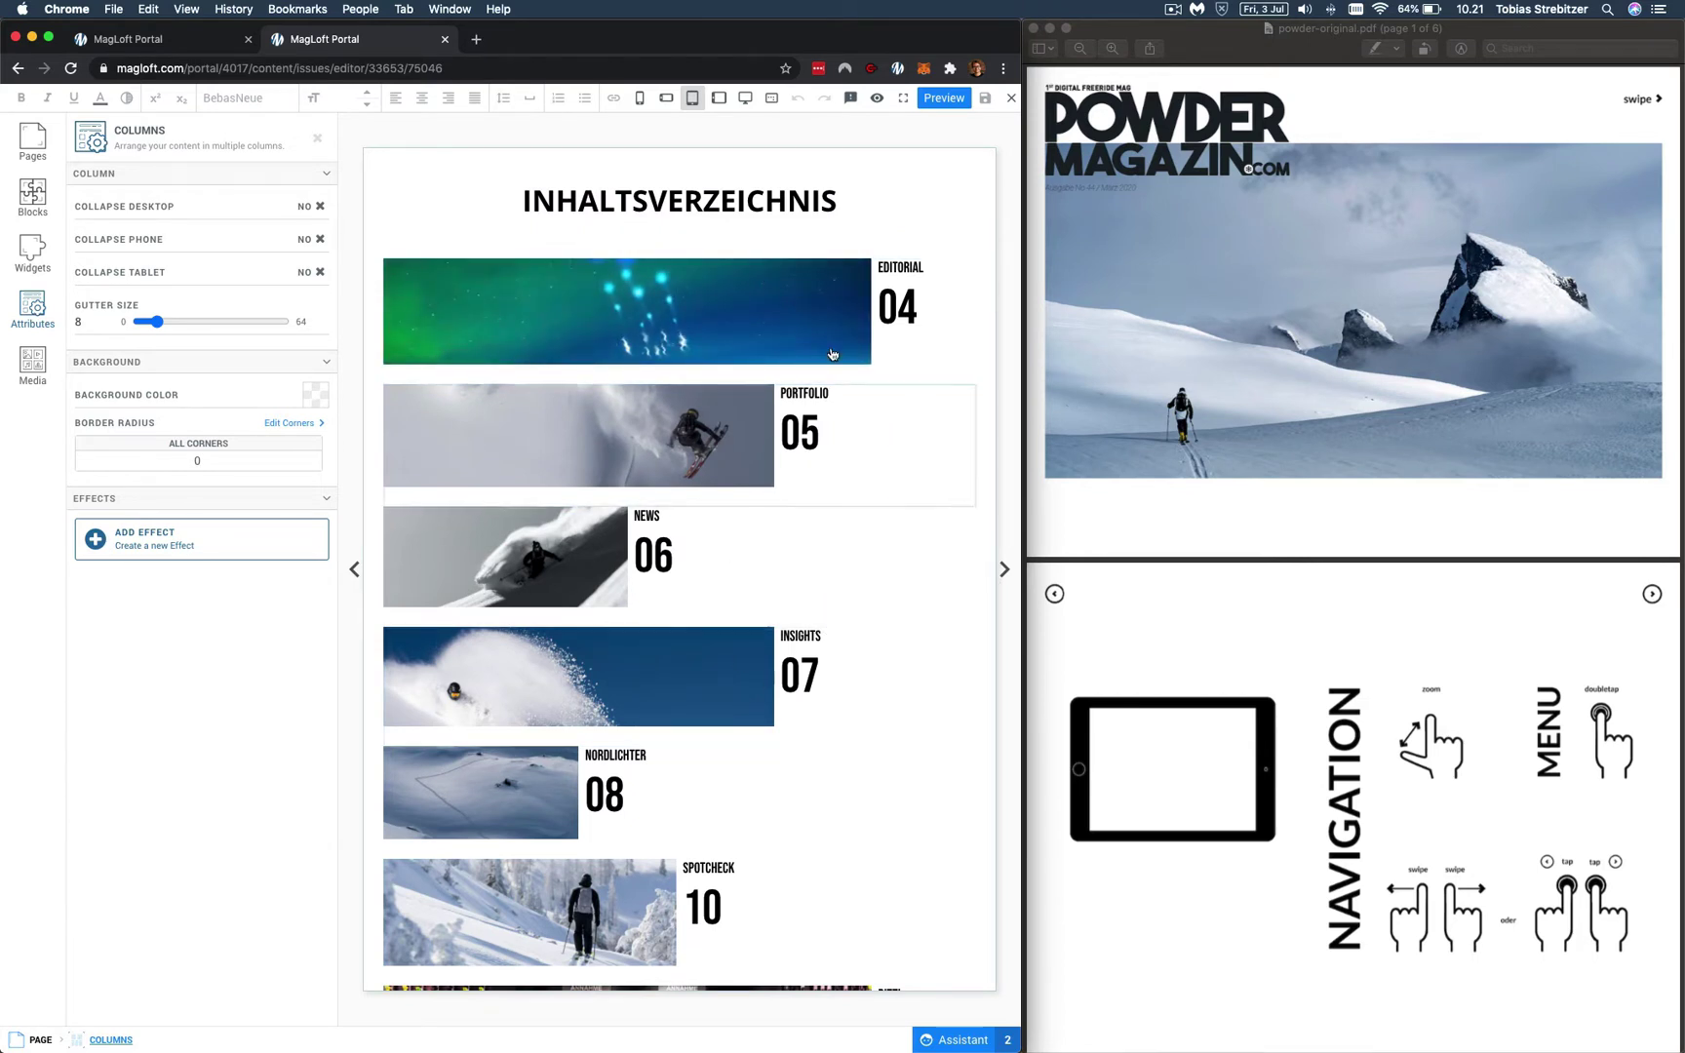
Show the Vegard Aasen page in phone, phone-landscape, tablet-portrait and tablet-landscape layouts
click(1005, 571)
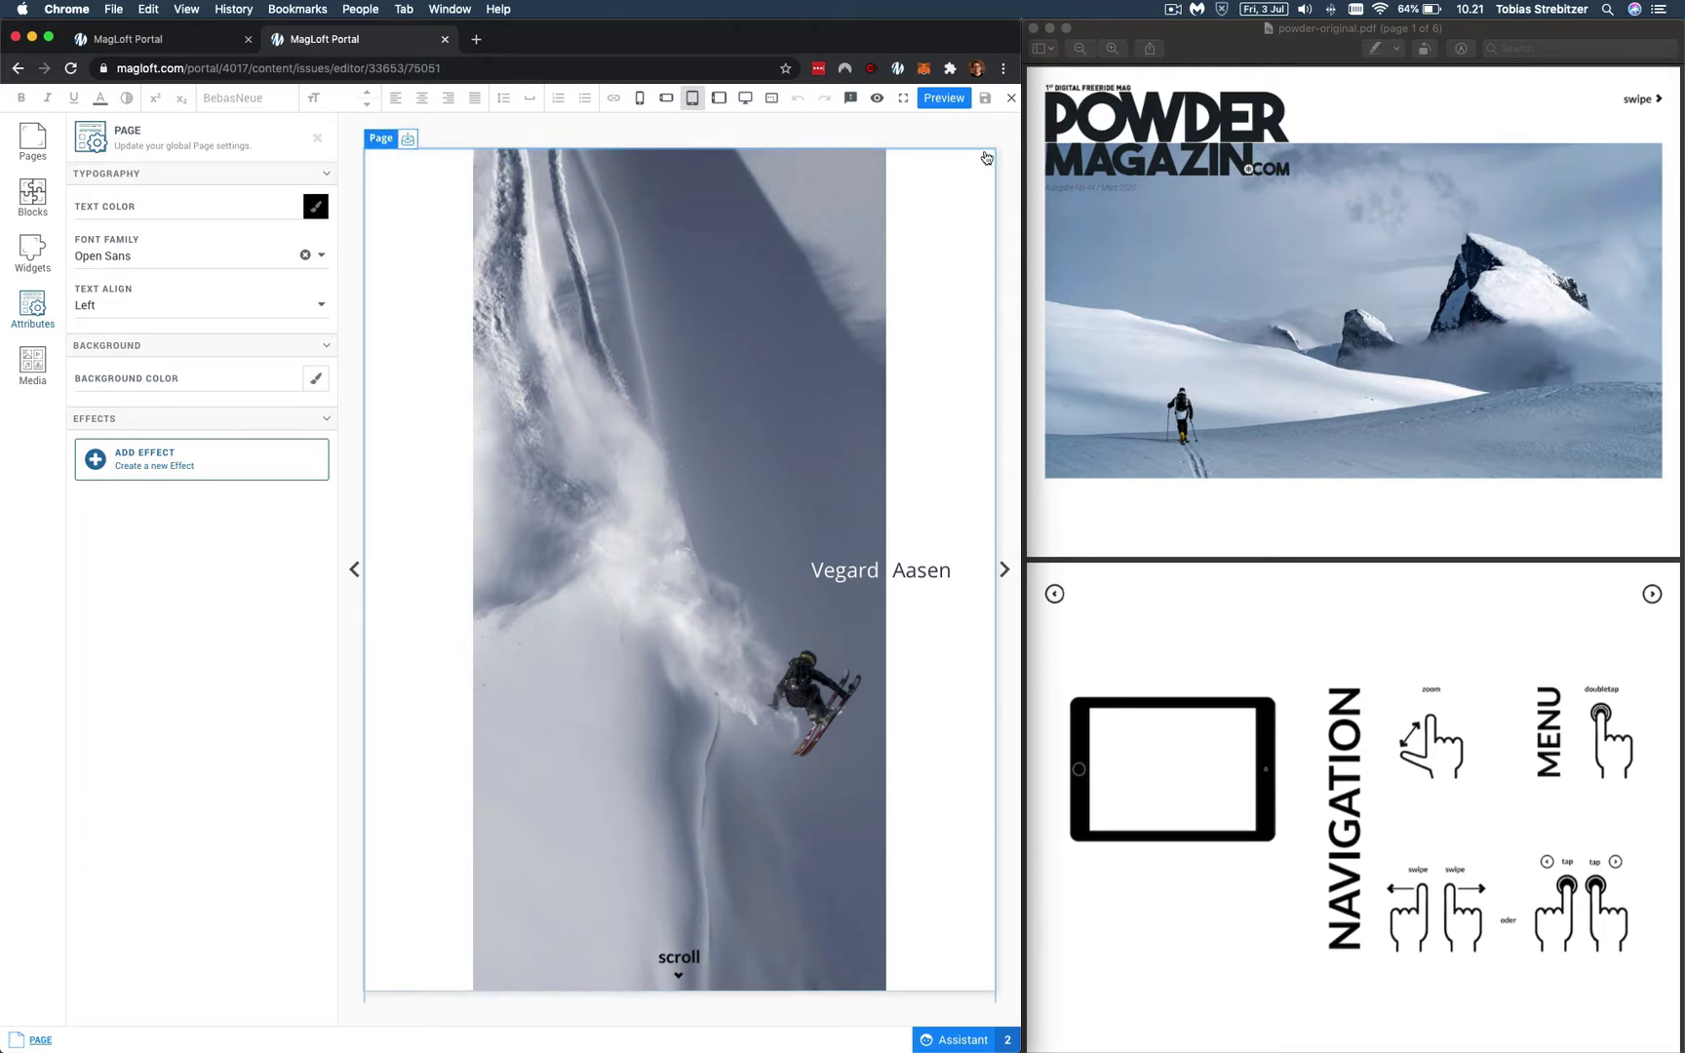
click(640, 99)
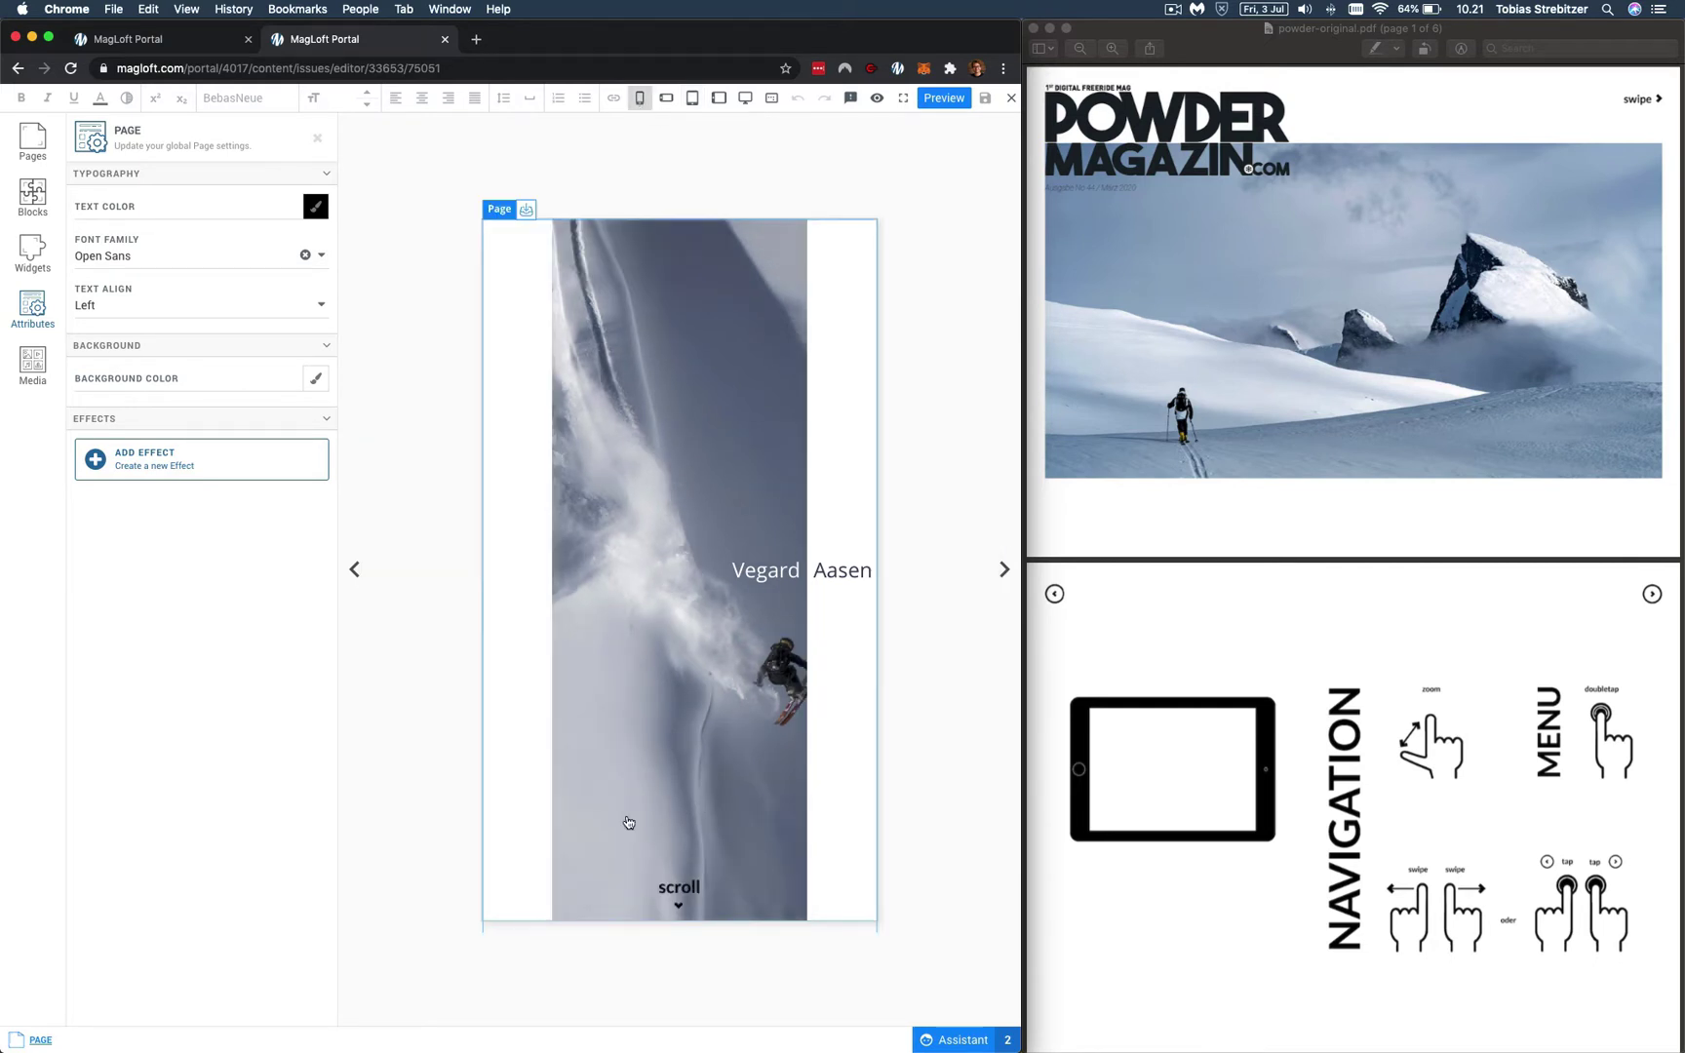
click(668, 100)
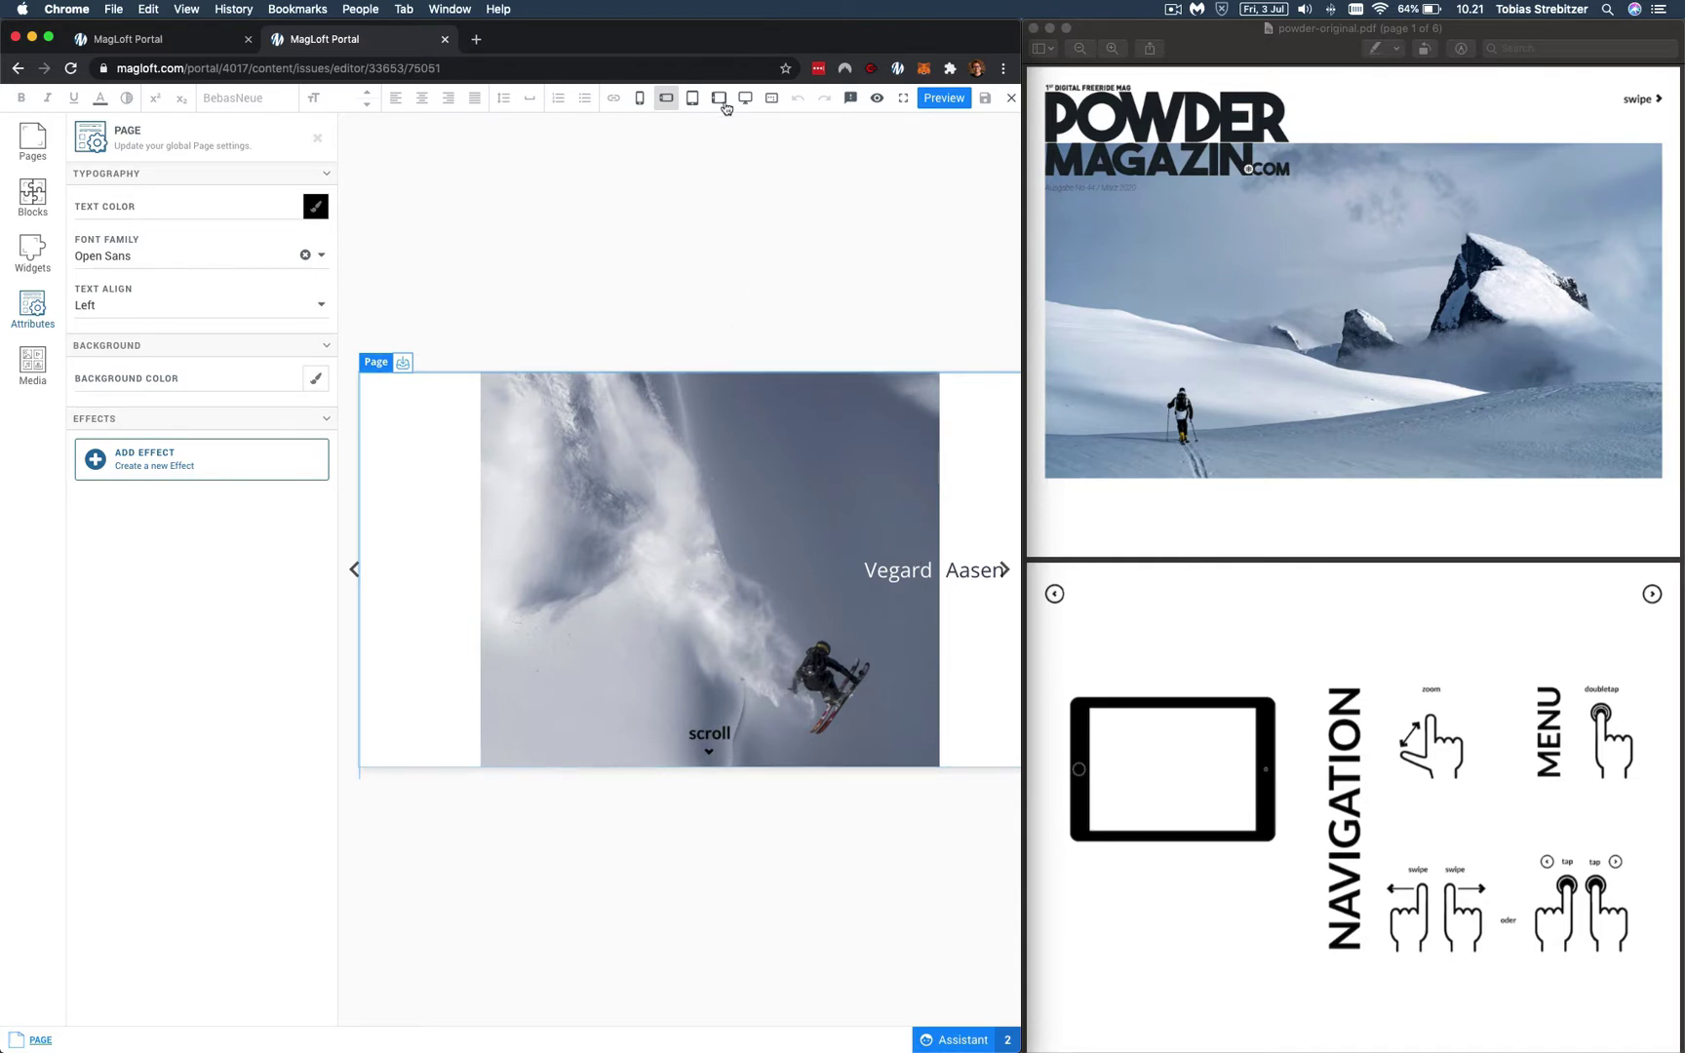
click(692, 98)
click(718, 99)
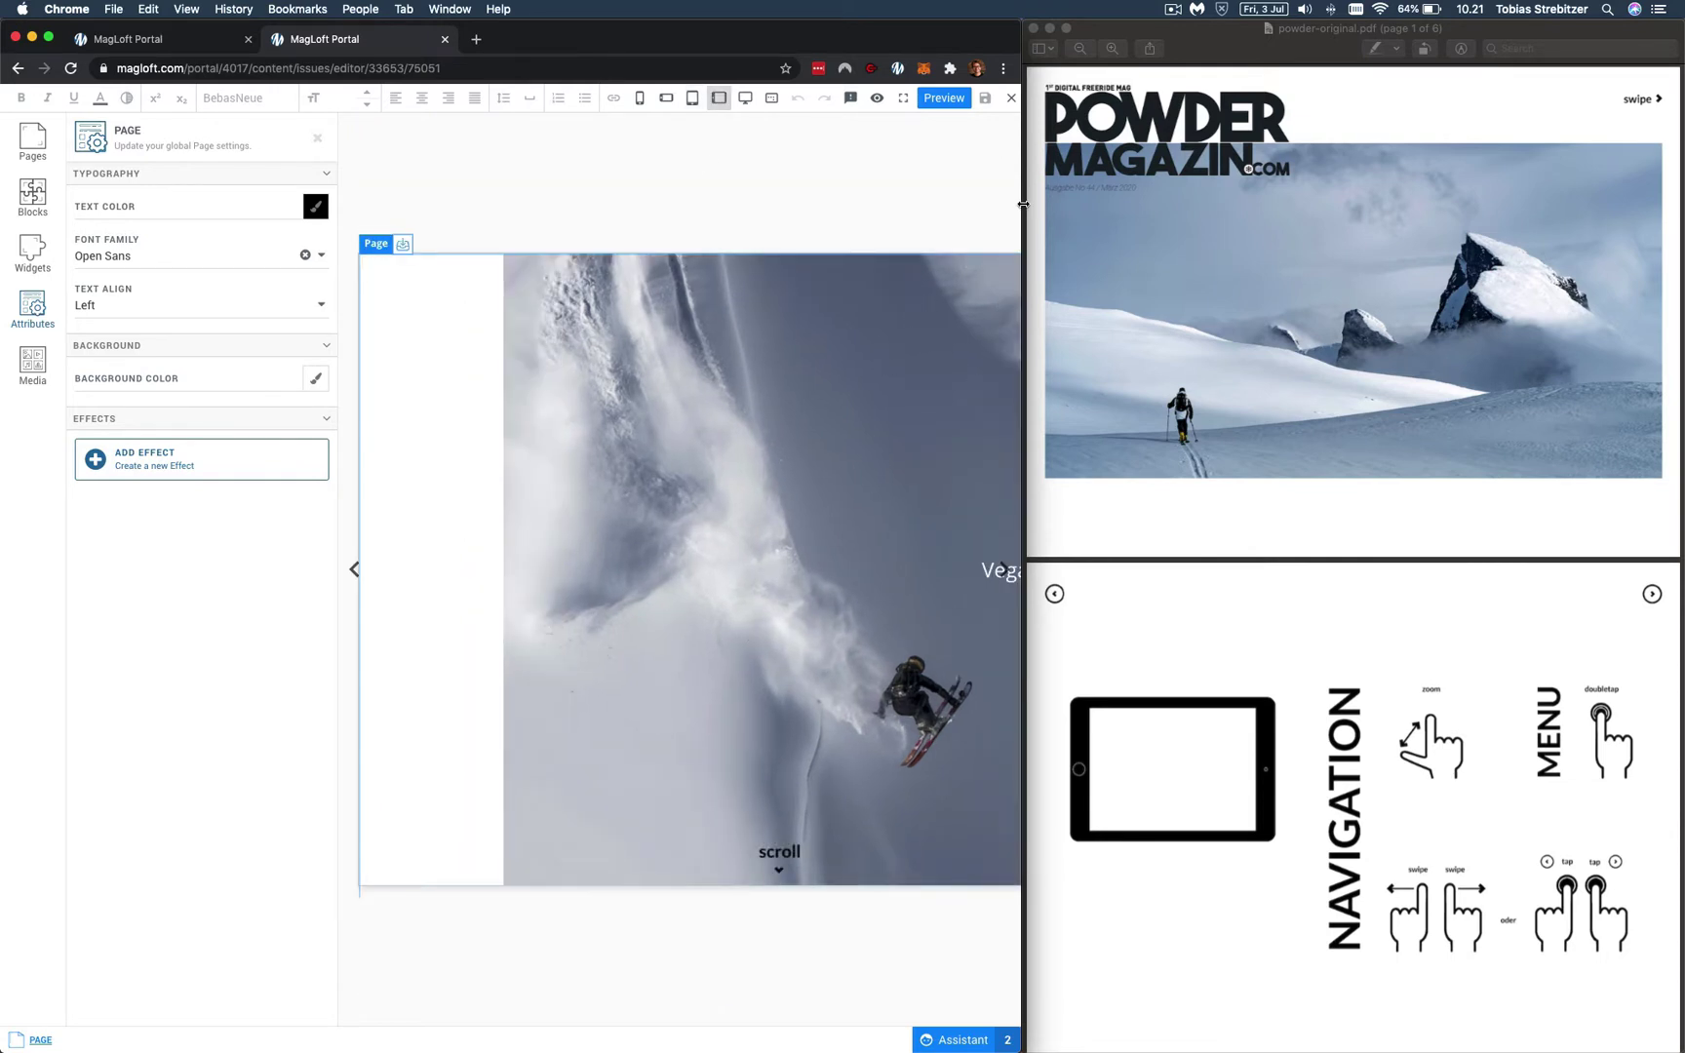
Widen the editor over the reference PDF and scroll through the Vegard Aasen page's images
drag(1023, 203, 1395, 214)
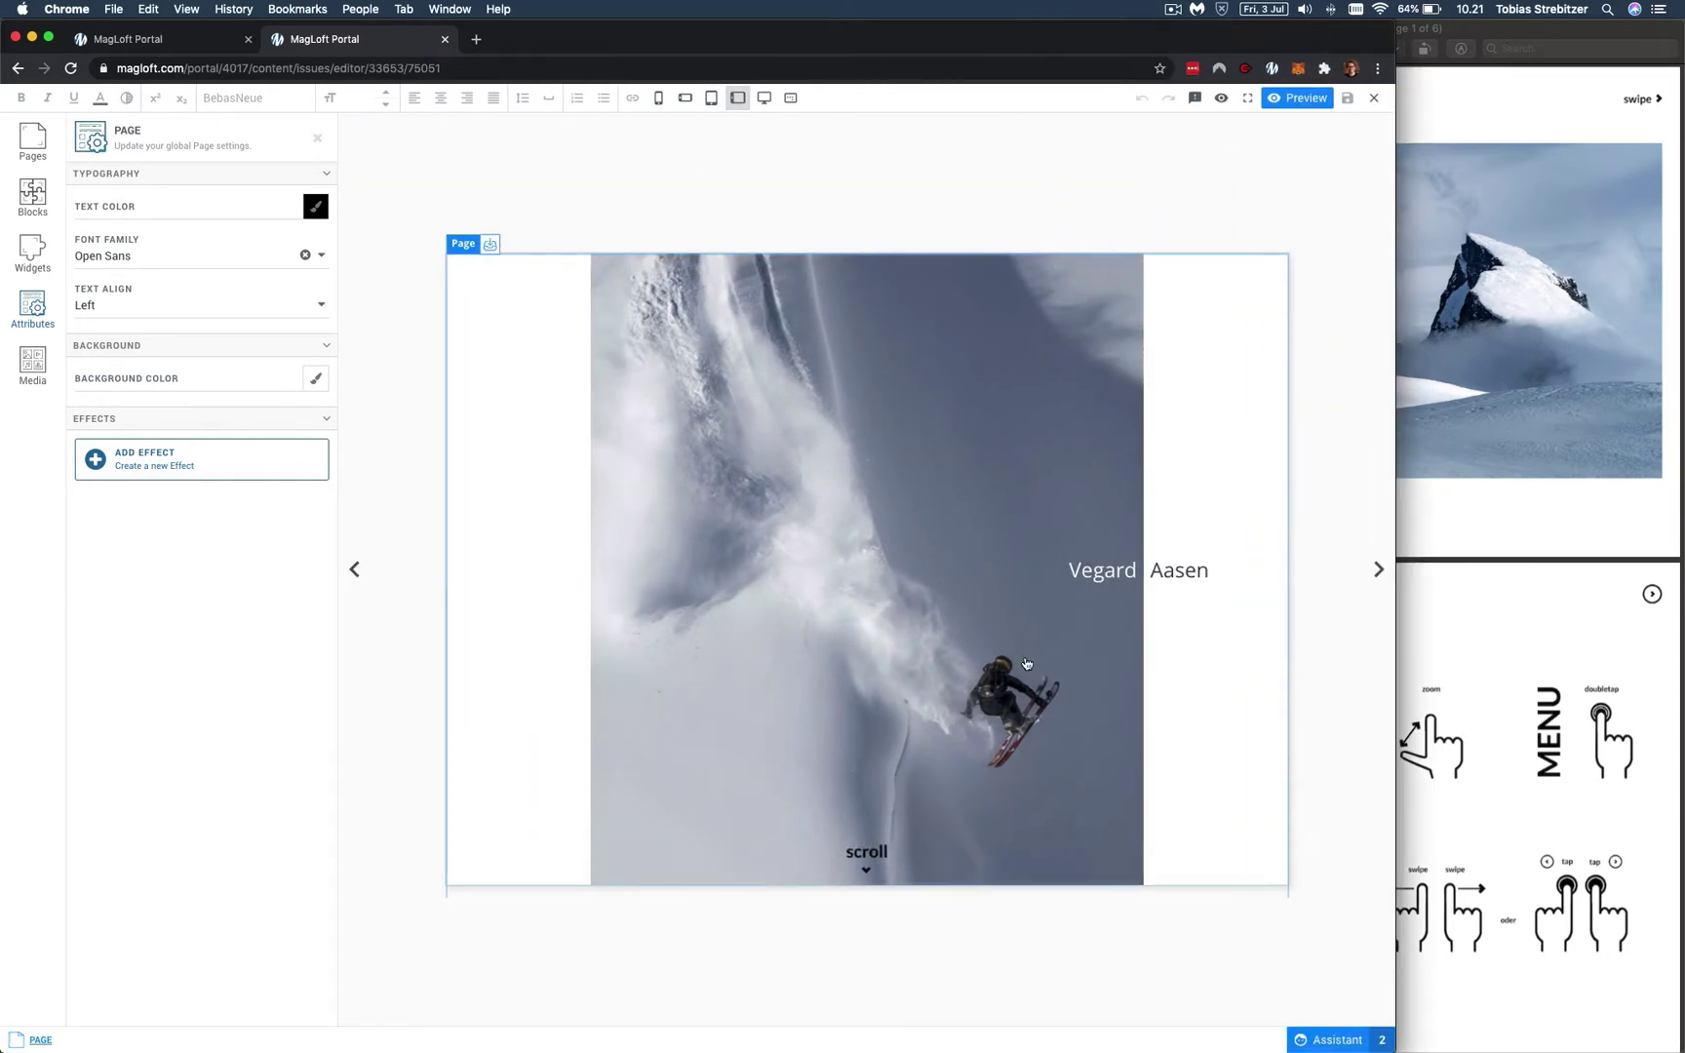
scroll(938, 712, down, 5)
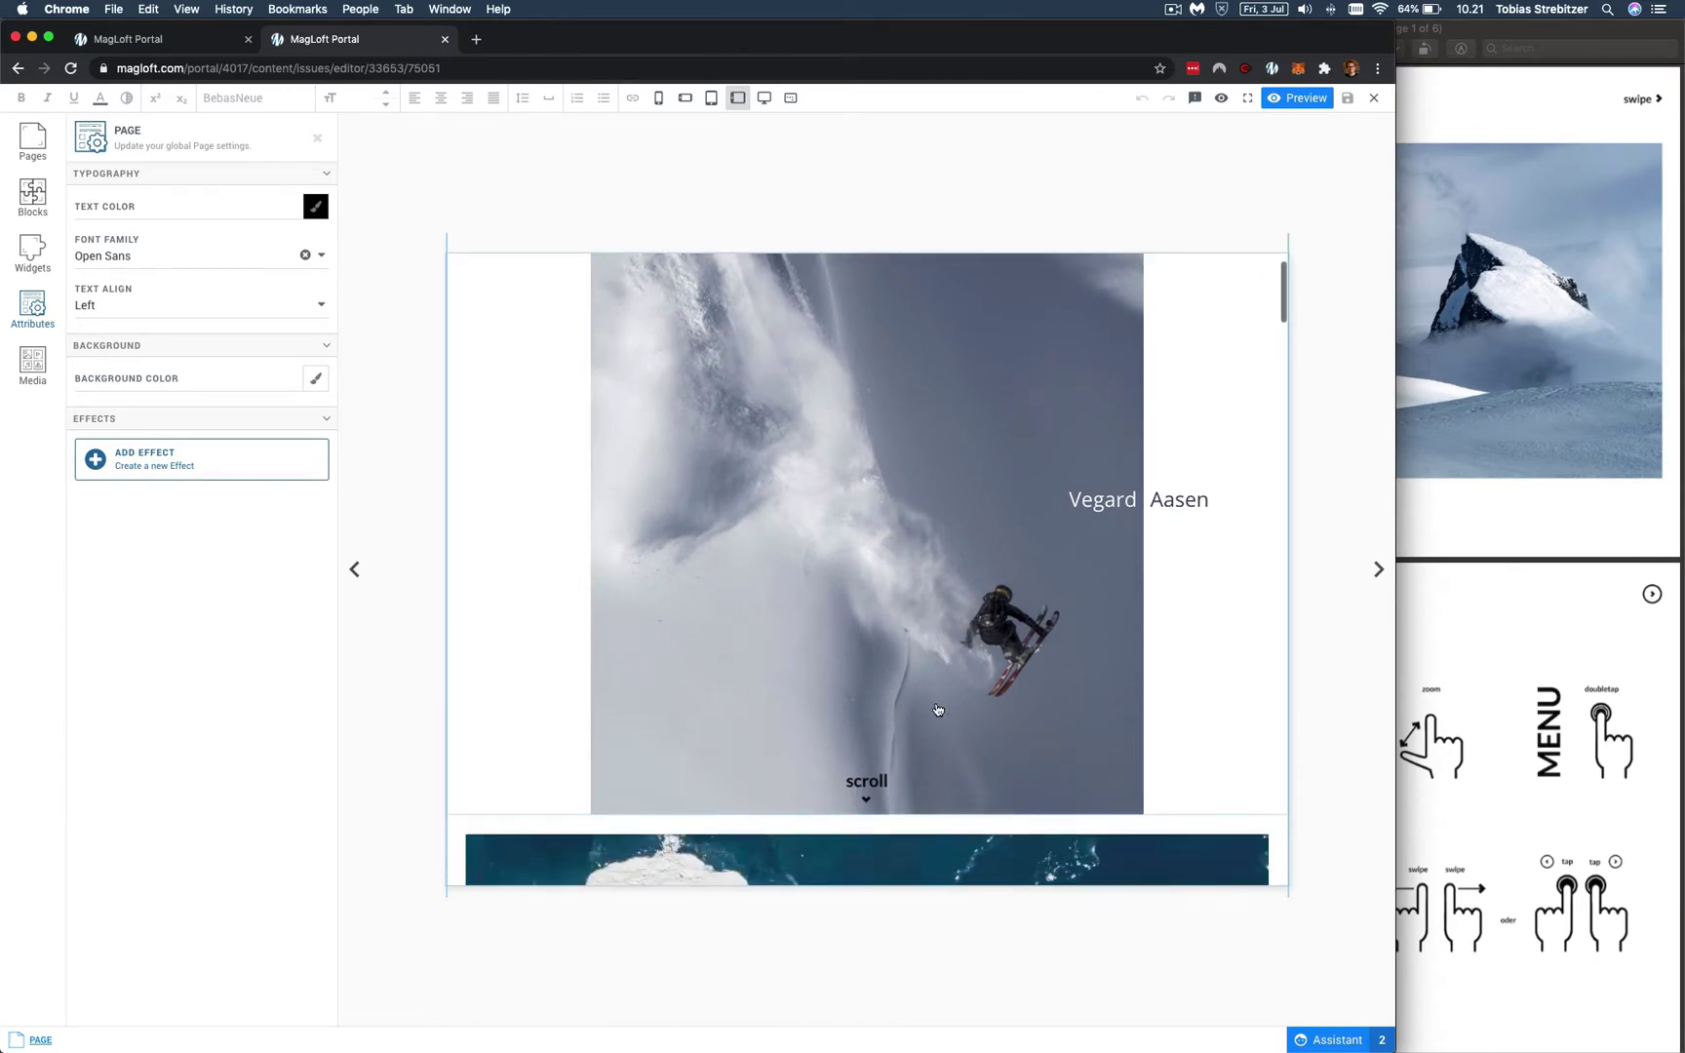
scroll(938, 710, down, 10)
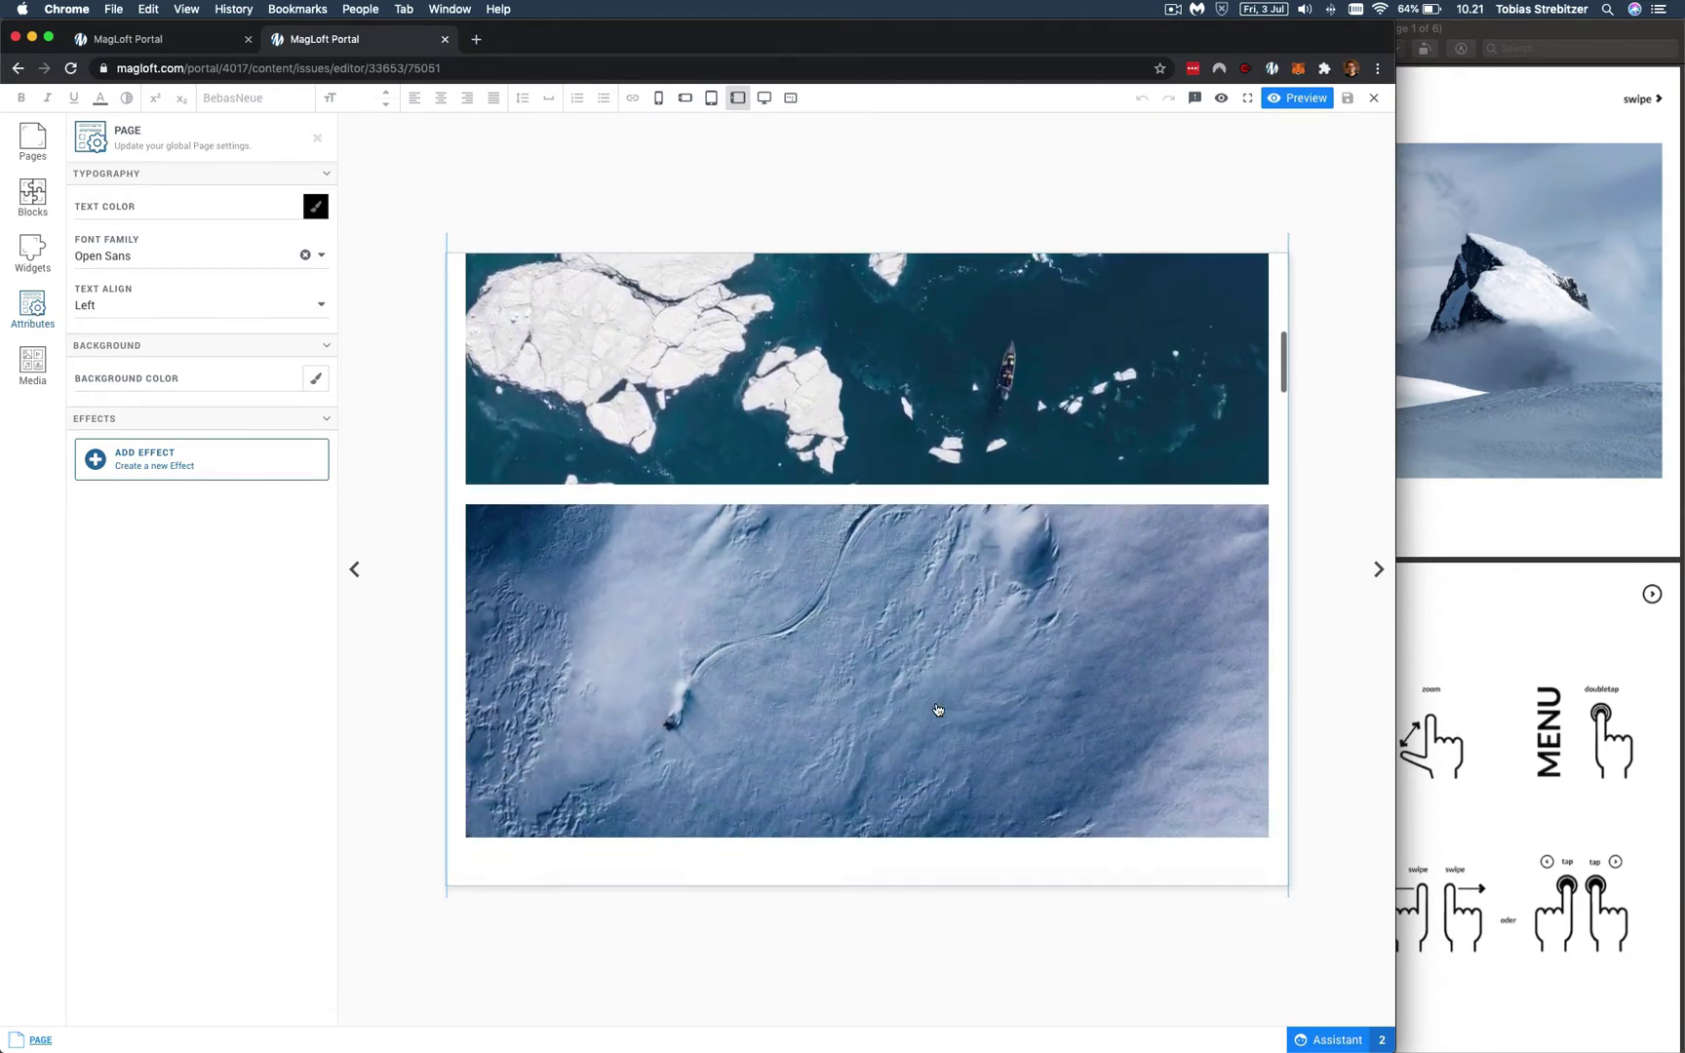
scroll(937, 709, down, 10)
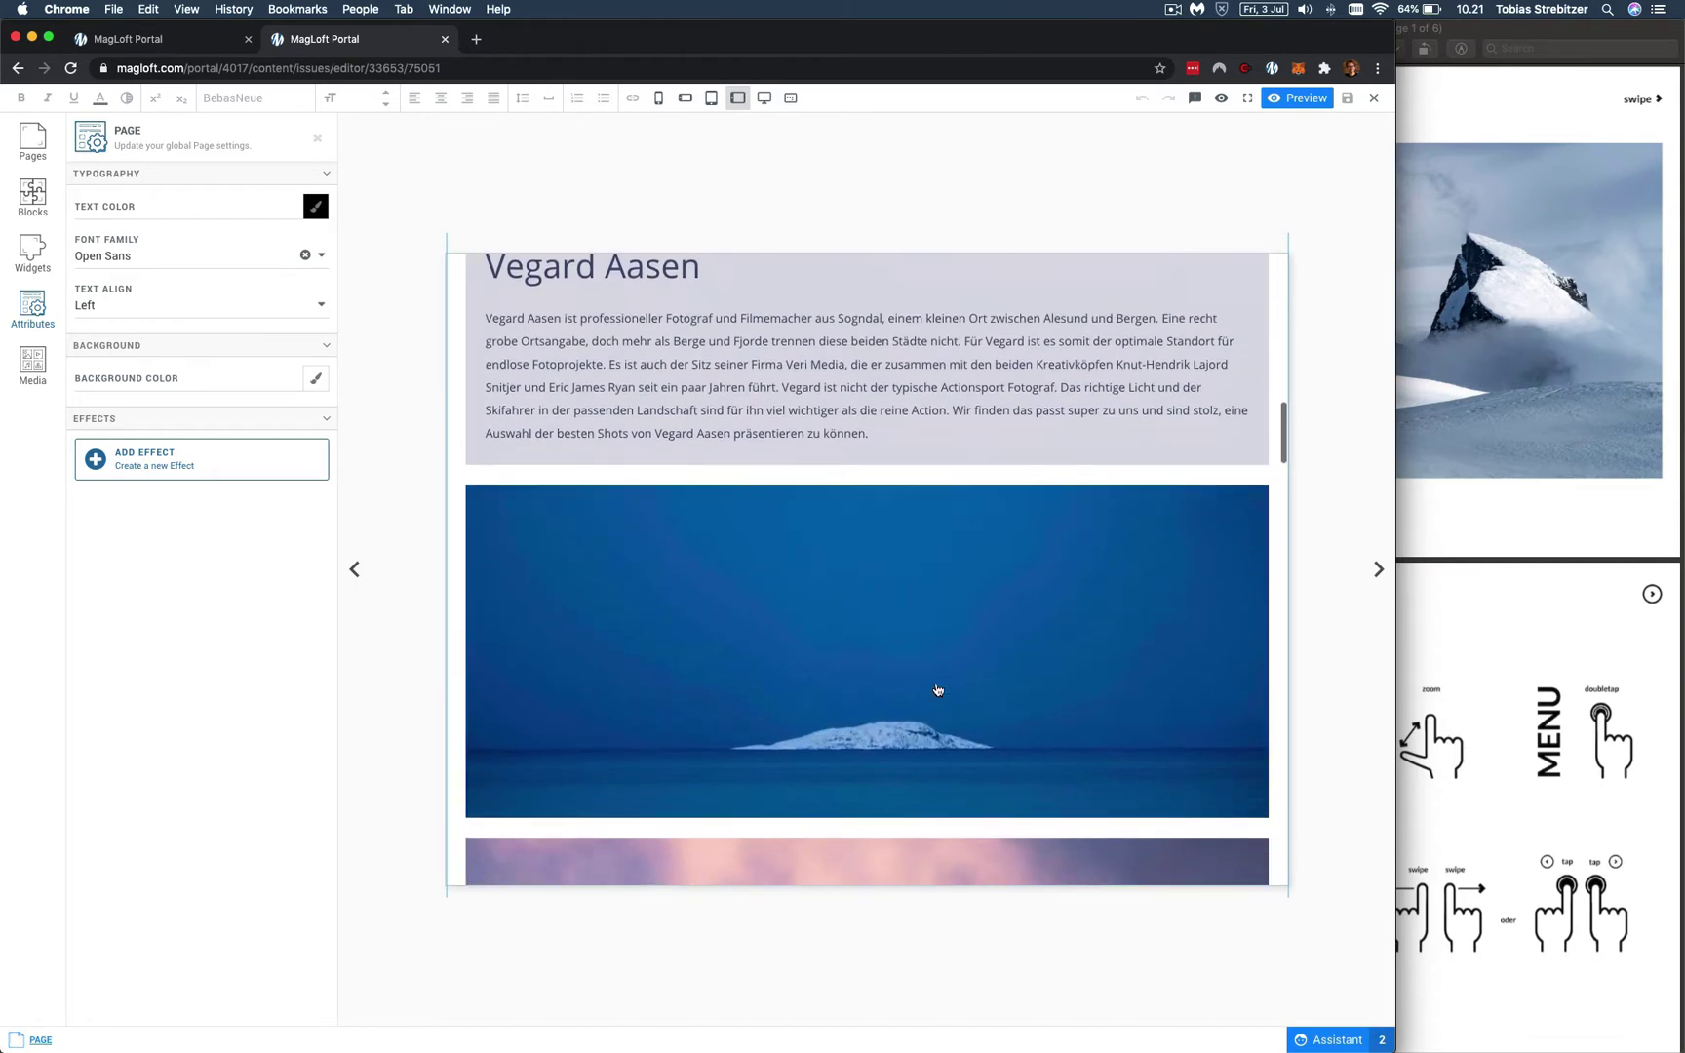
scroll(946, 581, down, 15)
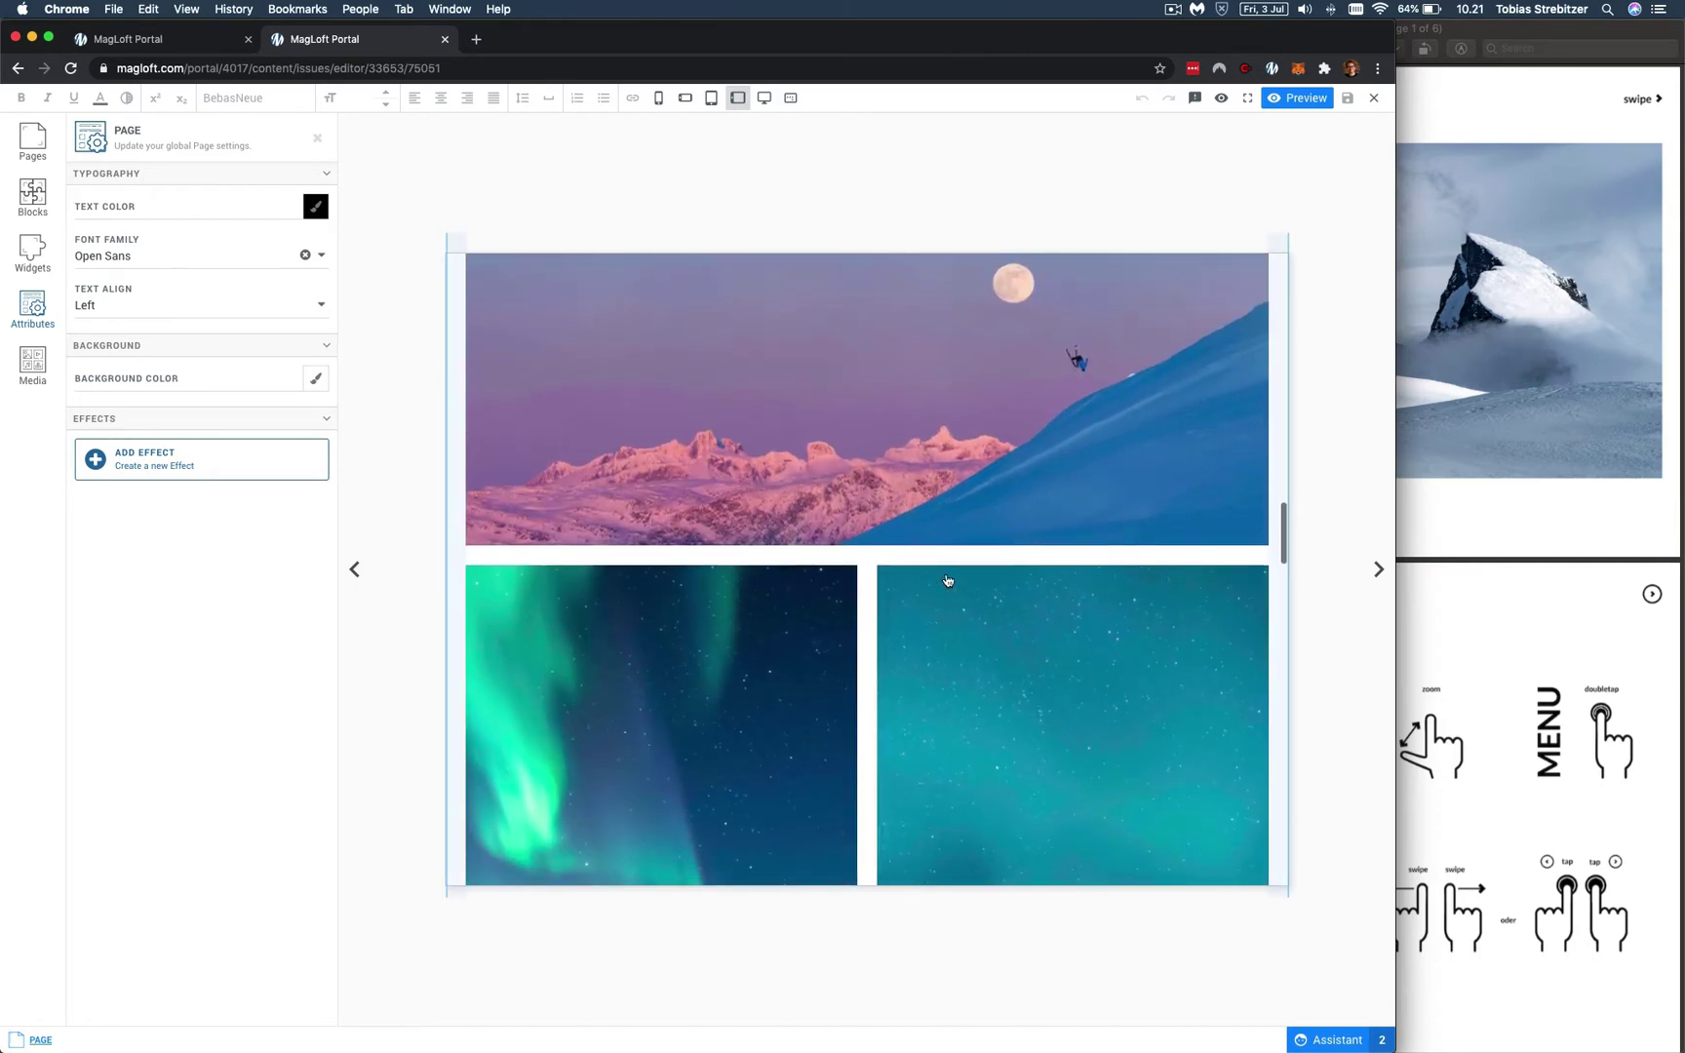
scroll(947, 581, down, 5)
scroll(878, 438, up, 10)
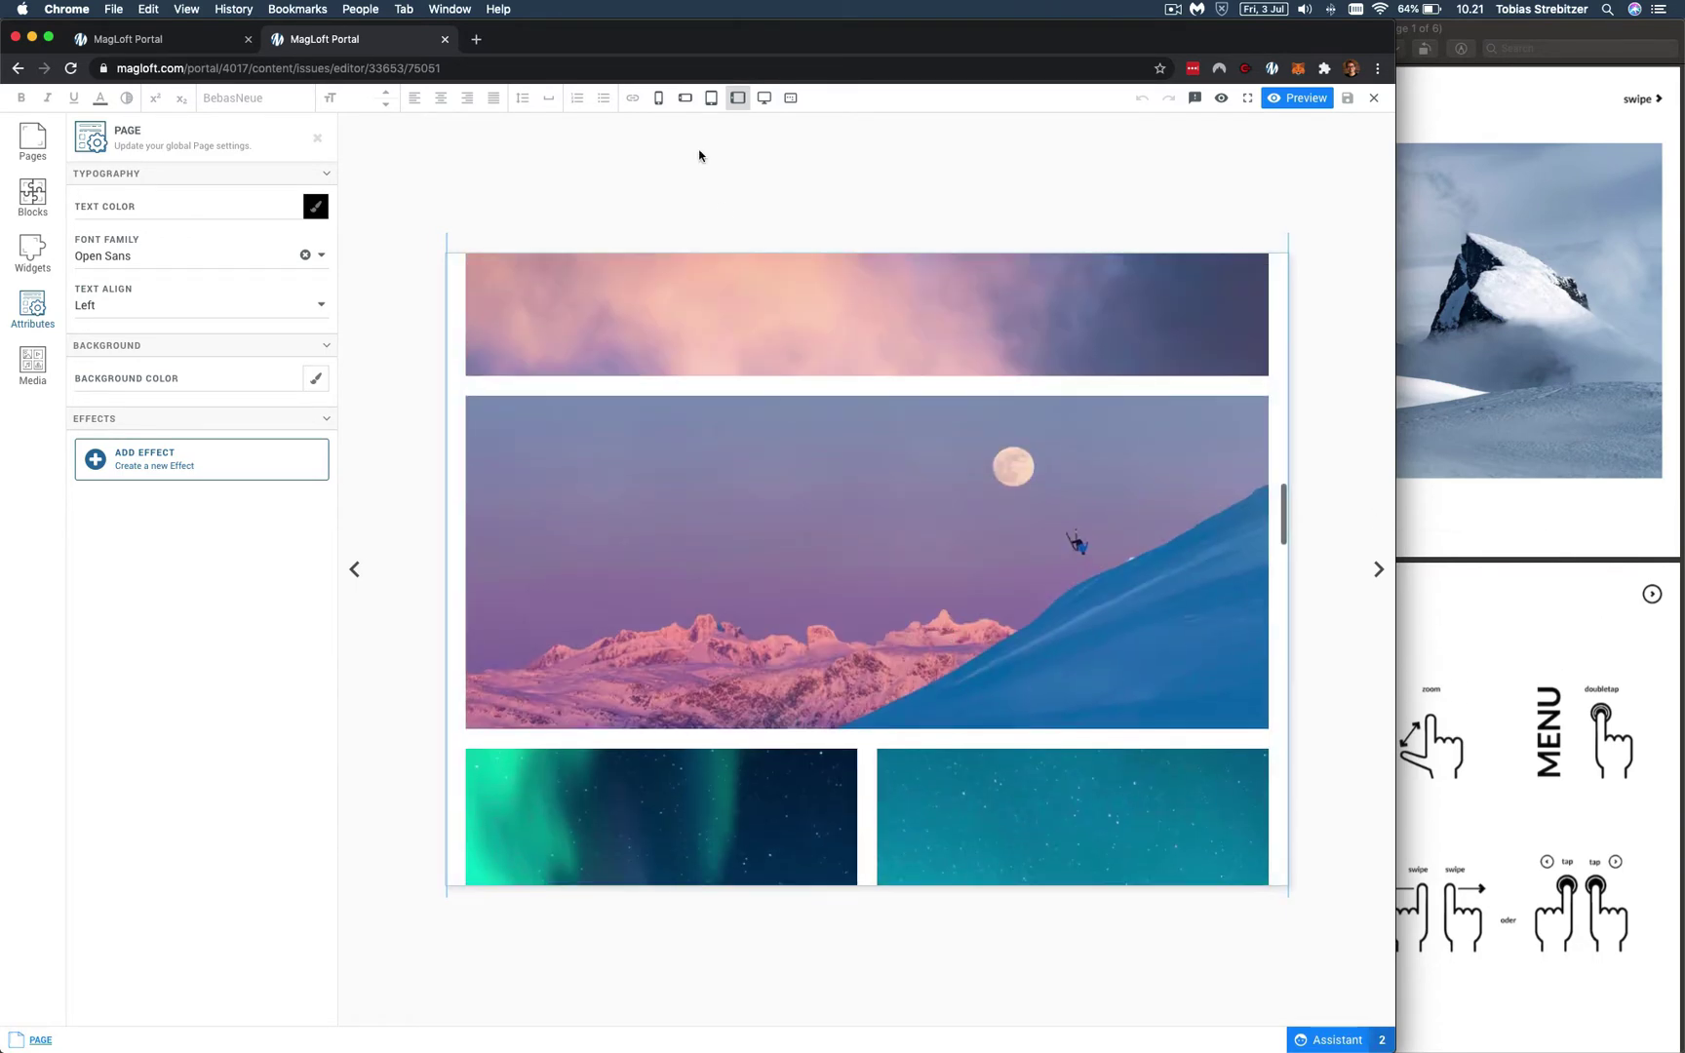
Switch the Vegard Aasen page to phone width and scroll back to its top
click(658, 98)
scroll(845, 596, up, 10)
scroll(845, 596, up, 10)
scroll(845, 595, down, 20)
scroll(845, 596, up, 15)
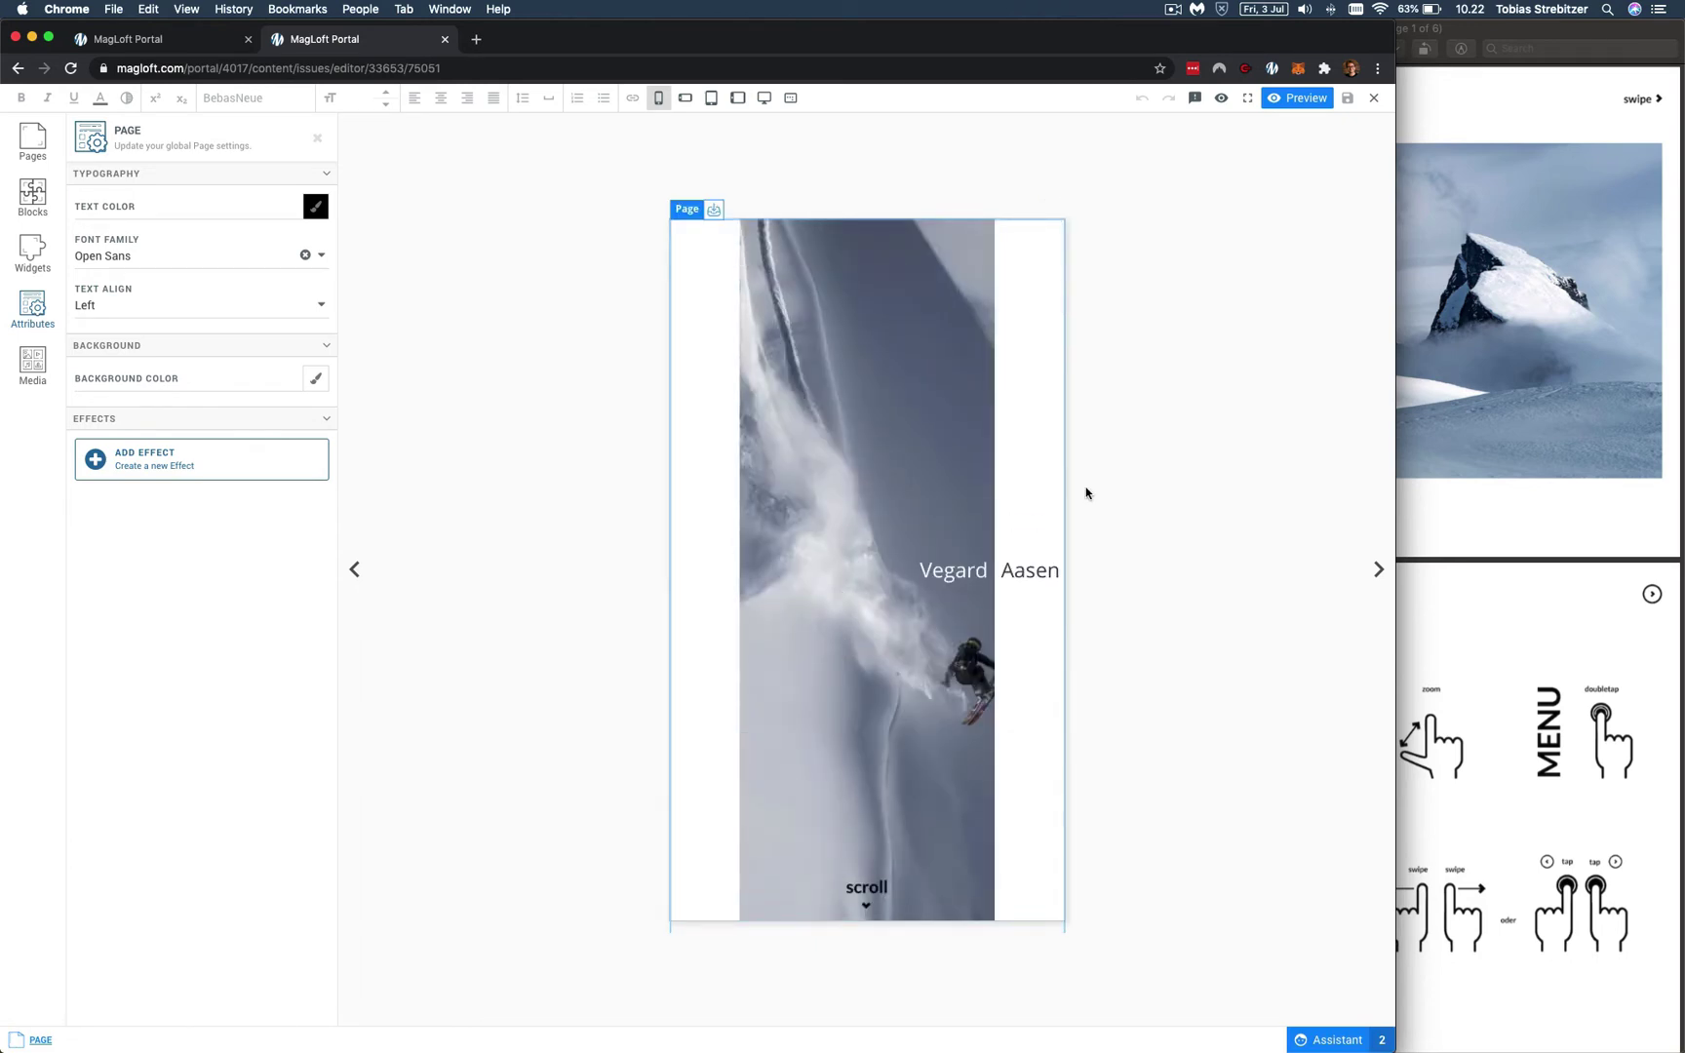
Switch to Simulator and open Powder Magazine No44 - TL on the iPhone
key(super+Tab)
key(super+Tab)
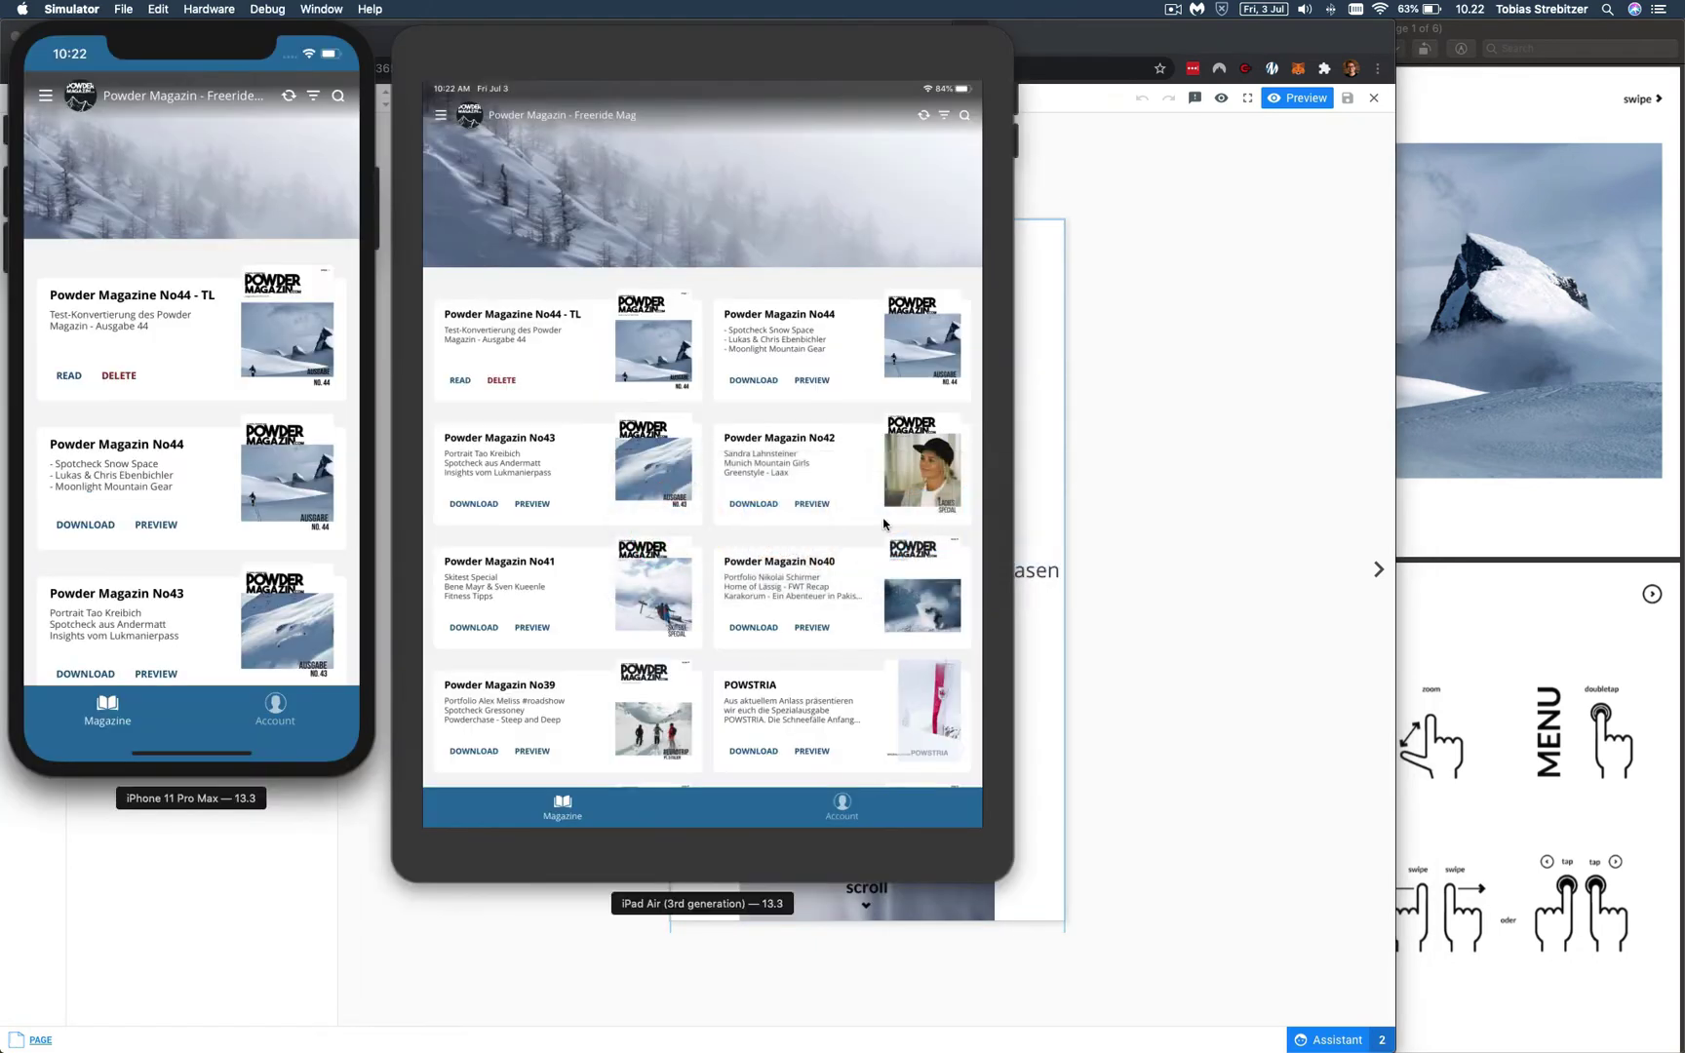
key(super+Tab)
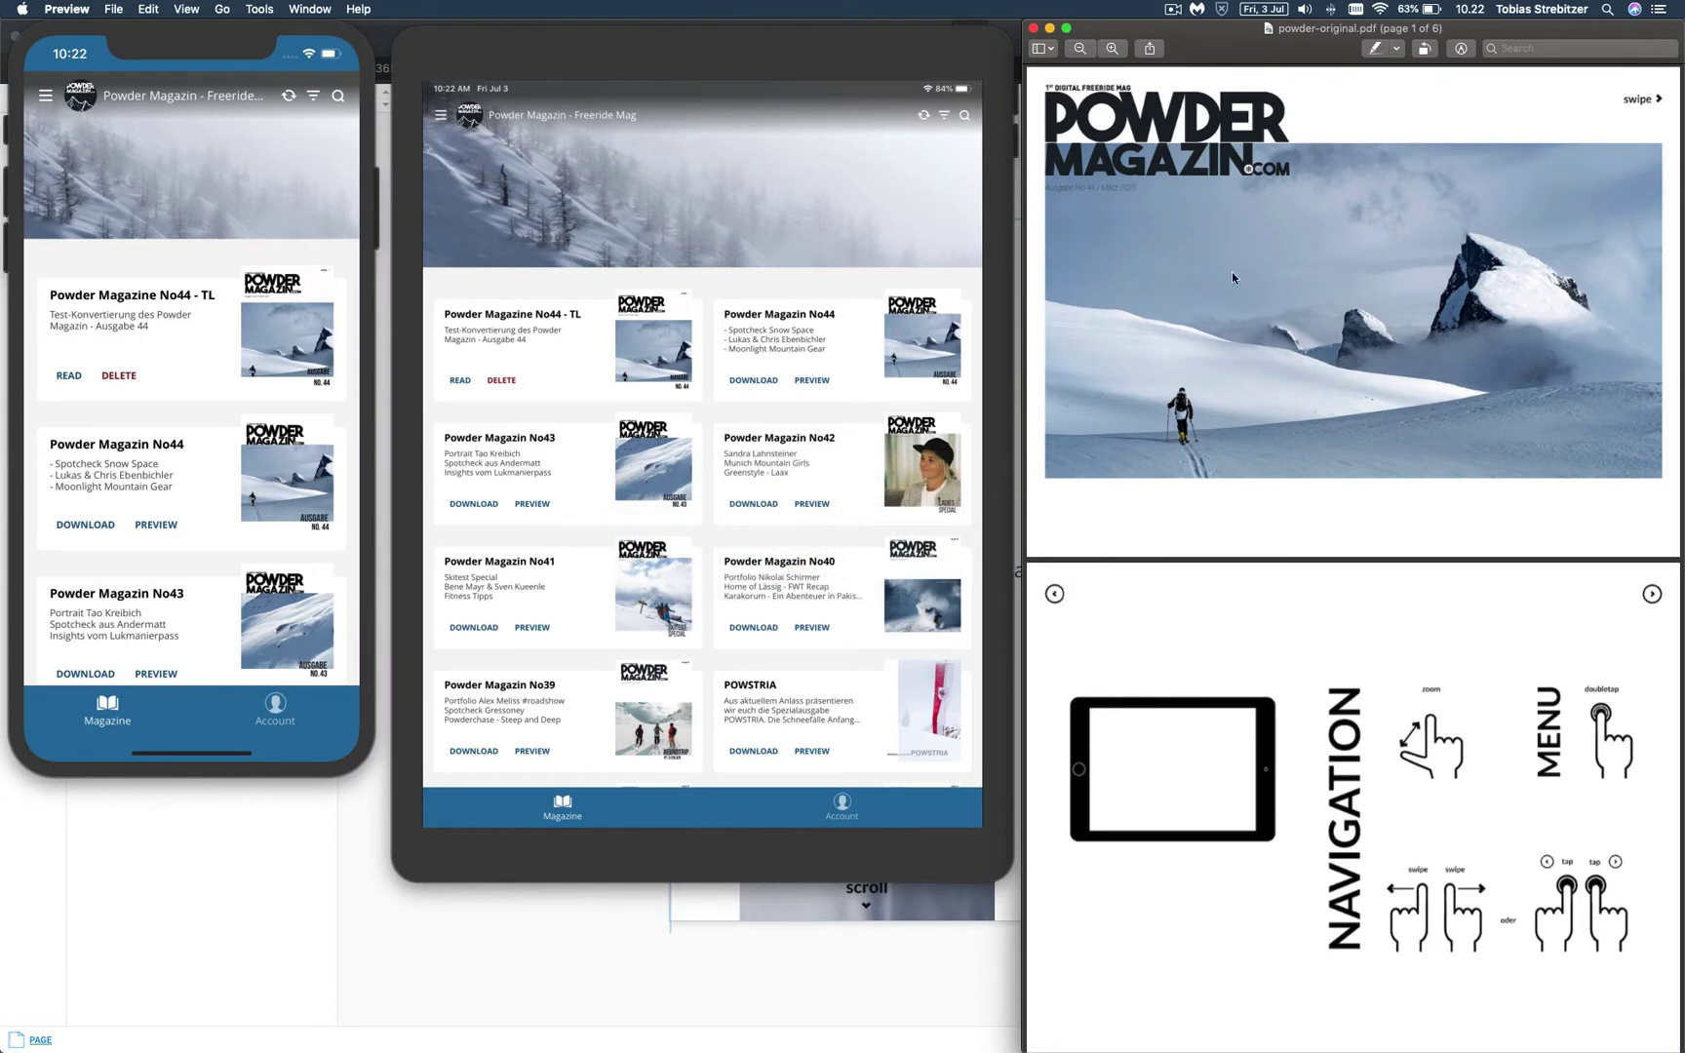
click(589, 80)
click(90, 358)
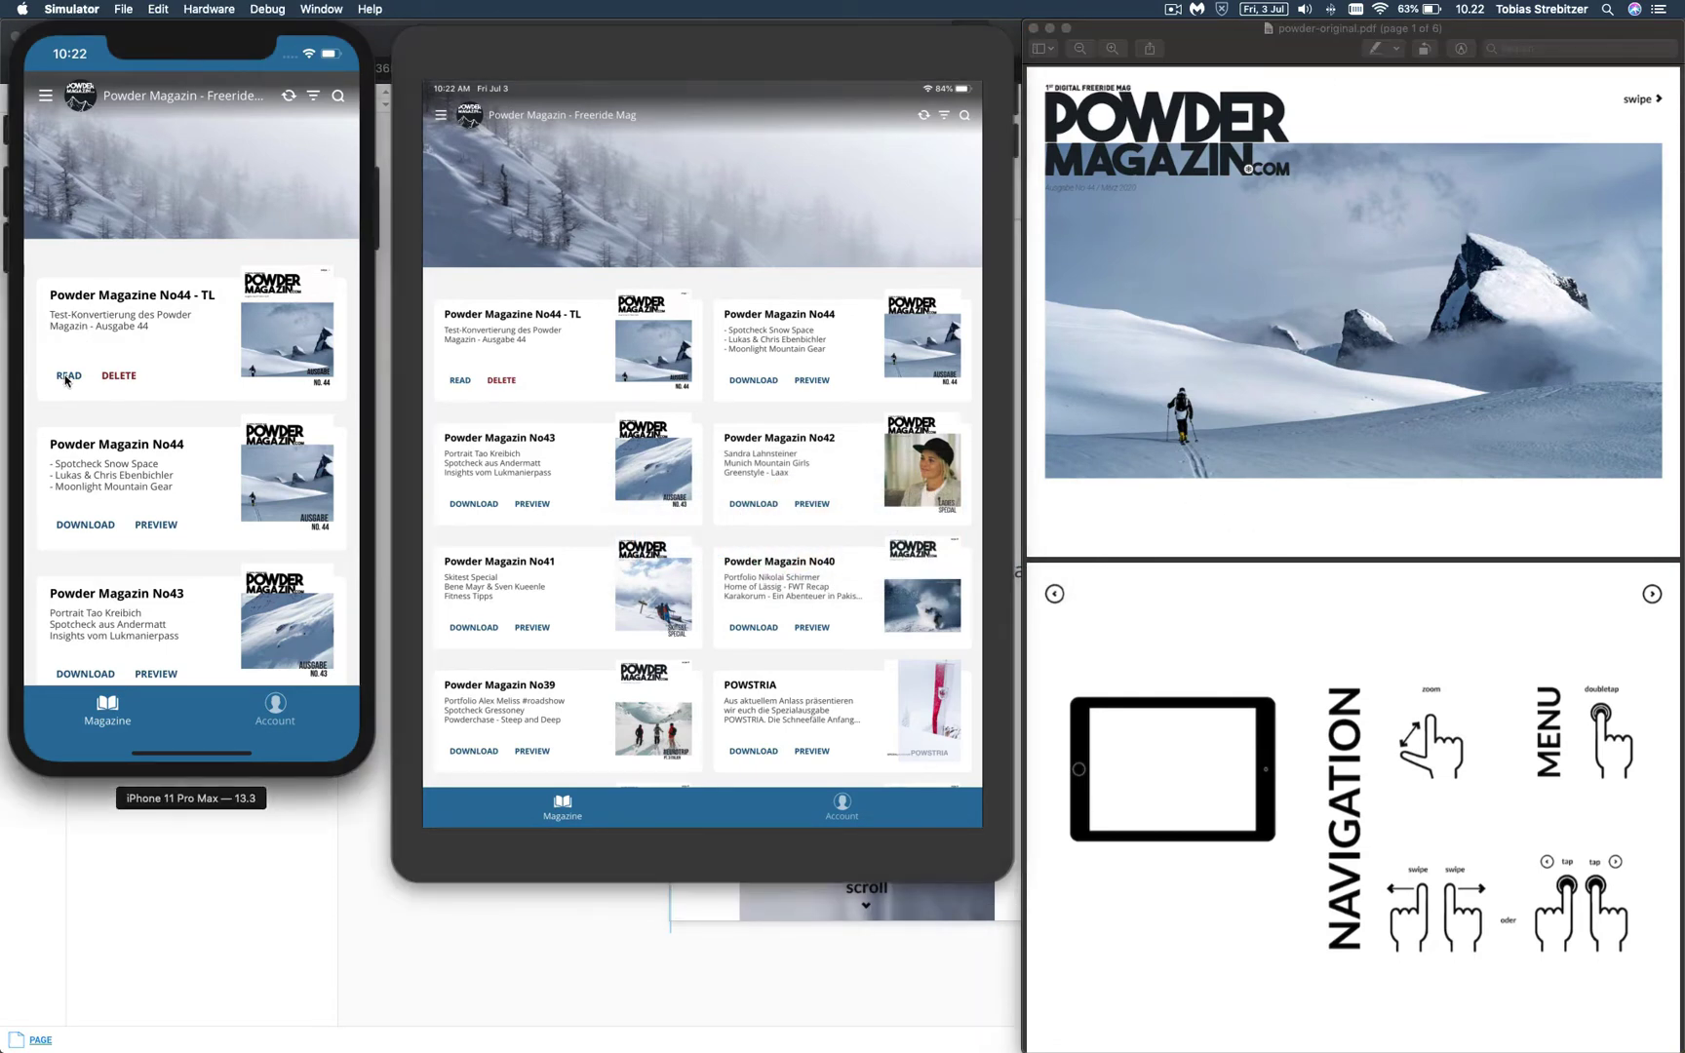
click(66, 380)
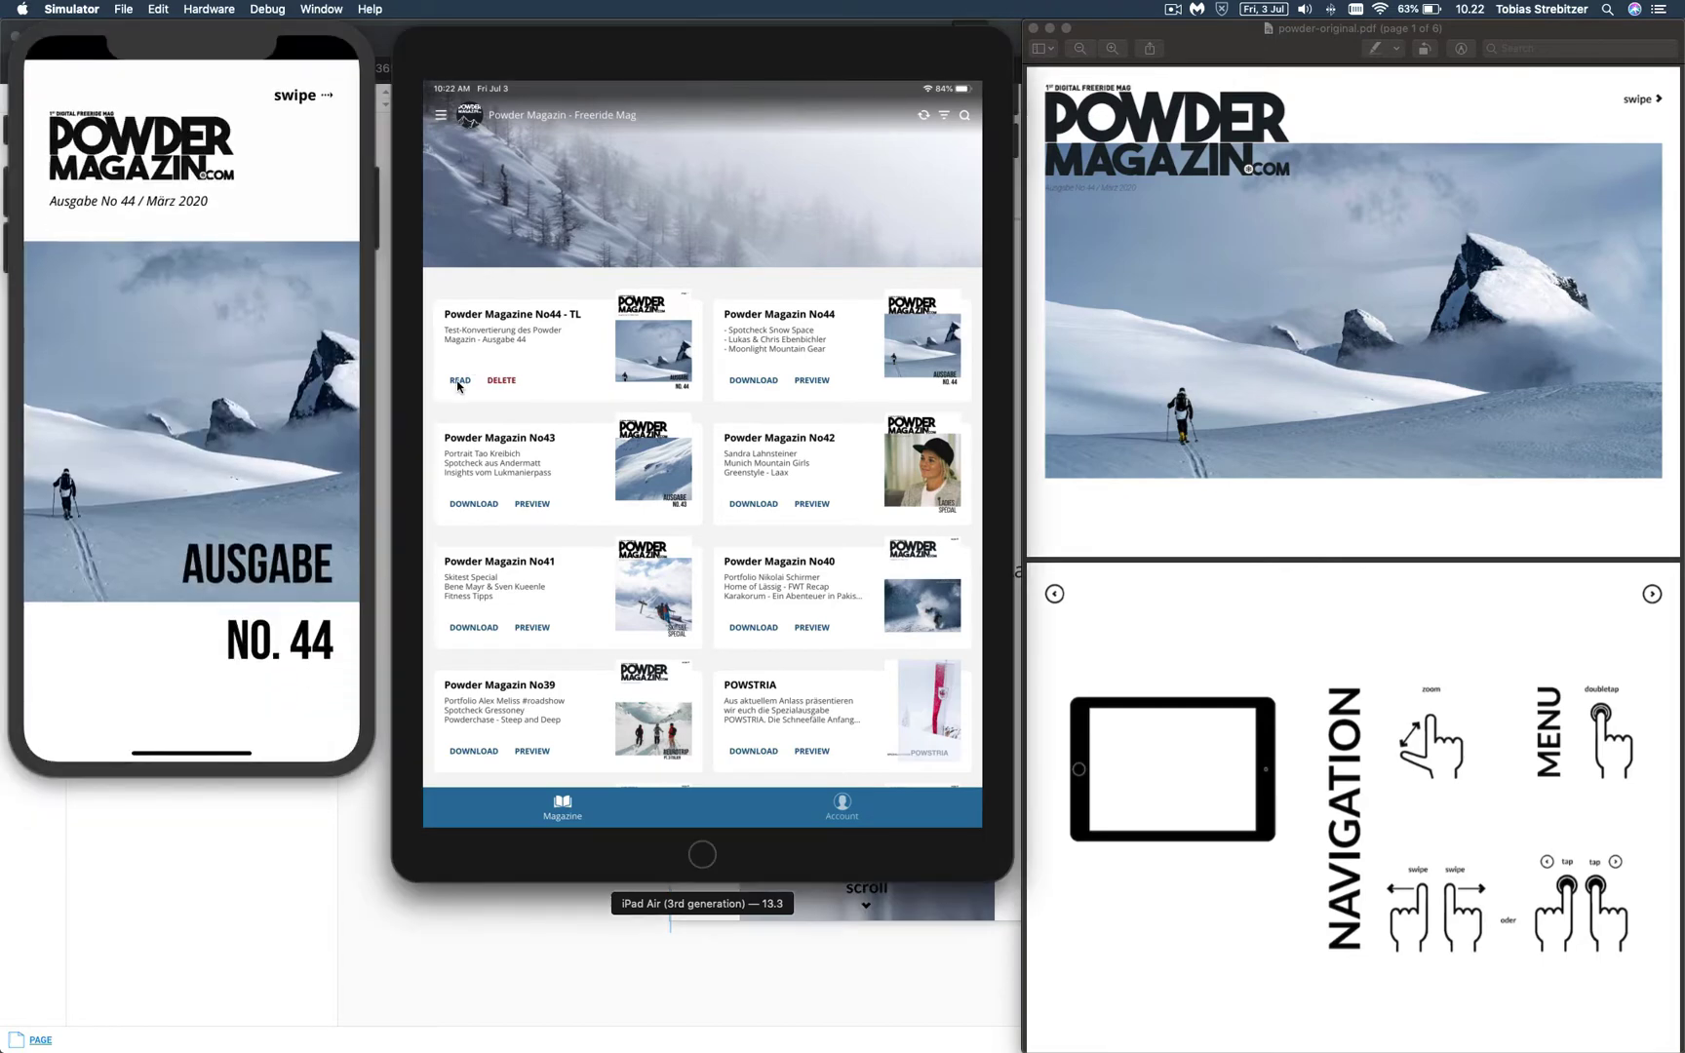
Open the same No44 issue on the iPad and compare both devices' covers
click(458, 383)
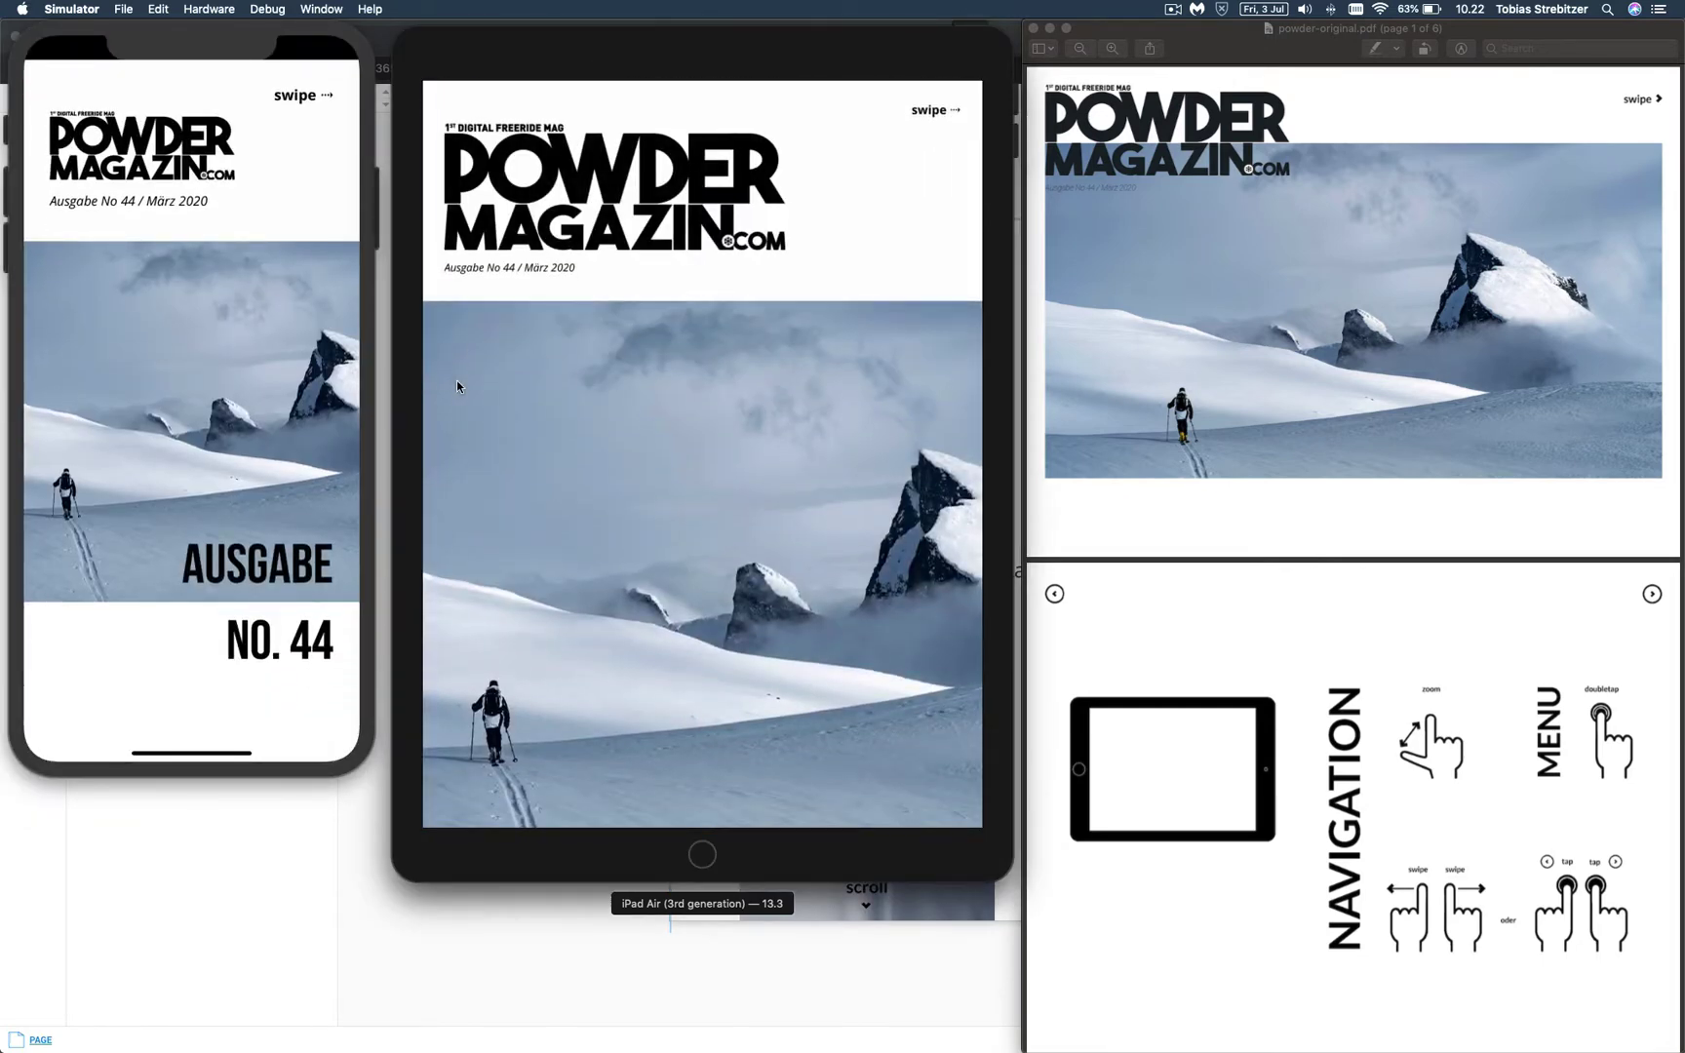
click(209, 44)
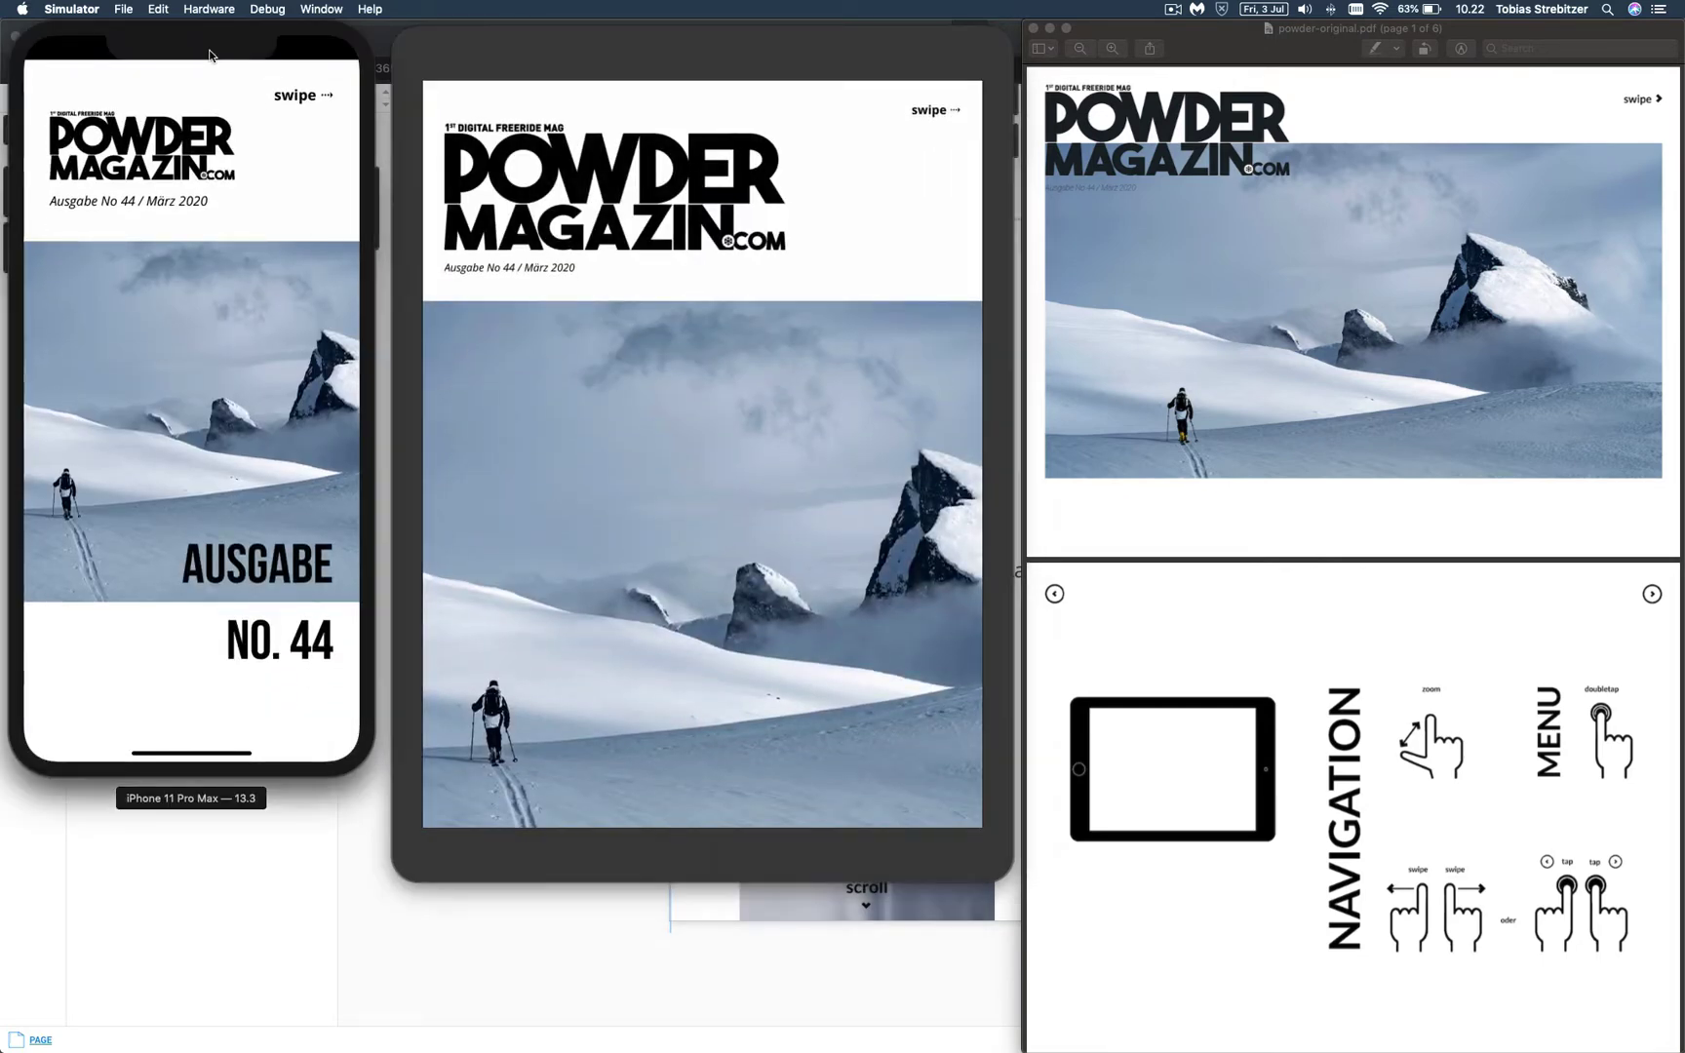
click(707, 200)
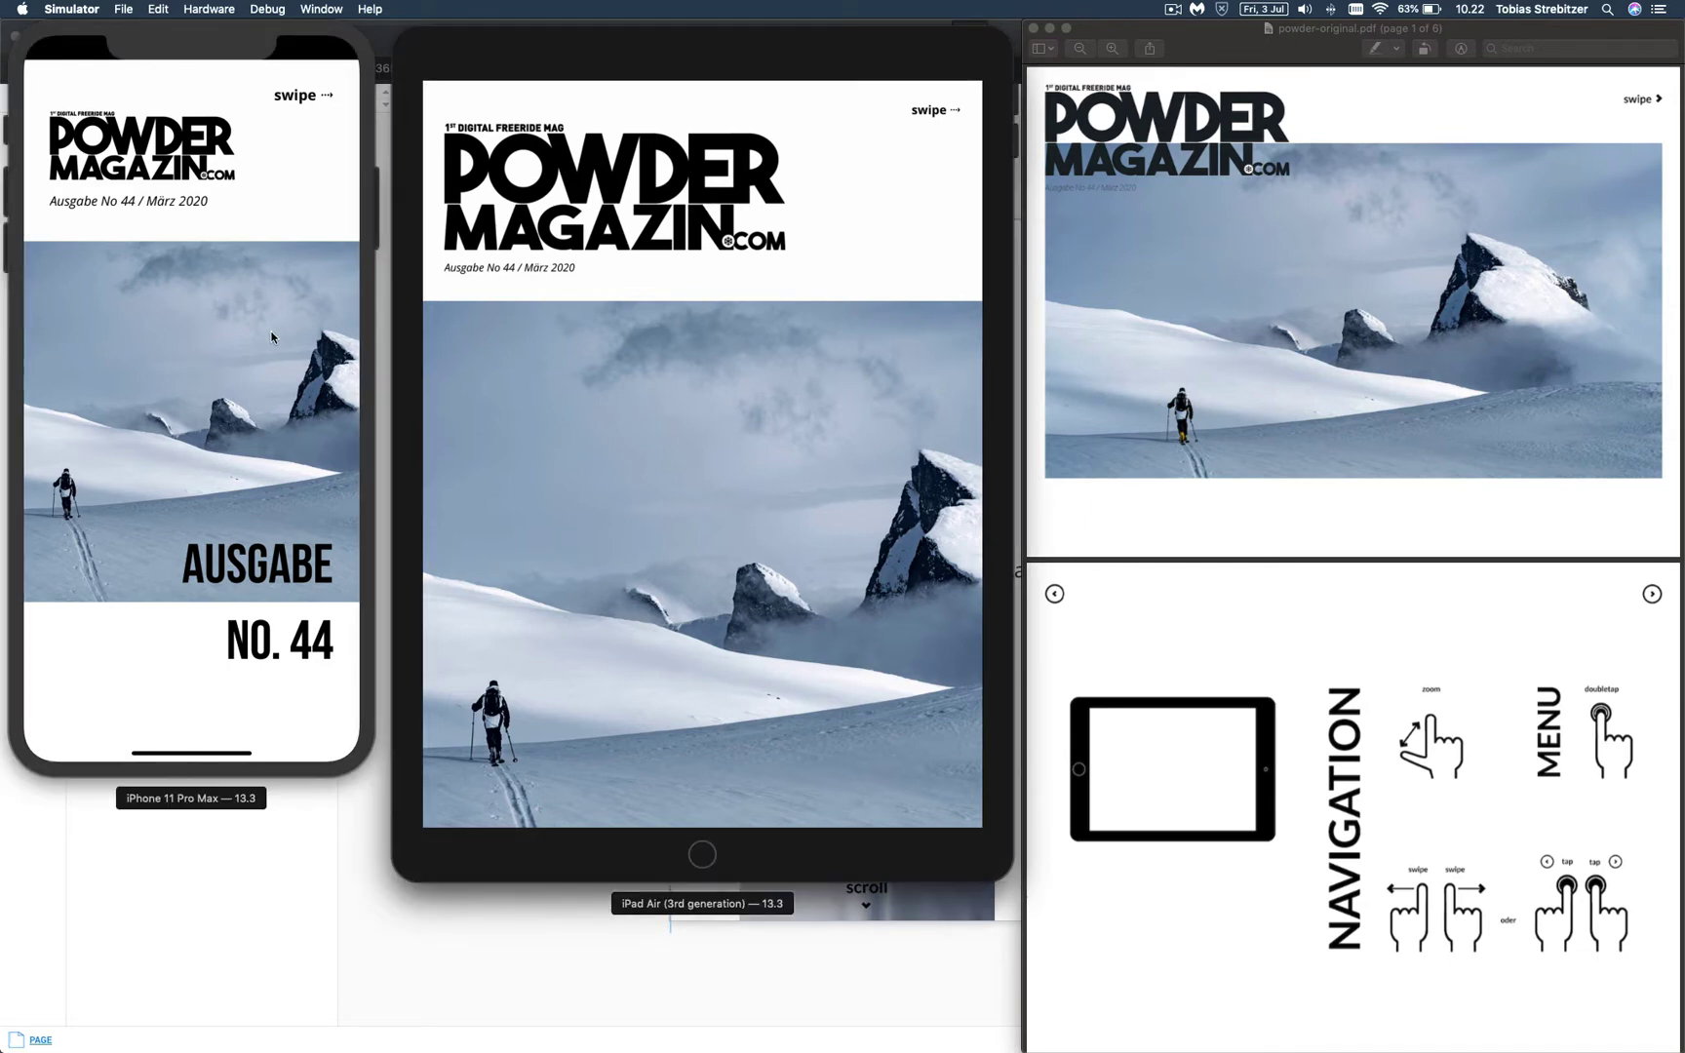
click(327, 401)
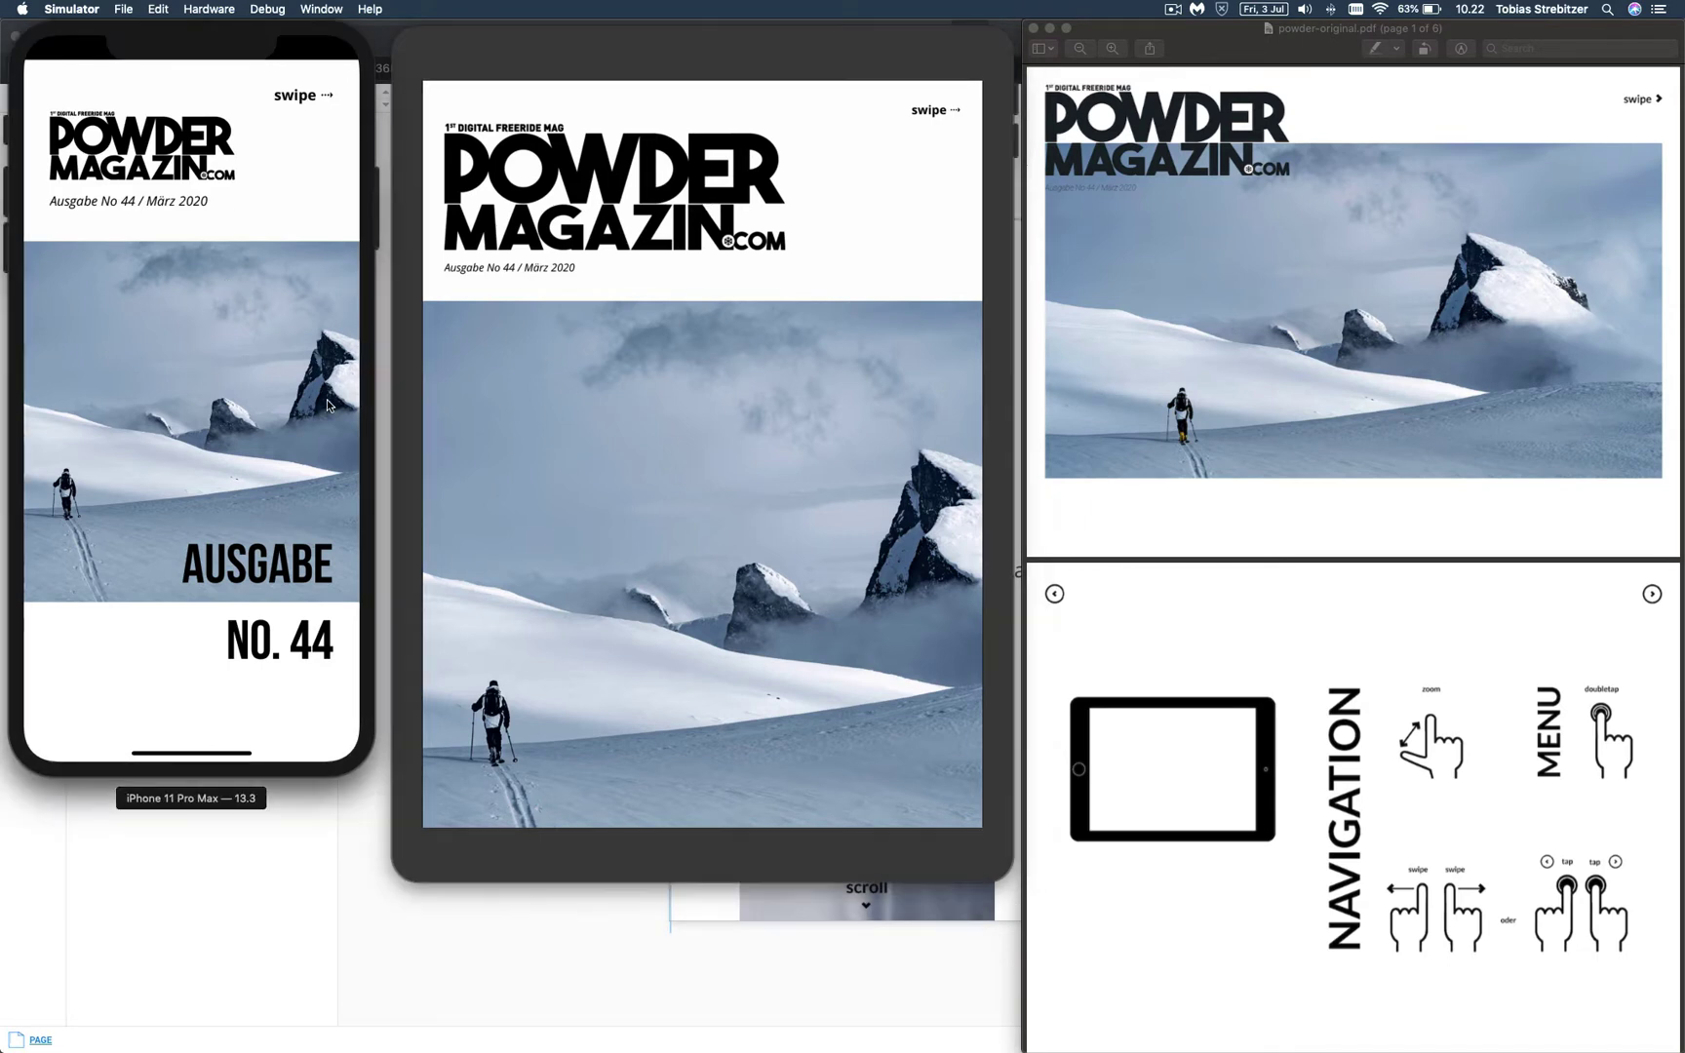
click(757, 432)
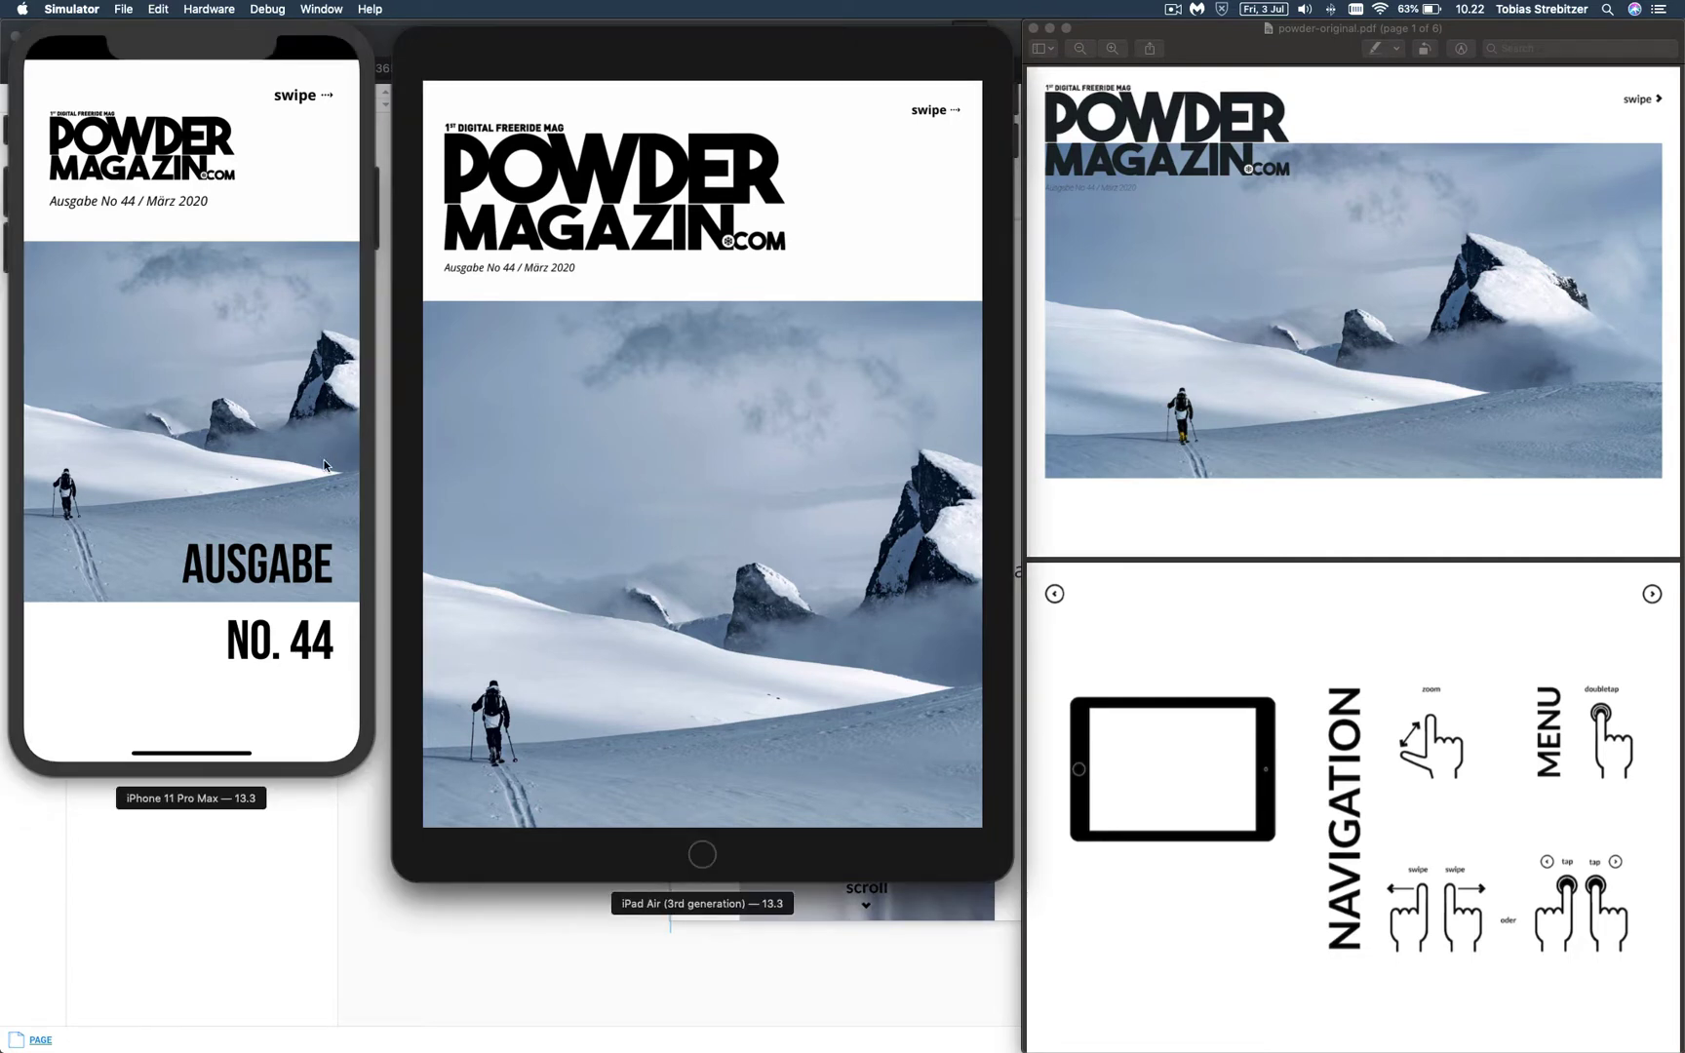
Page both devices past the cover and navigation guide toward the INHALTSVERZEICHNIS page
drag(360, 431, 53, 444)
drag(781, 477, 522, 455)
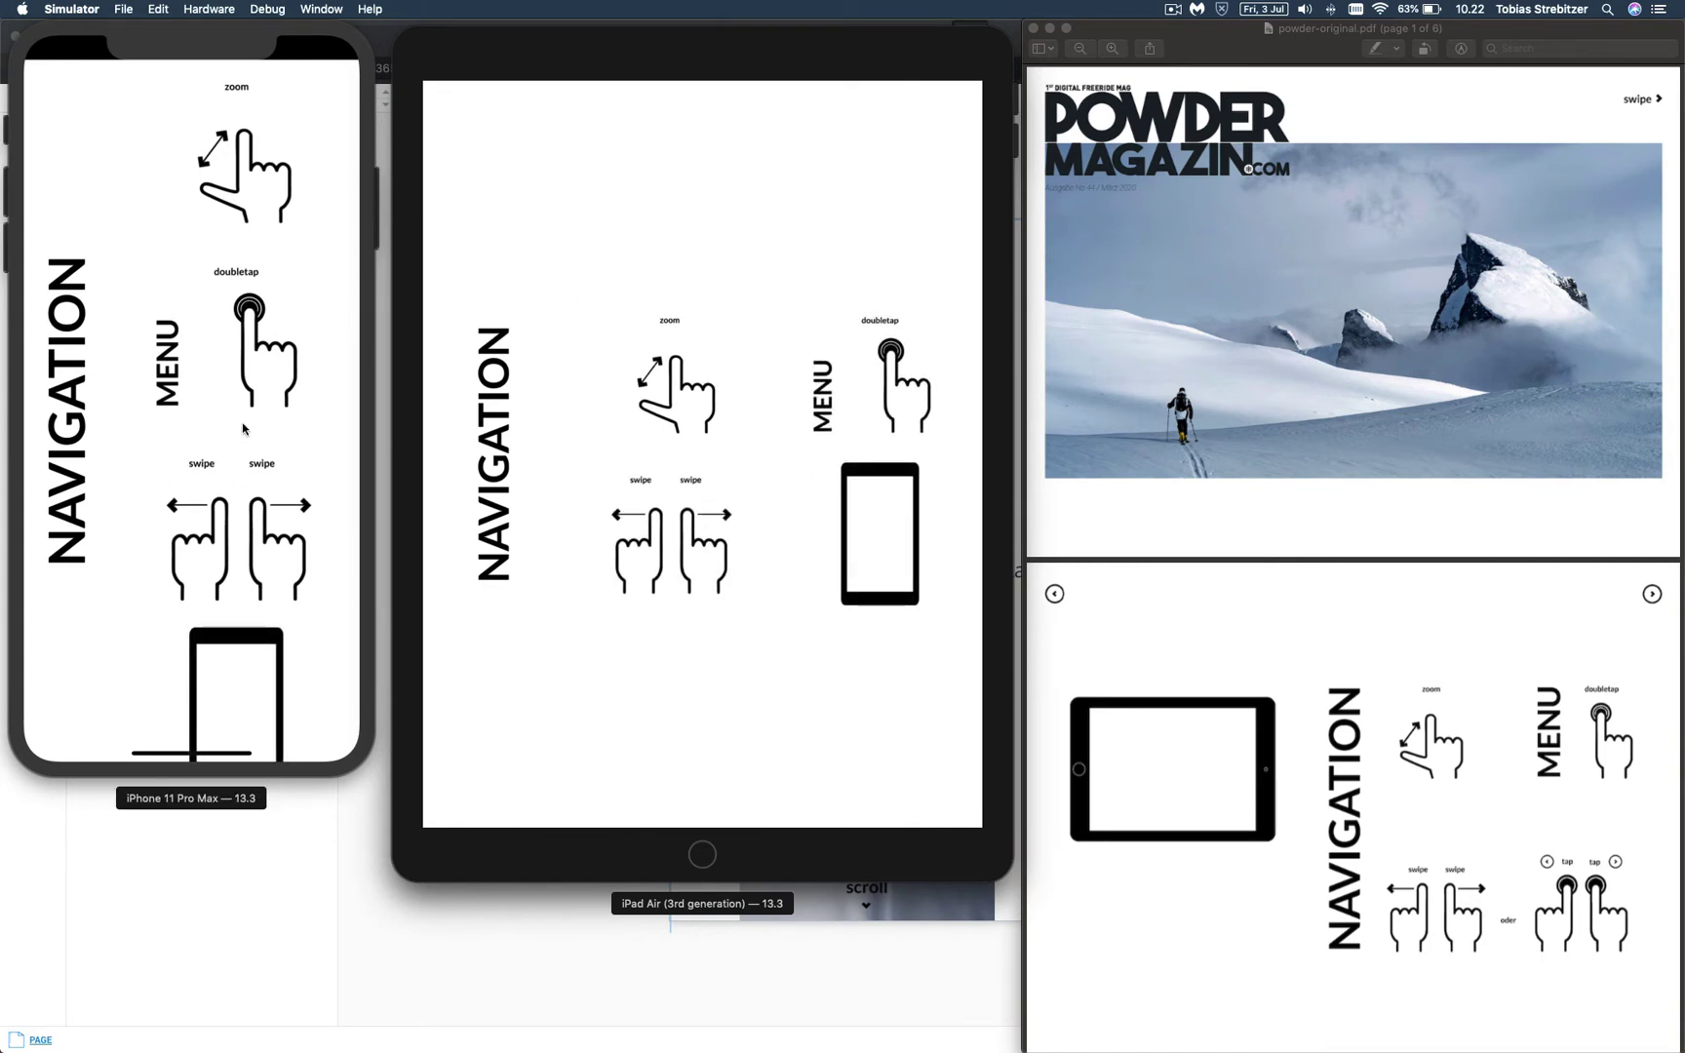
double_click(297, 449)
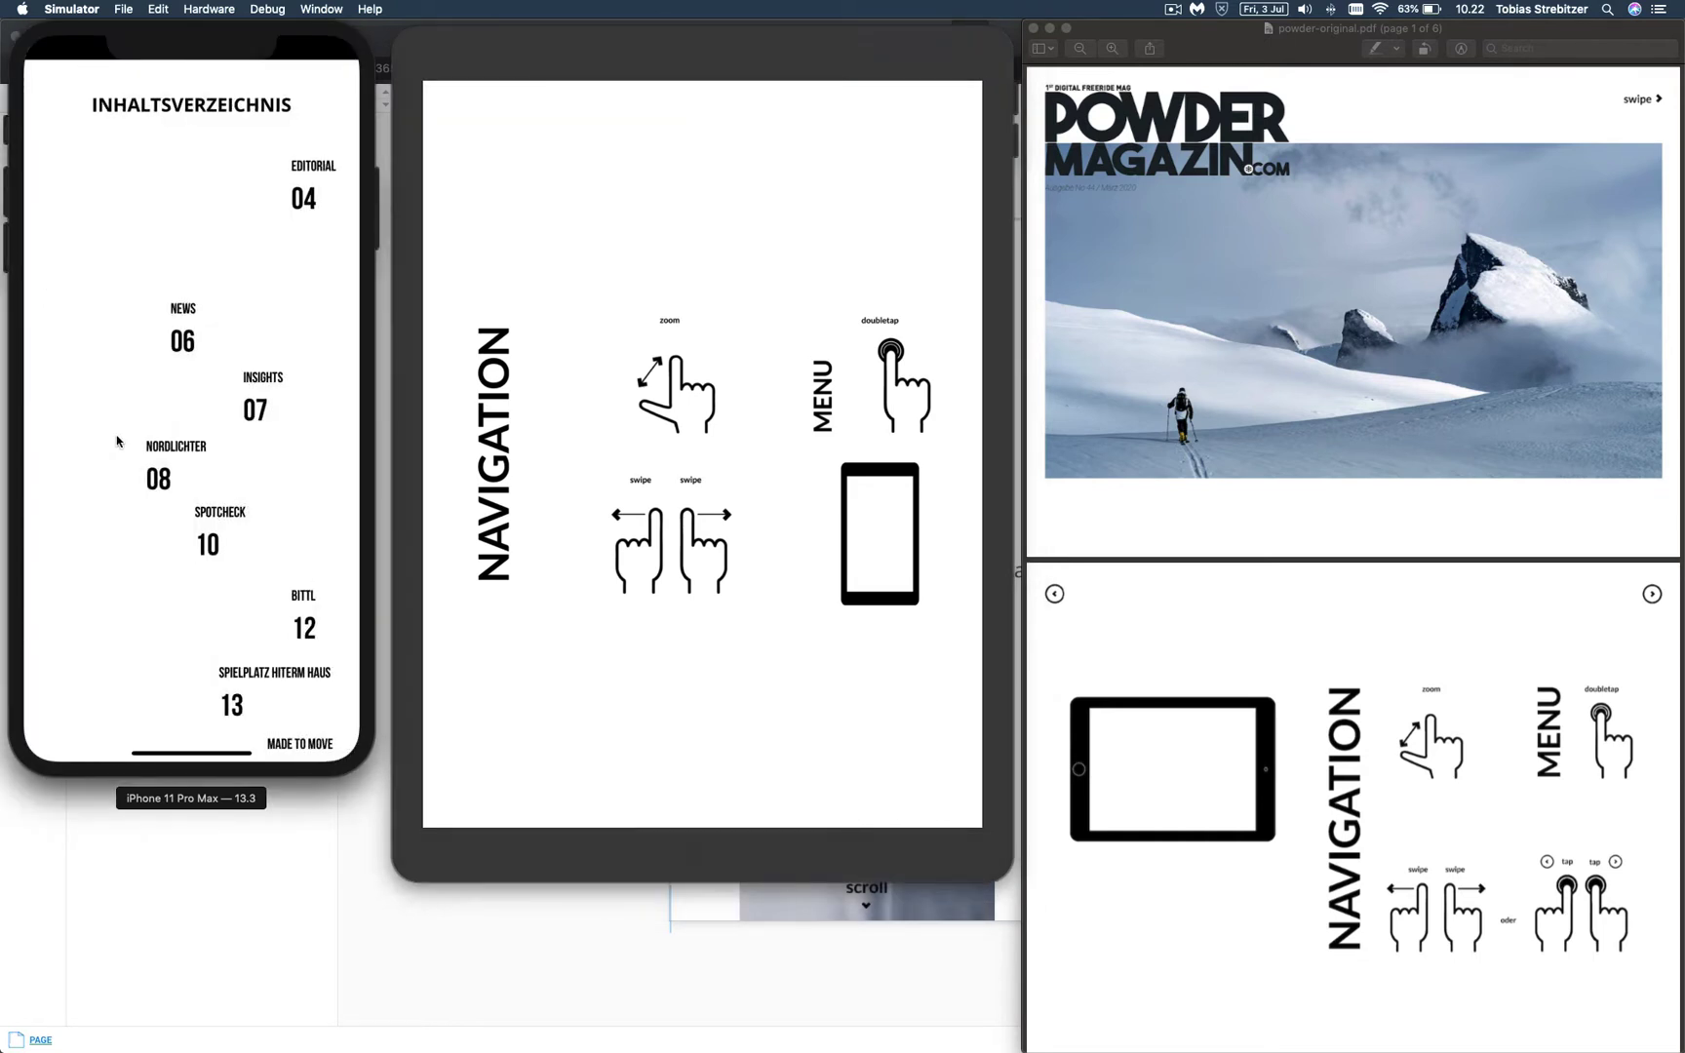
double_click(607, 445)
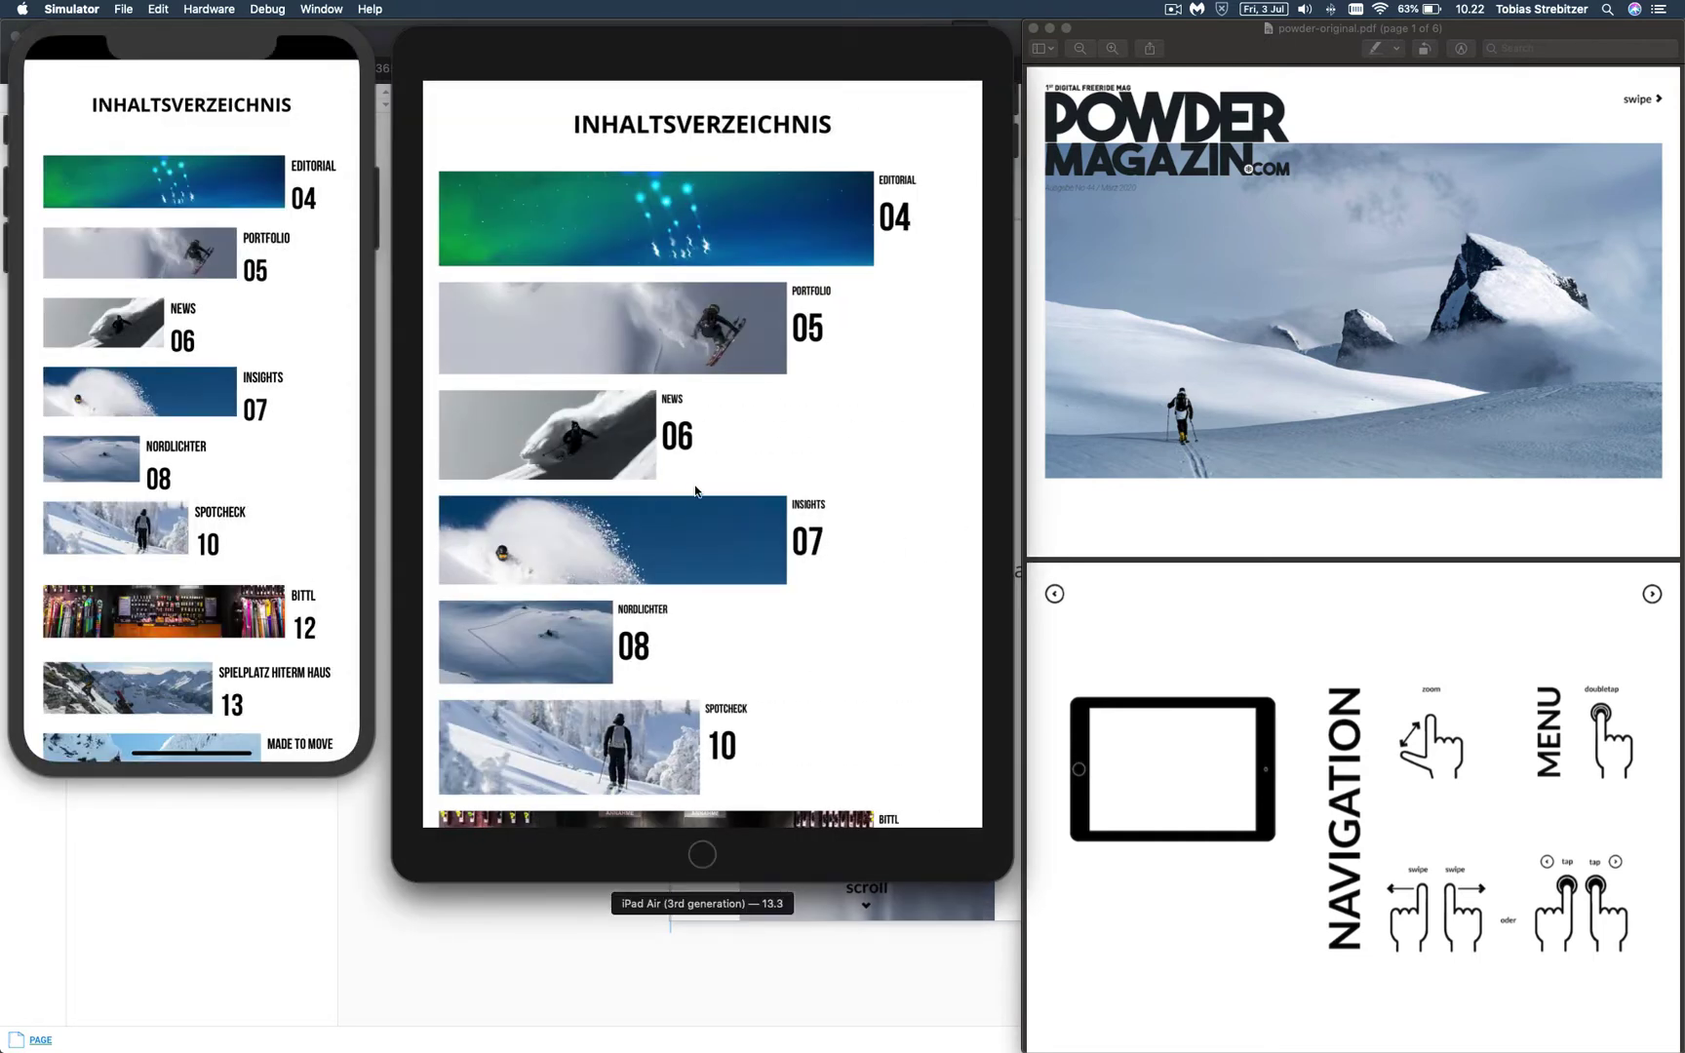
scroll(686, 615, down, 5)
scroll(585, 488, up, 5)
Shrink the iPhone simulator window and move it lower and to the right
click(355, 761)
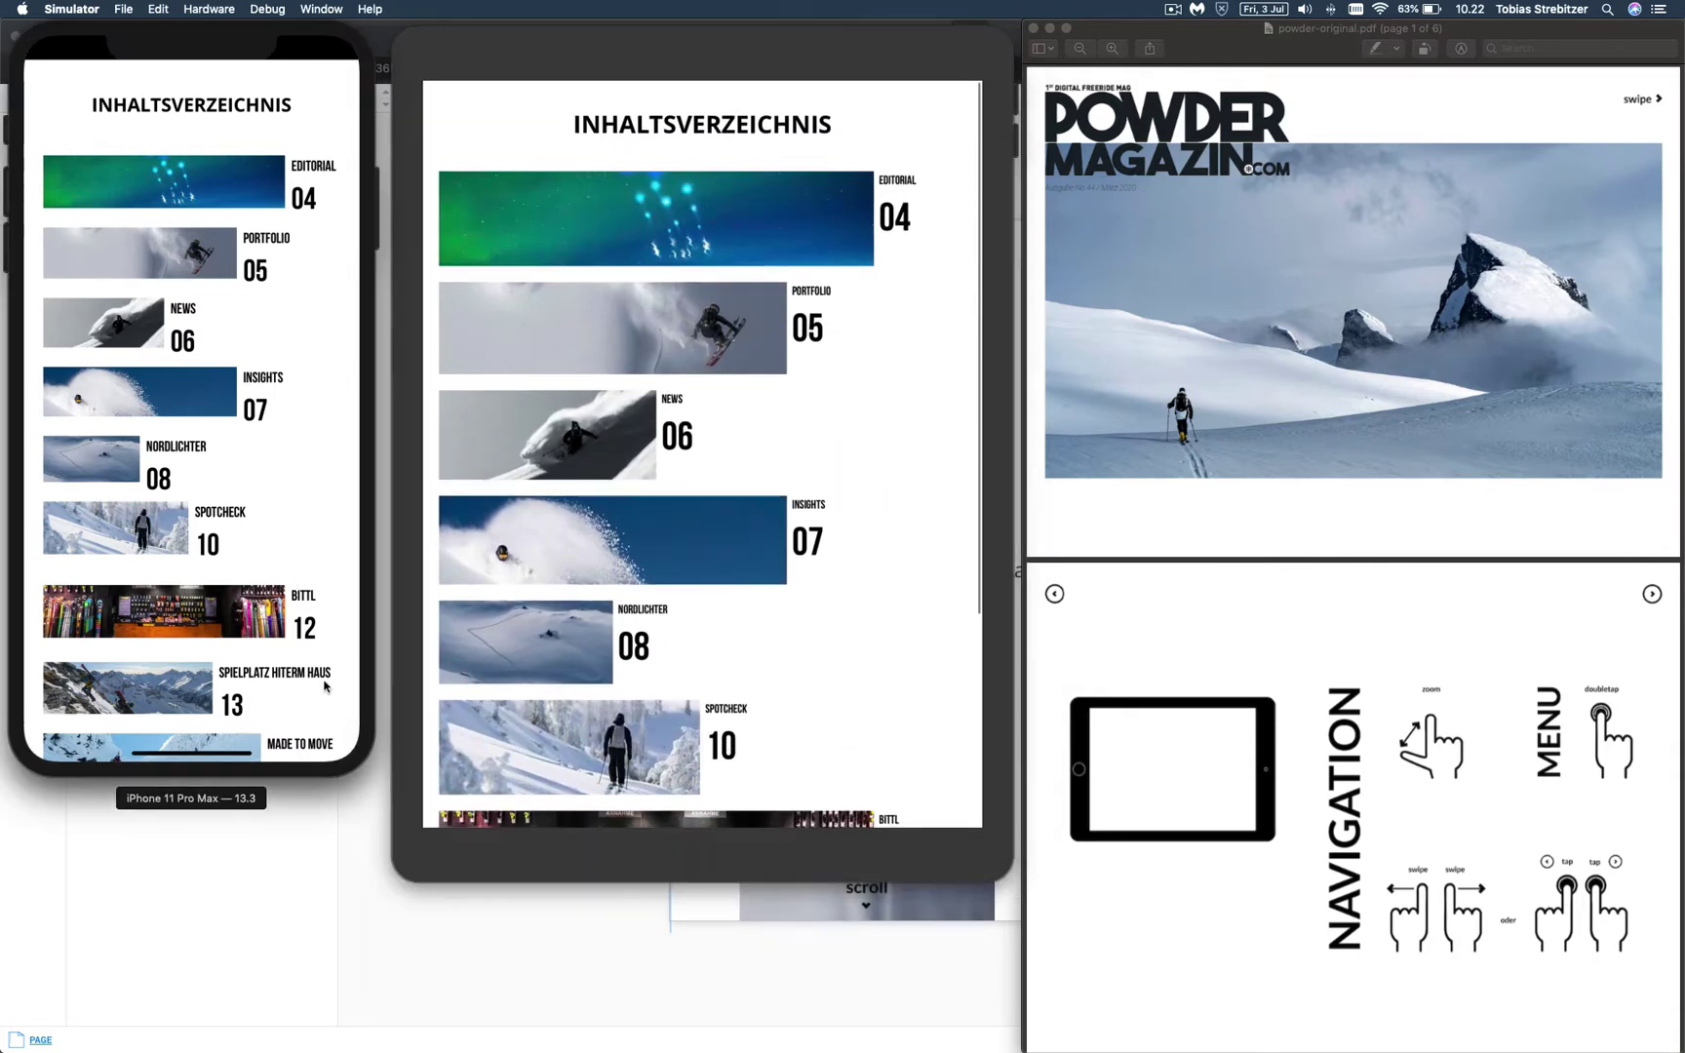
drag(355, 758, 301, 596)
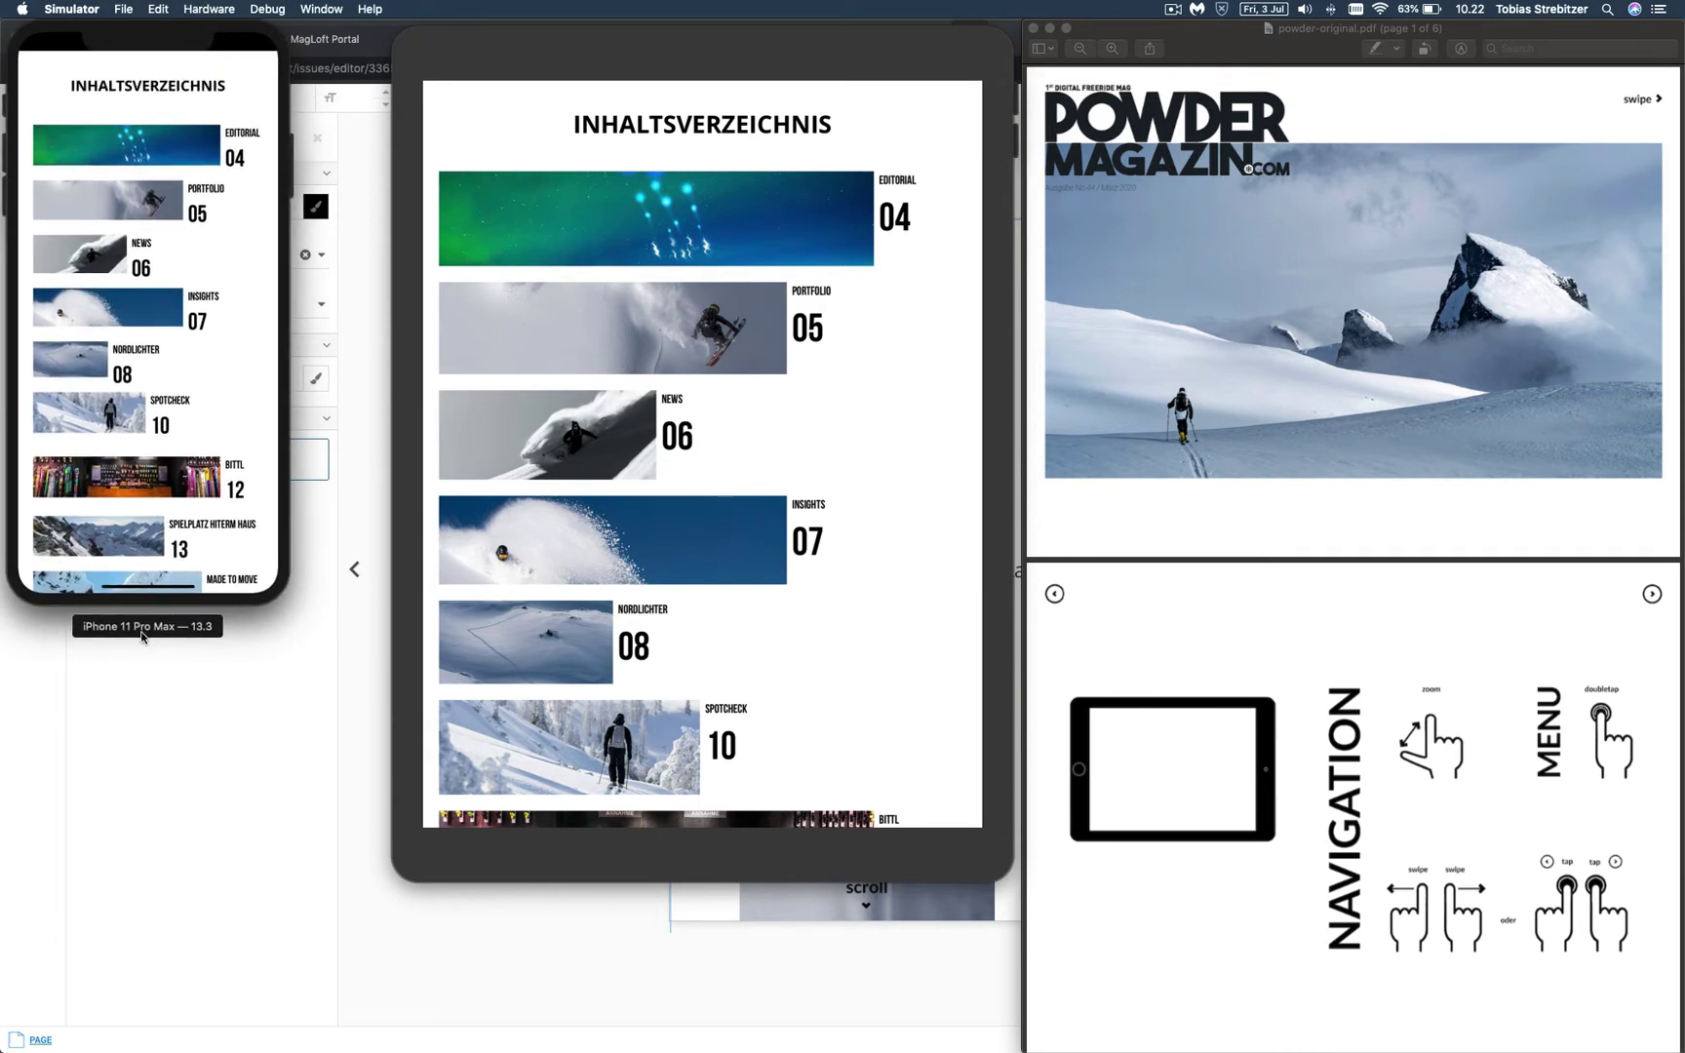
drag(141, 636, 203, 728)
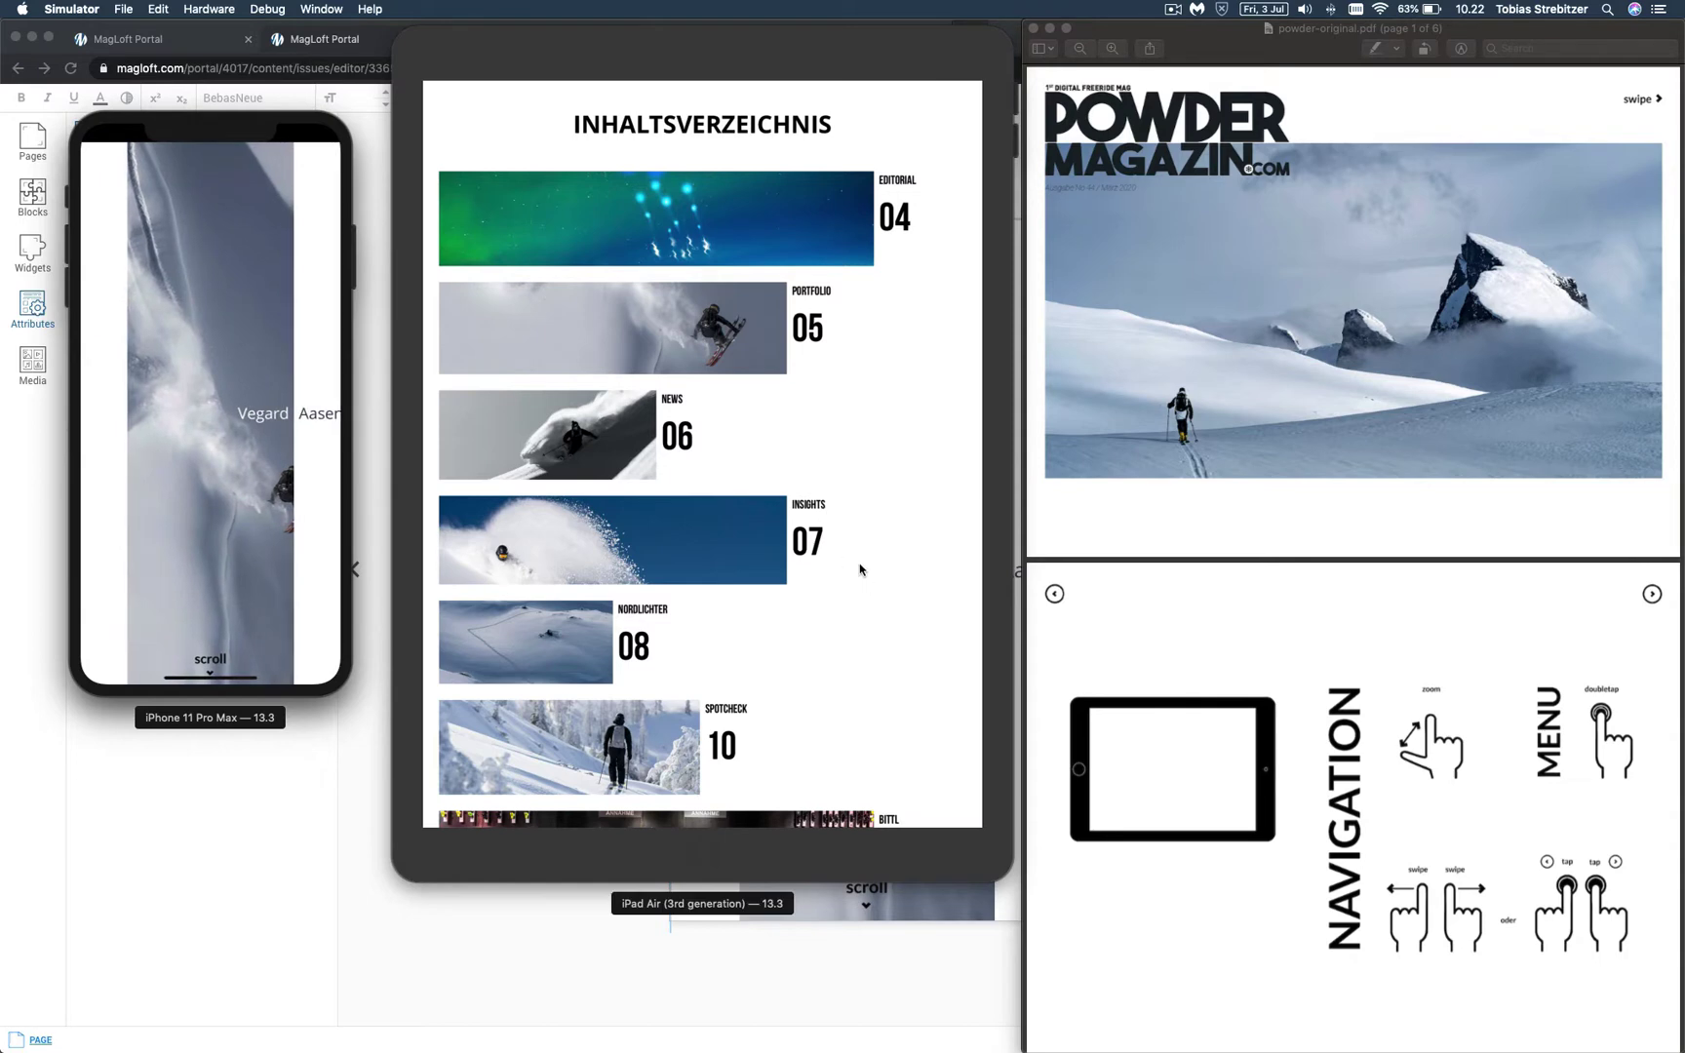
drag(857, 564, 519, 539)
drag(297, 470, 80, 452)
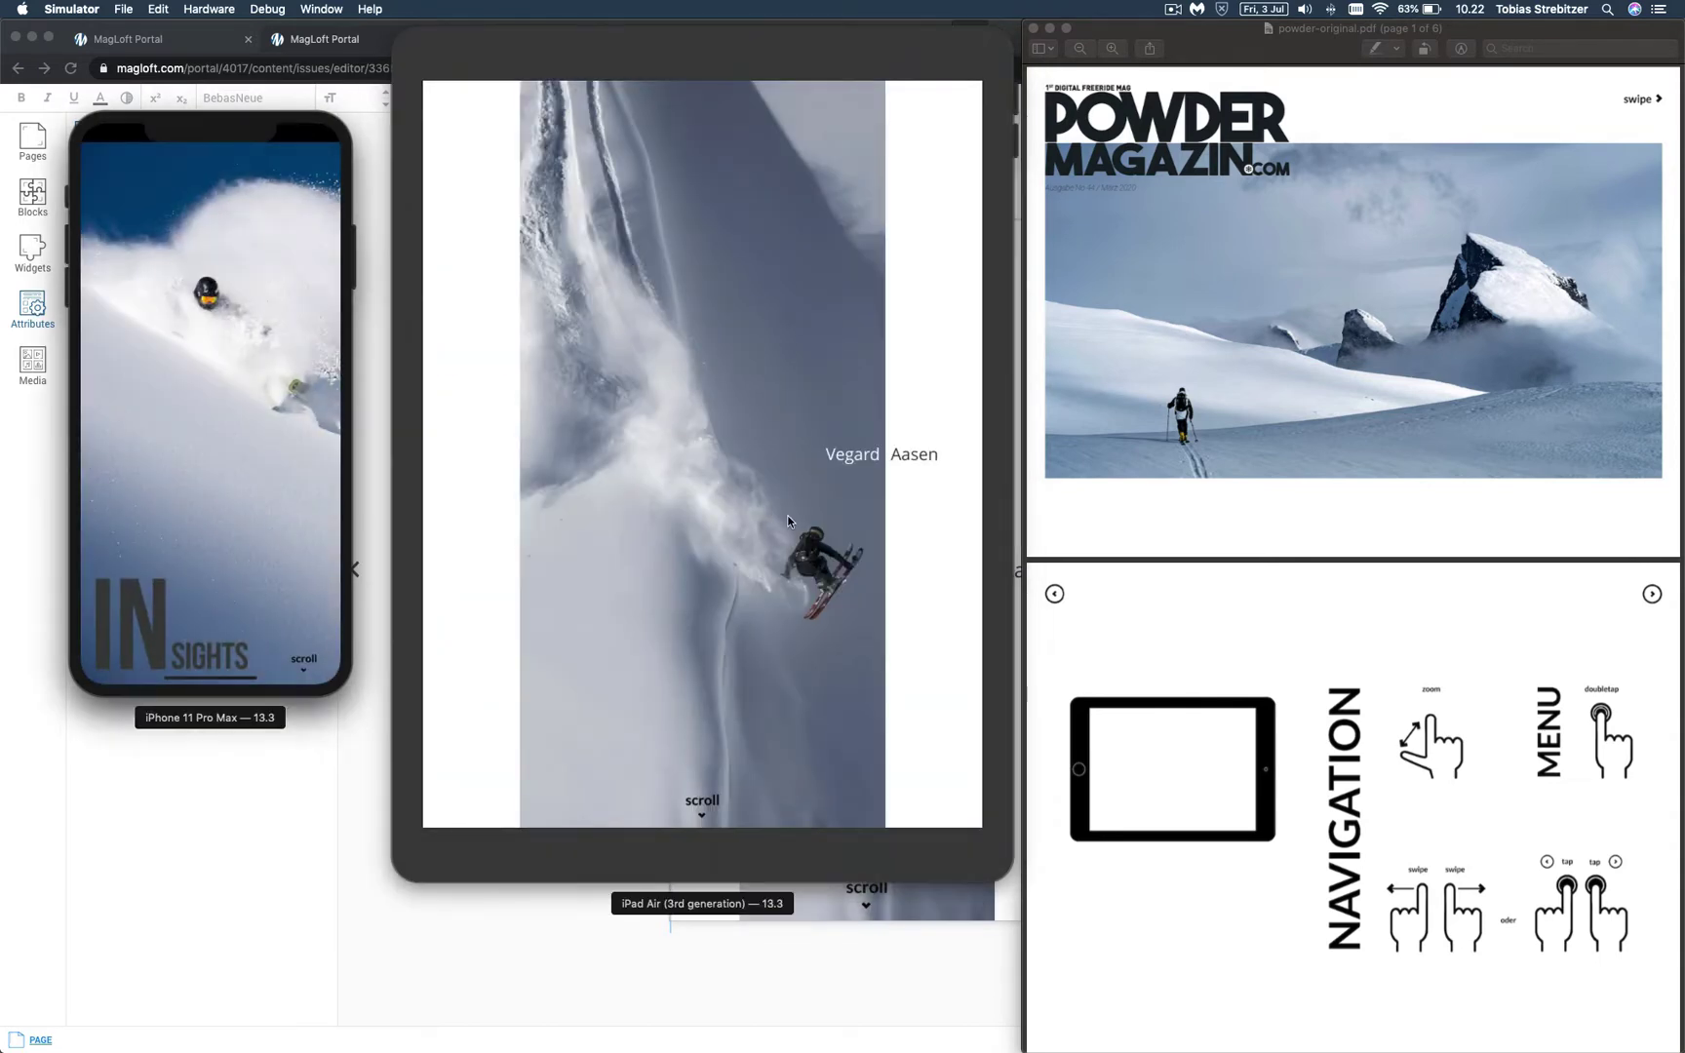
drag(803, 527, 459, 523)
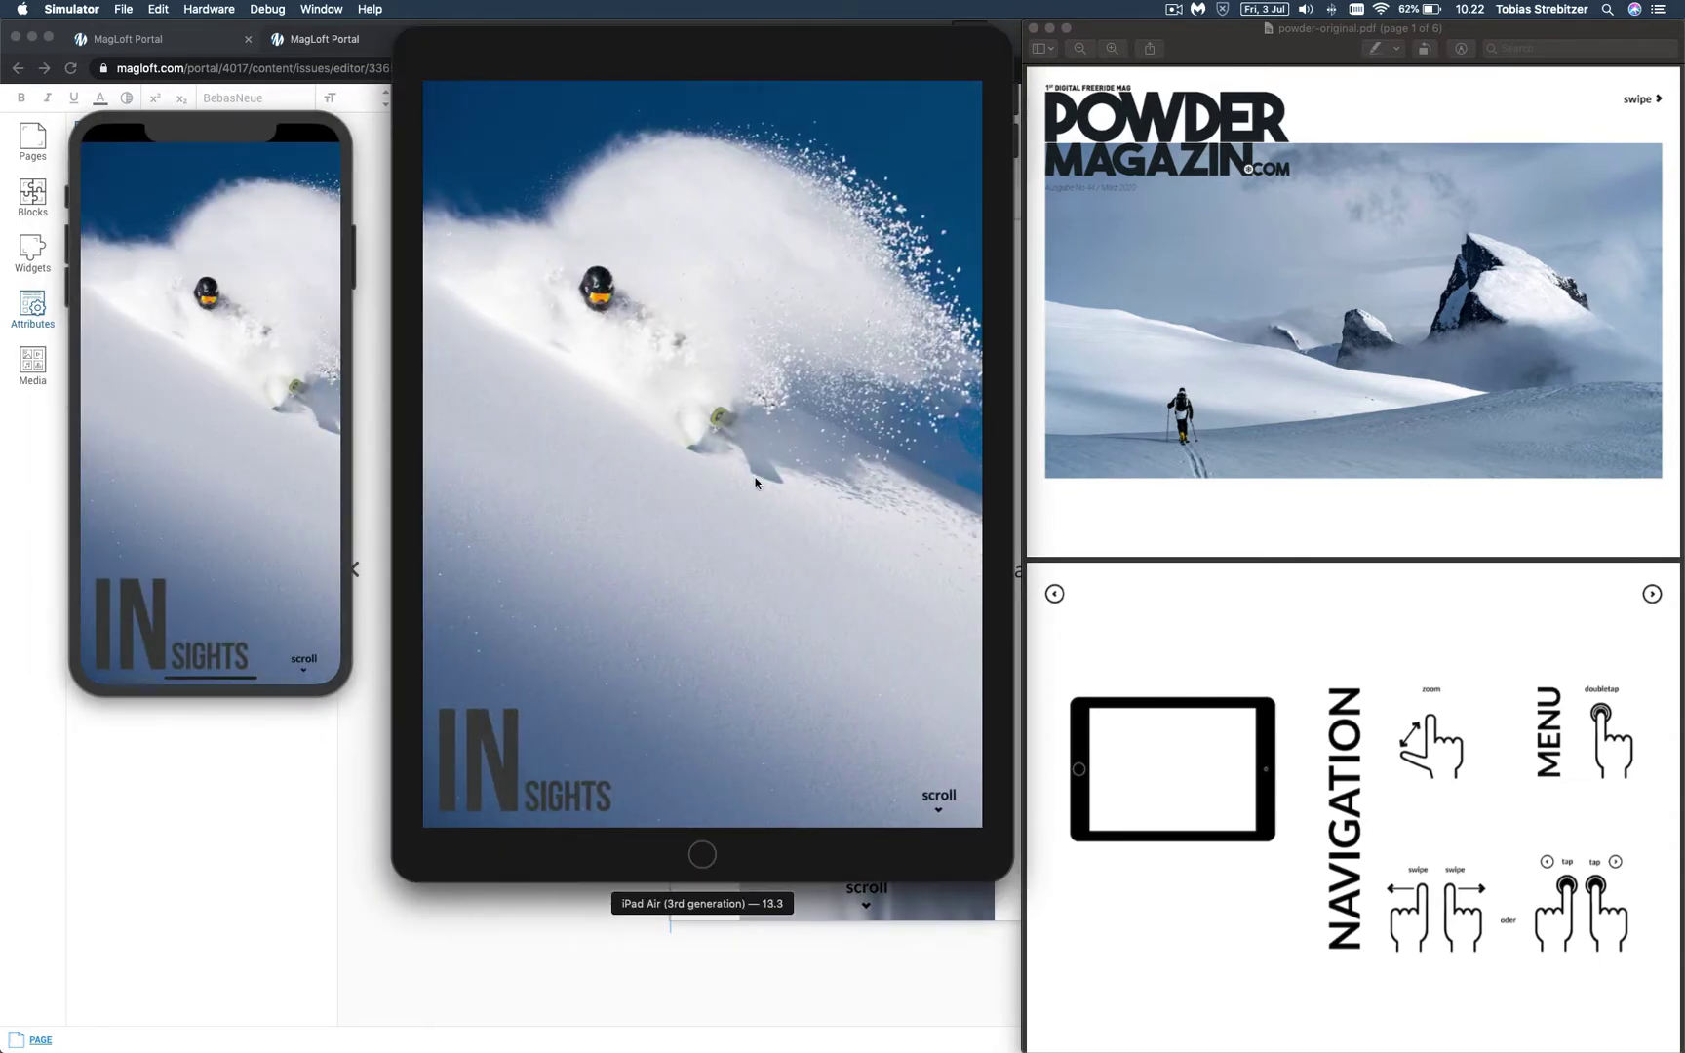
Shift the iPad simulator window slightly right and switch focus between the two devices
drag(704, 908, 750, 916)
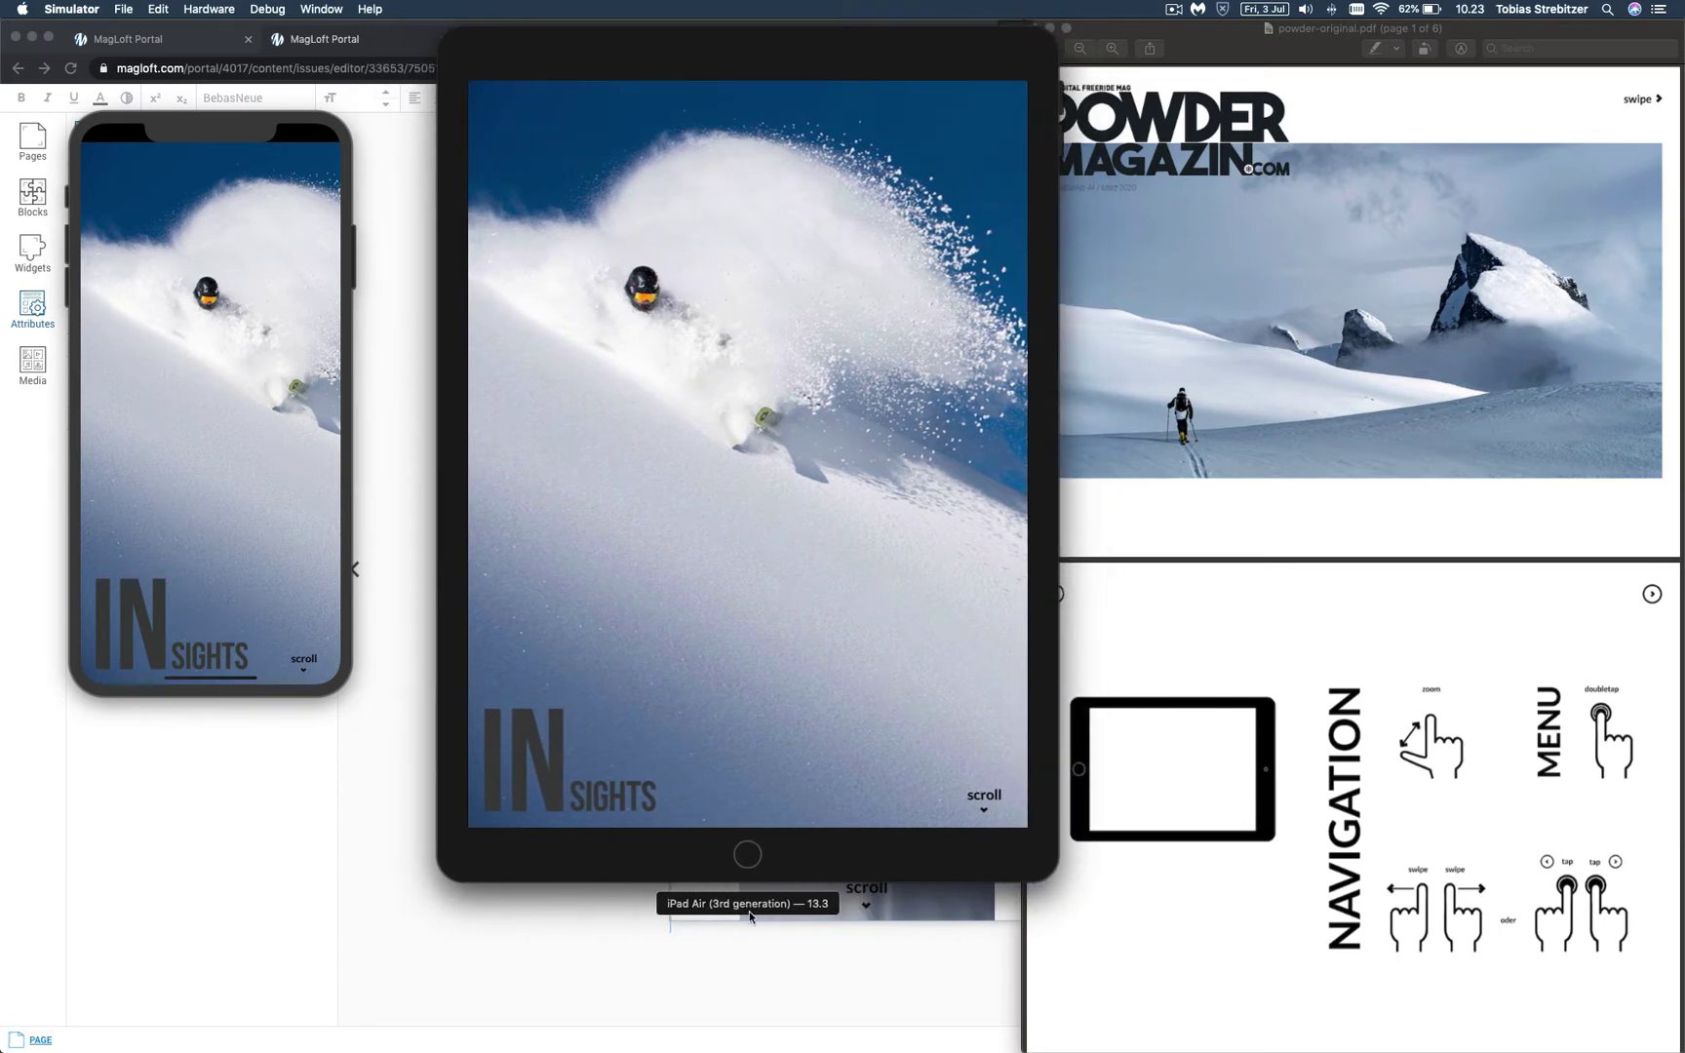
click(114, 365)
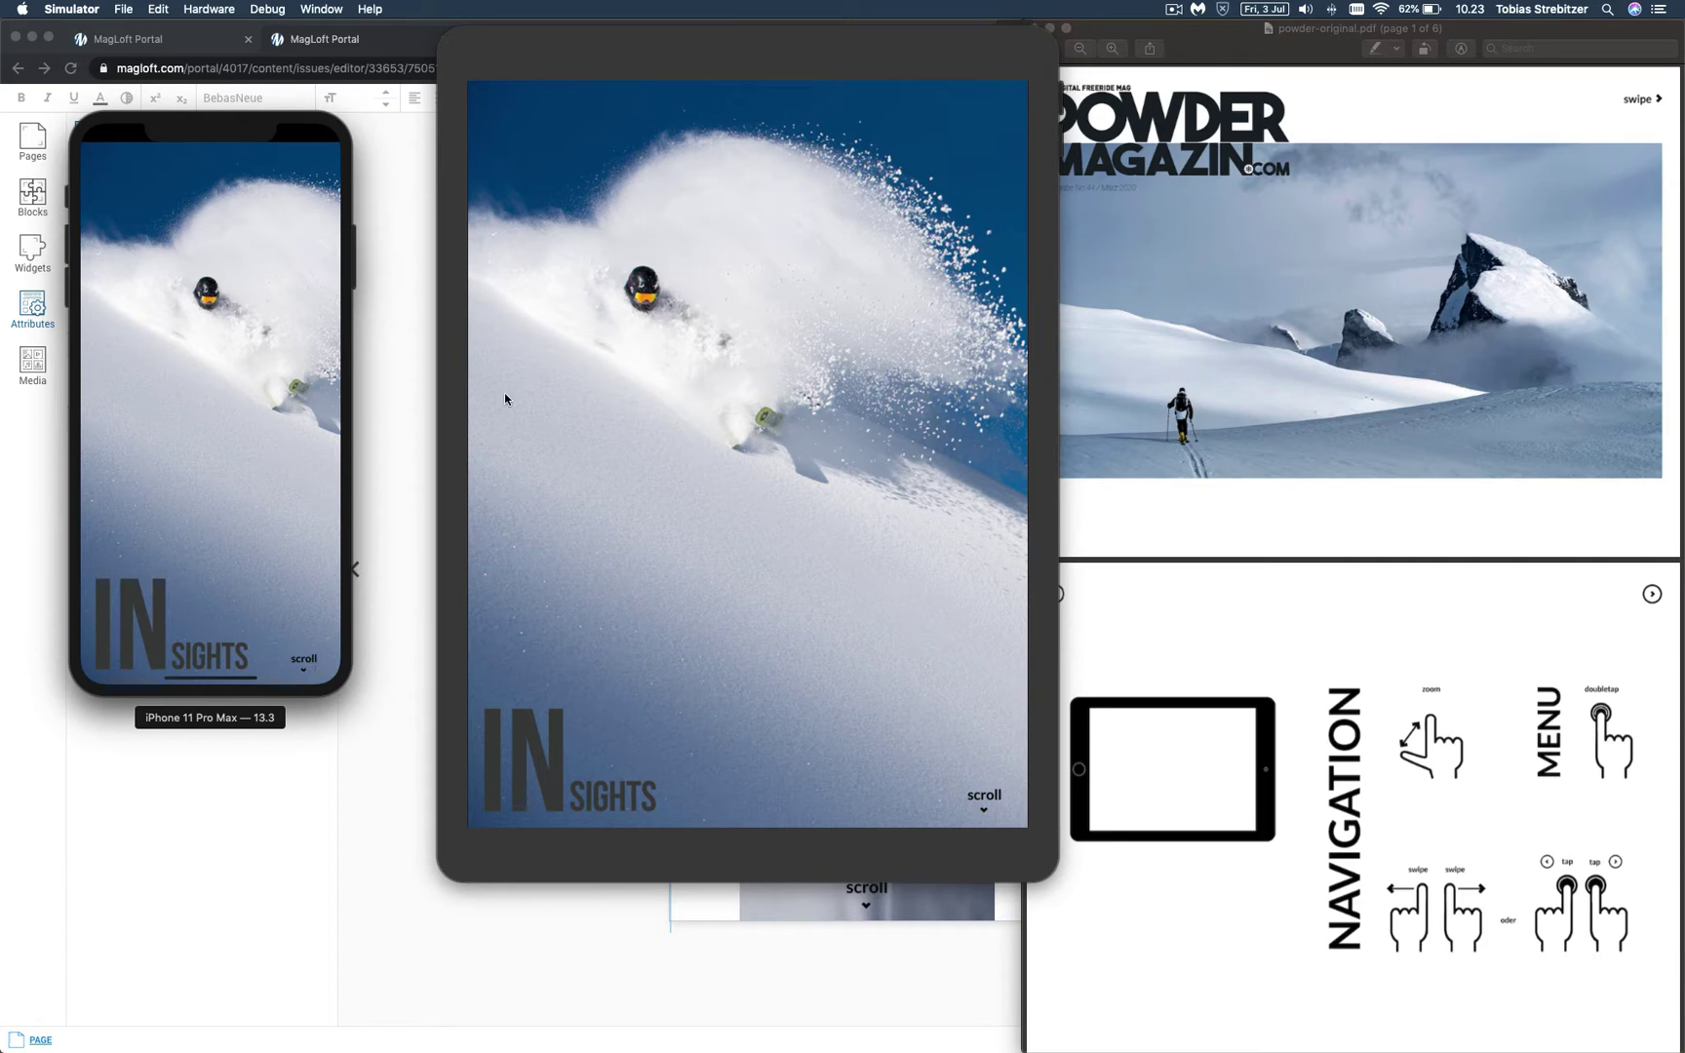
click(709, 323)
click(298, 268)
Rotate the iPhone and iPad to landscape, then lock and wake the iPad
key(super+Right)
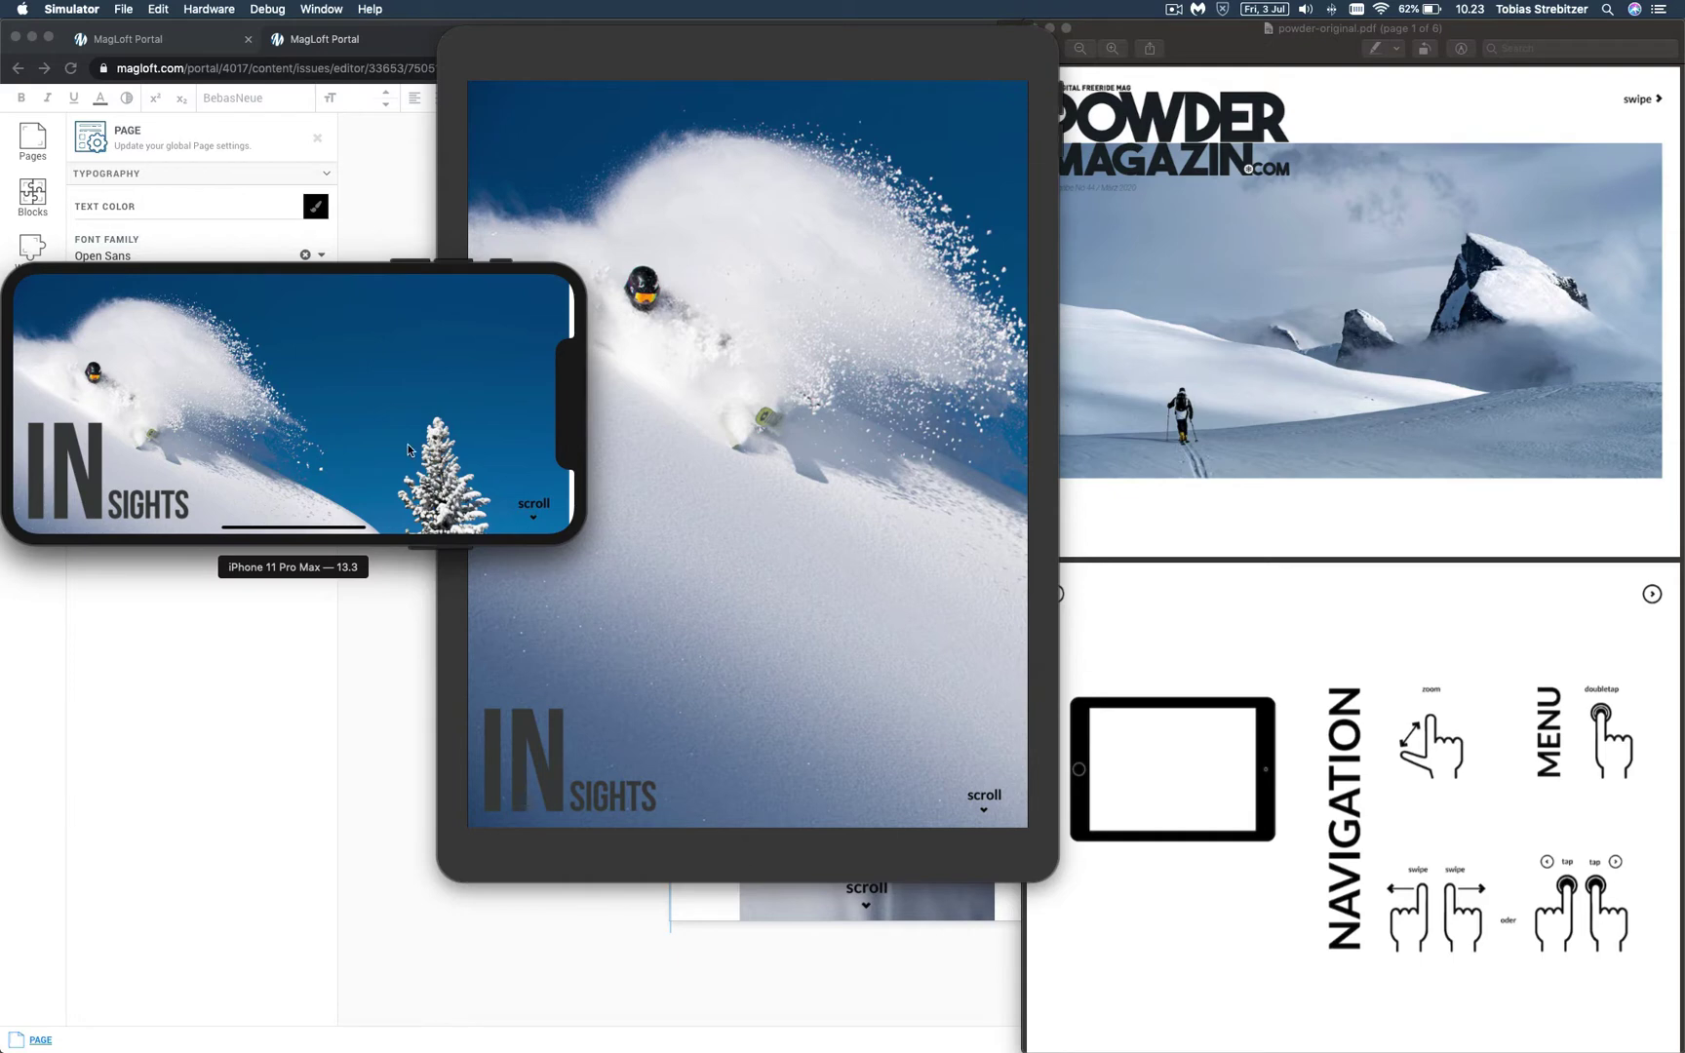
click(744, 400)
key(super+Right)
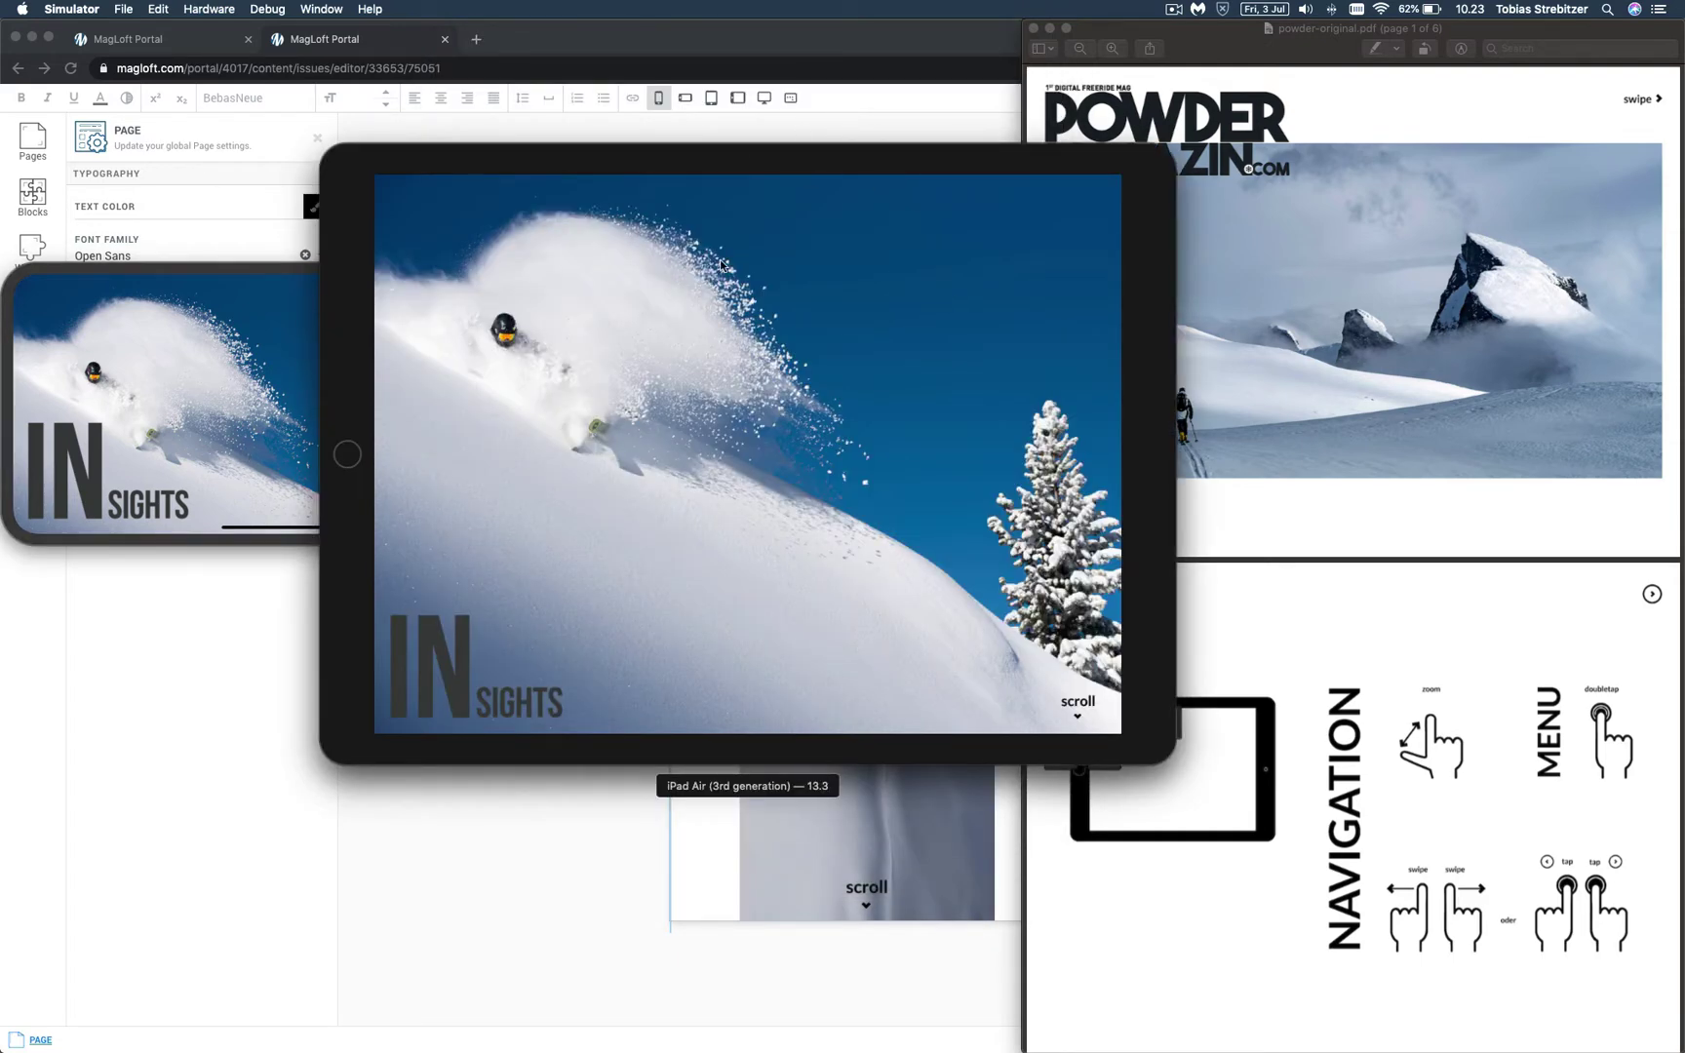
key(super+l)
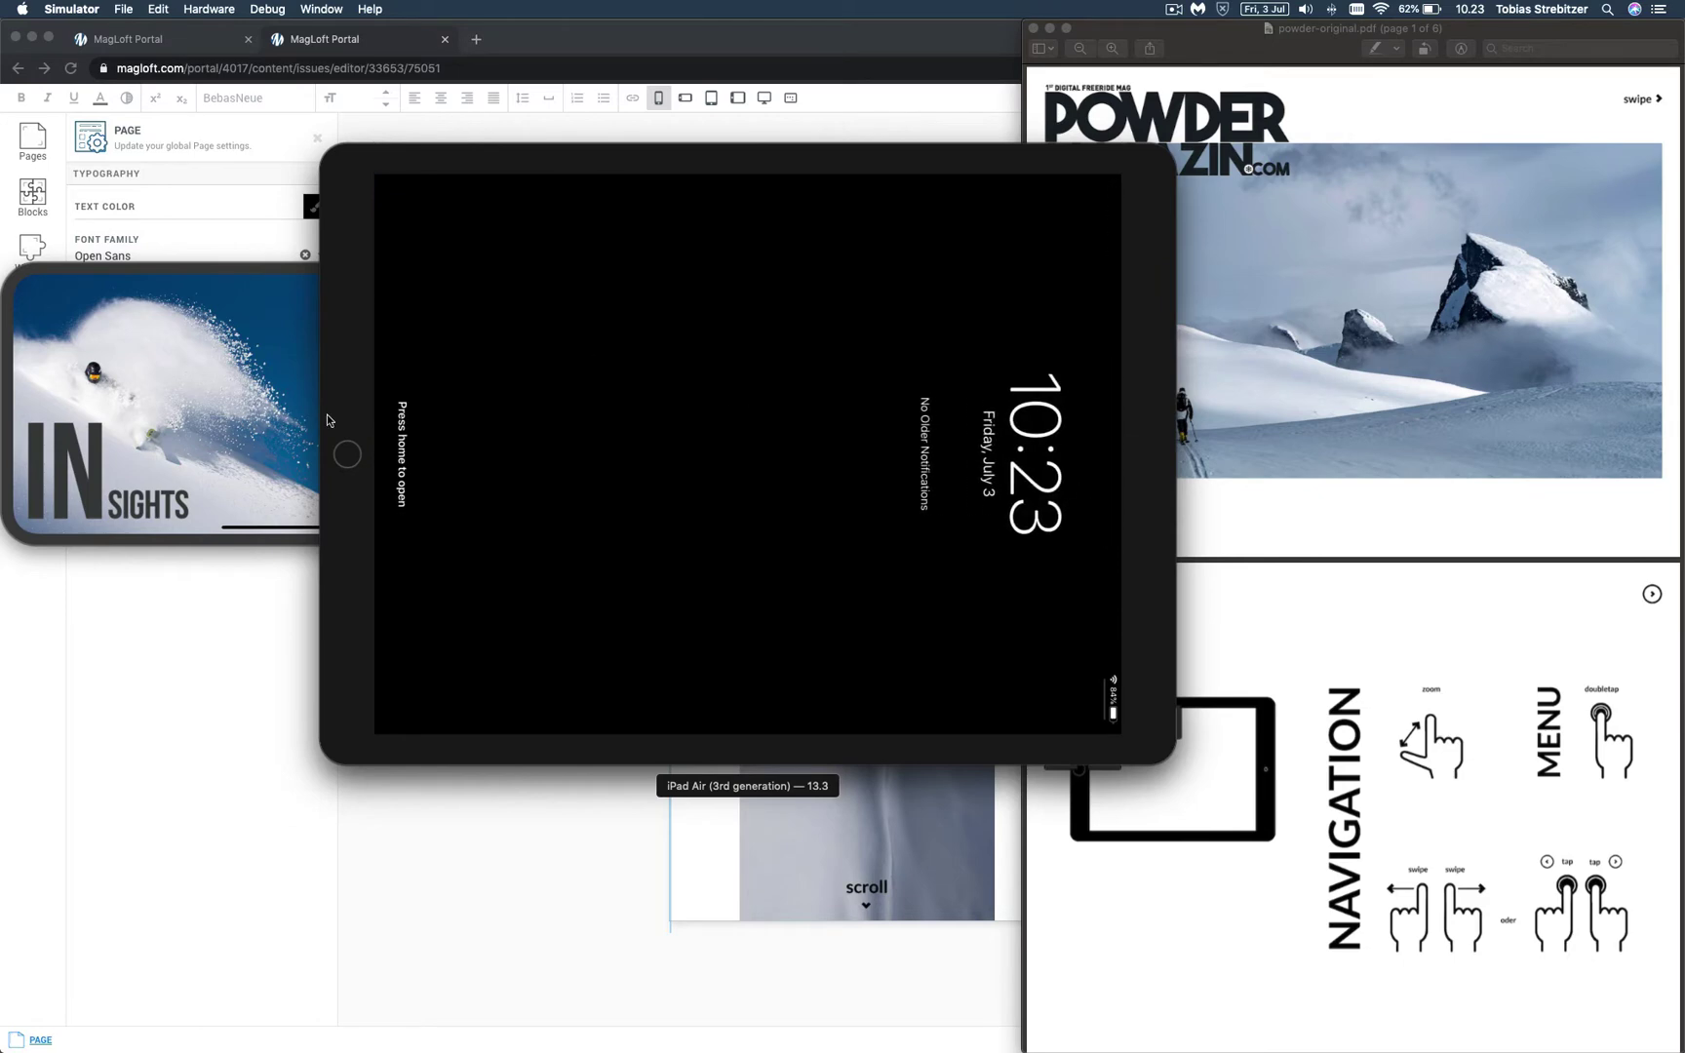
key(shift+super+h)
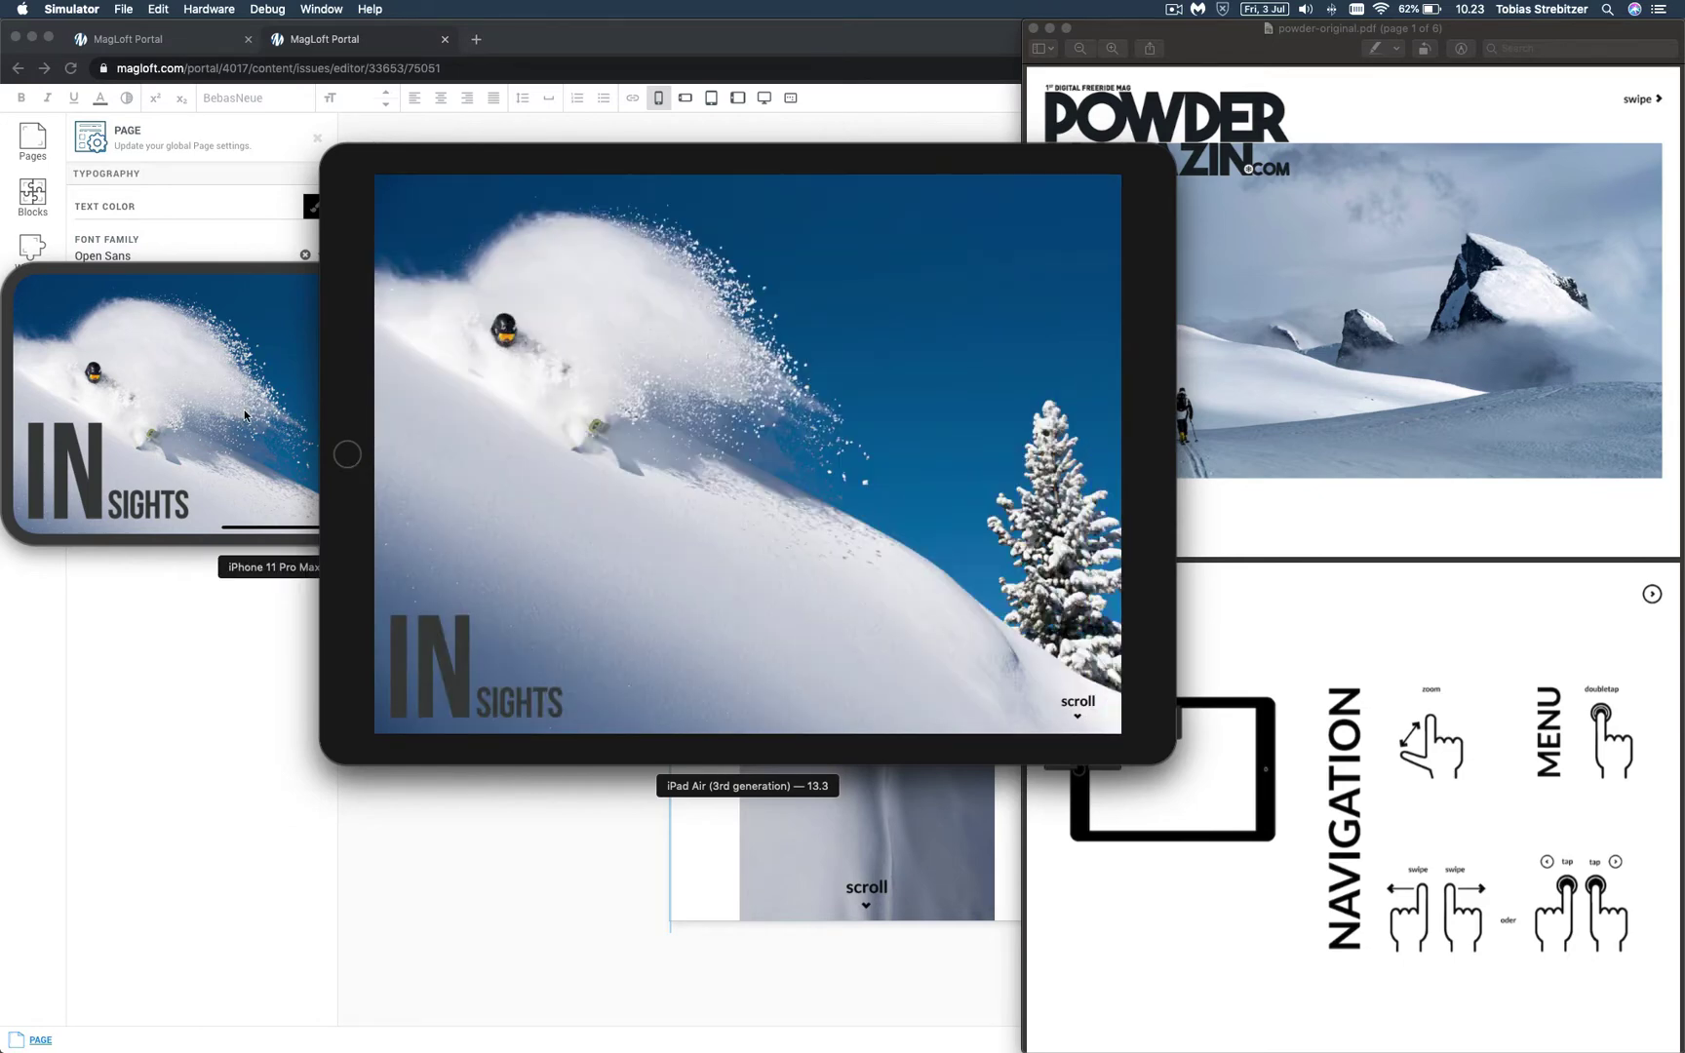
Rotate both devices back to portrait, nudge the iPad right and scroll up to INSIGHTS
click(244, 415)
key(super+Left)
click(705, 164)
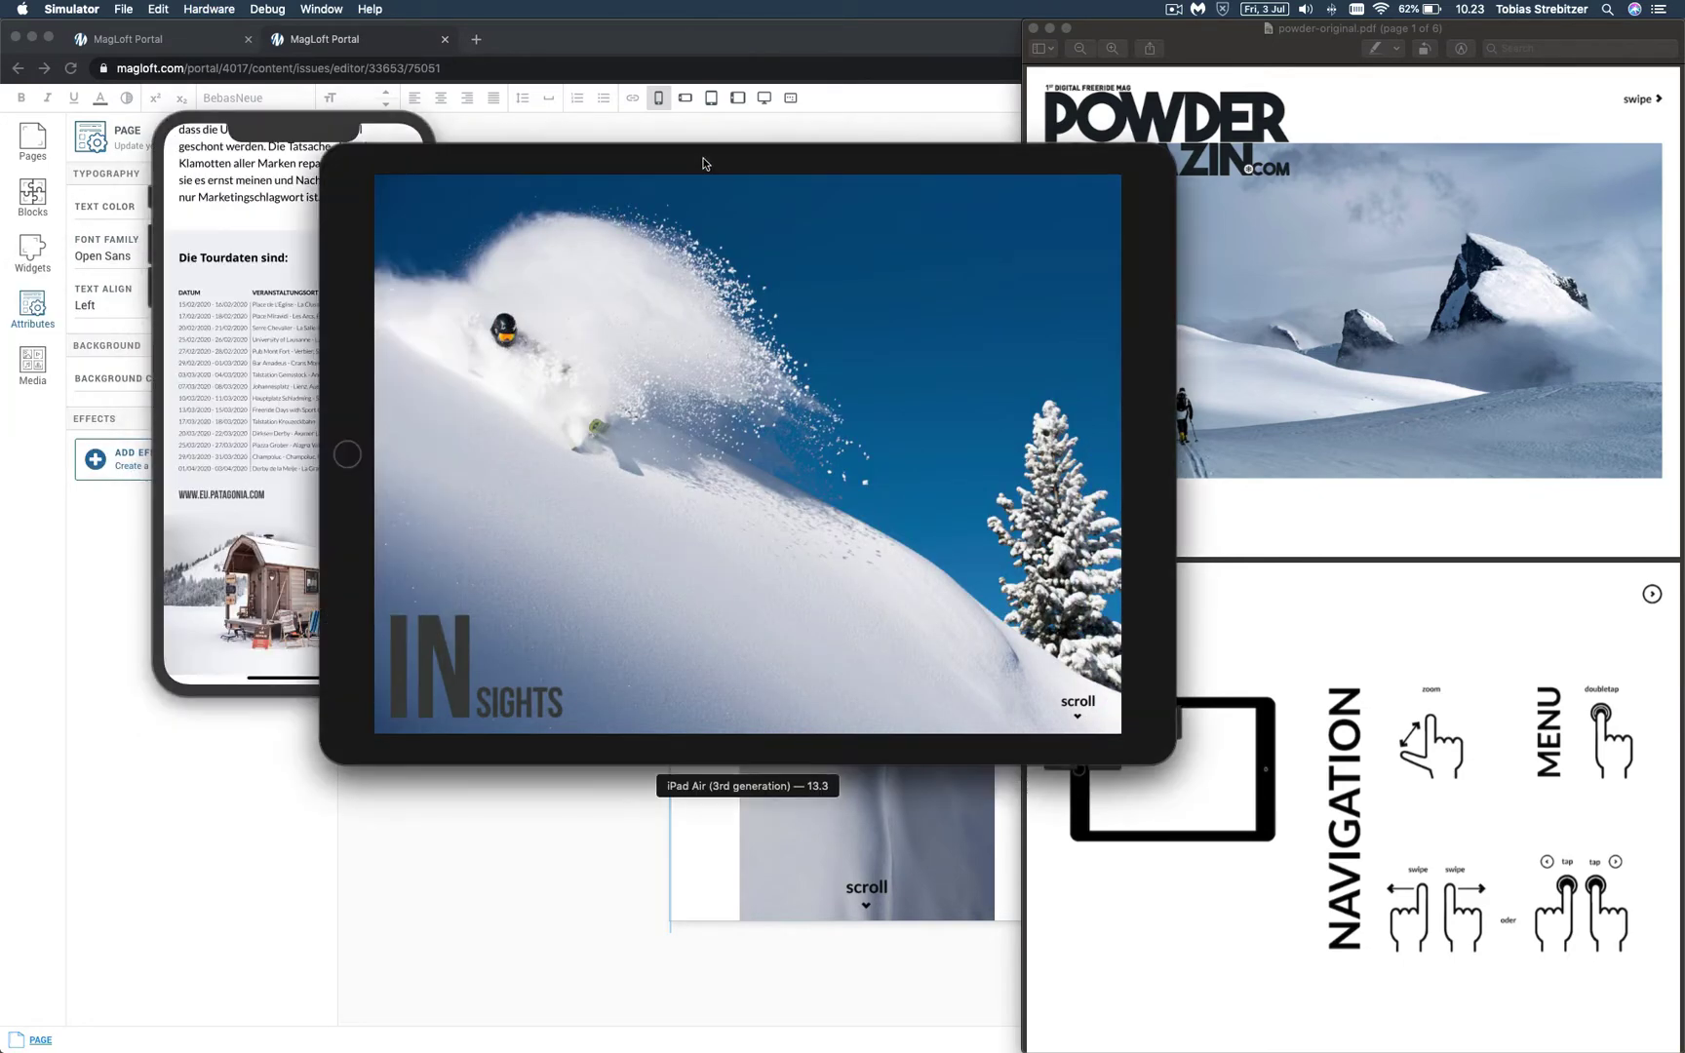
key(super+Left)
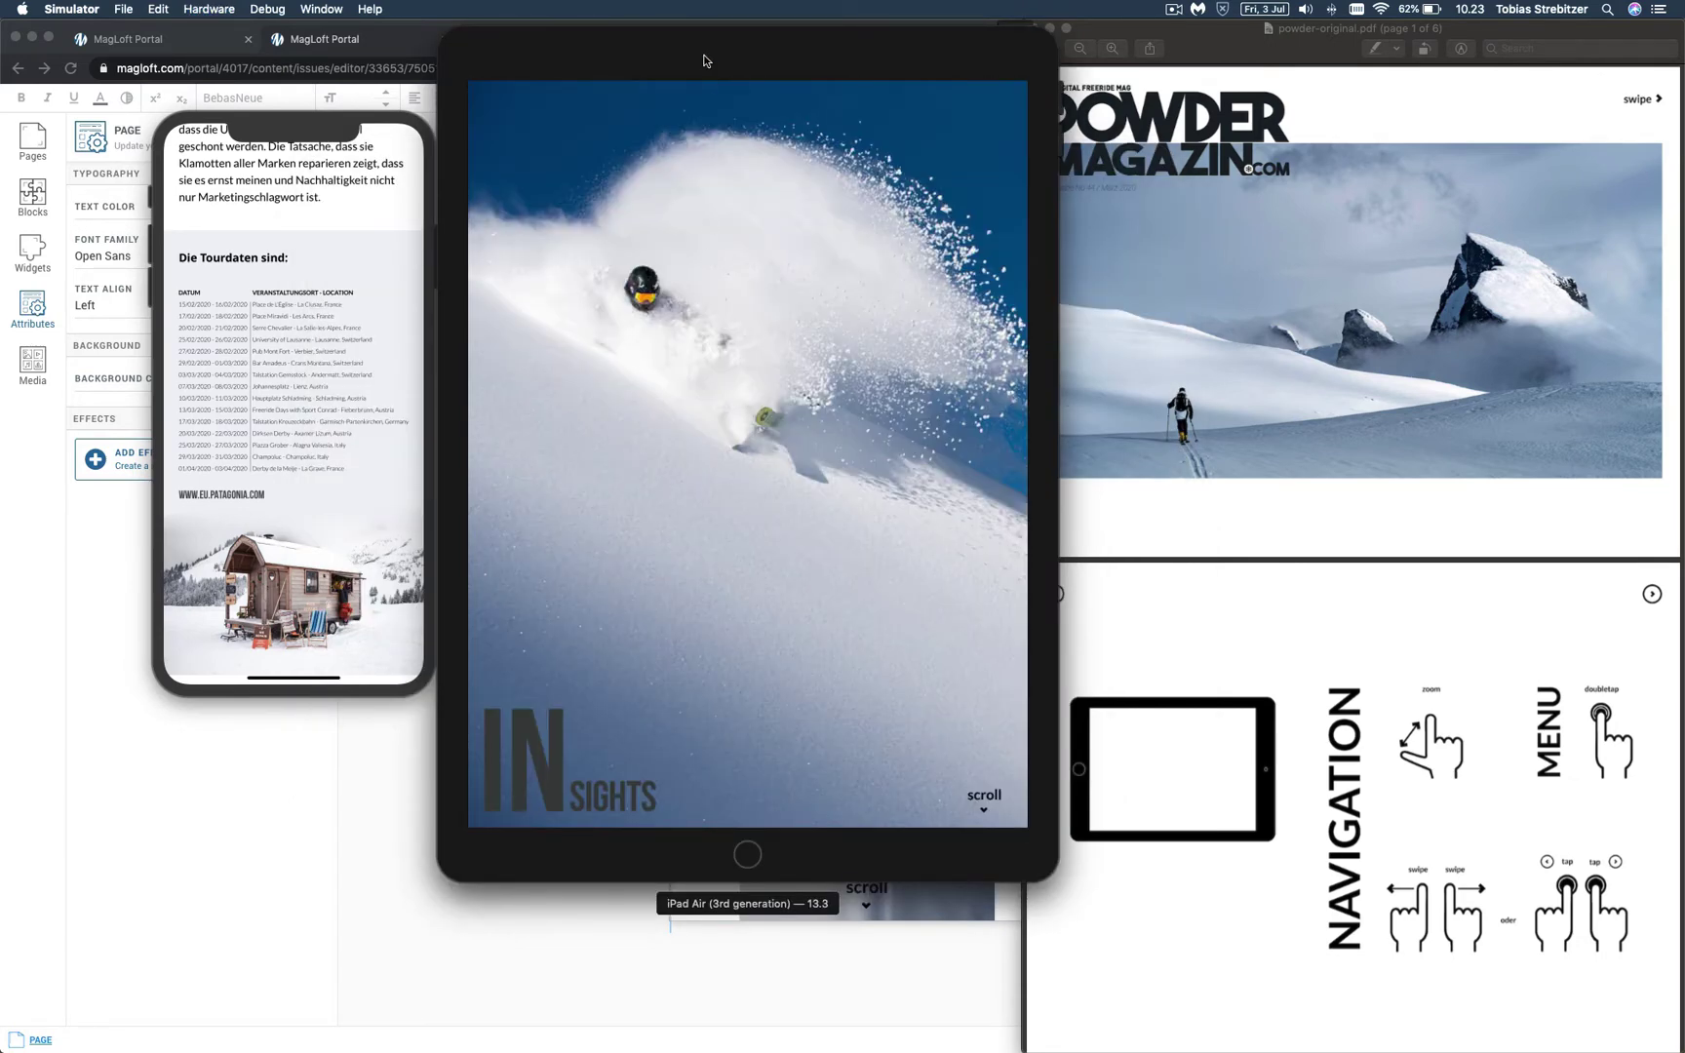
mouse_move(705, 60)
mouse_down()
mouse_move(764, 57)
mouse_move(736, 55)
mouse_up()
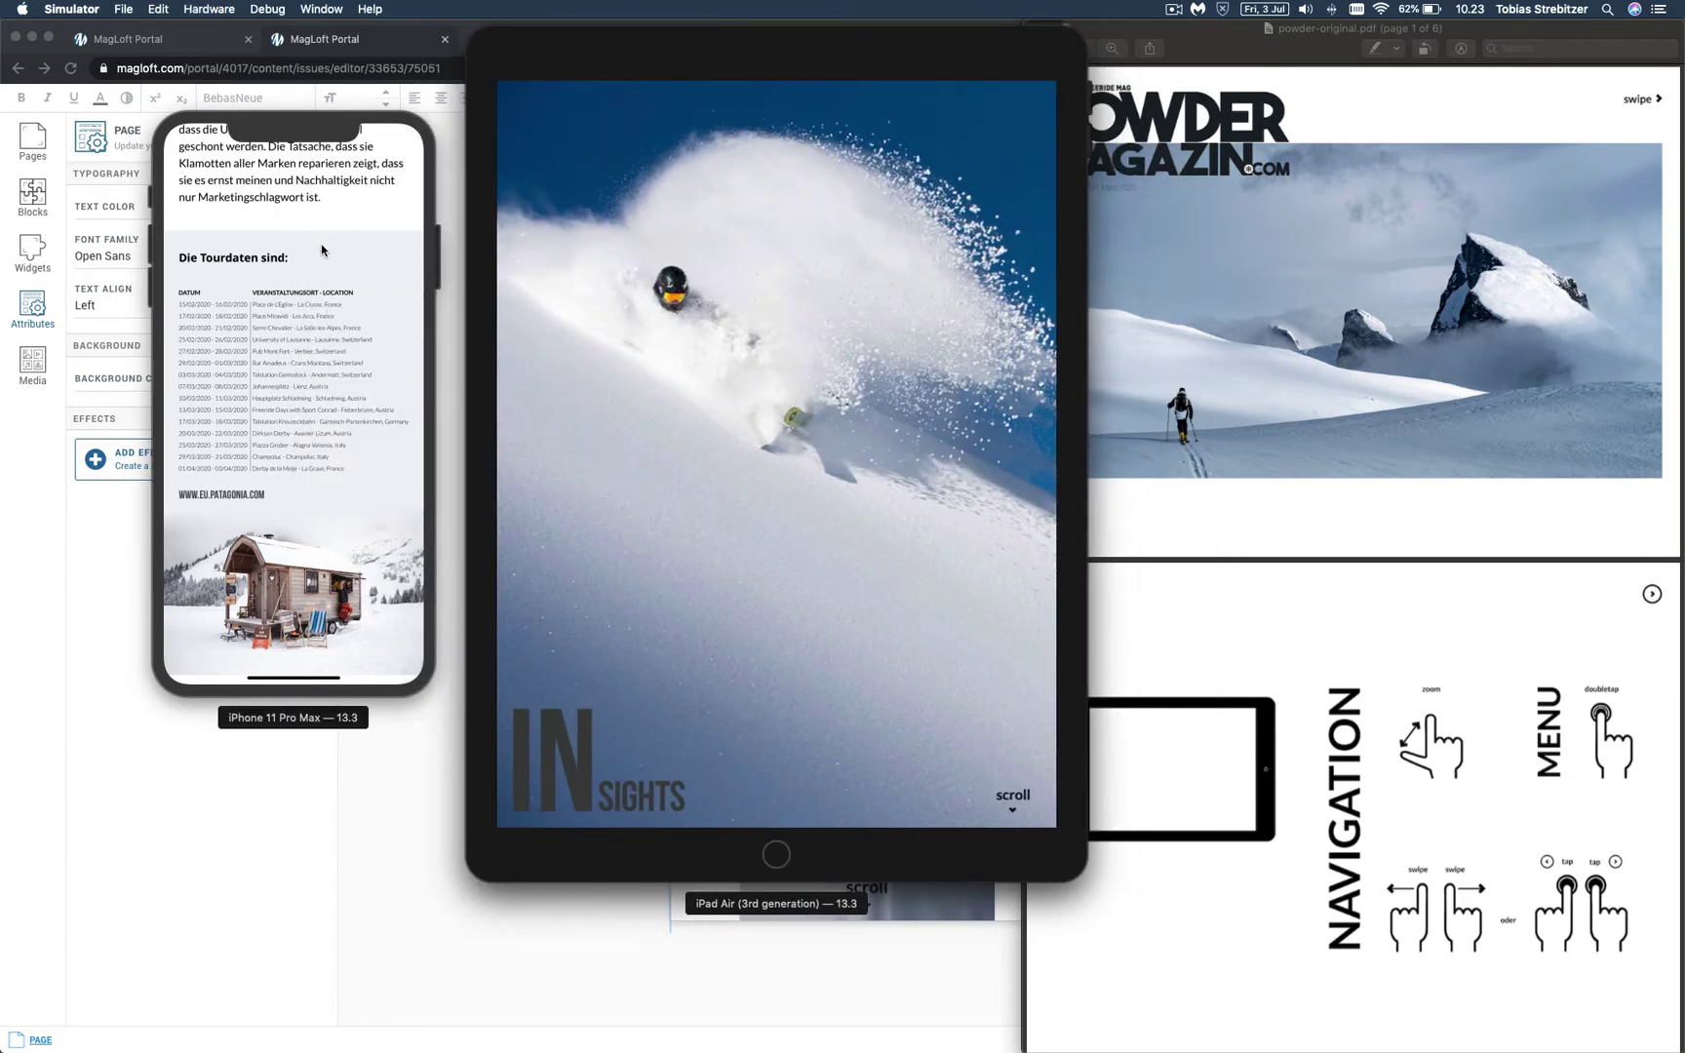
scroll(293, 439, up, 15)
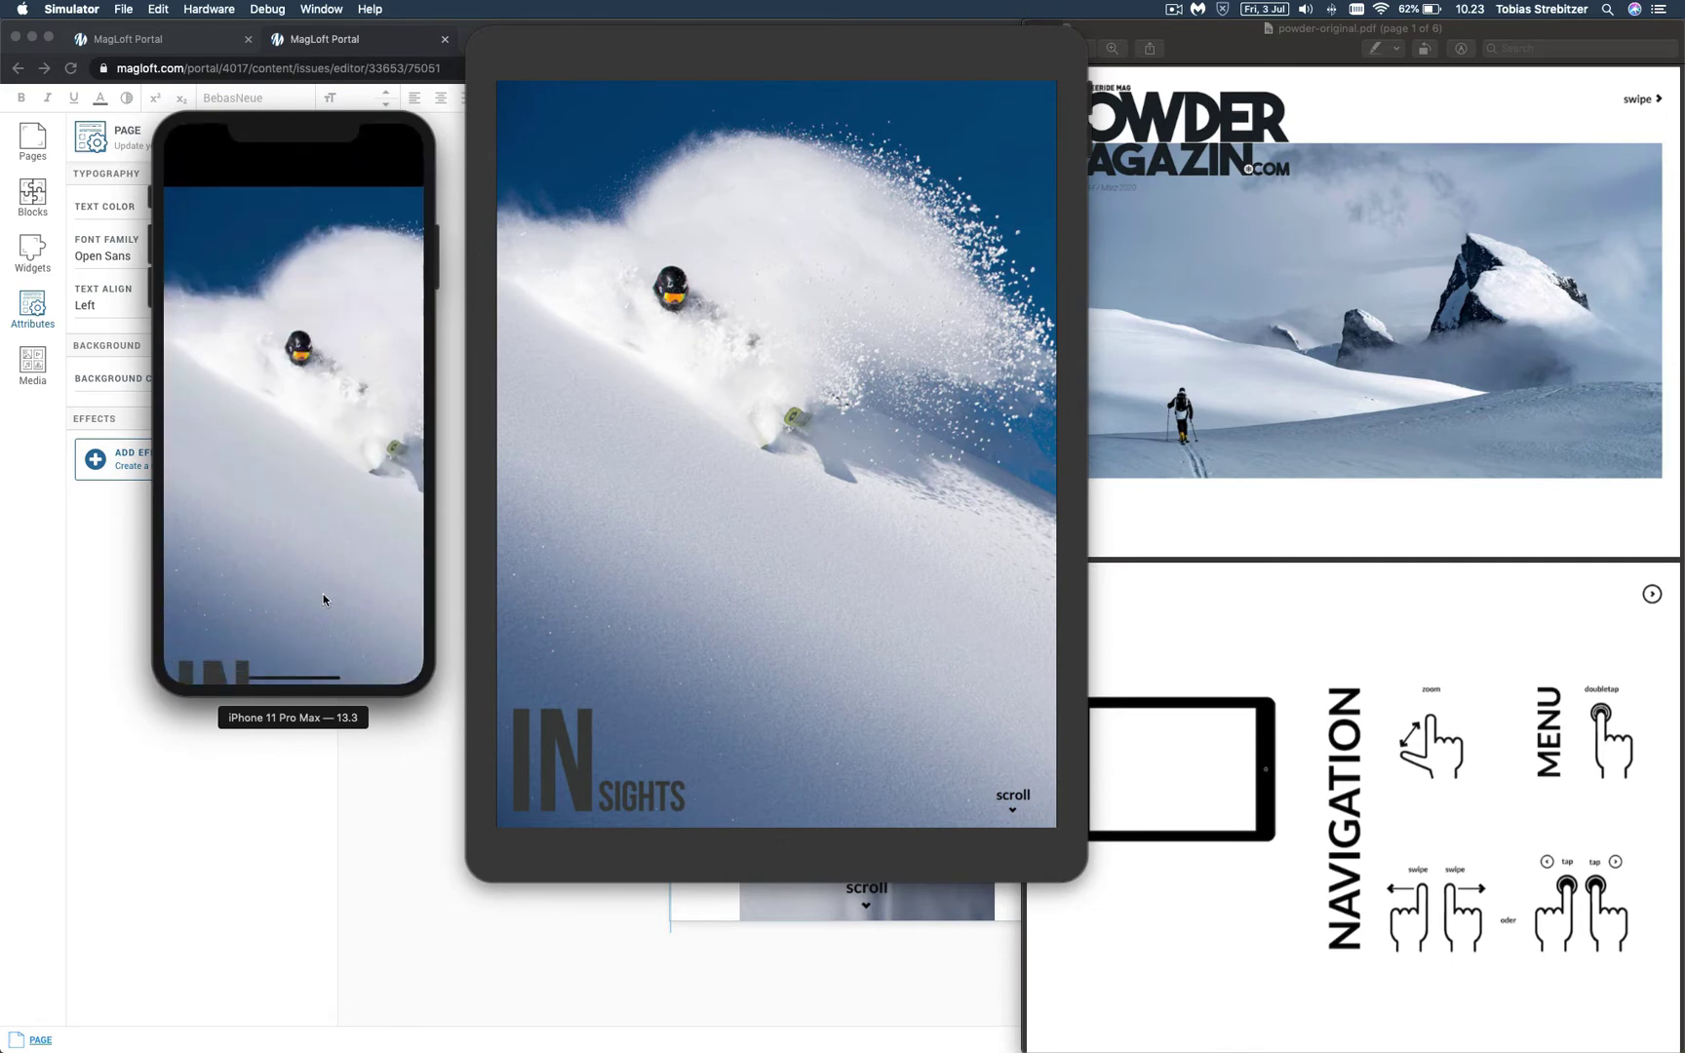
Scroll through the Patagonia Worn Wear Tour text, advancing the iPhone preview into the article
scroll(322, 594, down, 10)
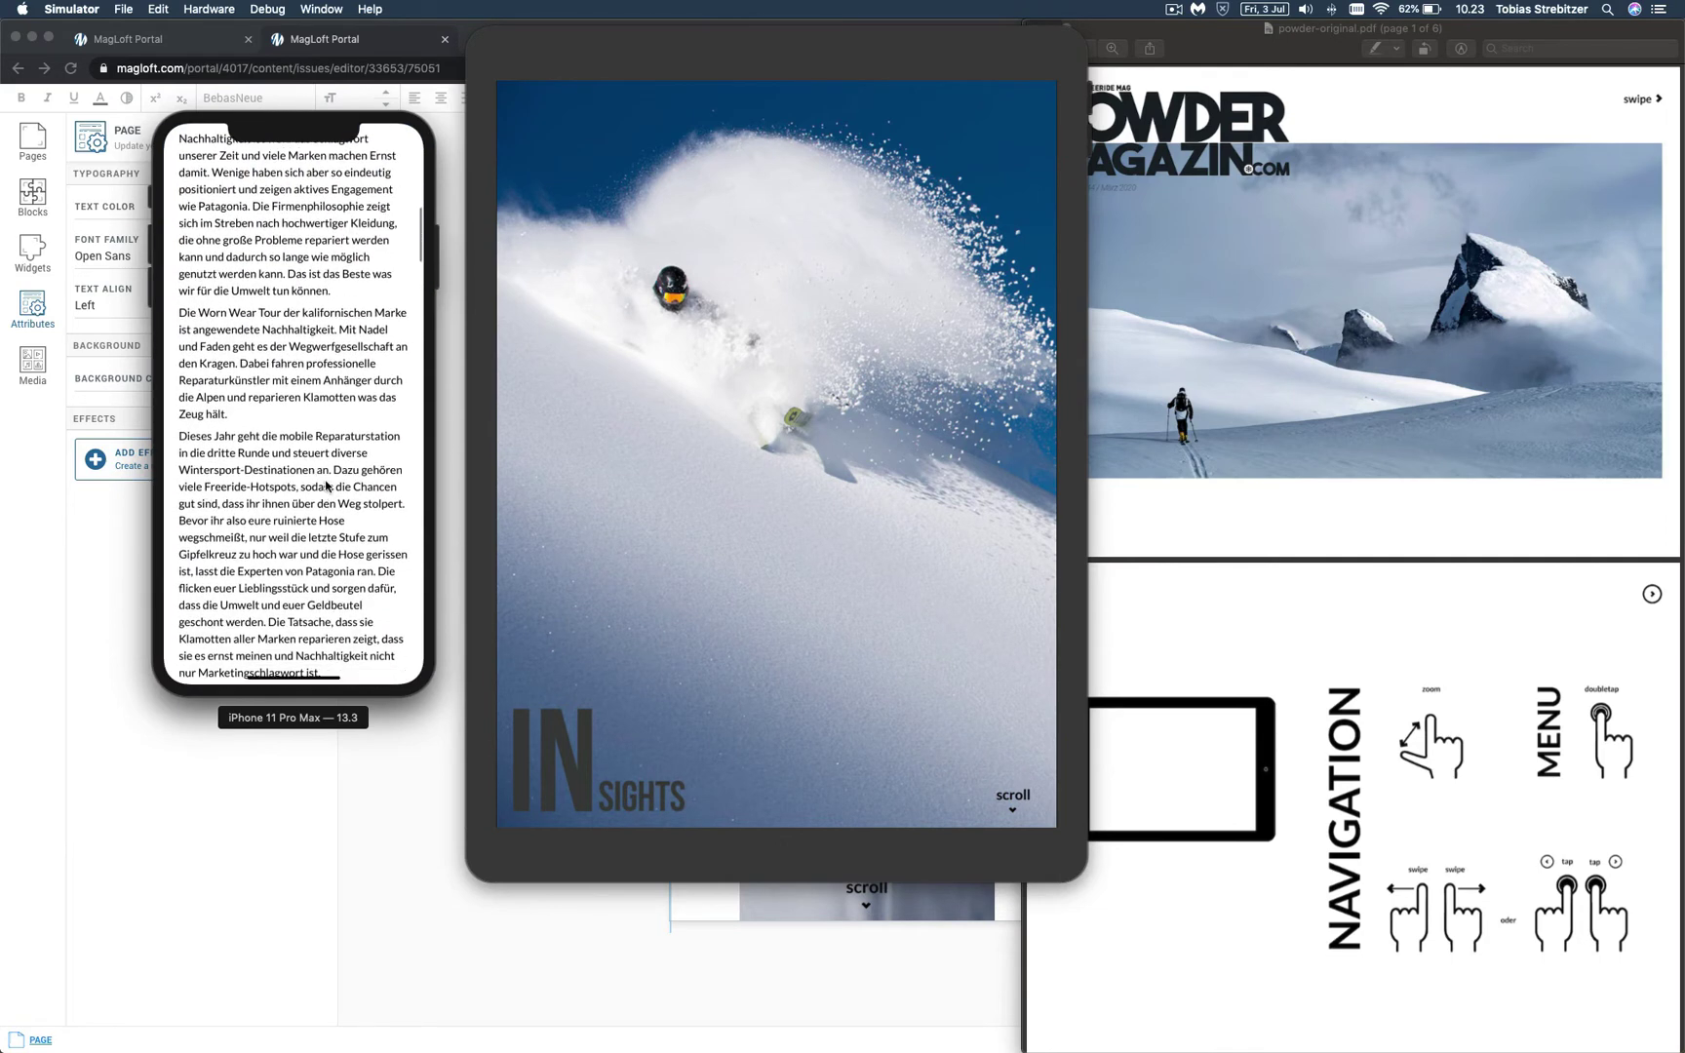
scroll(327, 481, up, 5)
scroll(770, 604, down, 10)
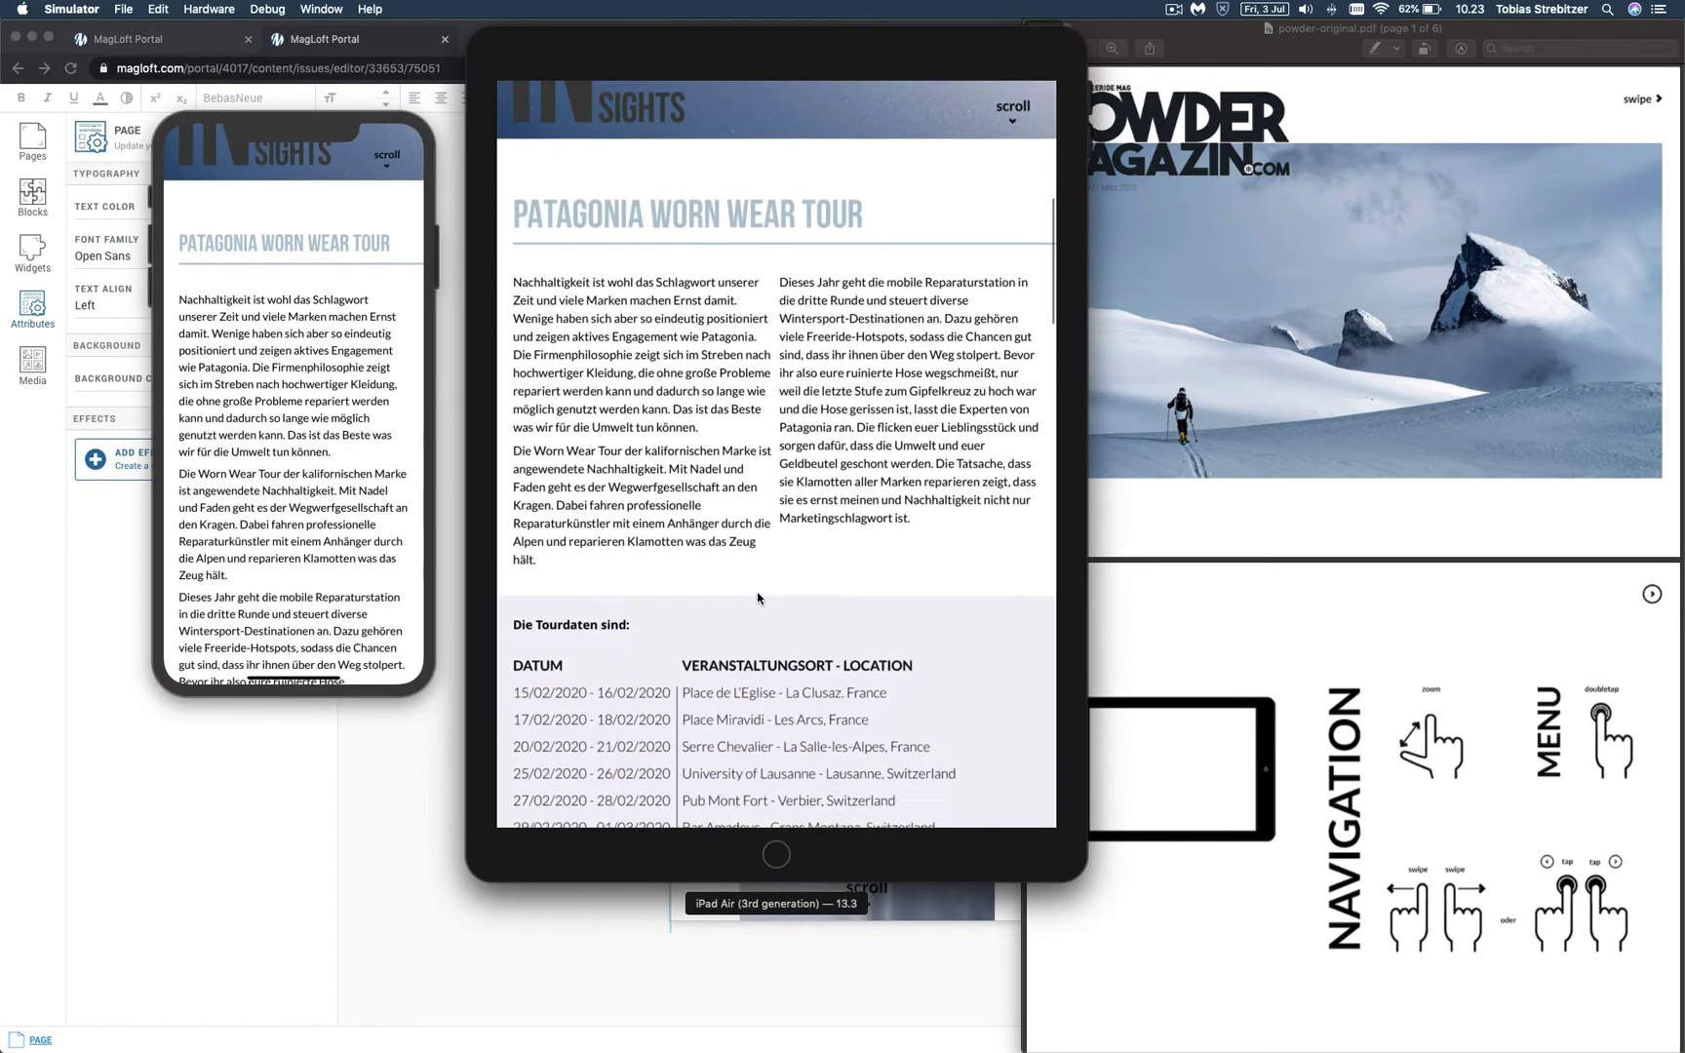
scroll(758, 597, up, 2)
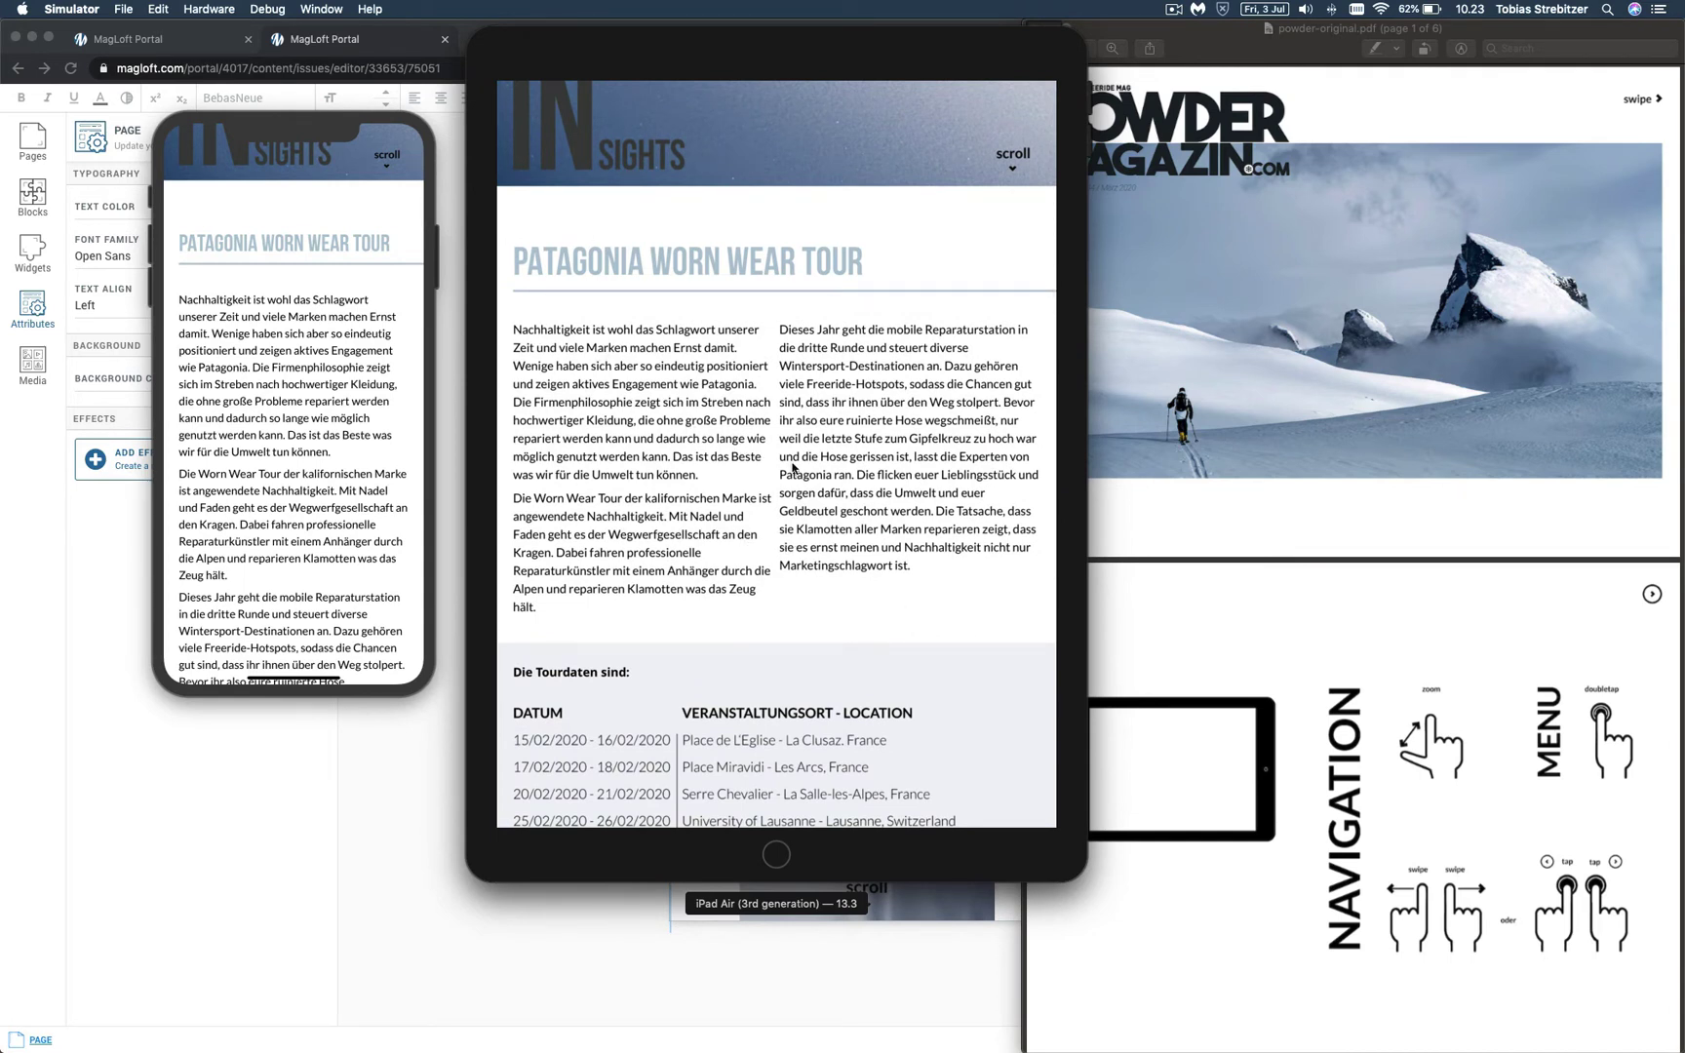
click(310, 407)
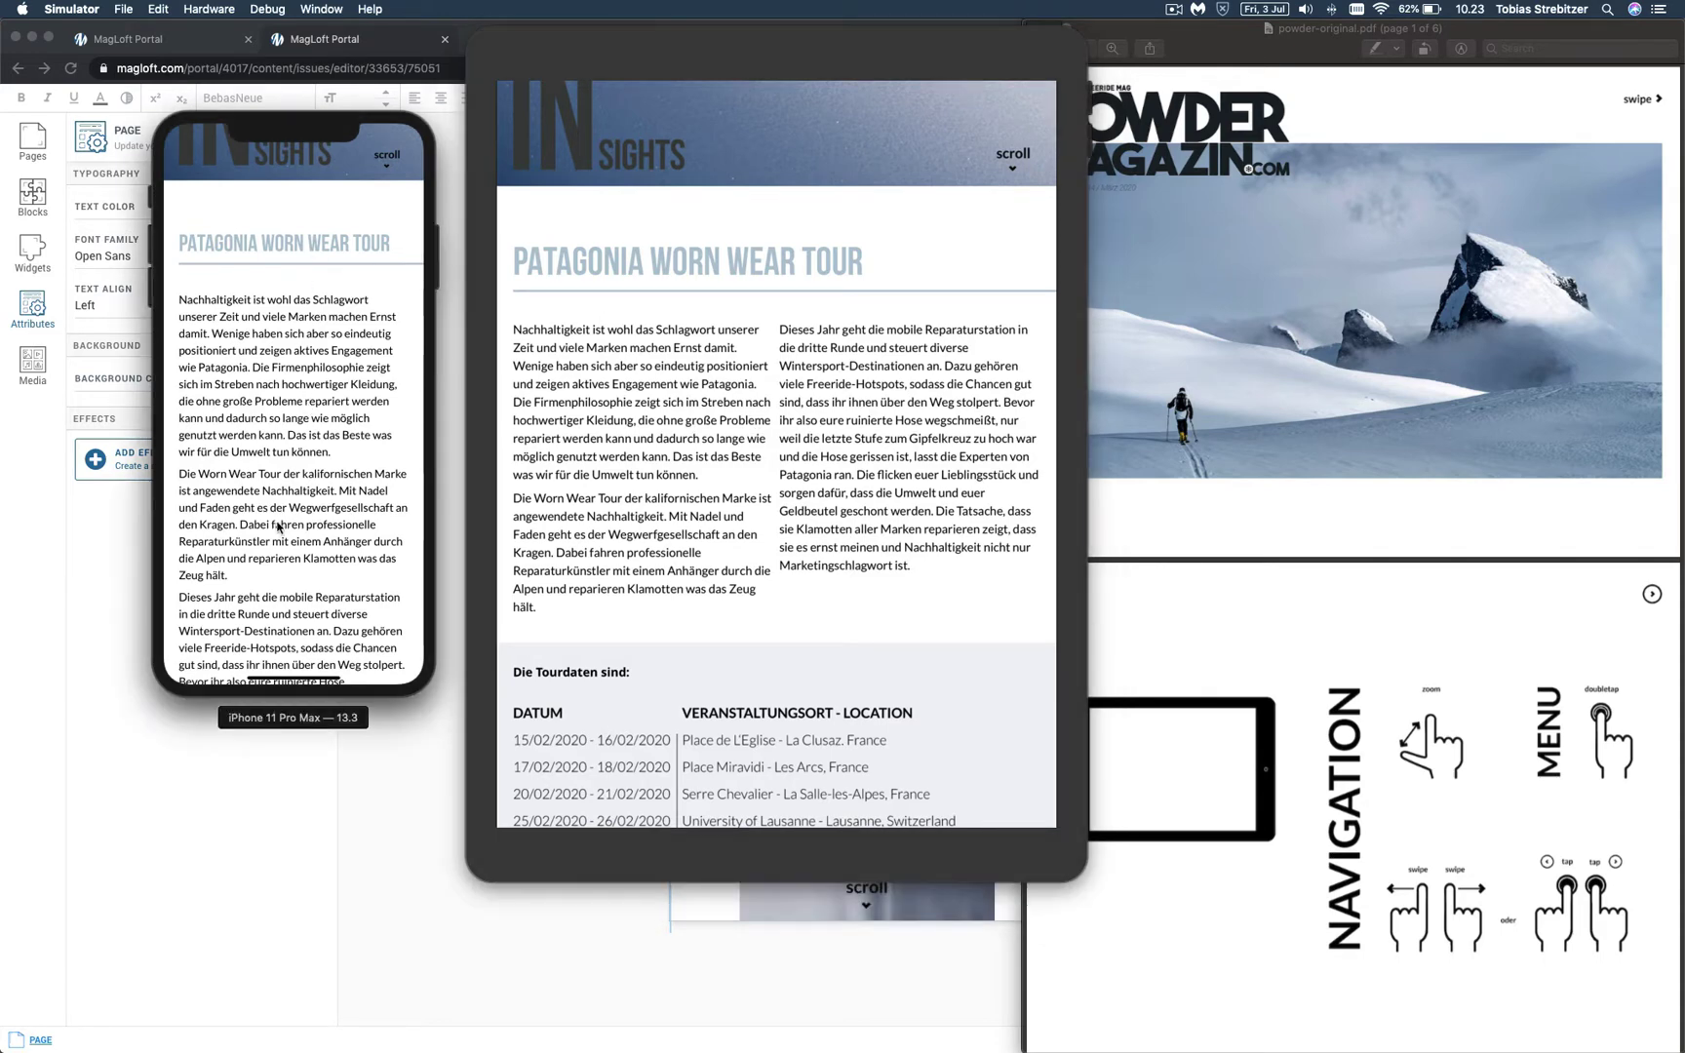
drag(274, 579, 281, 465)
scroll(293, 463, down, 3)
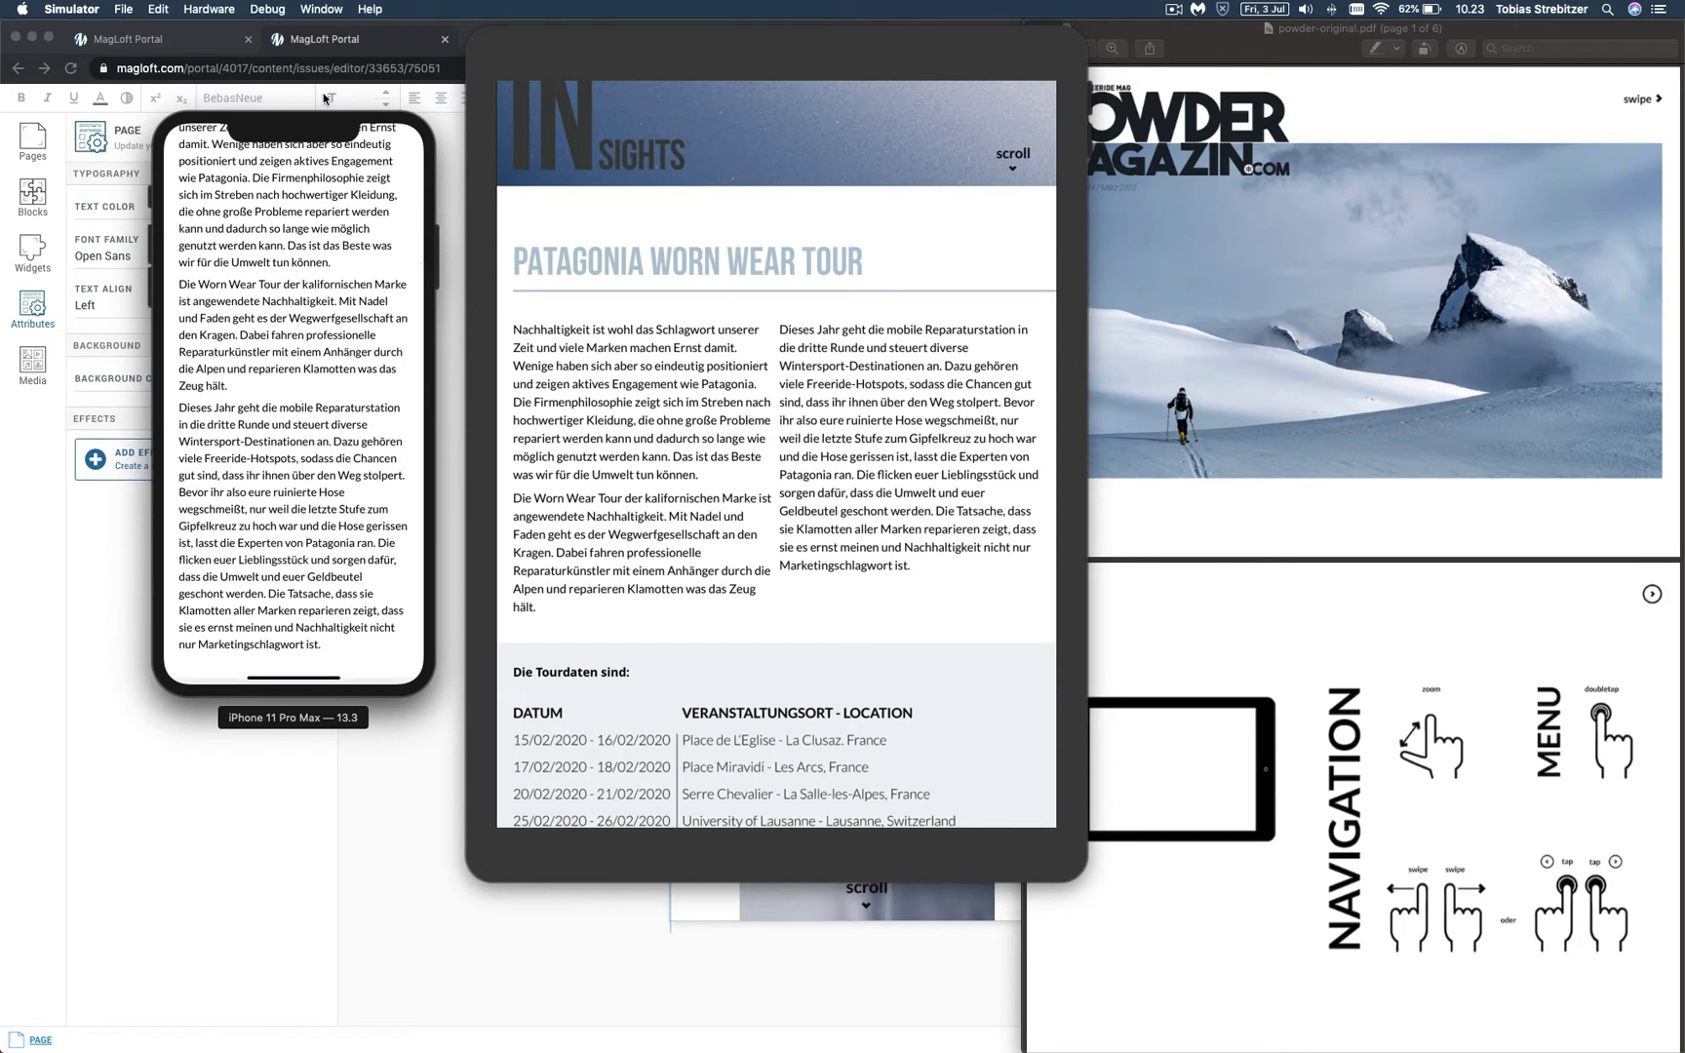
scroll(333, 314, up, 5)
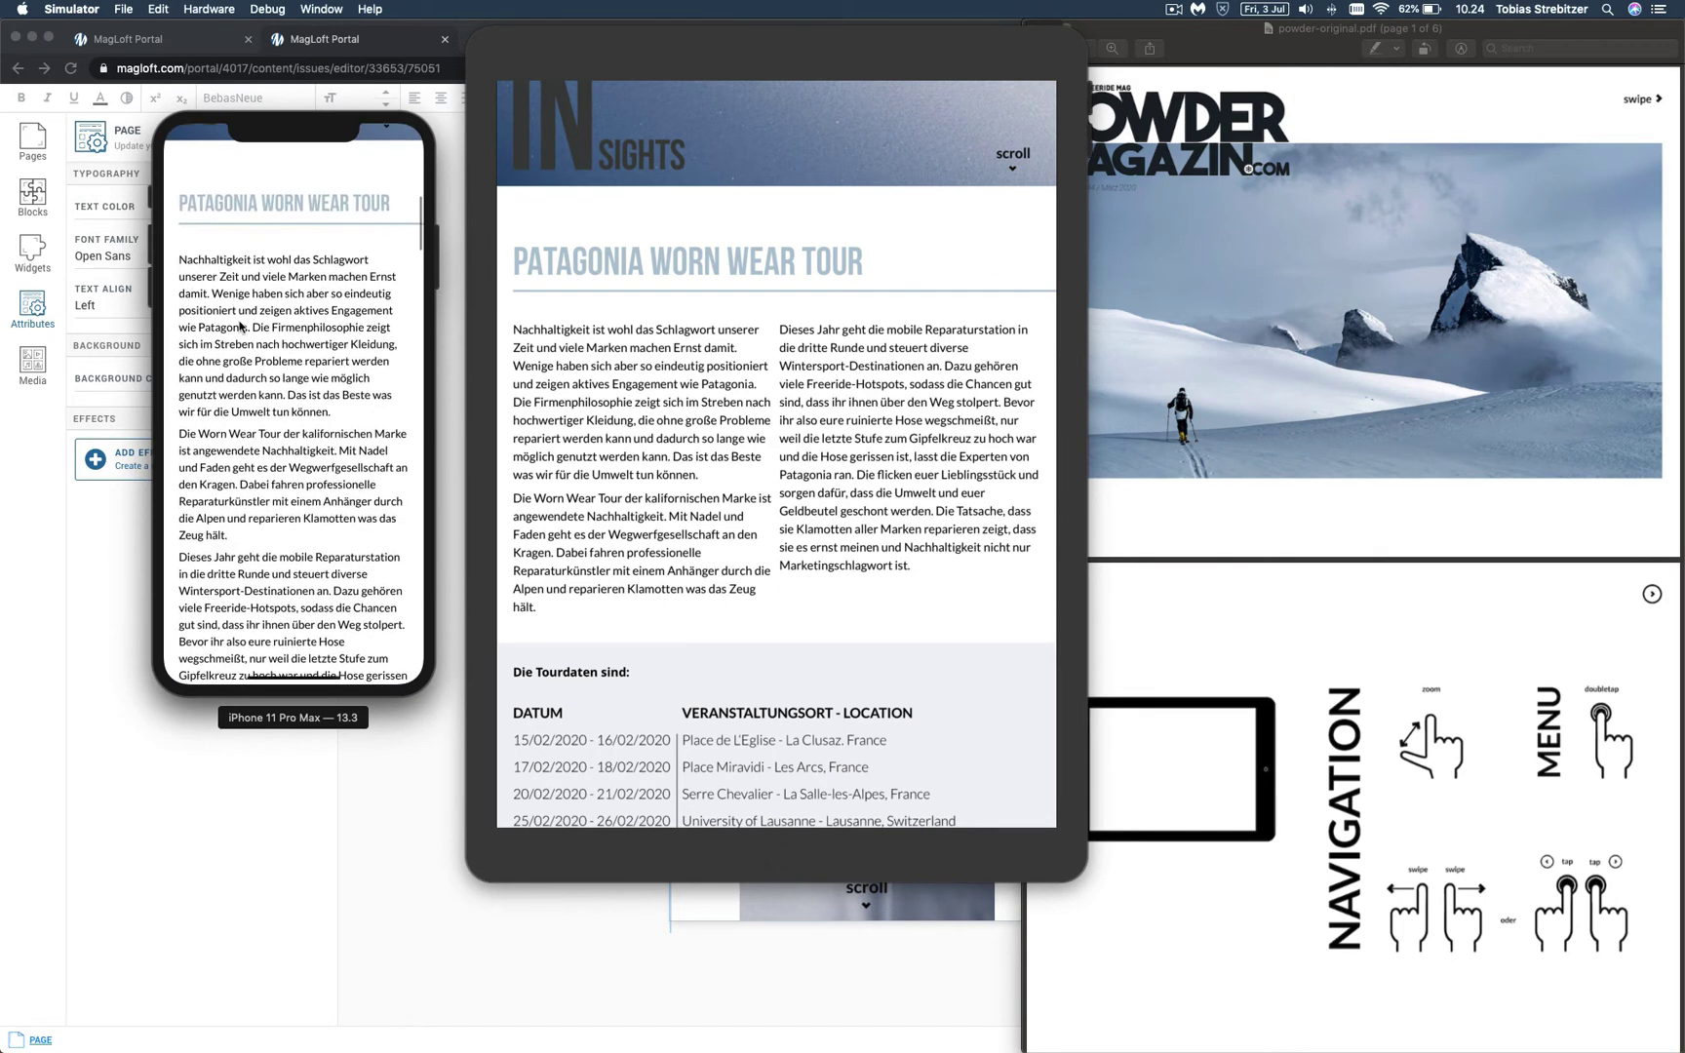
scroll(255, 487, down, 2)
Move both iPad and iPhone past the tour dates into the ABS section's A.LIGHT to A.WEAR images
click(828, 322)
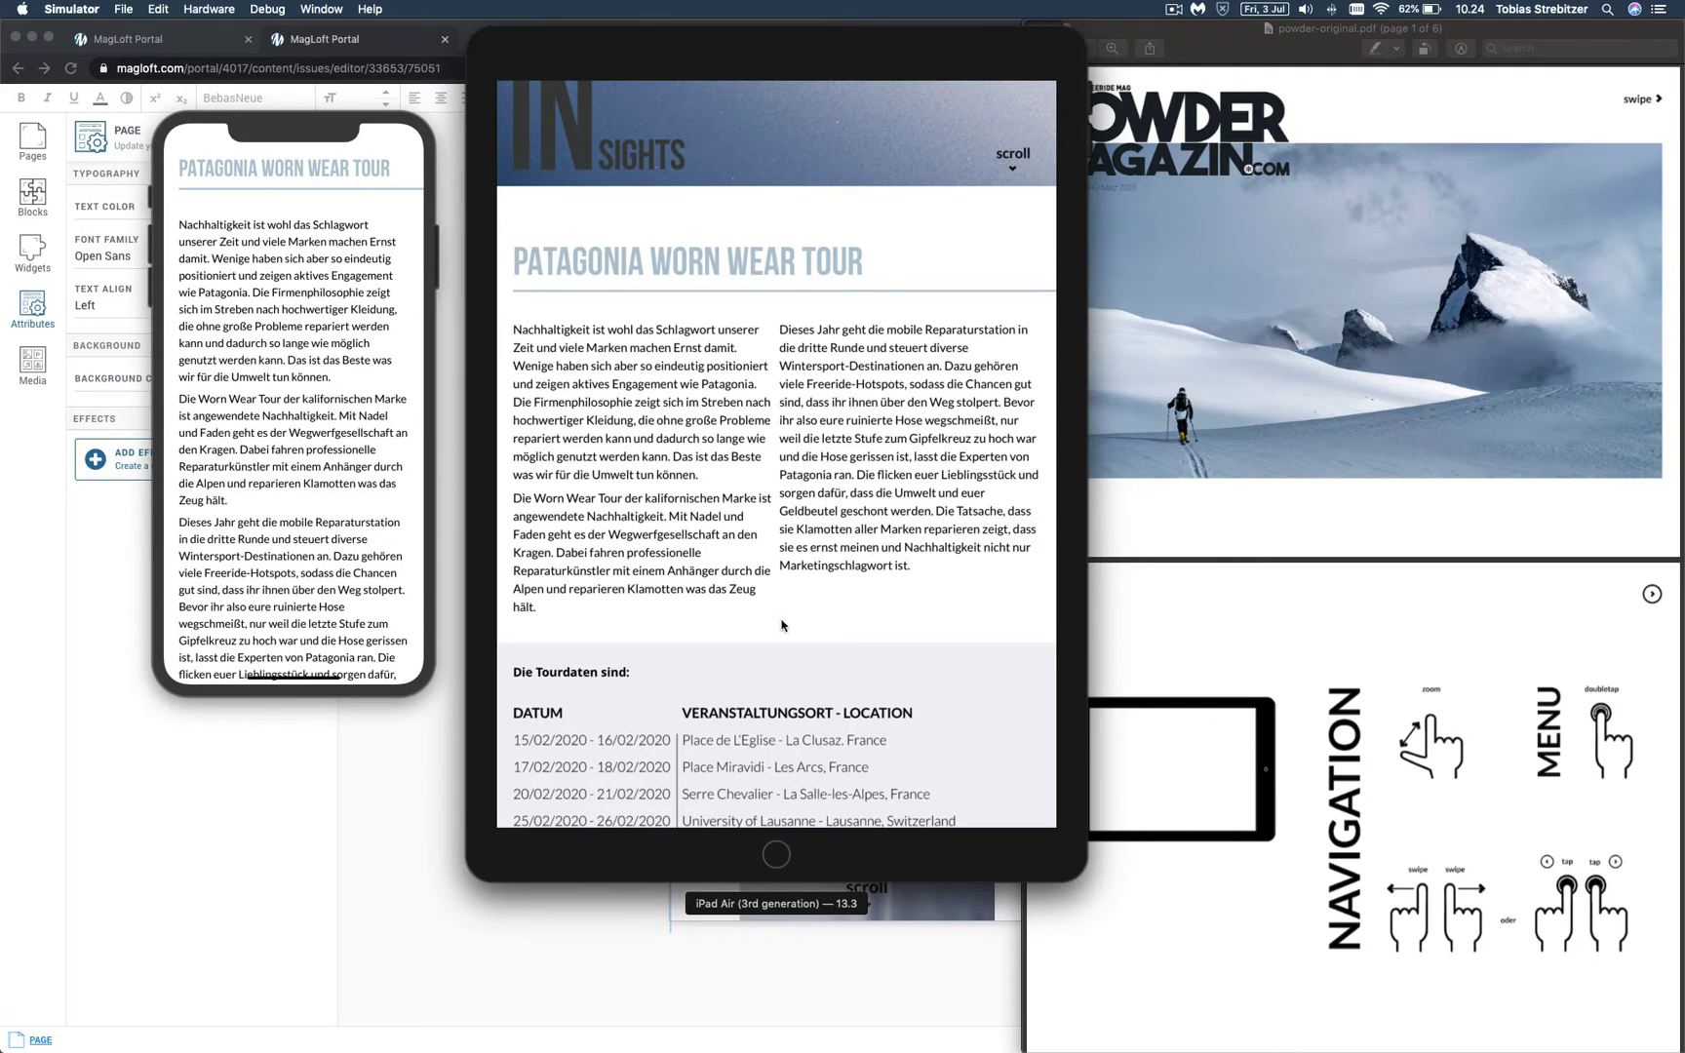
click(370, 390)
scroll(373, 369, down, 6)
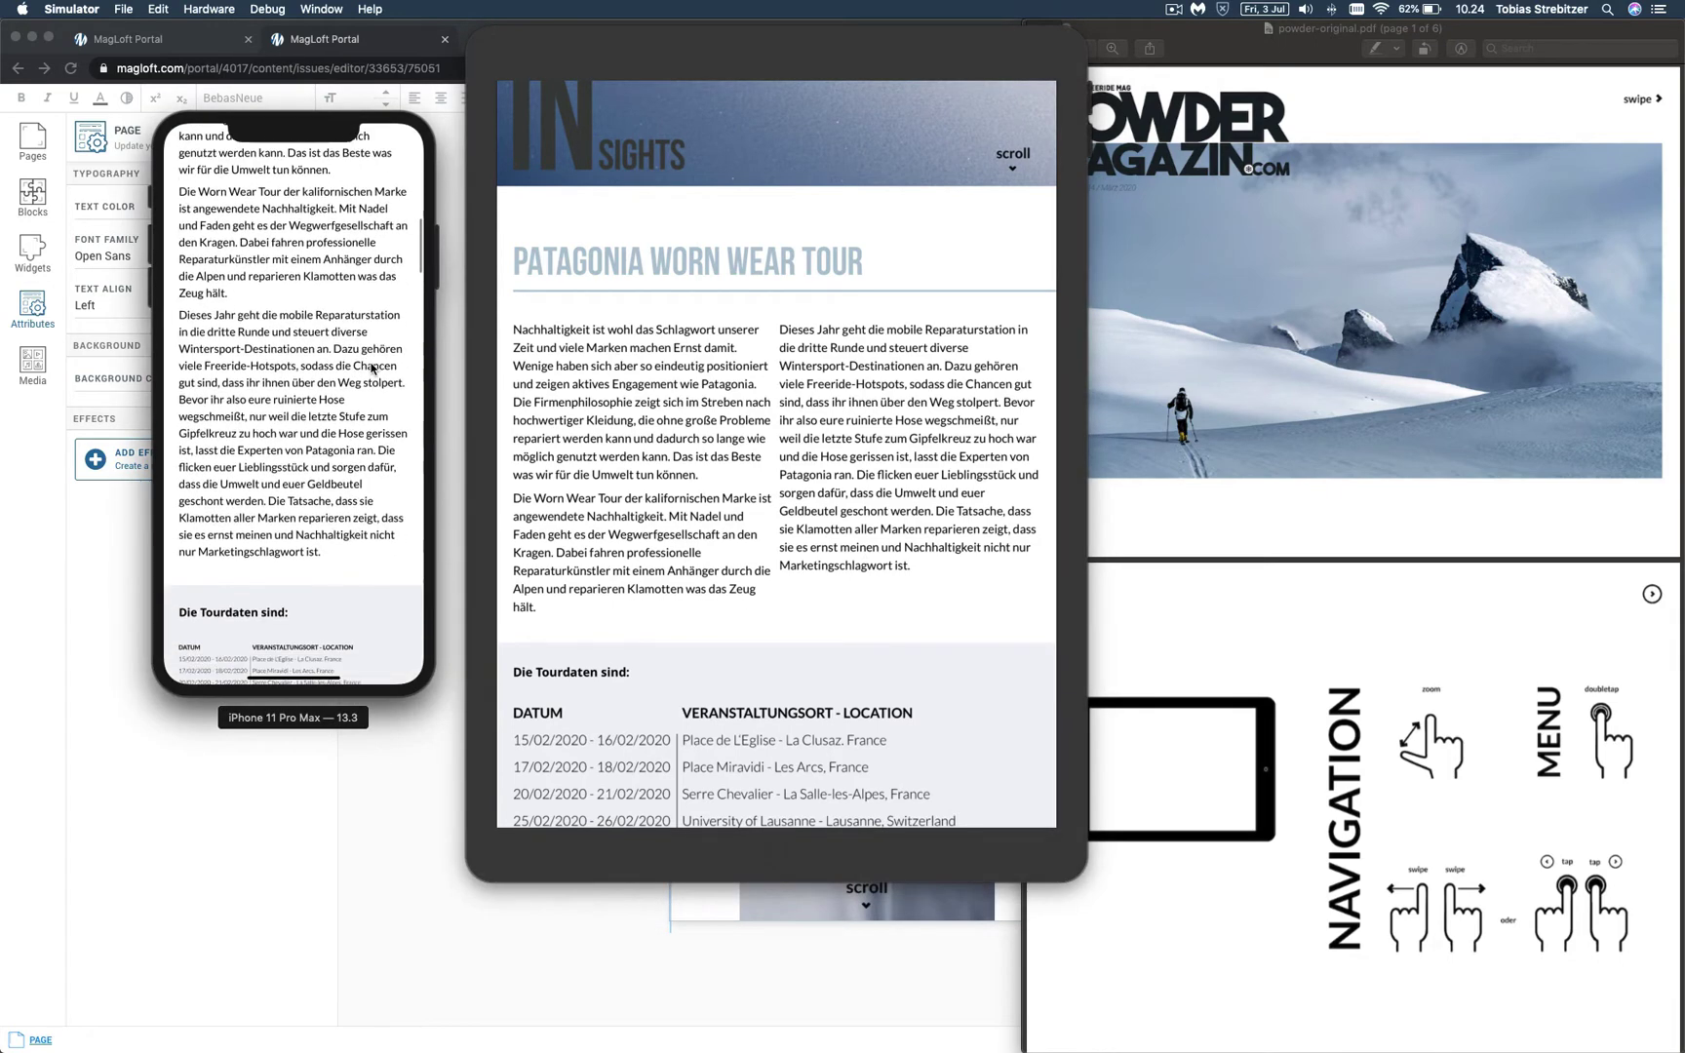
scroll(307, 565, down, 10)
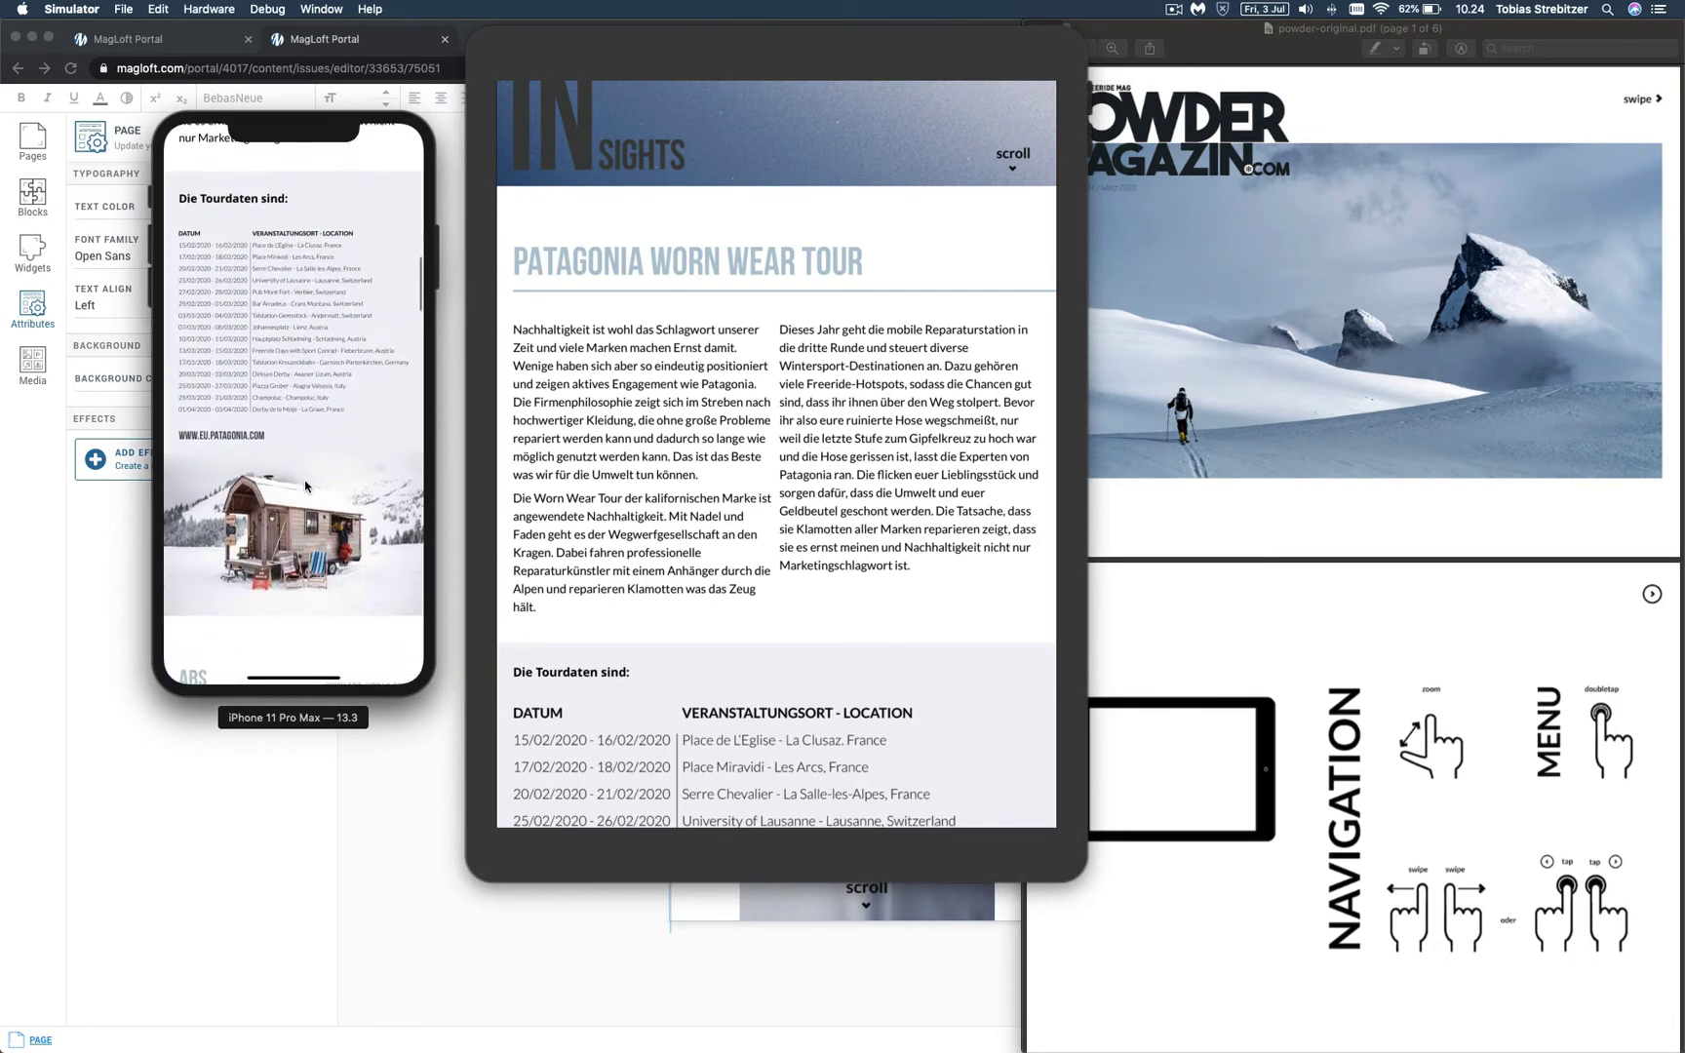
click(556, 604)
scroll(627, 409, down, 15)
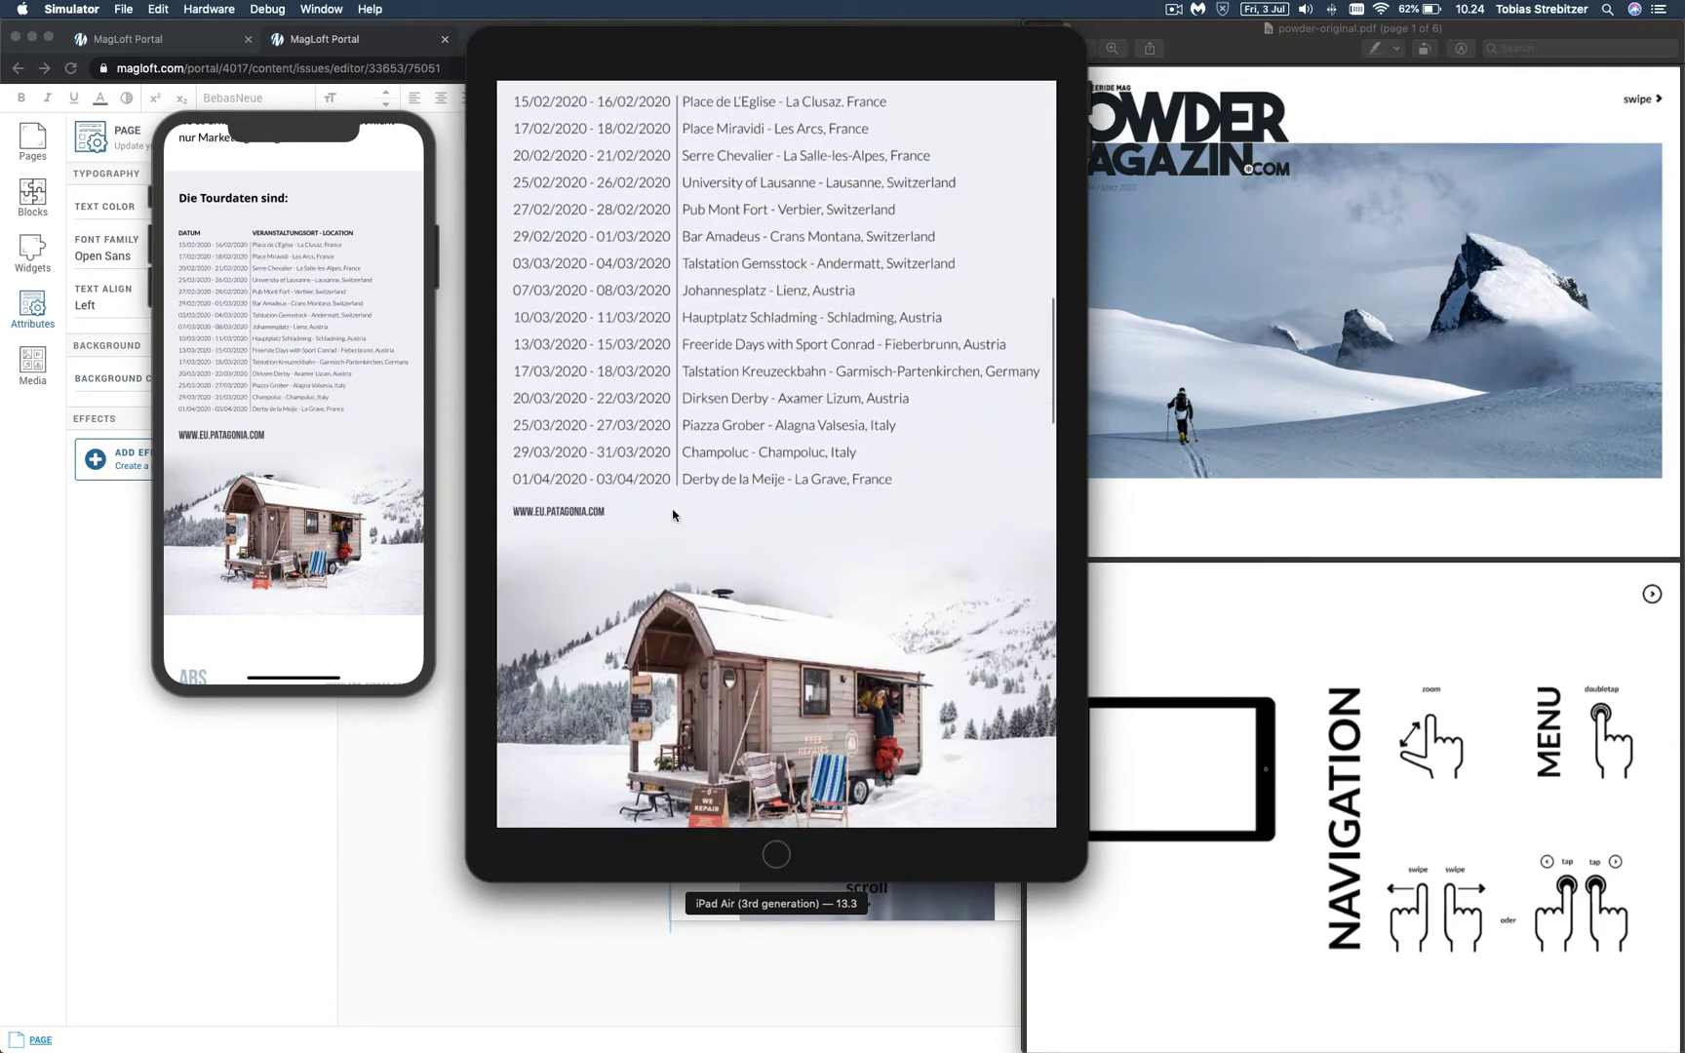
drag(721, 592, 756, 395)
click(326, 565)
scroll(327, 566, down, 10)
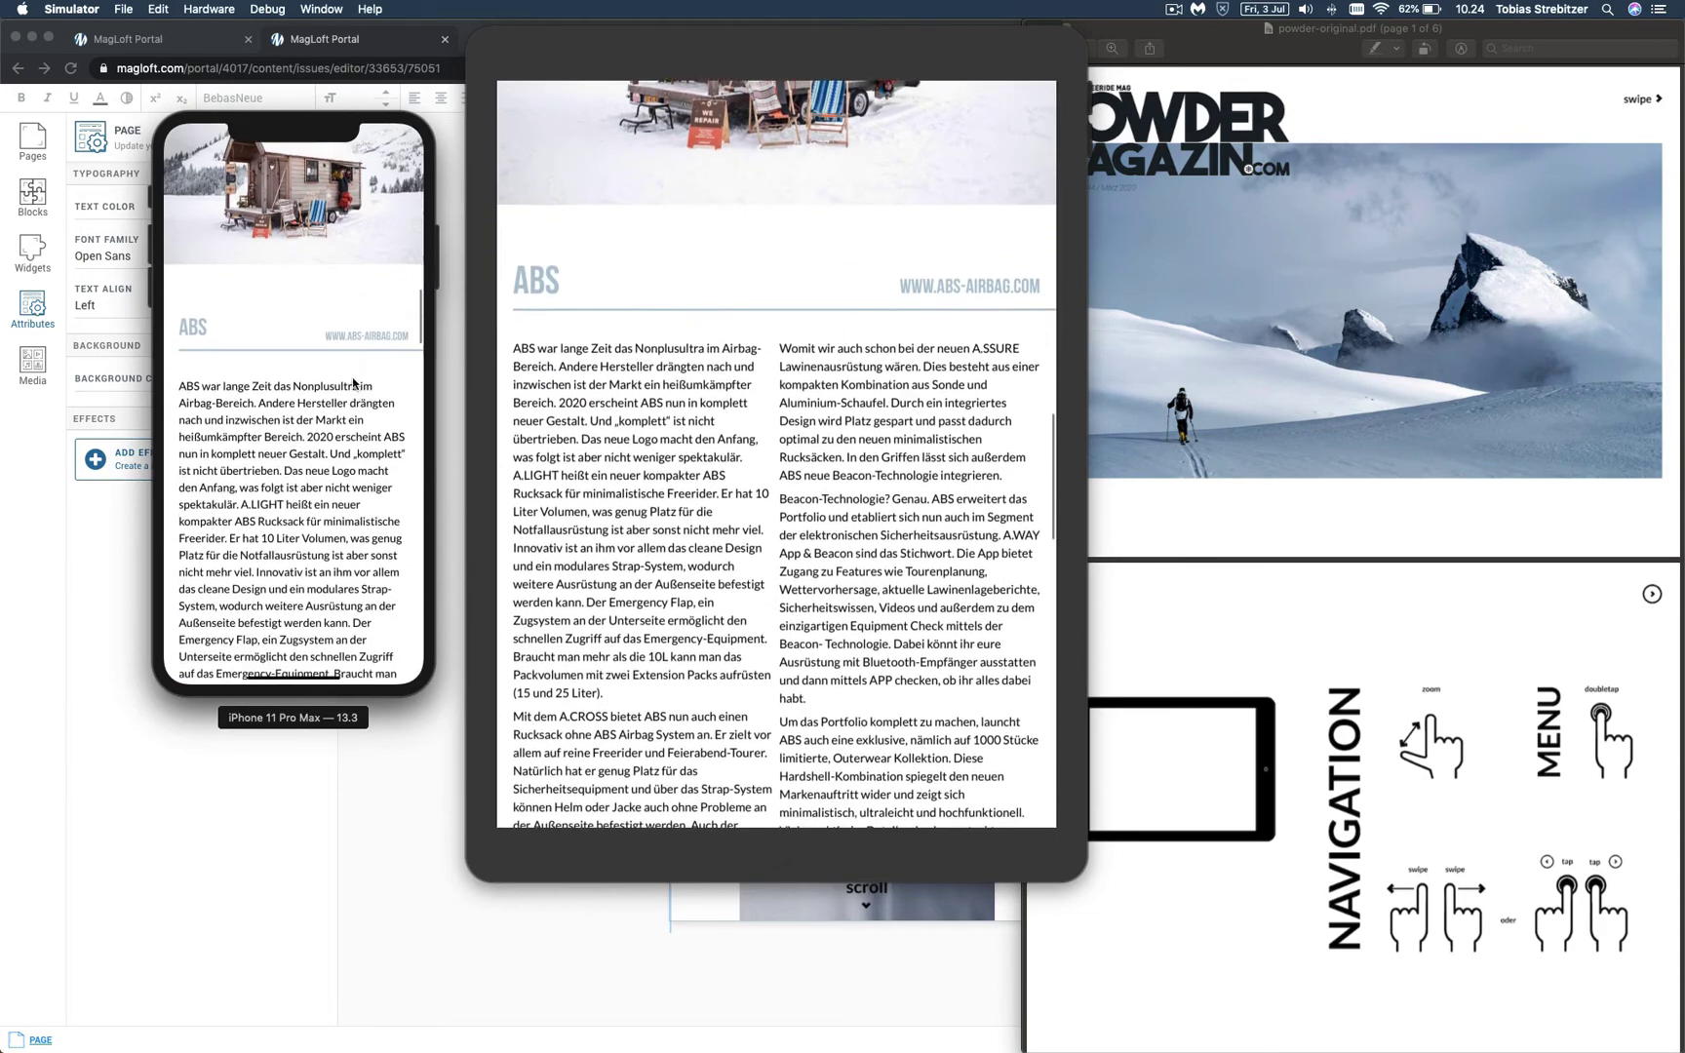
click(710, 537)
scroll(710, 537, down, 12)
On the iPhone, scroll through the A.LIGHT to A.WEAR product images and swipe toward the next article
click(331, 534)
scroll(312, 555, down, 12)
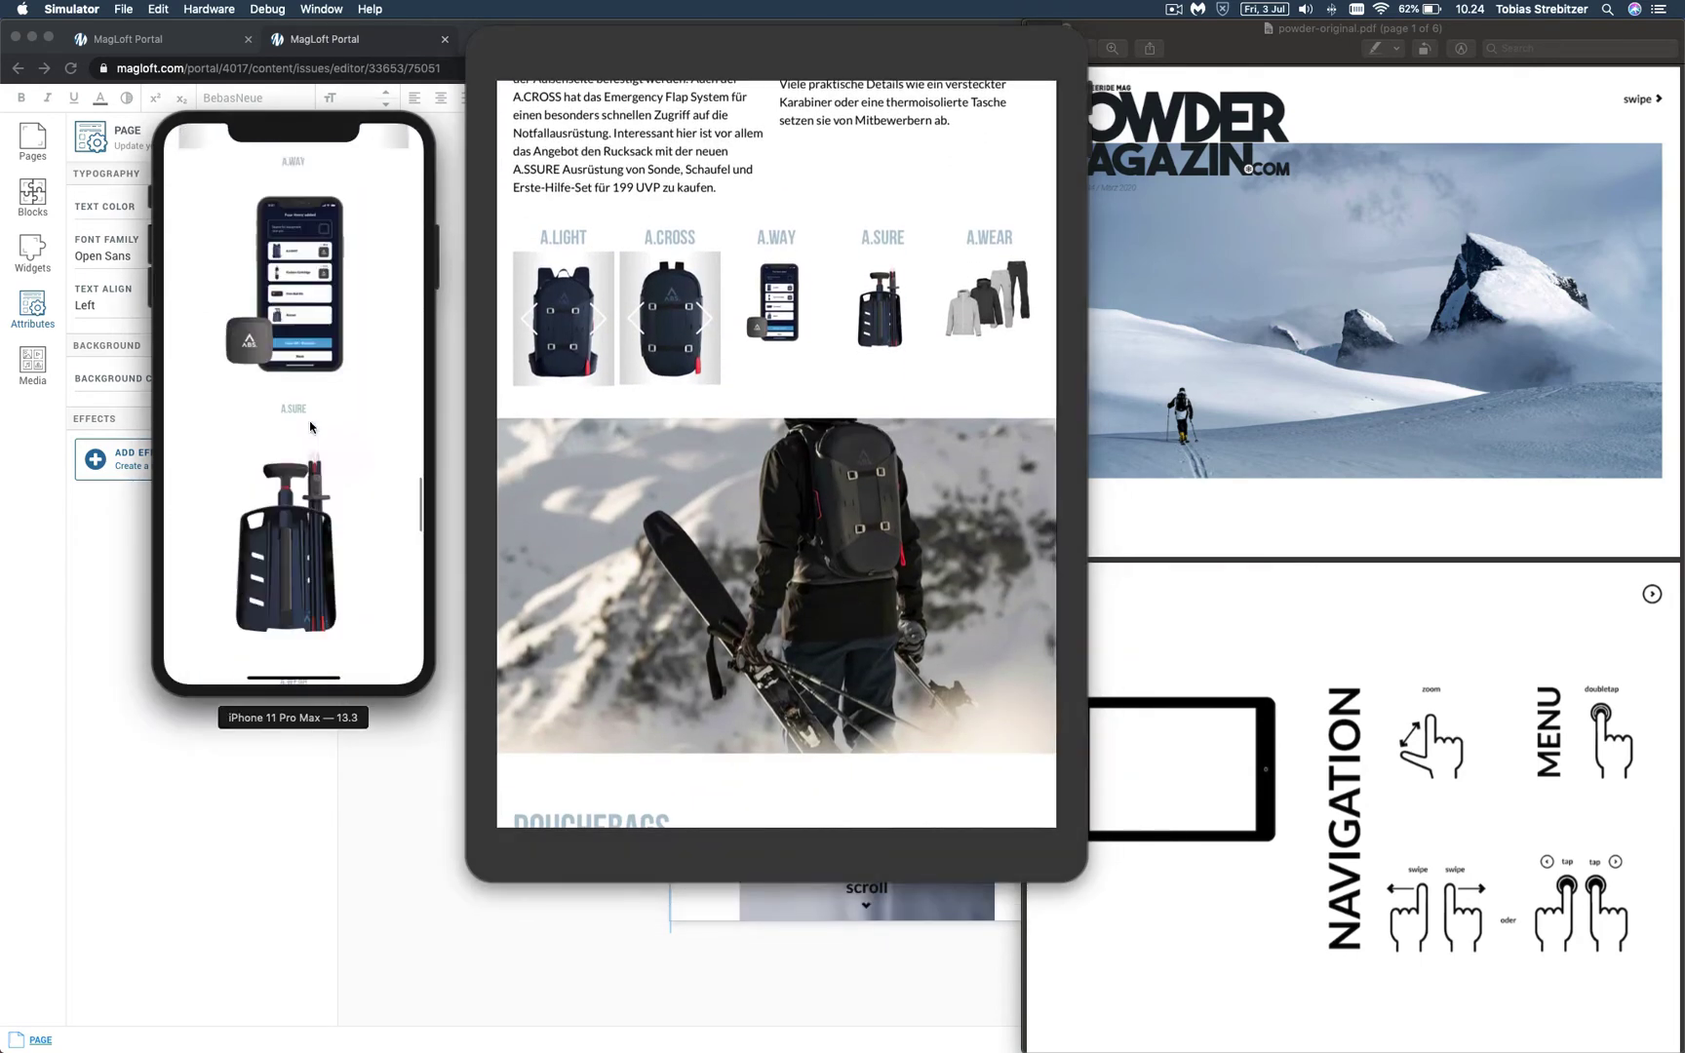
scroll(299, 575, up, 10)
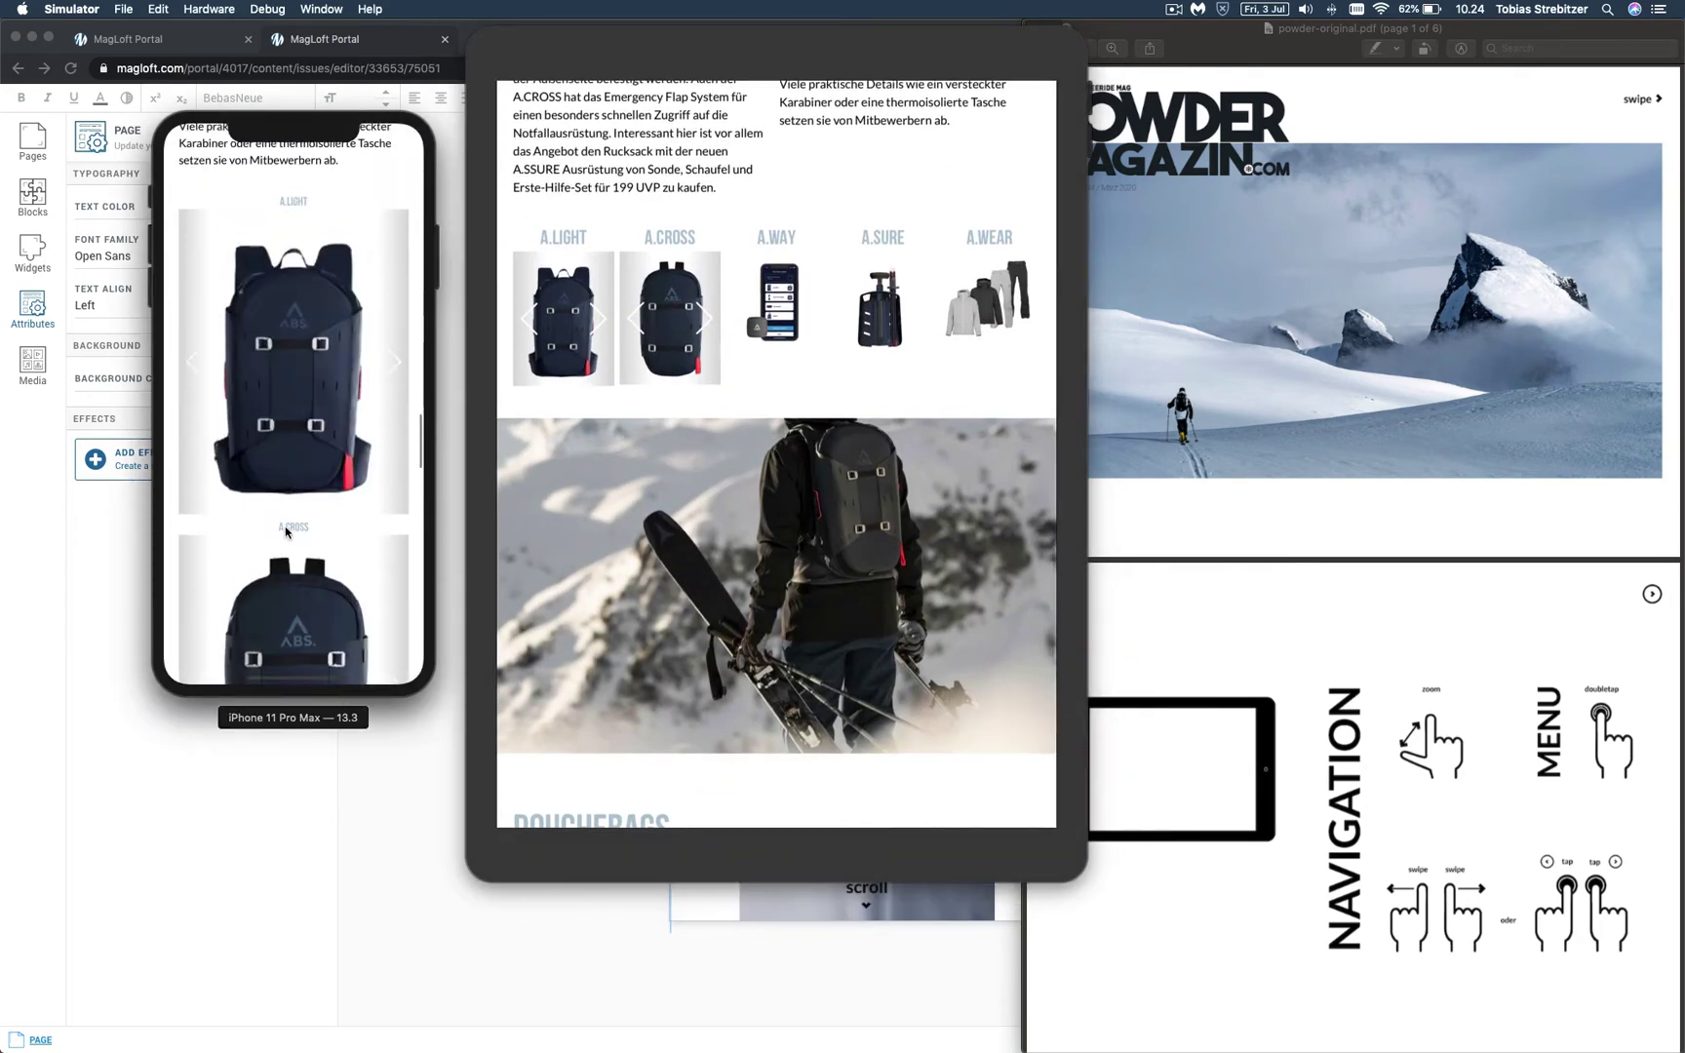
scroll(307, 374, up, 3)
scroll(258, 445, up, 5)
scroll(258, 446, left, 5)
Scroll on past the skier photo to the DOUCHEBAGS section's opening text
click(691, 335)
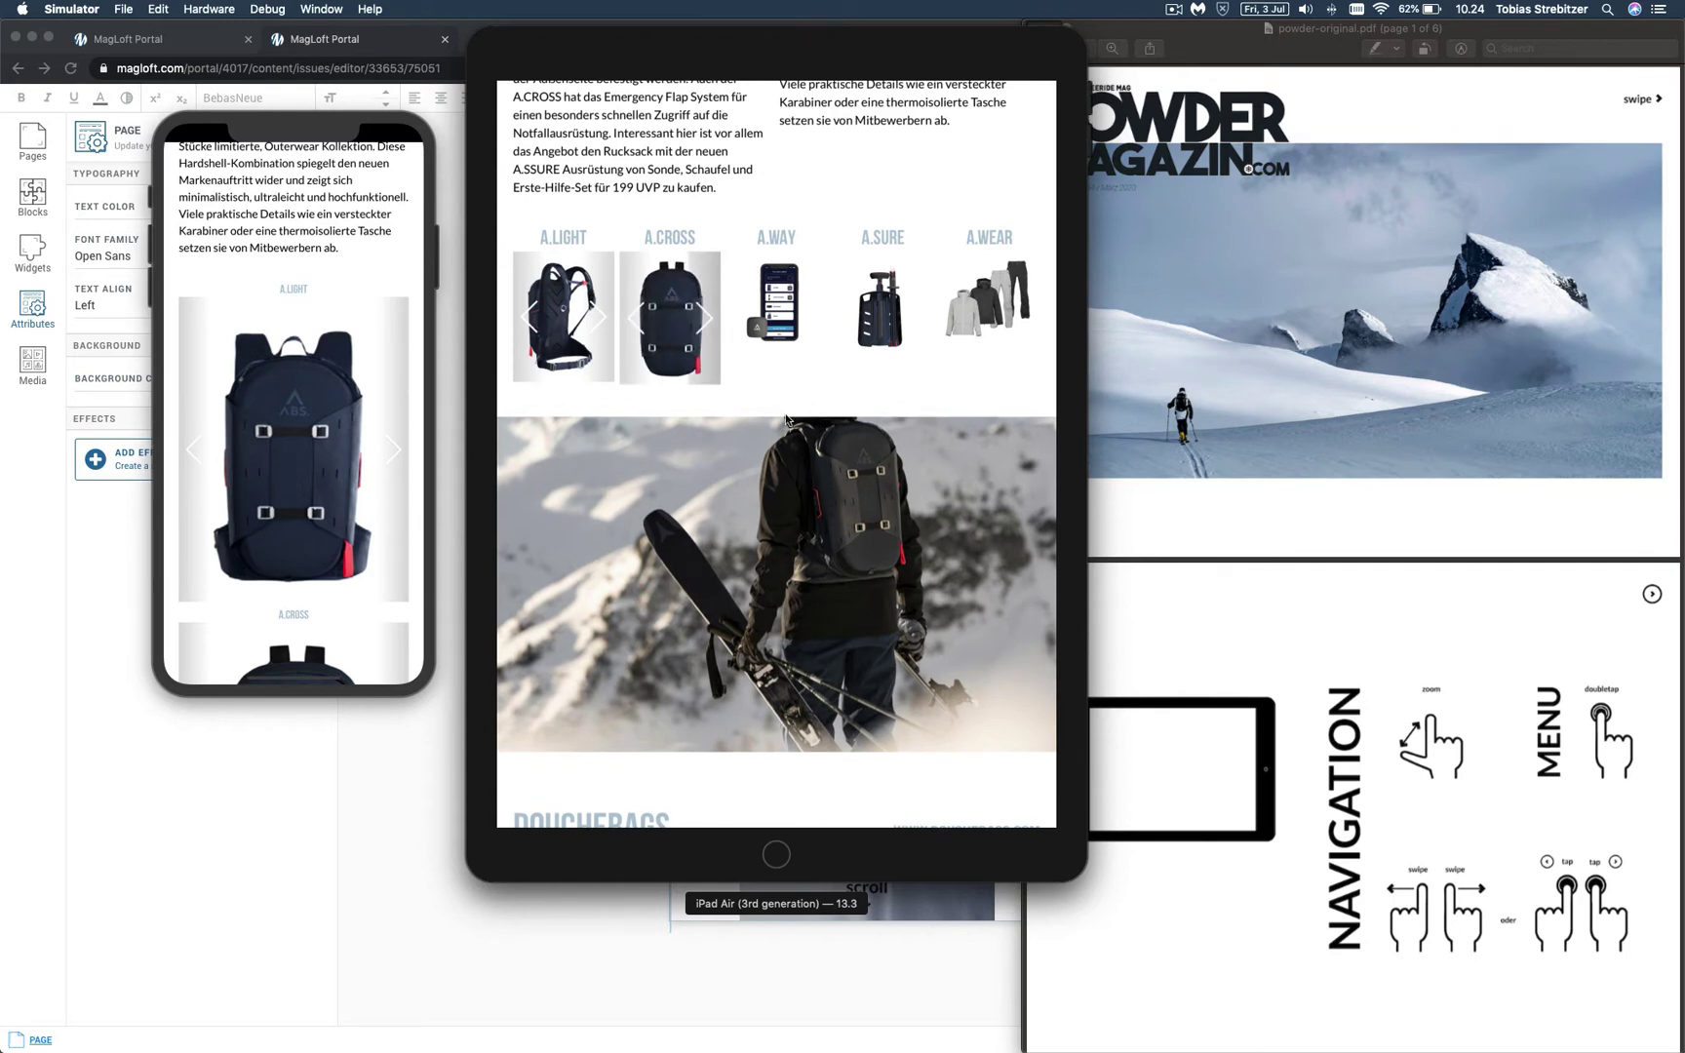
scroll(300, 478, down, 10)
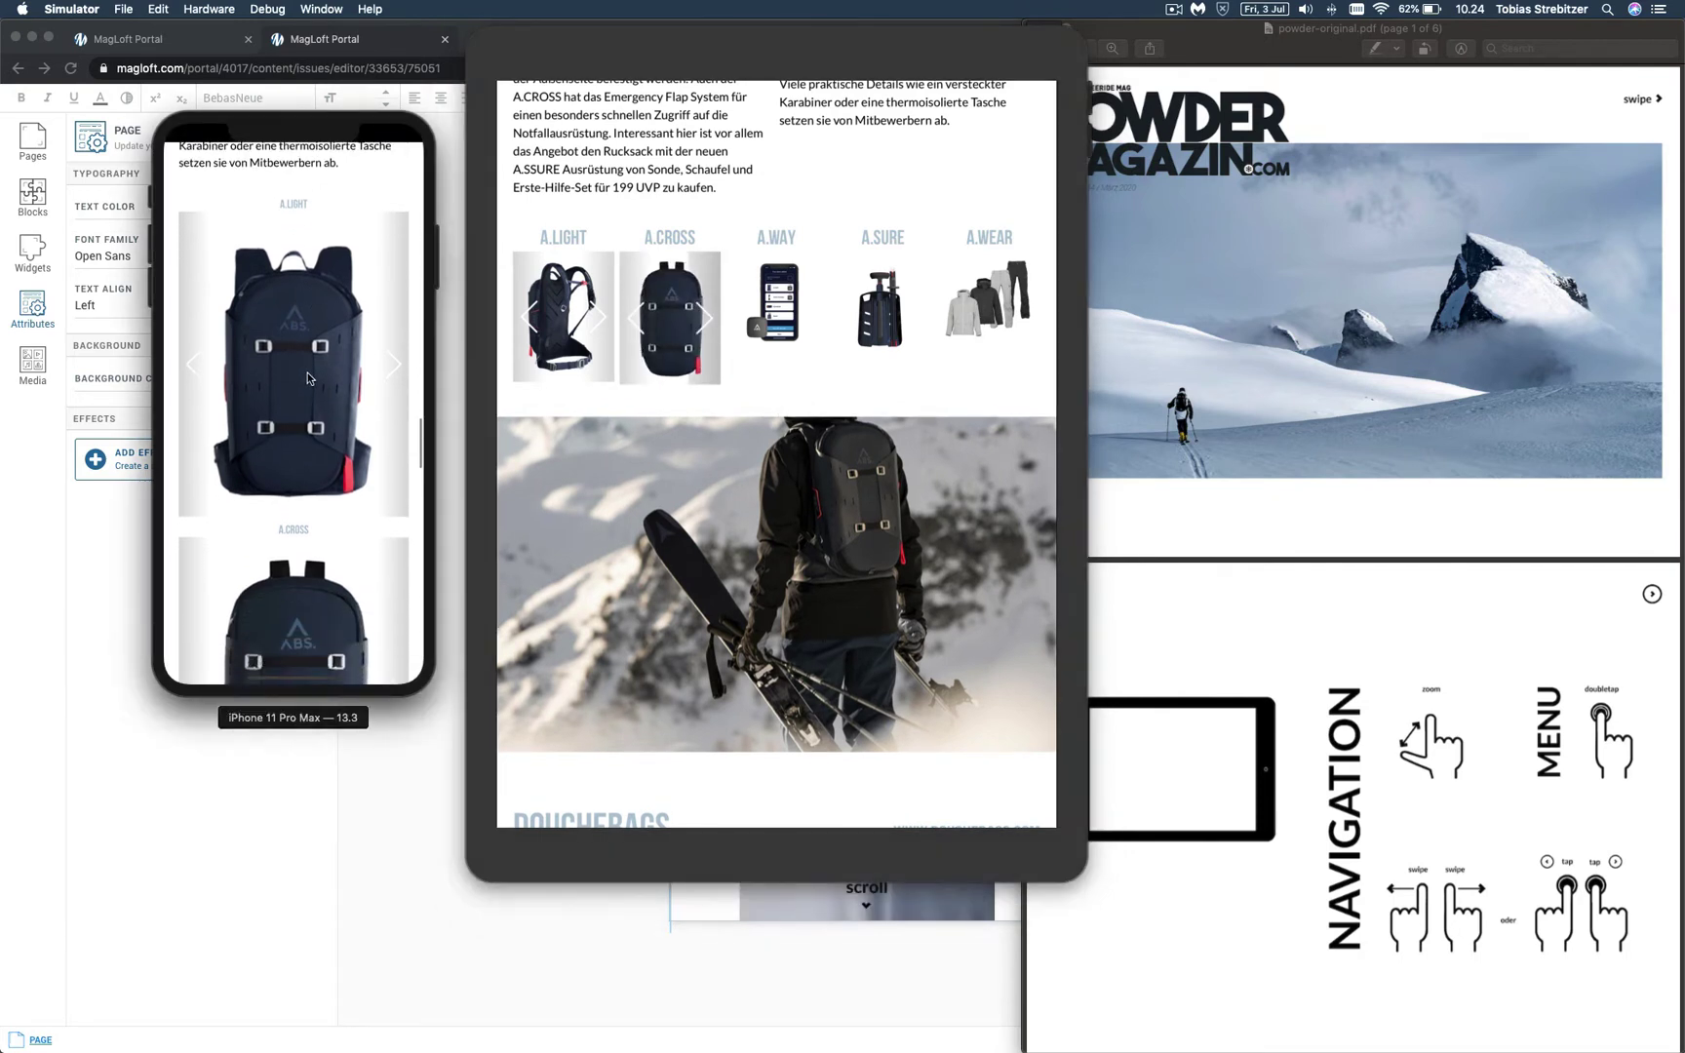
scroll(362, 442, down, 10)
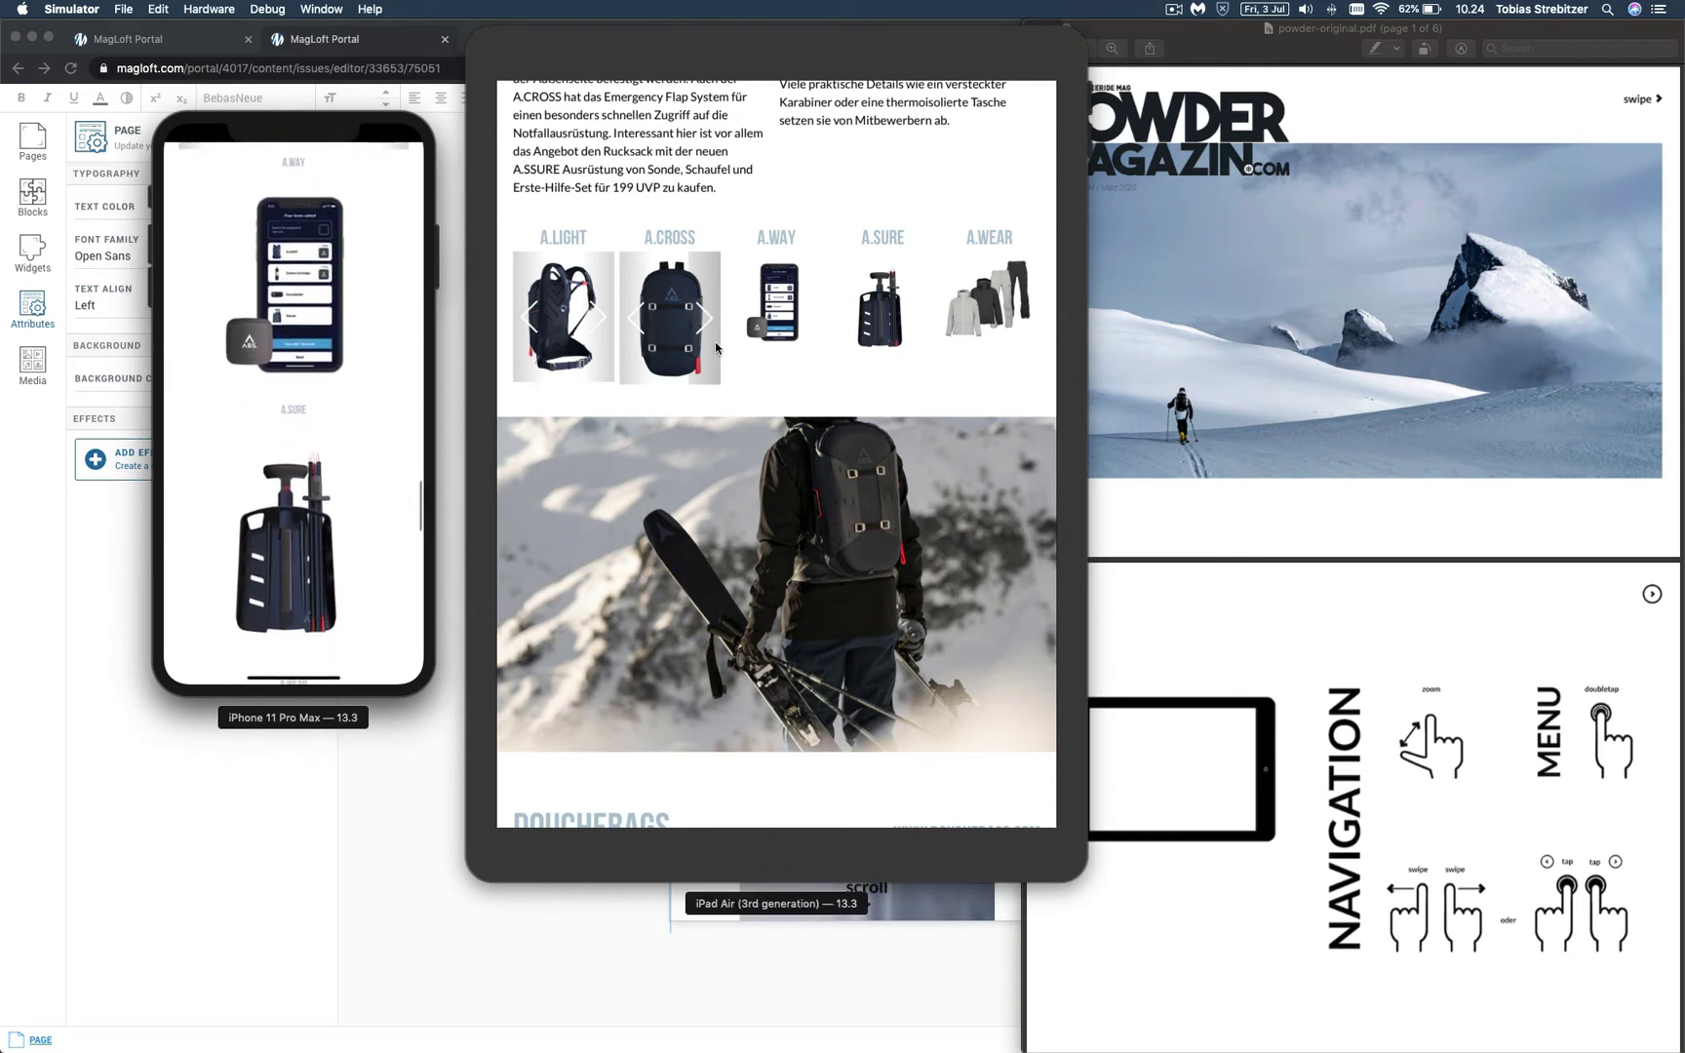
scroll(398, 461, down, 15)
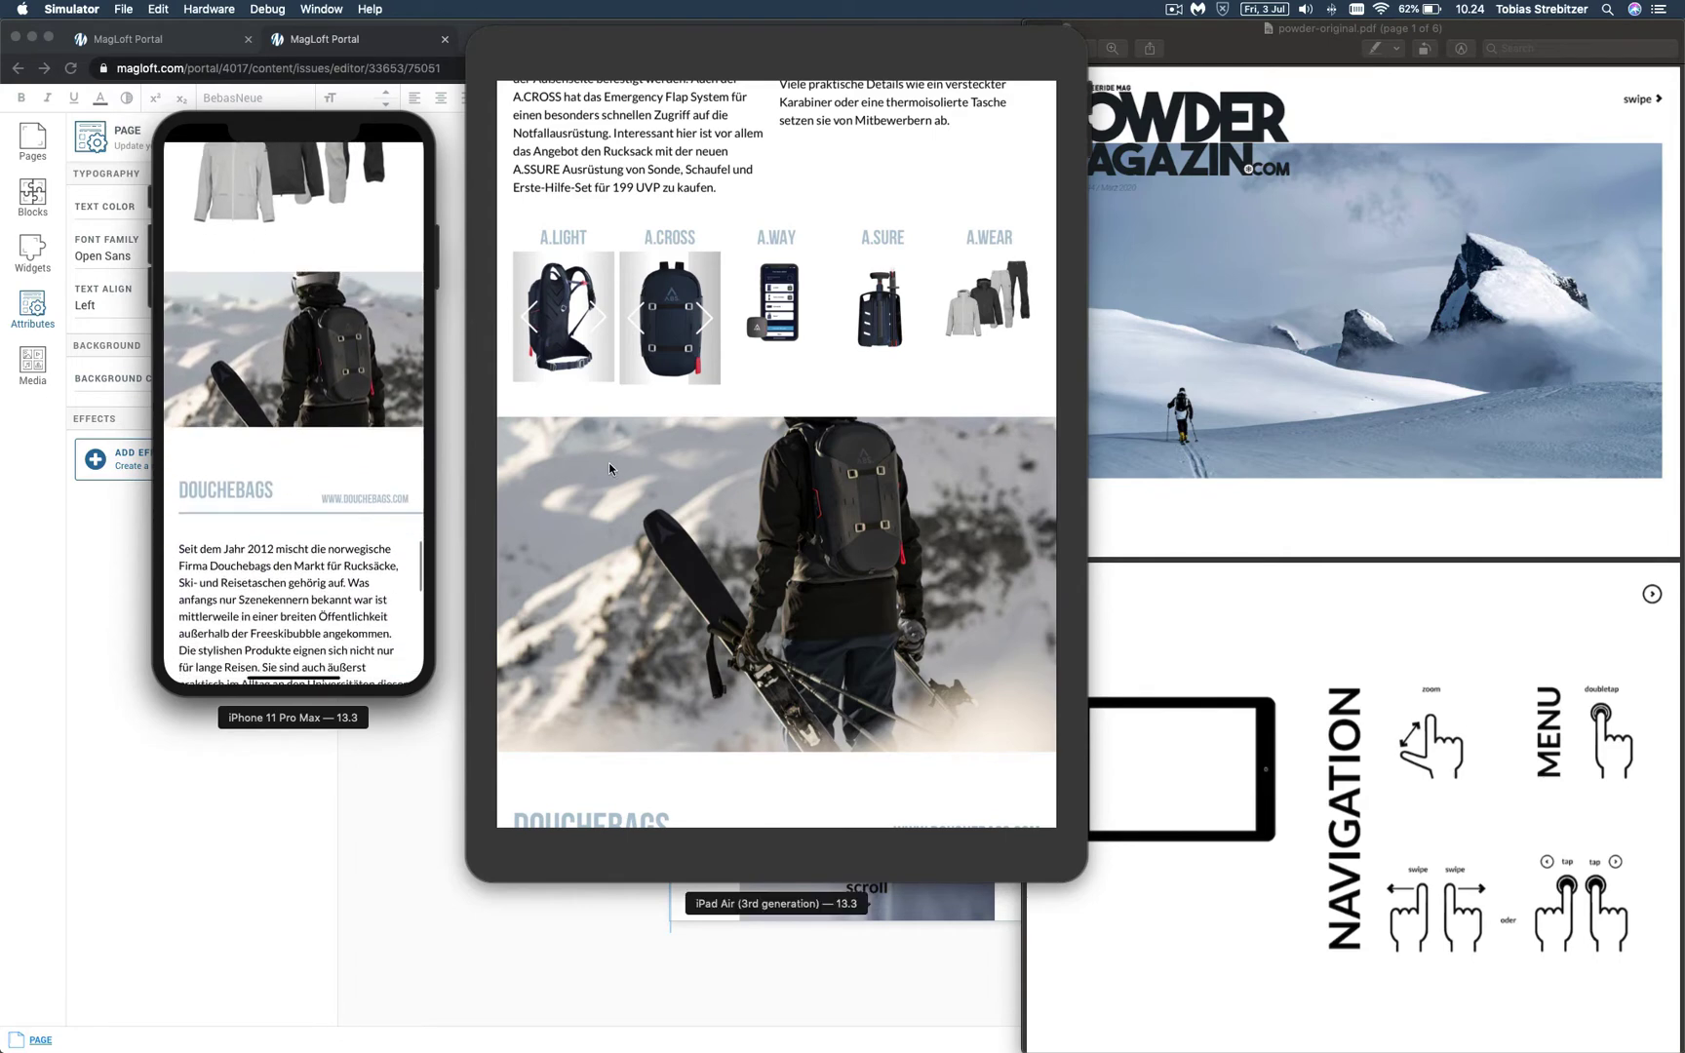
Swipe the iPad through the DOUCHEBAGS text columns, product row and skier photo to the closing snow collage
scroll(825, 590, down, 3)
scroll(826, 590, down, 5)
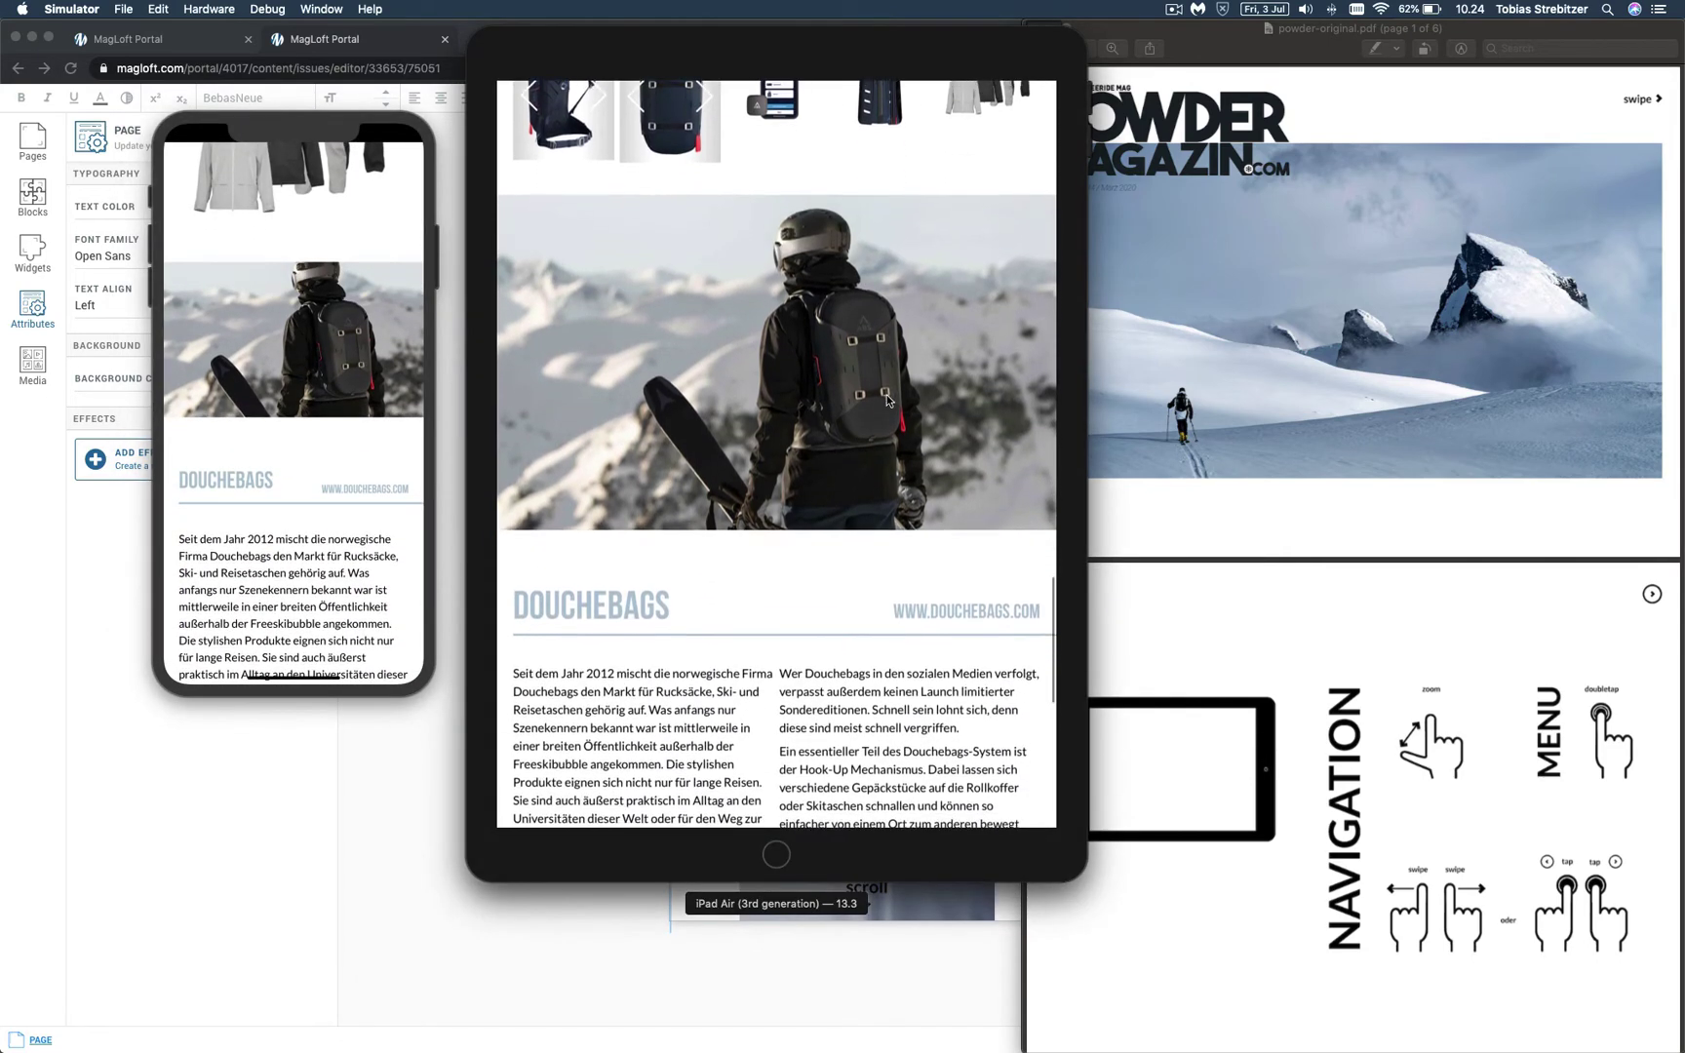
drag(914, 234, 942, 294)
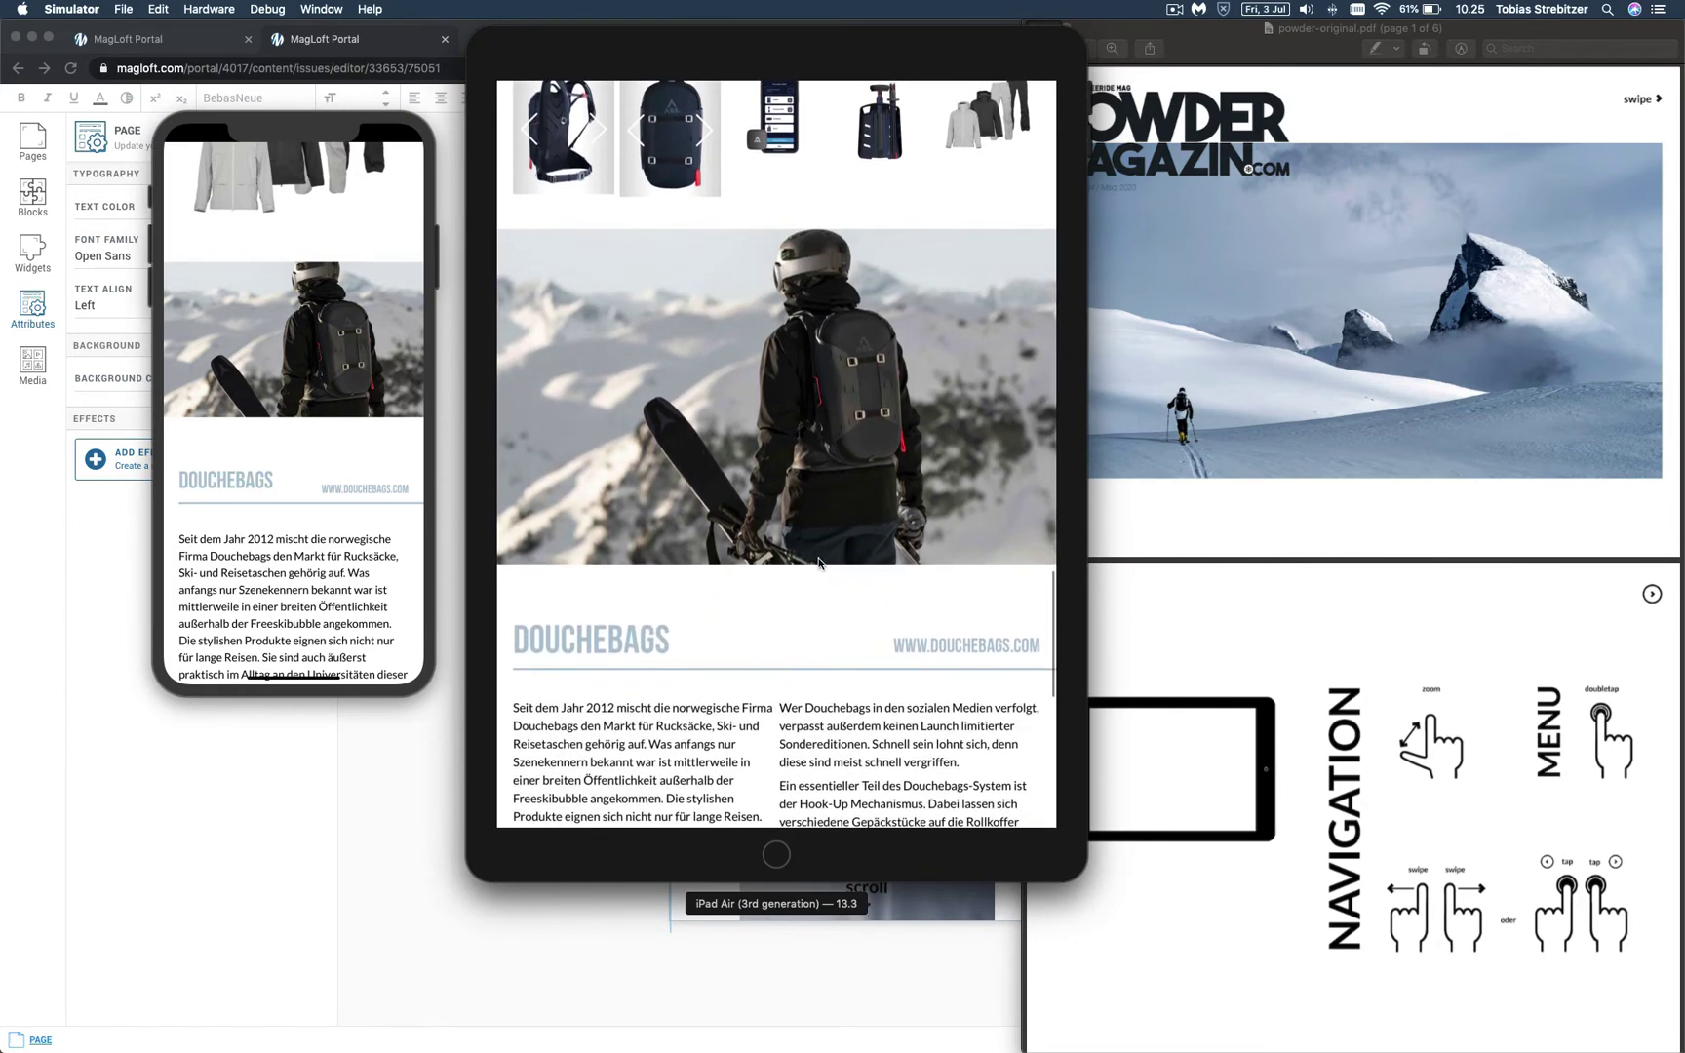
drag(815, 548, 843, 476)
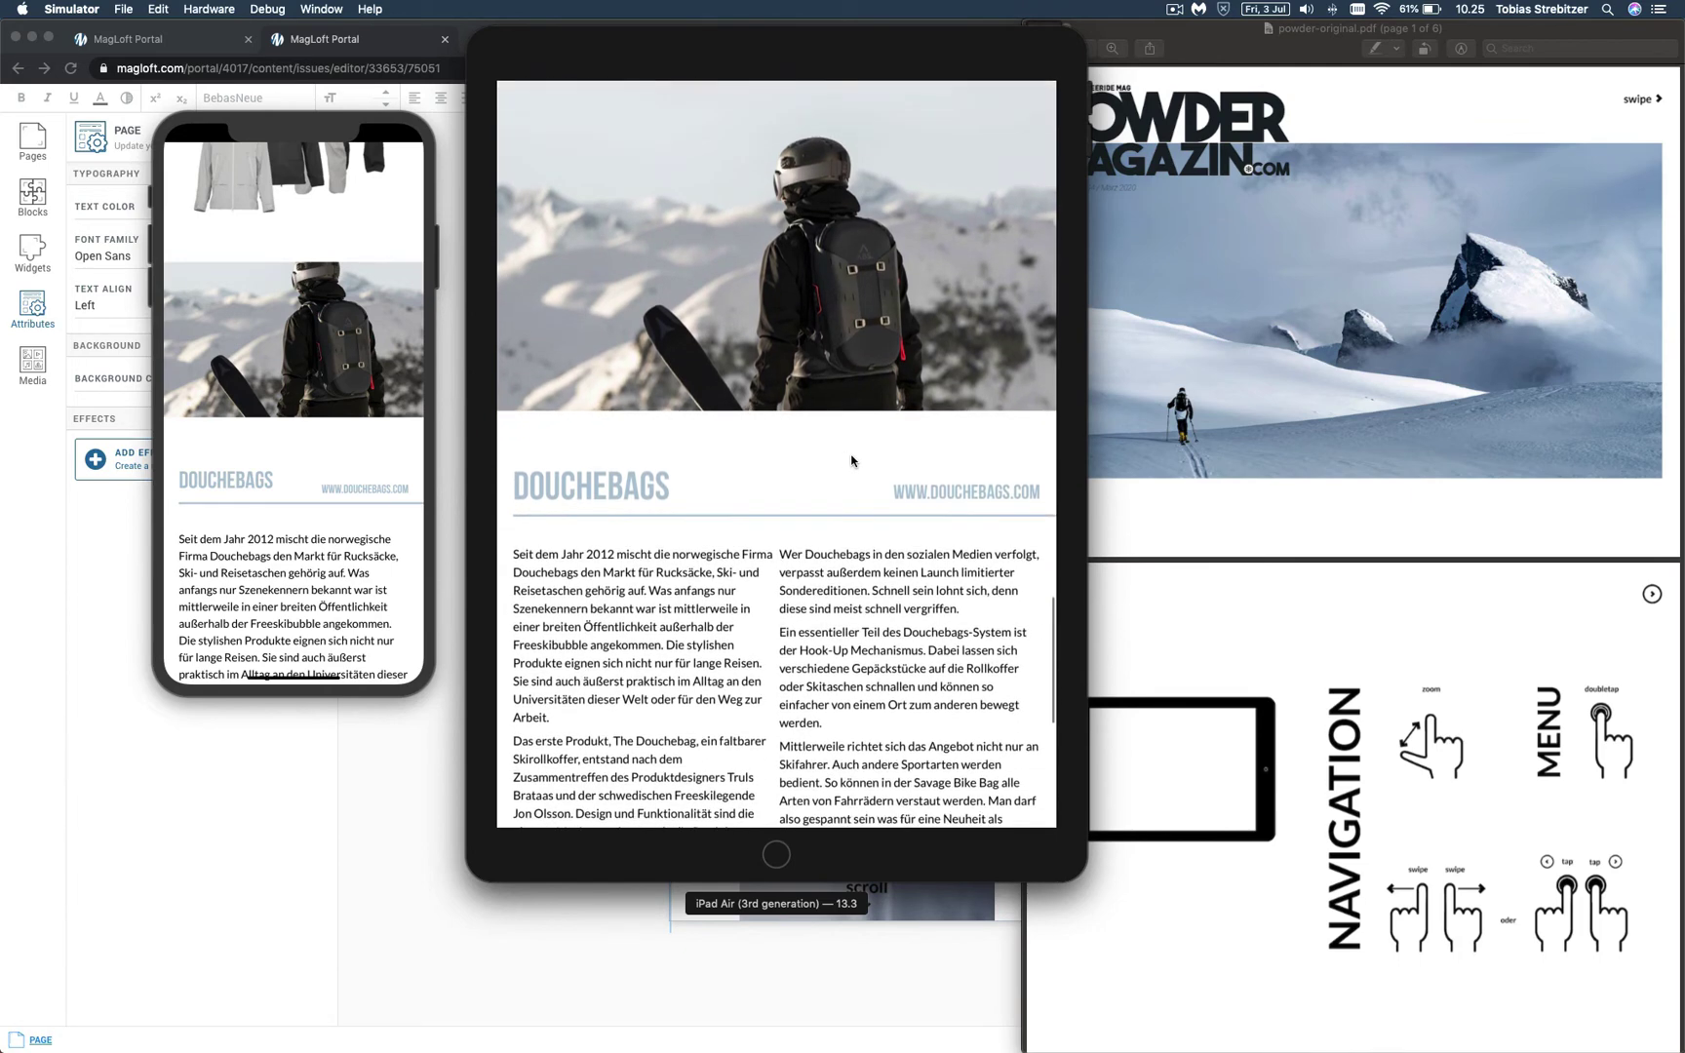
drag(847, 492, 835, 653)
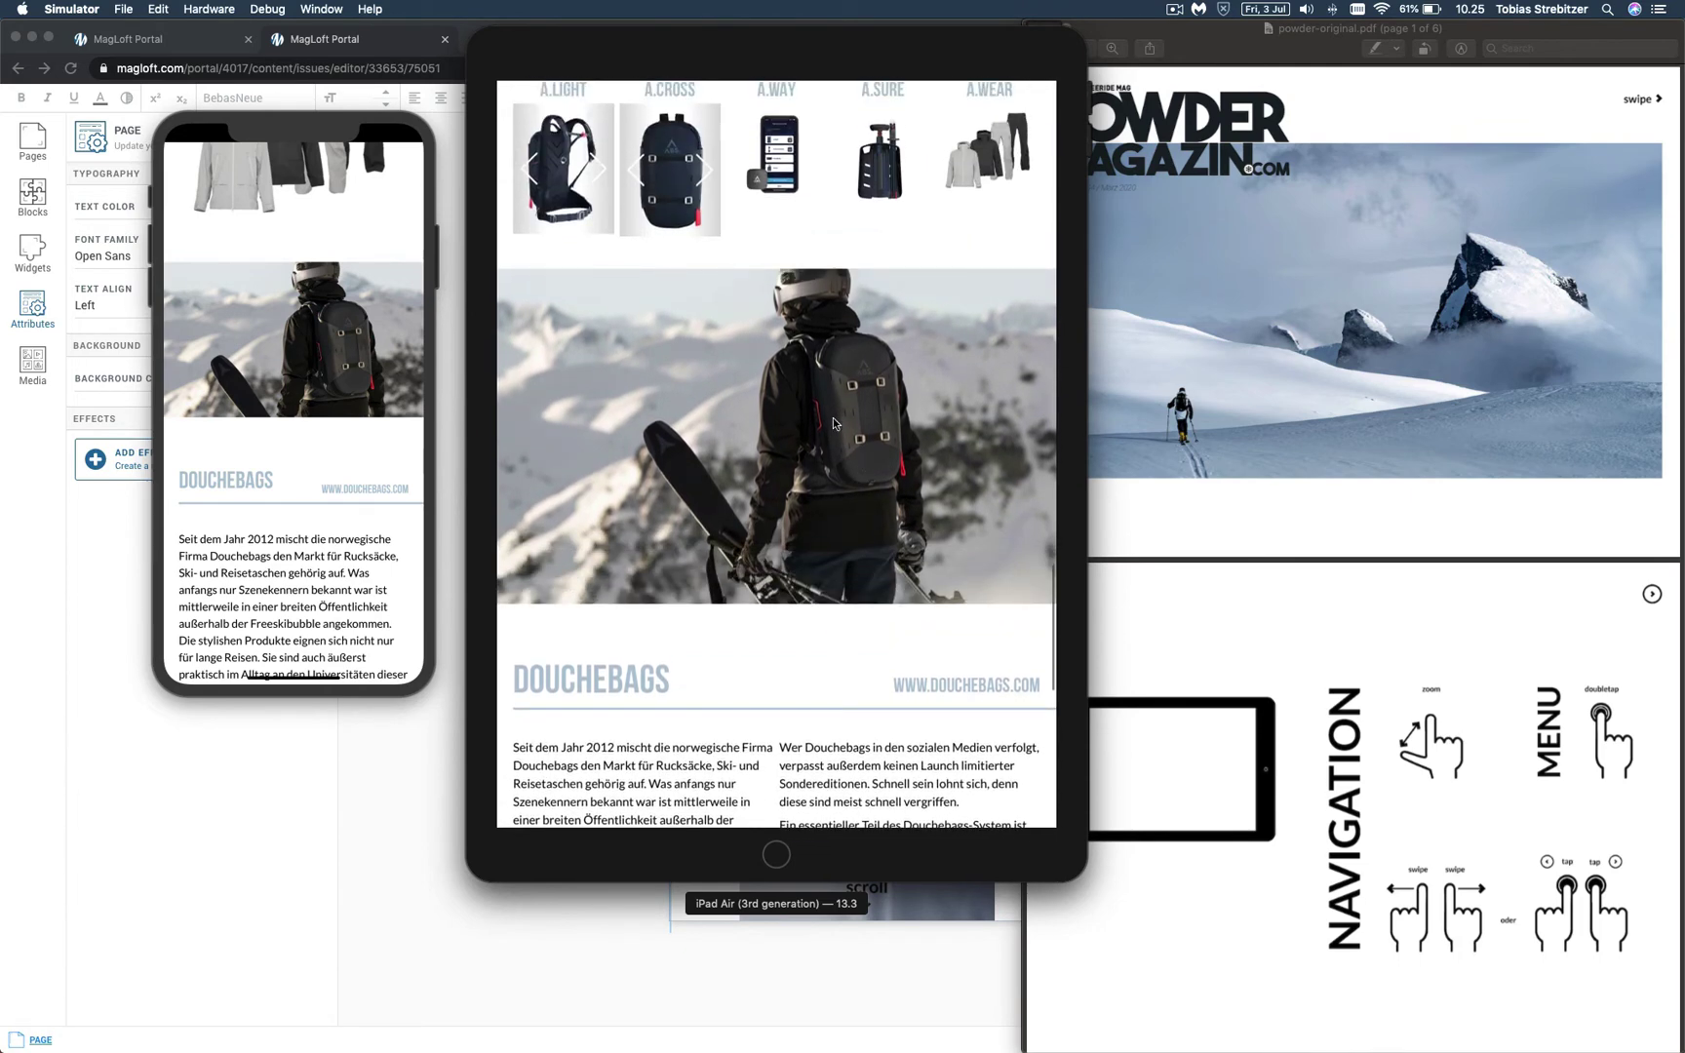
drag(824, 402, 868, 391)
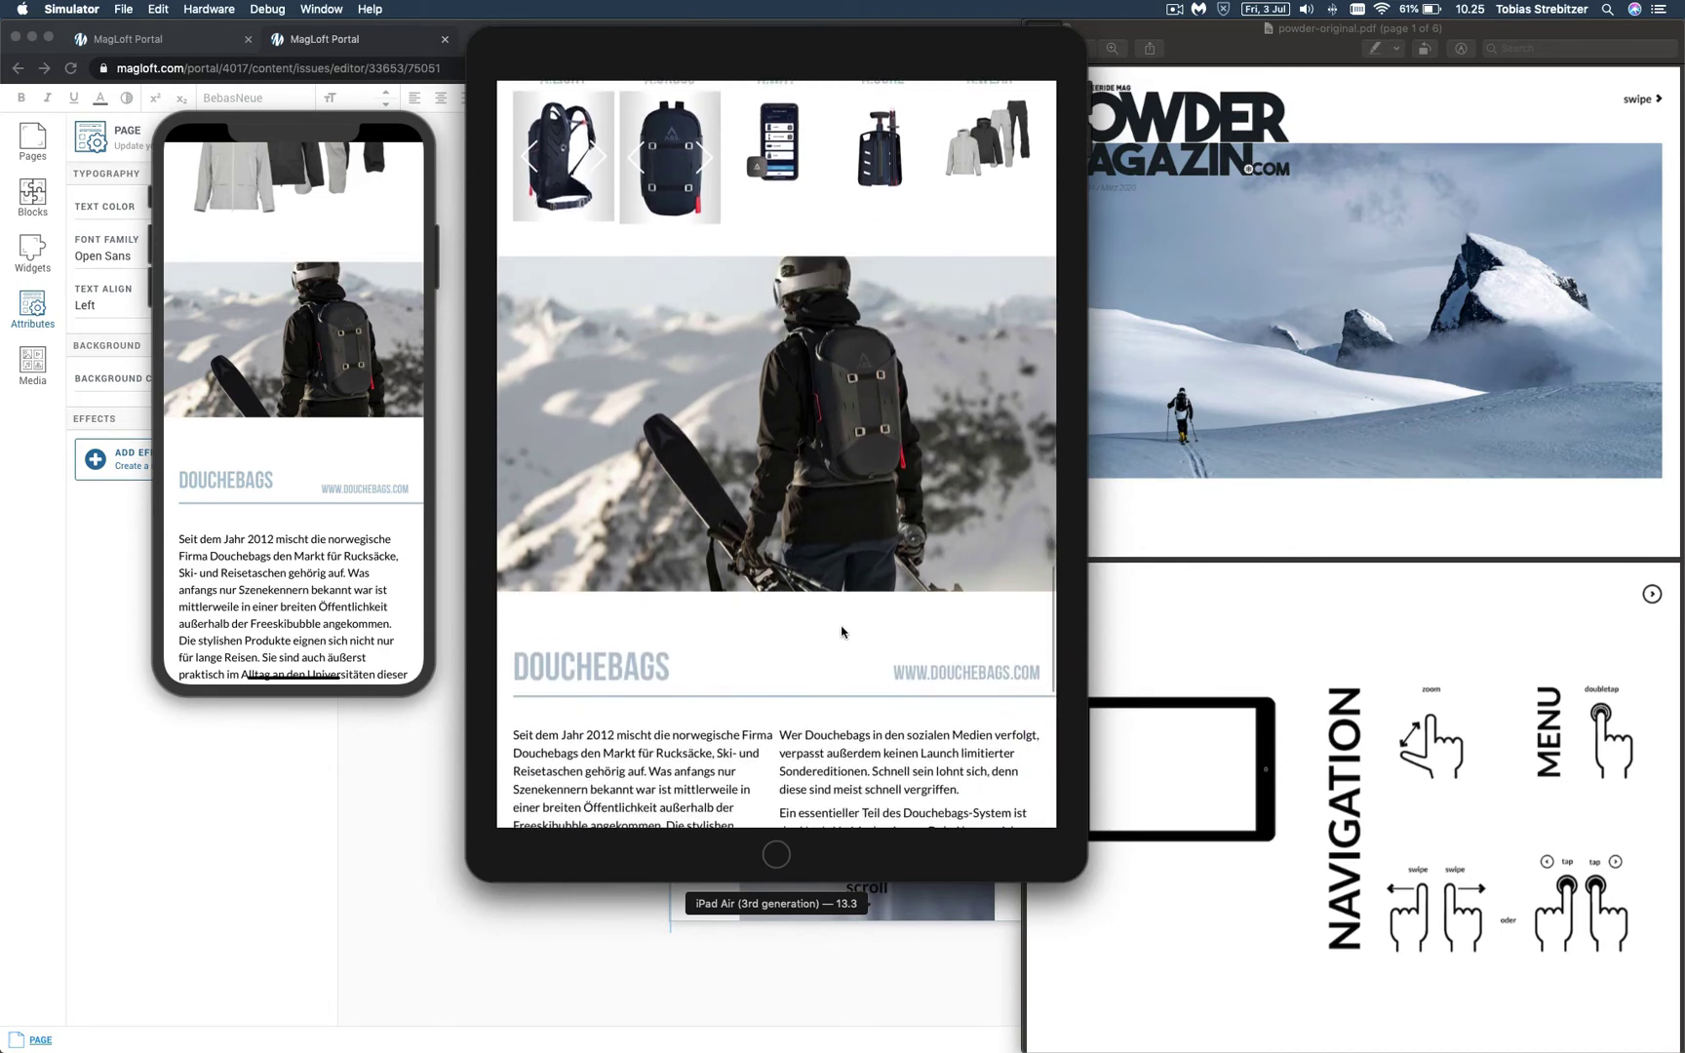
drag(843, 620, 836, 499)
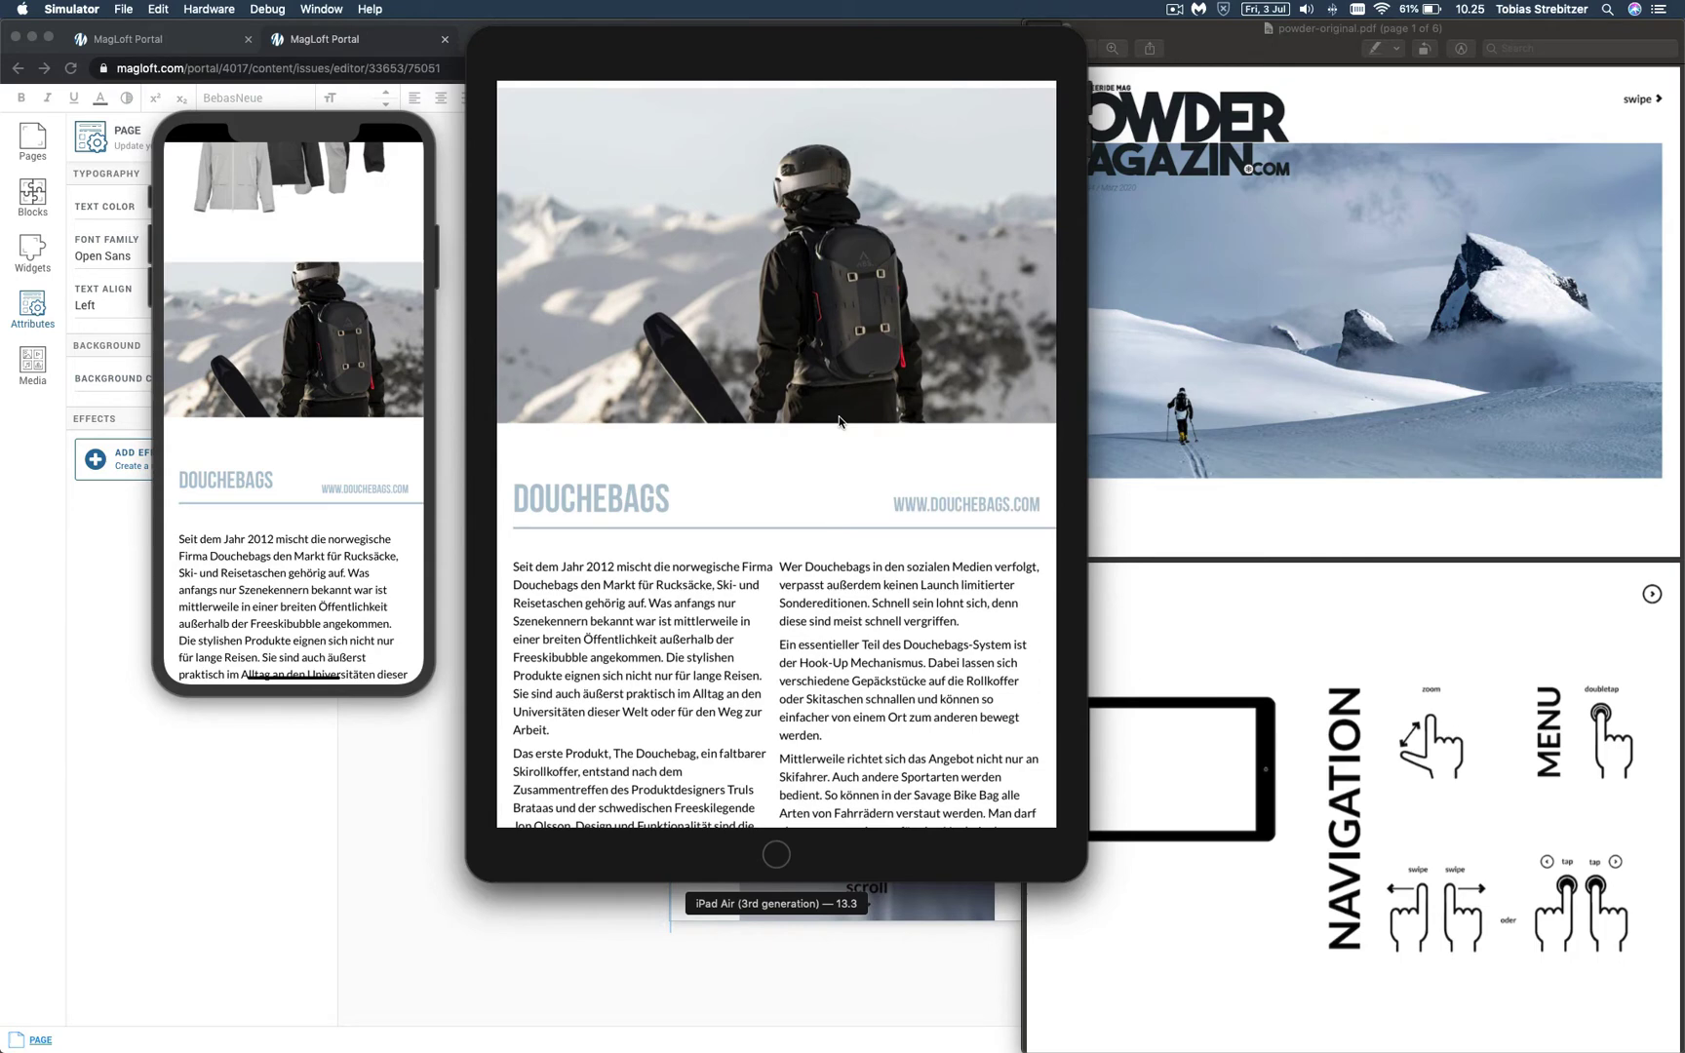
drag(770, 441, 837, 509)
drag(843, 425, 906, 400)
drag(815, 731, 866, 406)
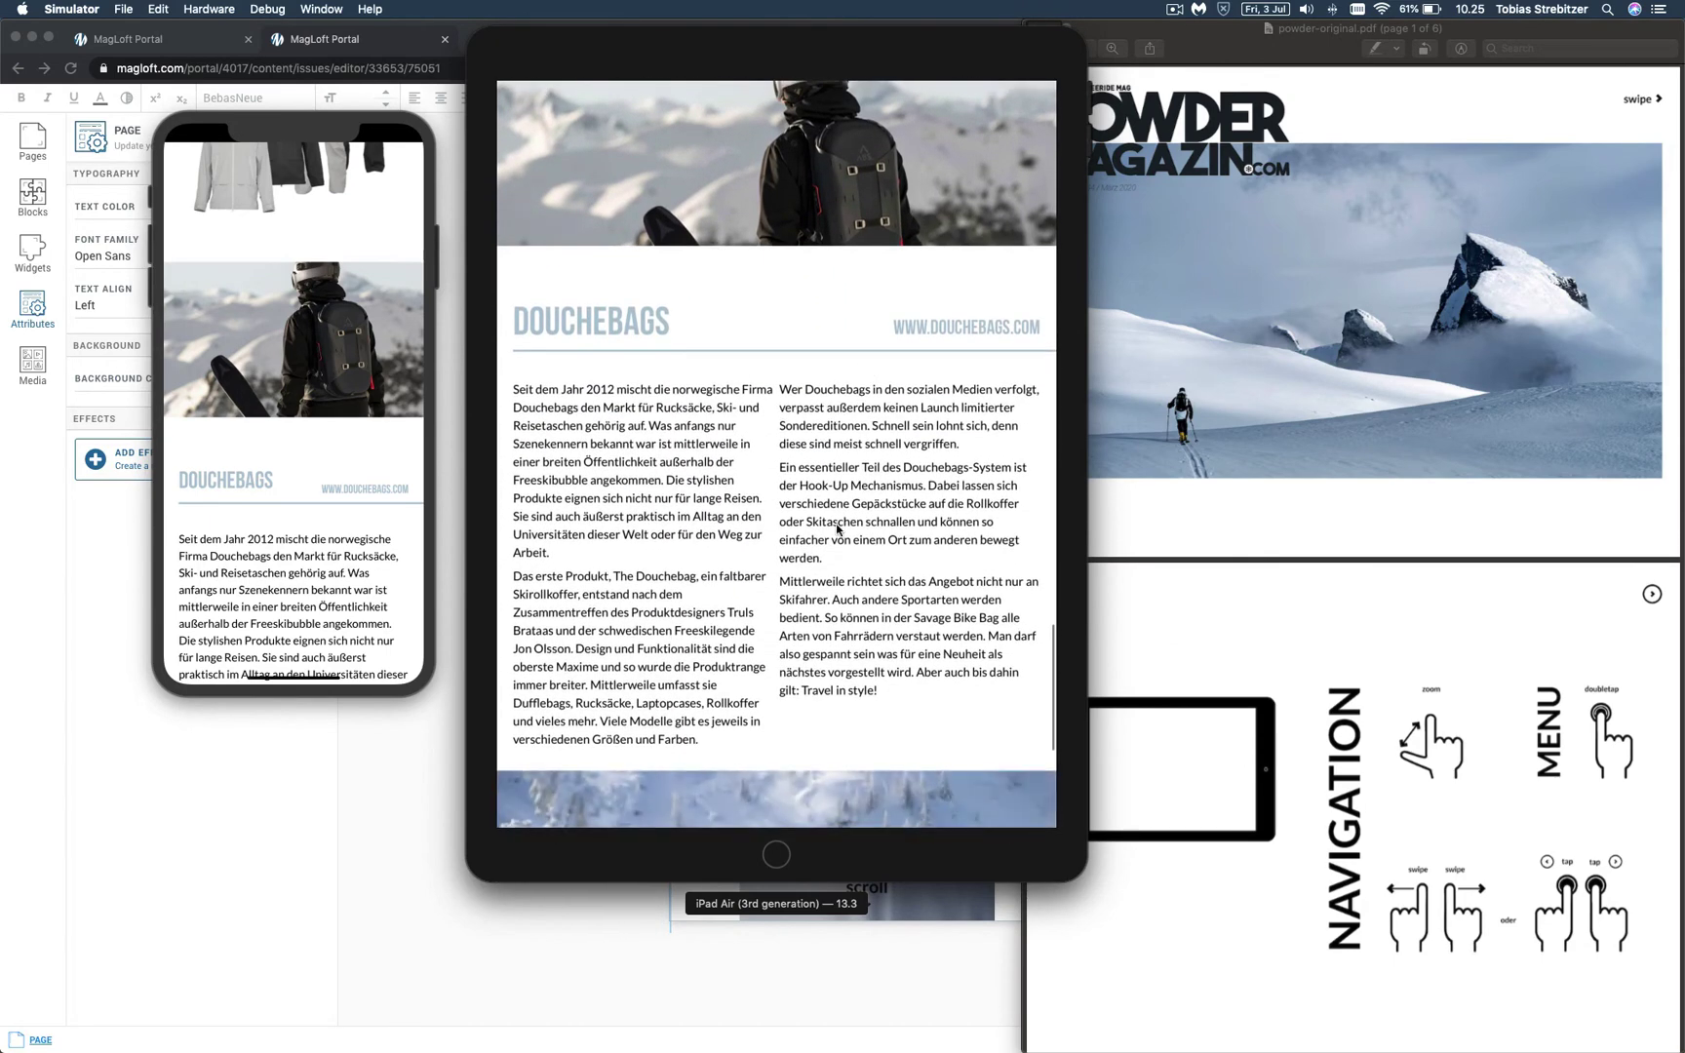
drag(824, 464, 853, 341)
Bring the iPhone preview back to the INSIGHTS cover
drag(403, 478, 374, 325)
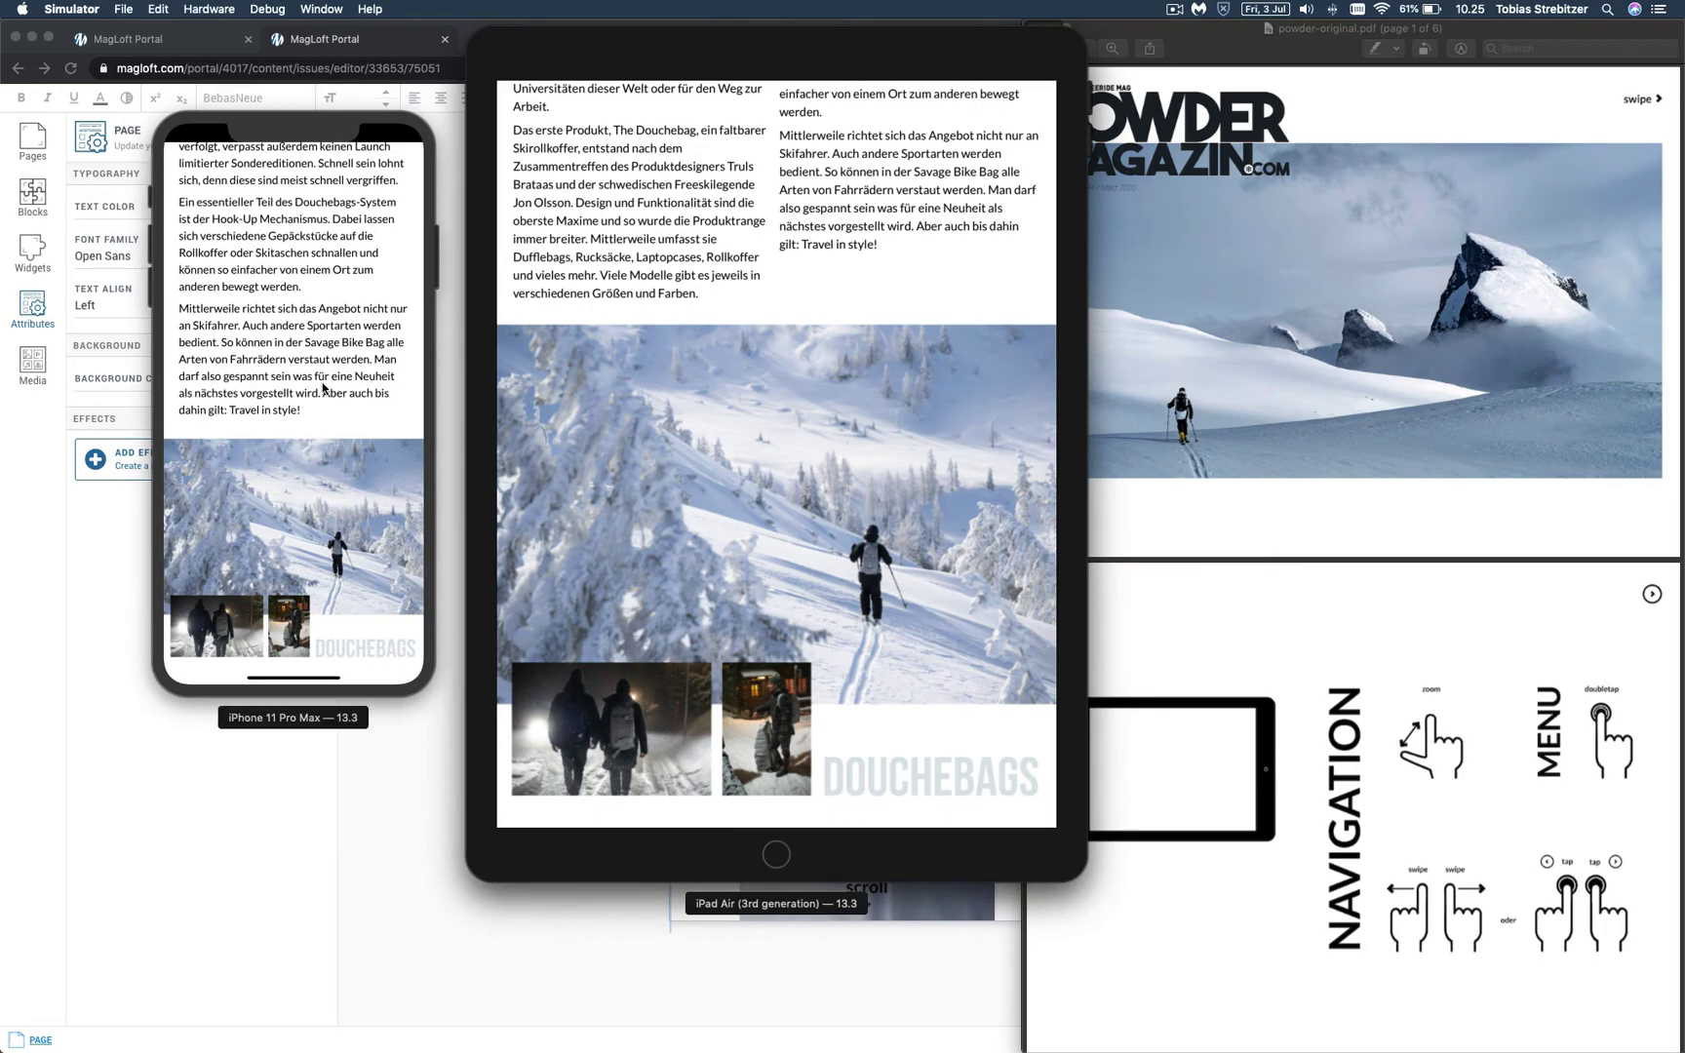
scroll(323, 289, down, 20)
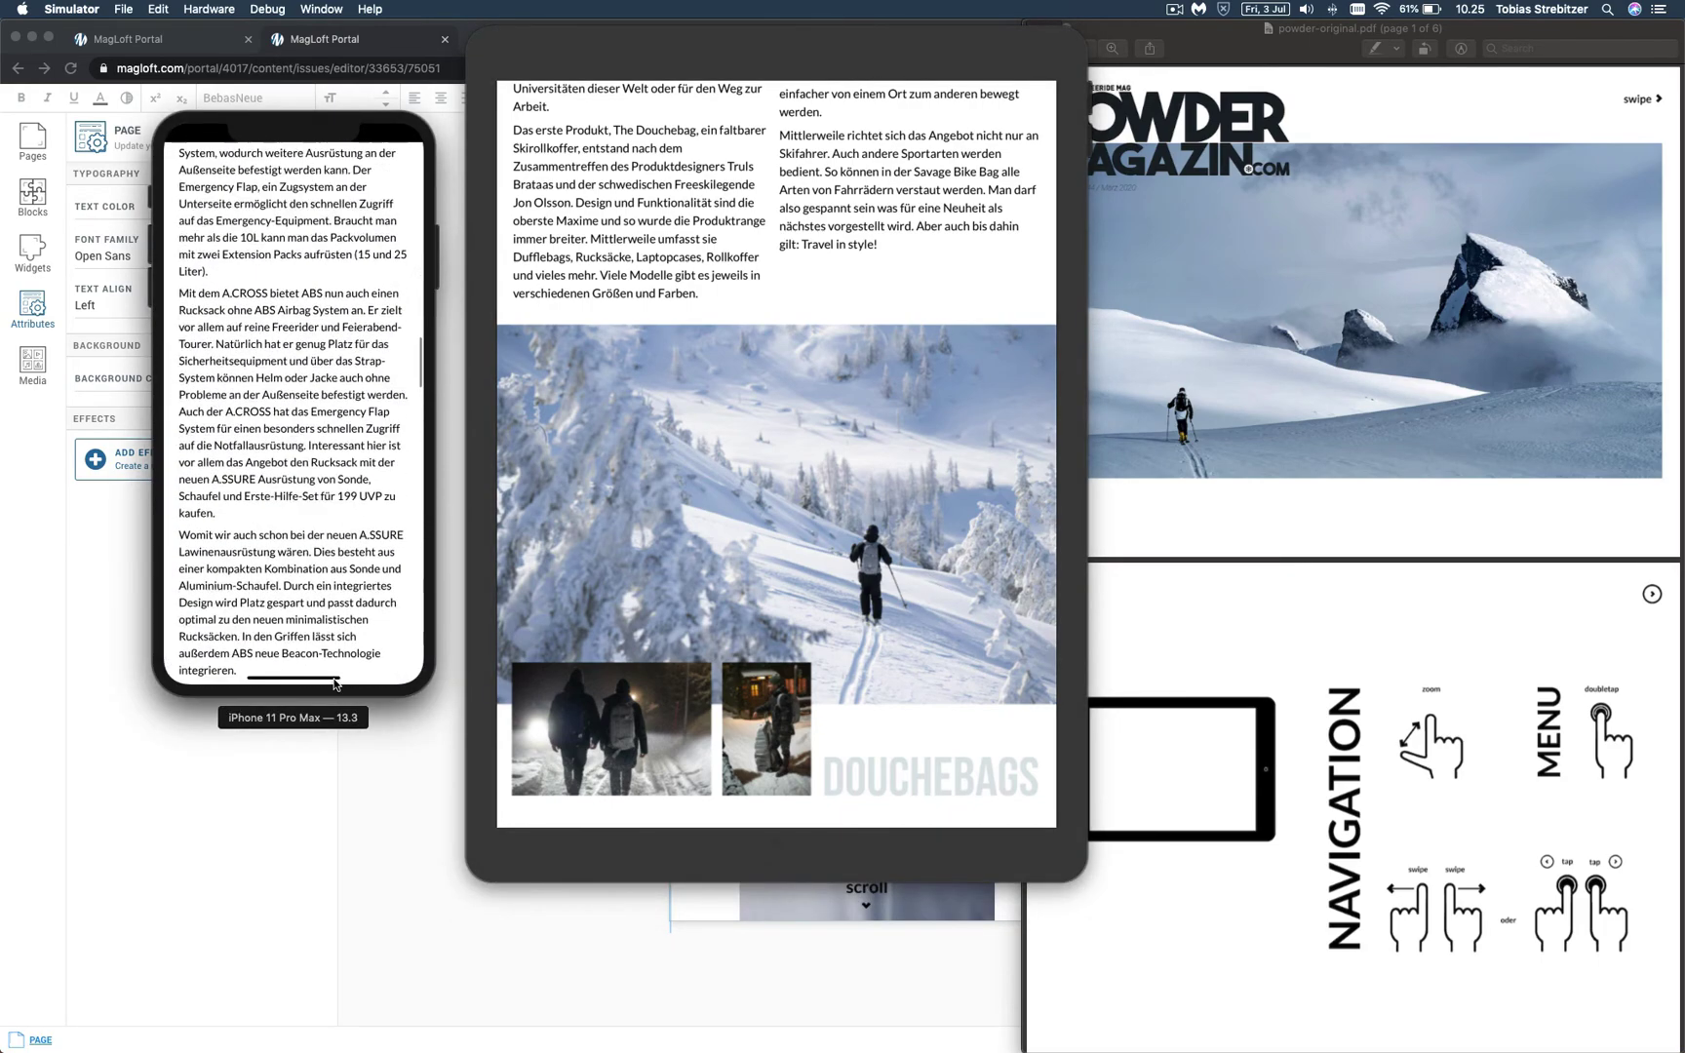
scroll(329, 280, up, 20)
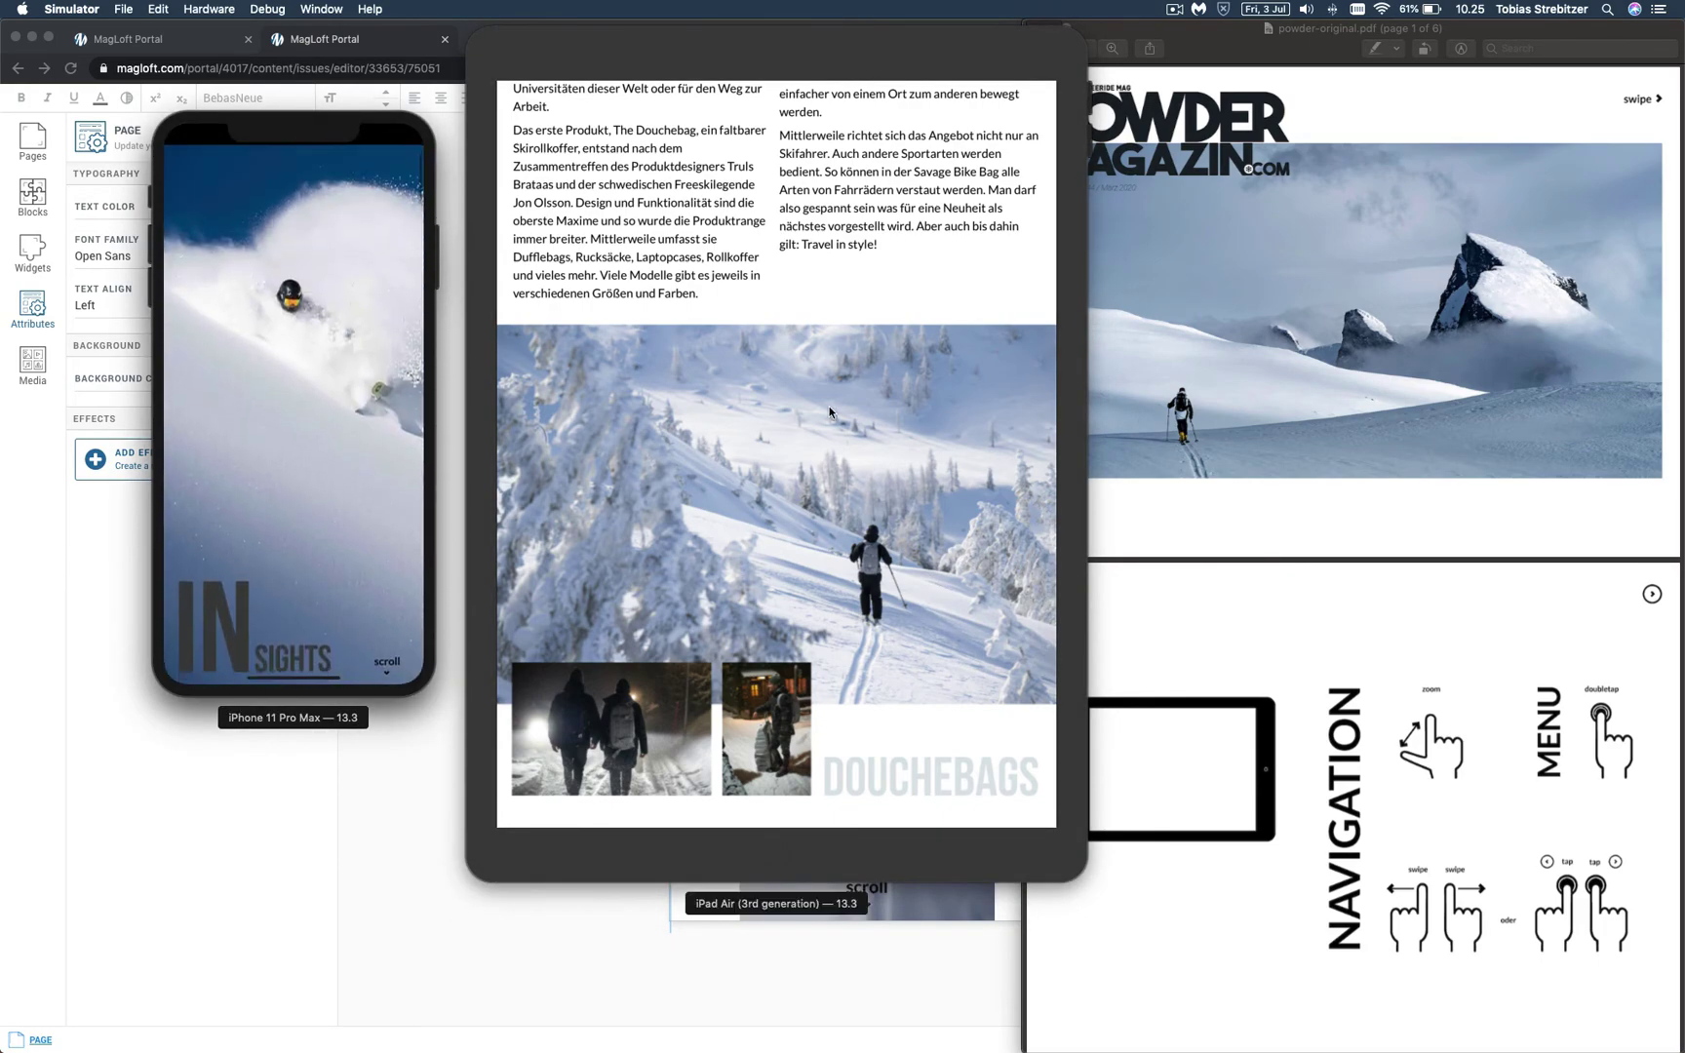
Page both iPhone and iPad from the INSIGHTS cover to the Spielplatz hinterm Haus article
scroll(827, 404, down, 15)
scroll(855, 610, up, 20)
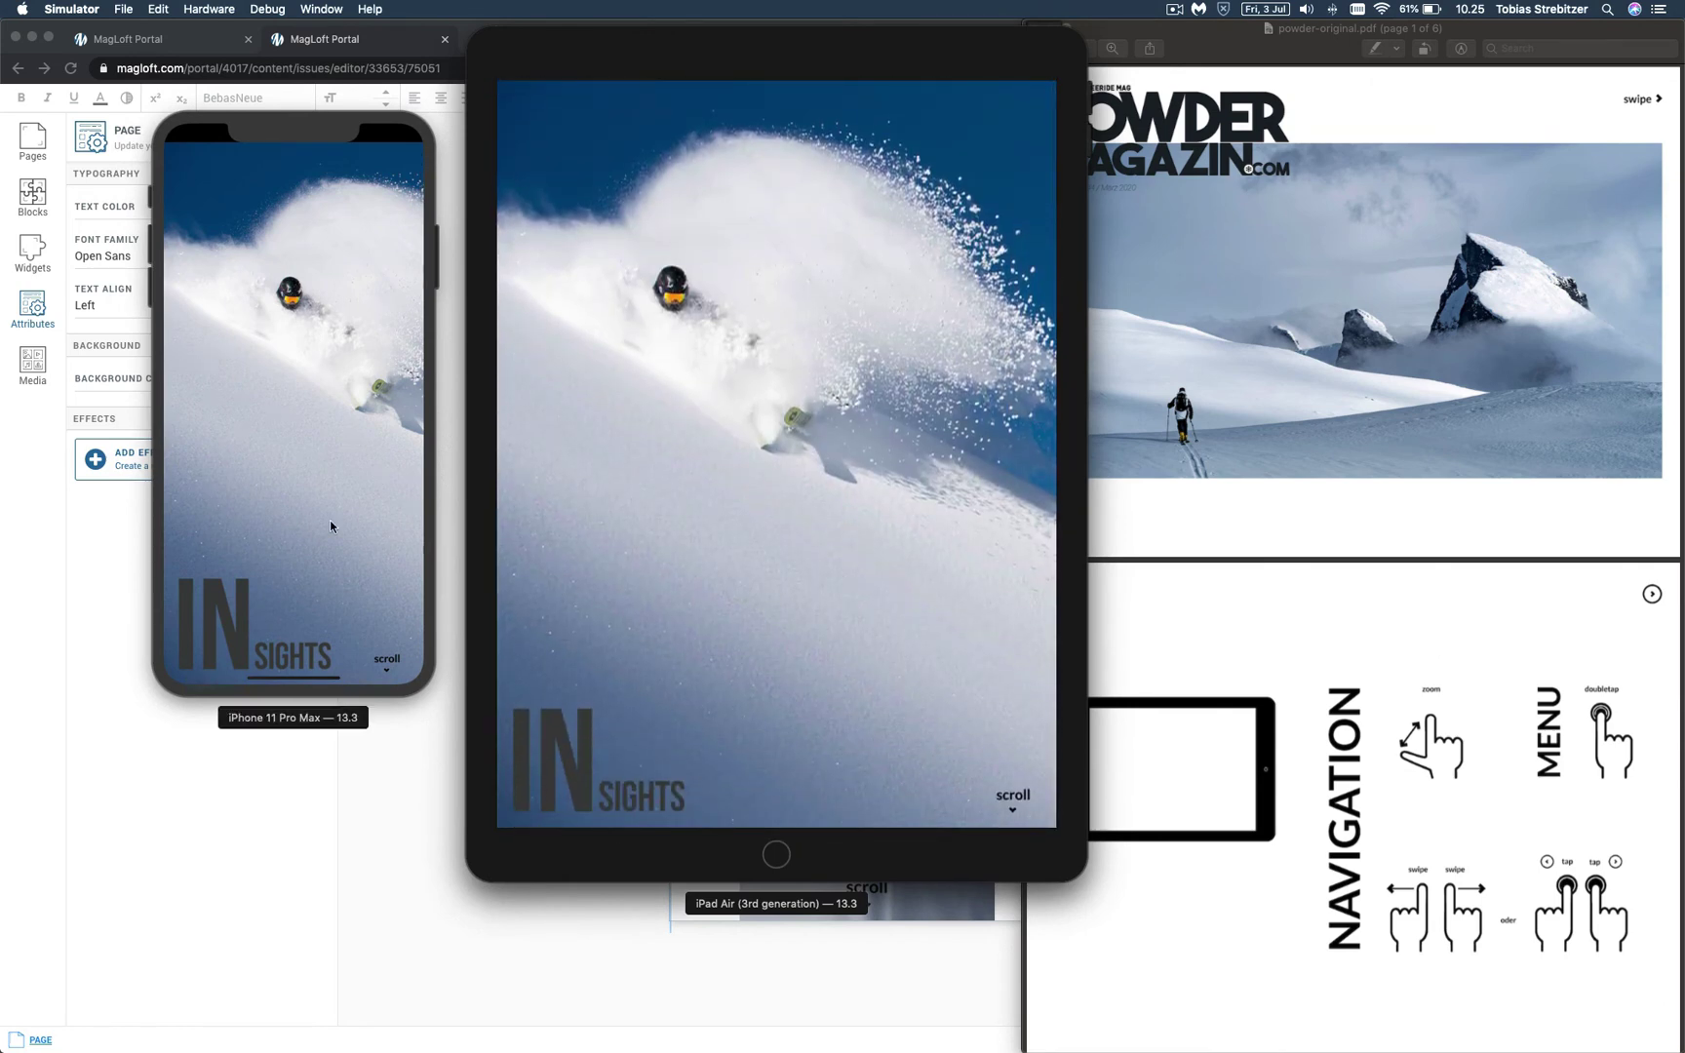
drag(383, 510, 266, 506)
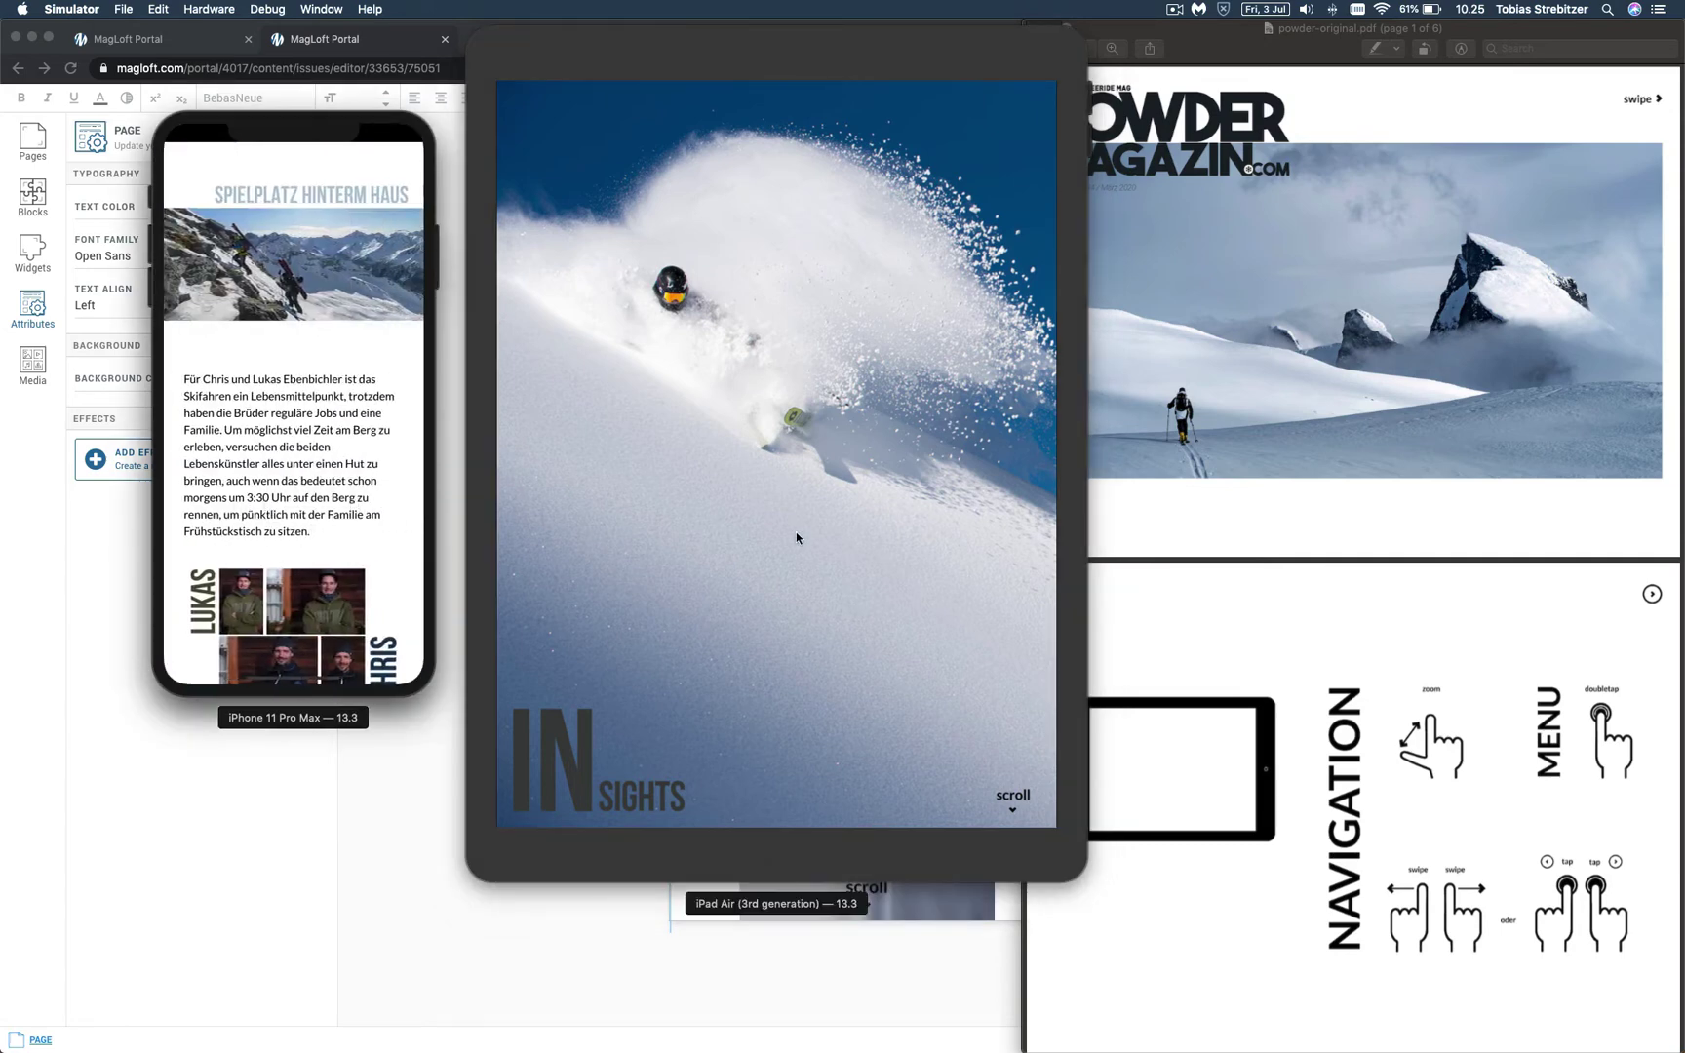
drag(825, 537, 588, 495)
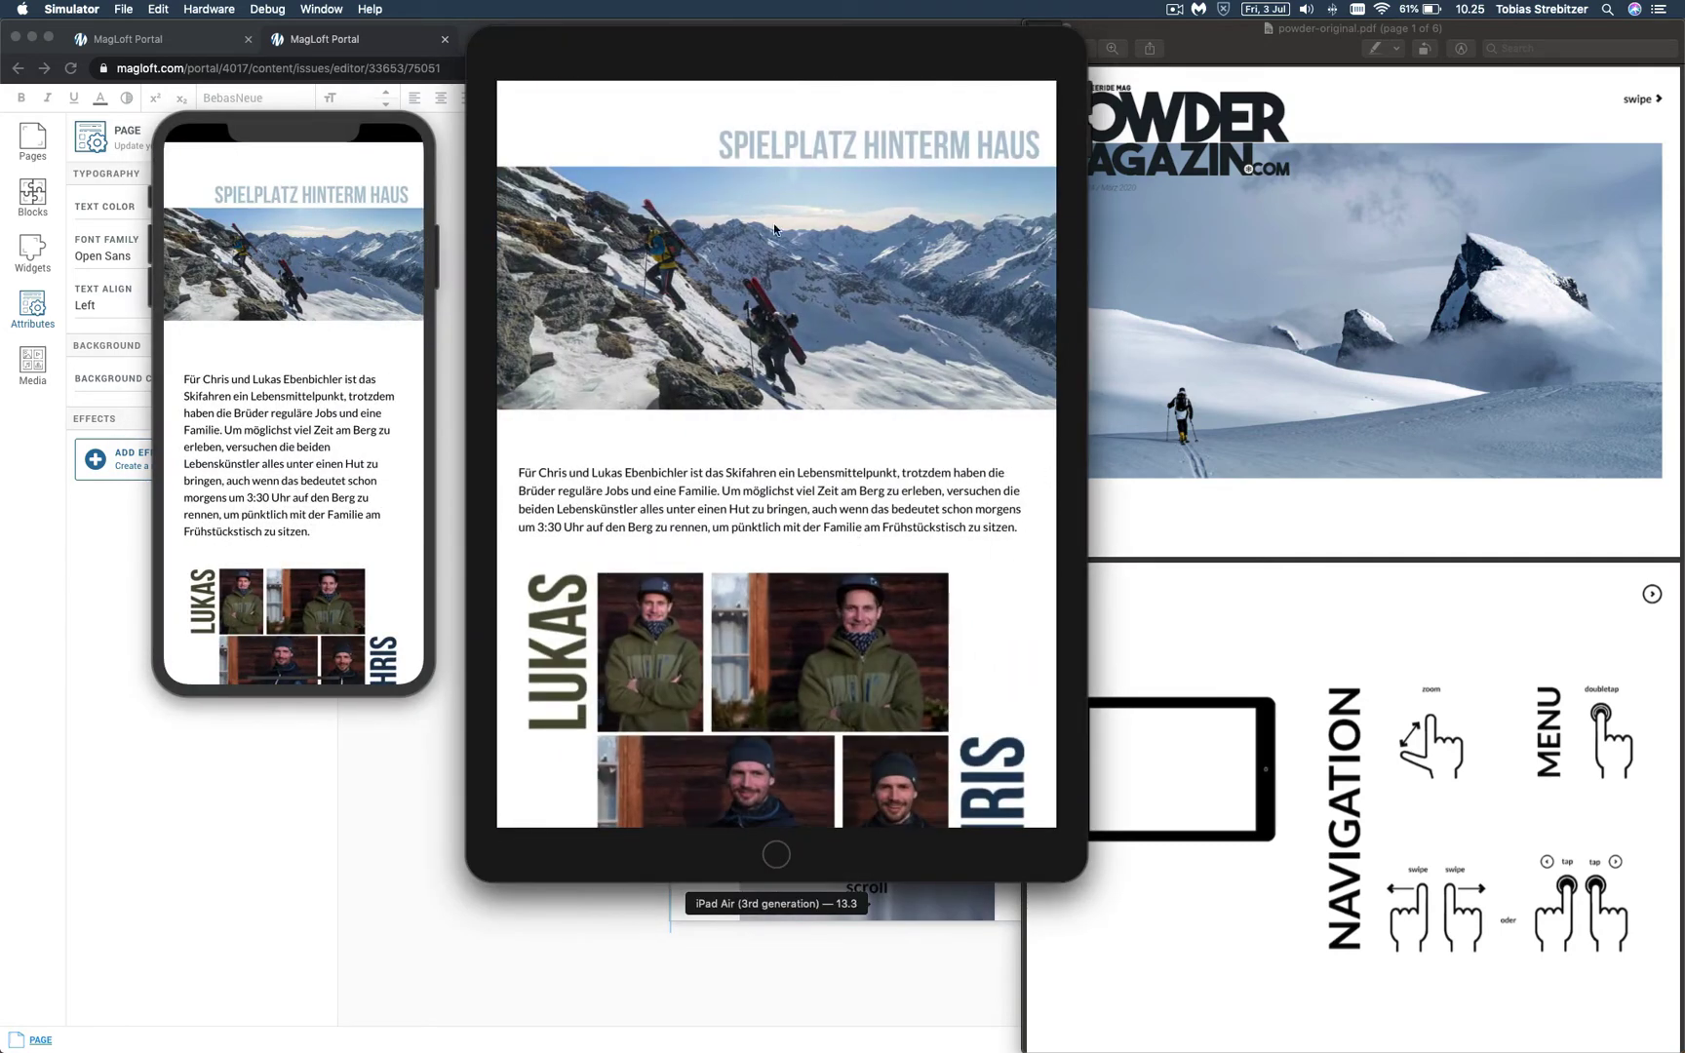
click(347, 290)
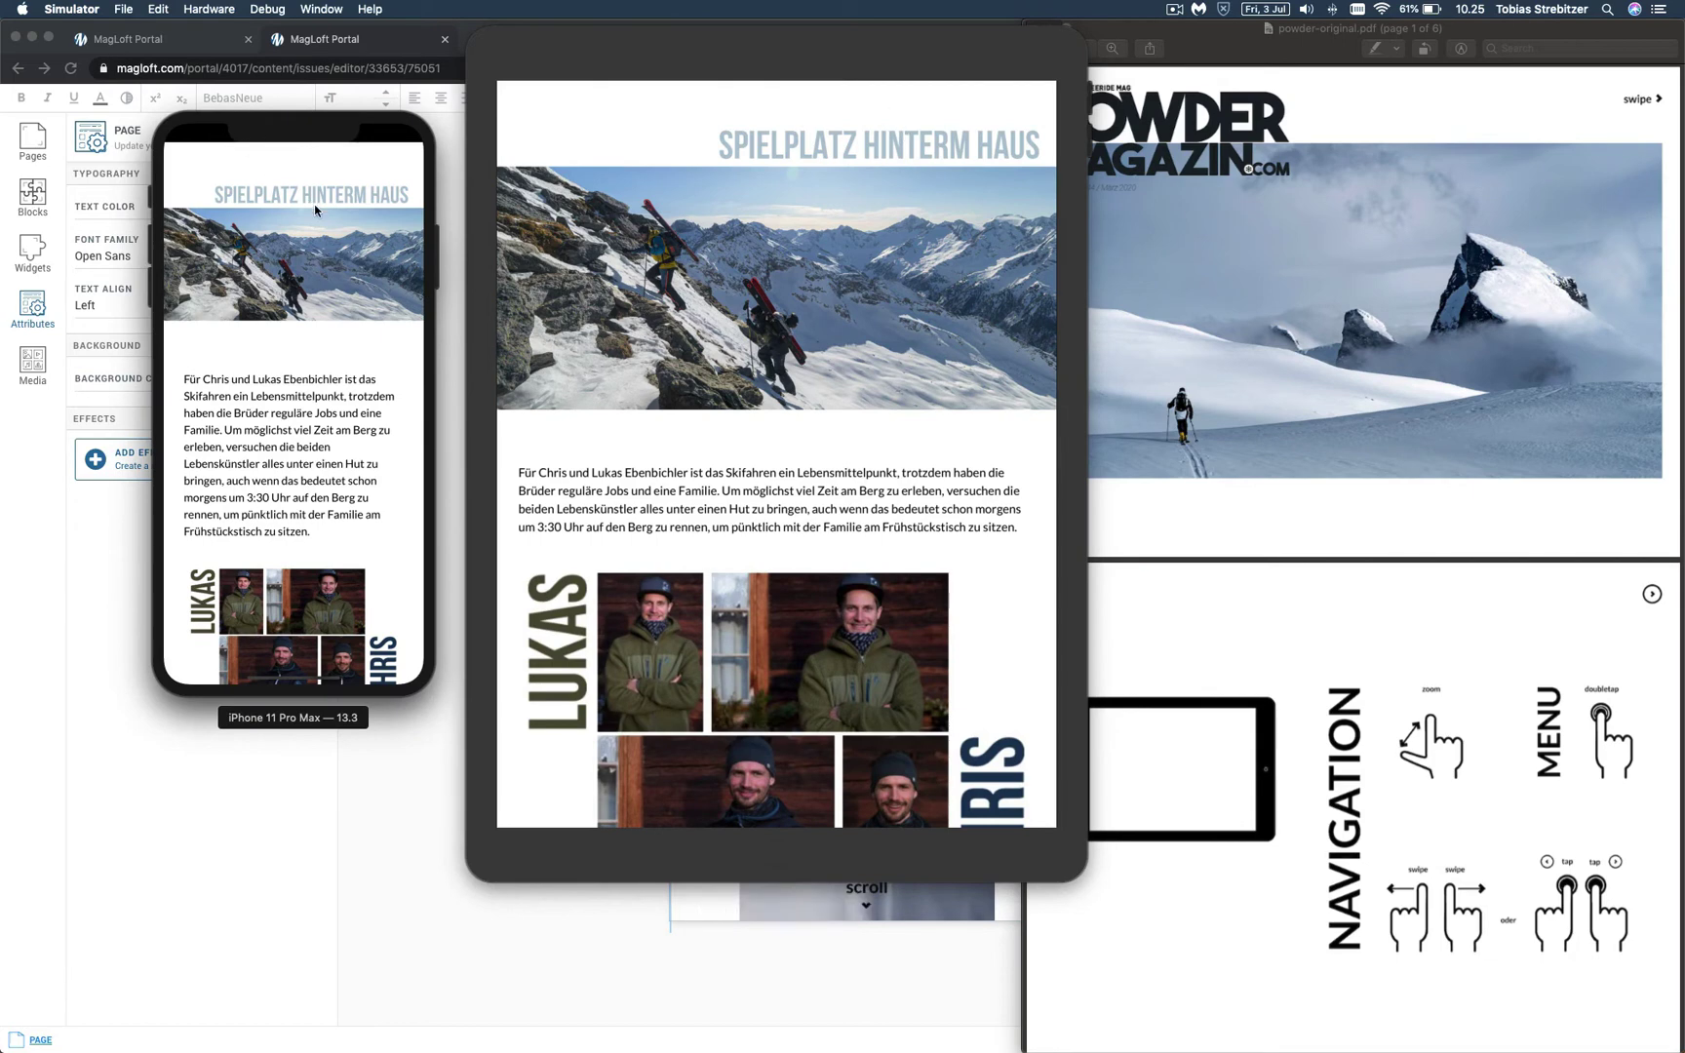
click(943, 149)
click(281, 373)
Scroll both devices past the four-photo grid and ANZEIGE ad to the 'Chris erreicht den Grat' text
drag(719, 546, 741, 436)
scroll(751, 409, down, 10)
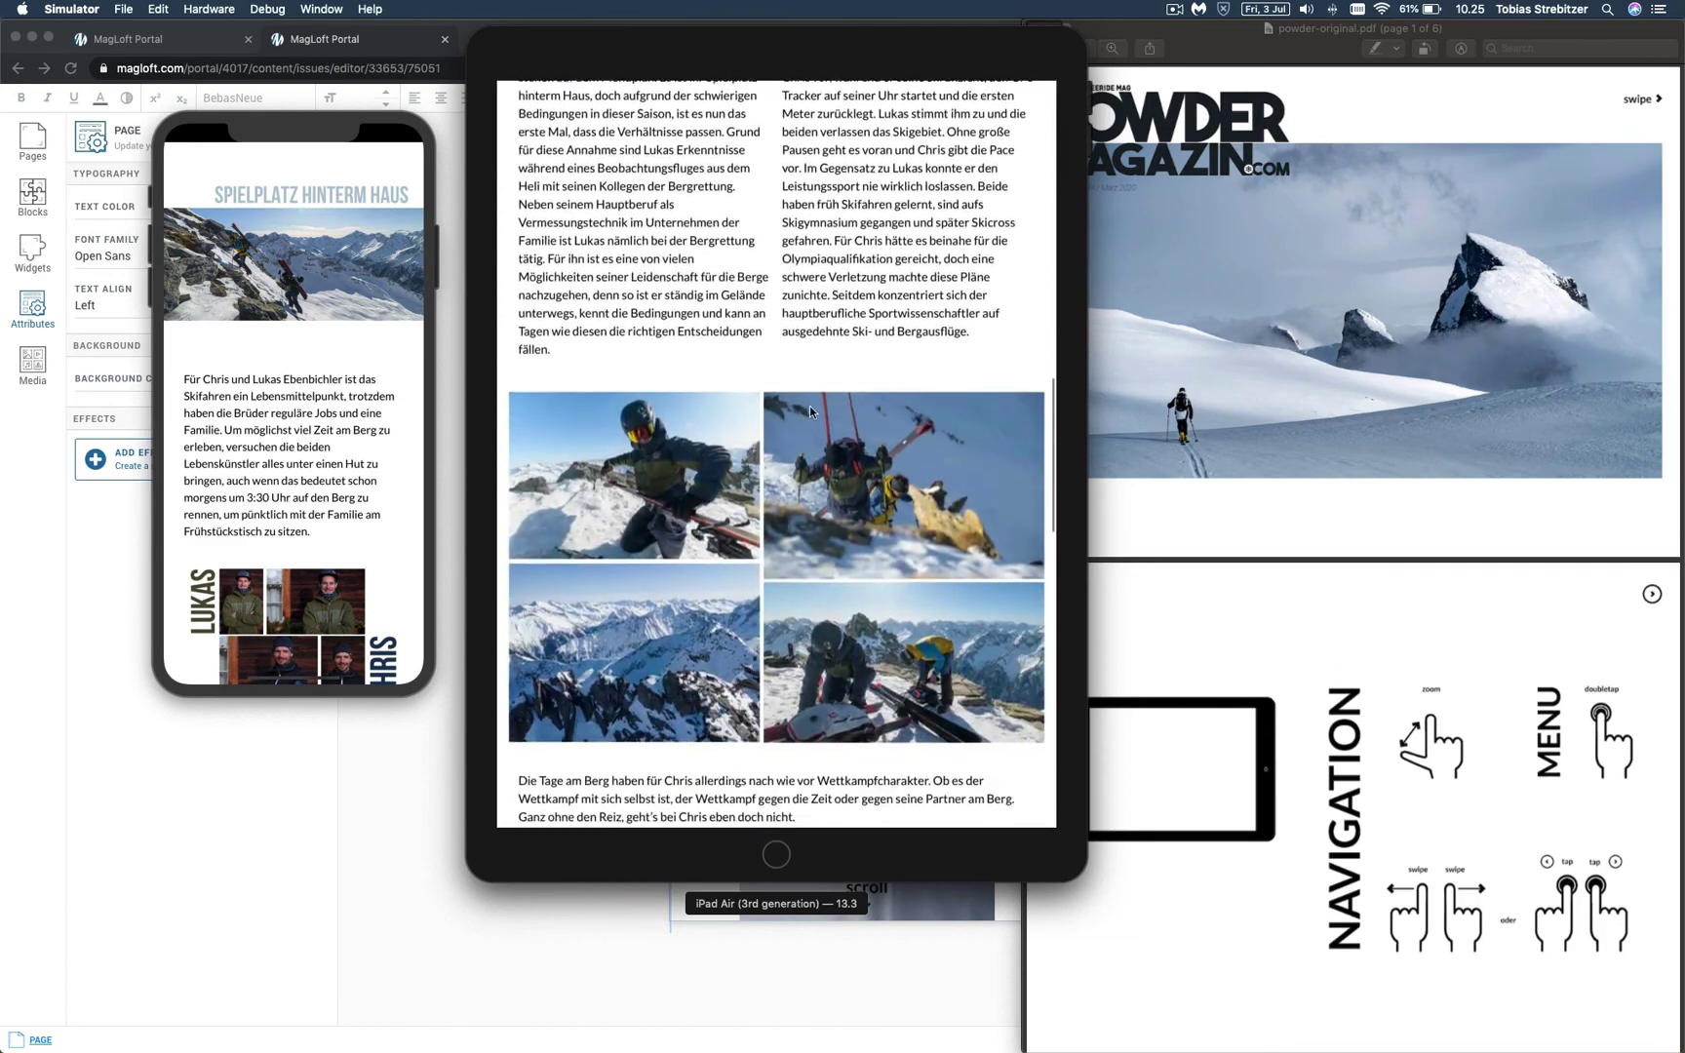
scroll(351, 312, down, 5)
scroll(351, 312, down, 10)
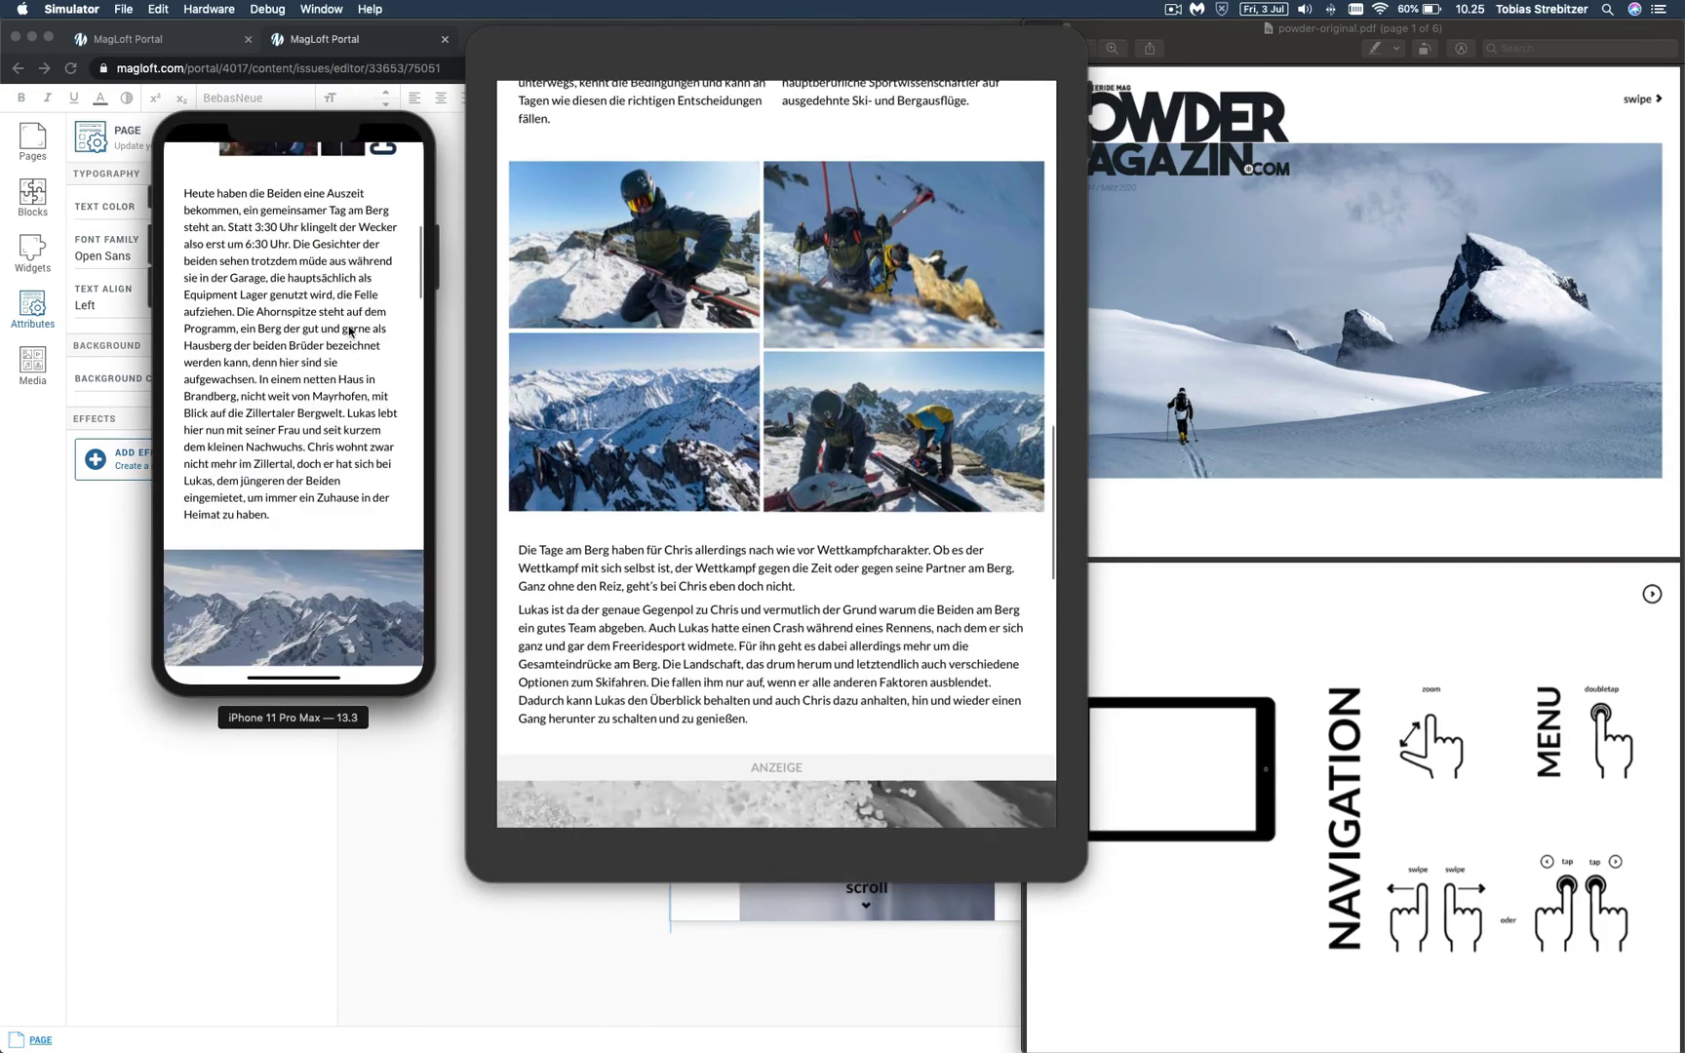
scroll(339, 291, down, 10)
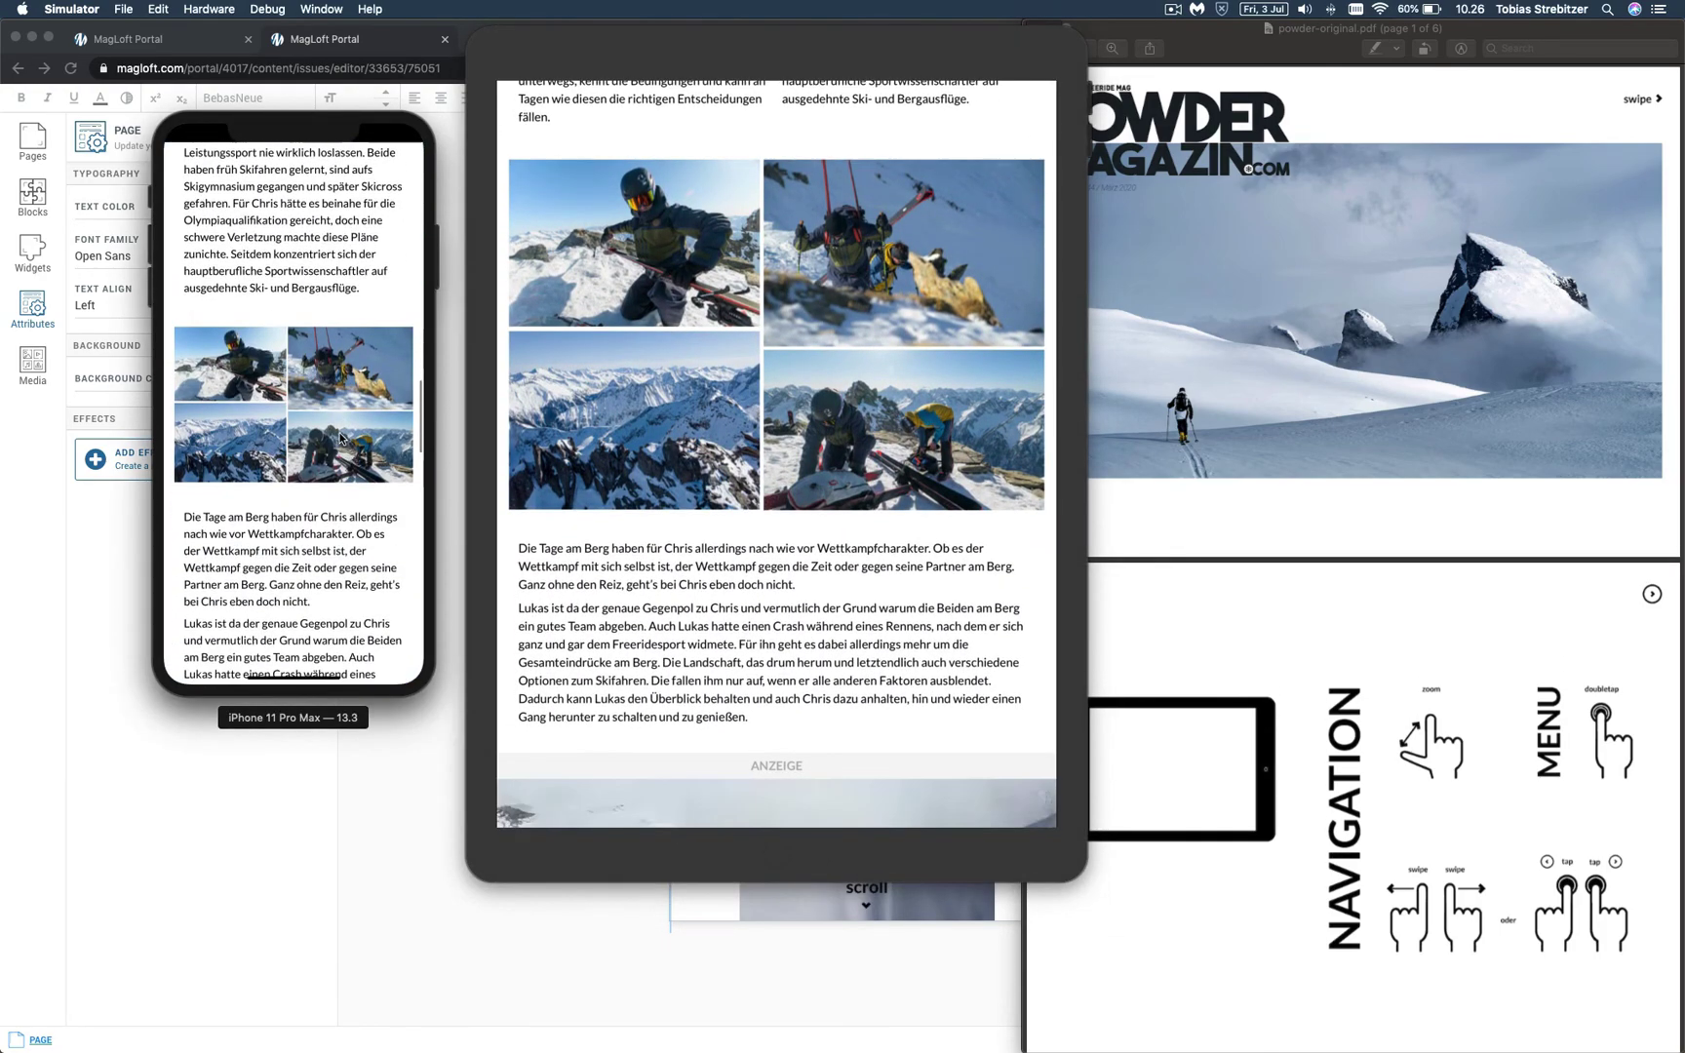
click(766, 282)
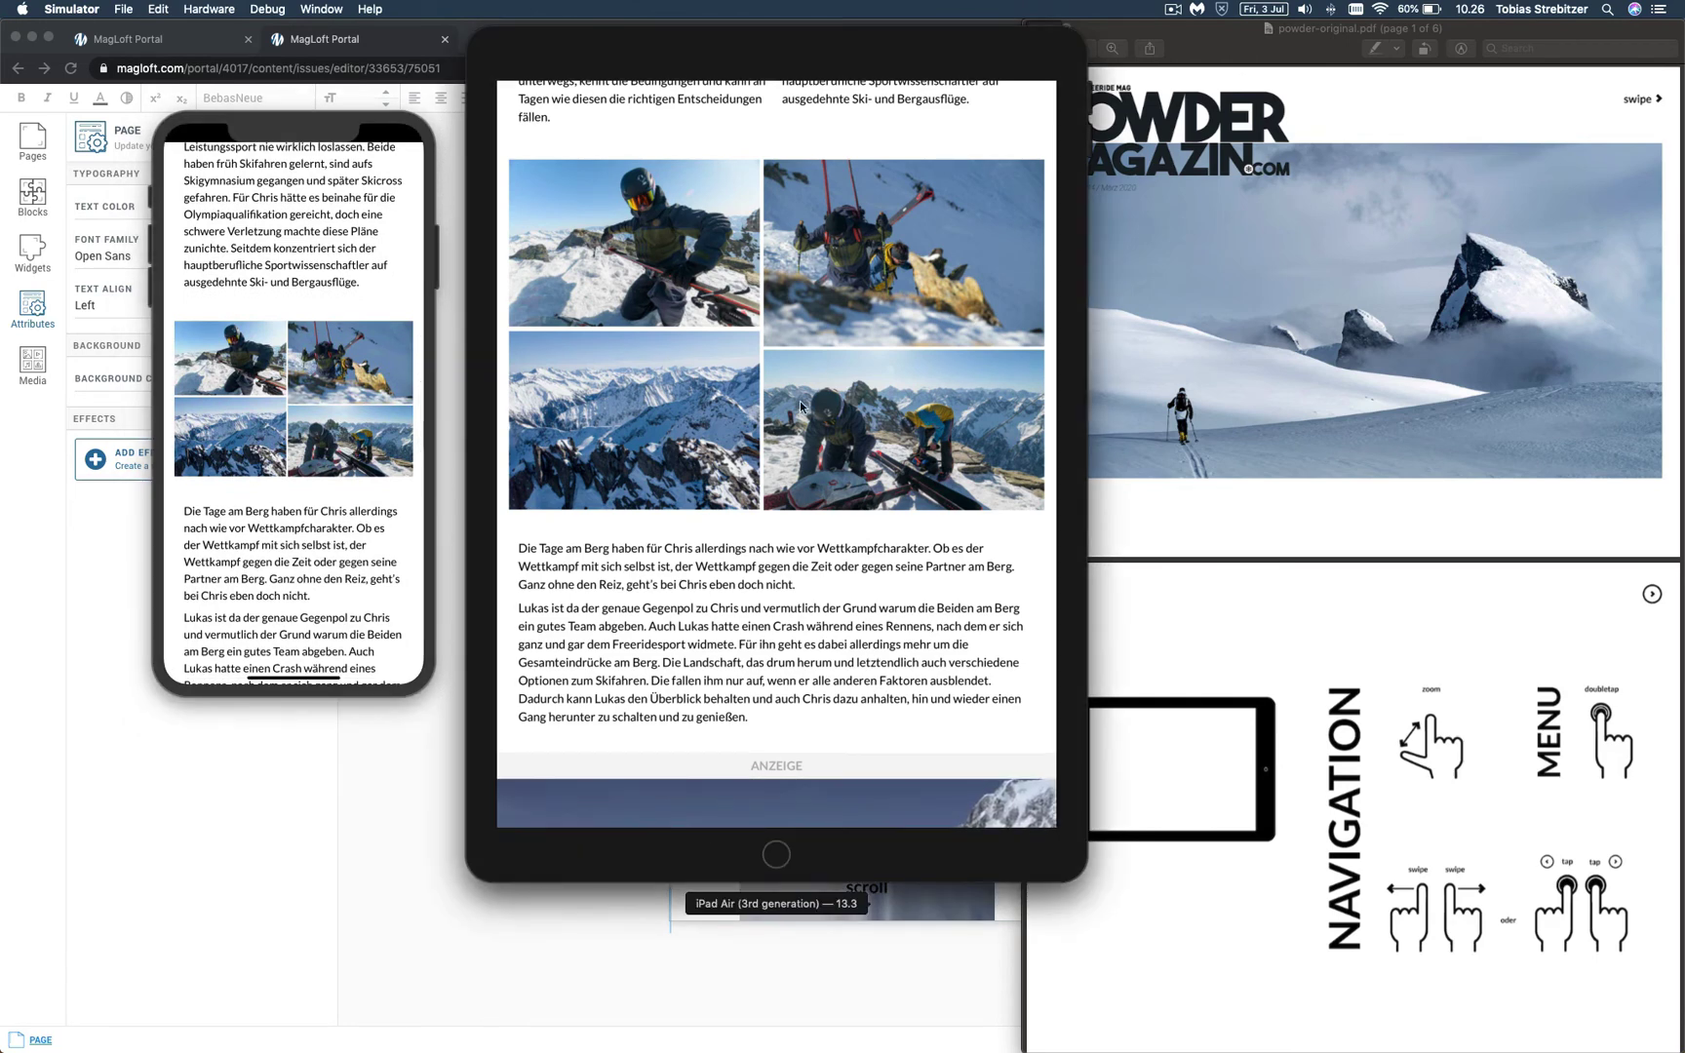
click(318, 391)
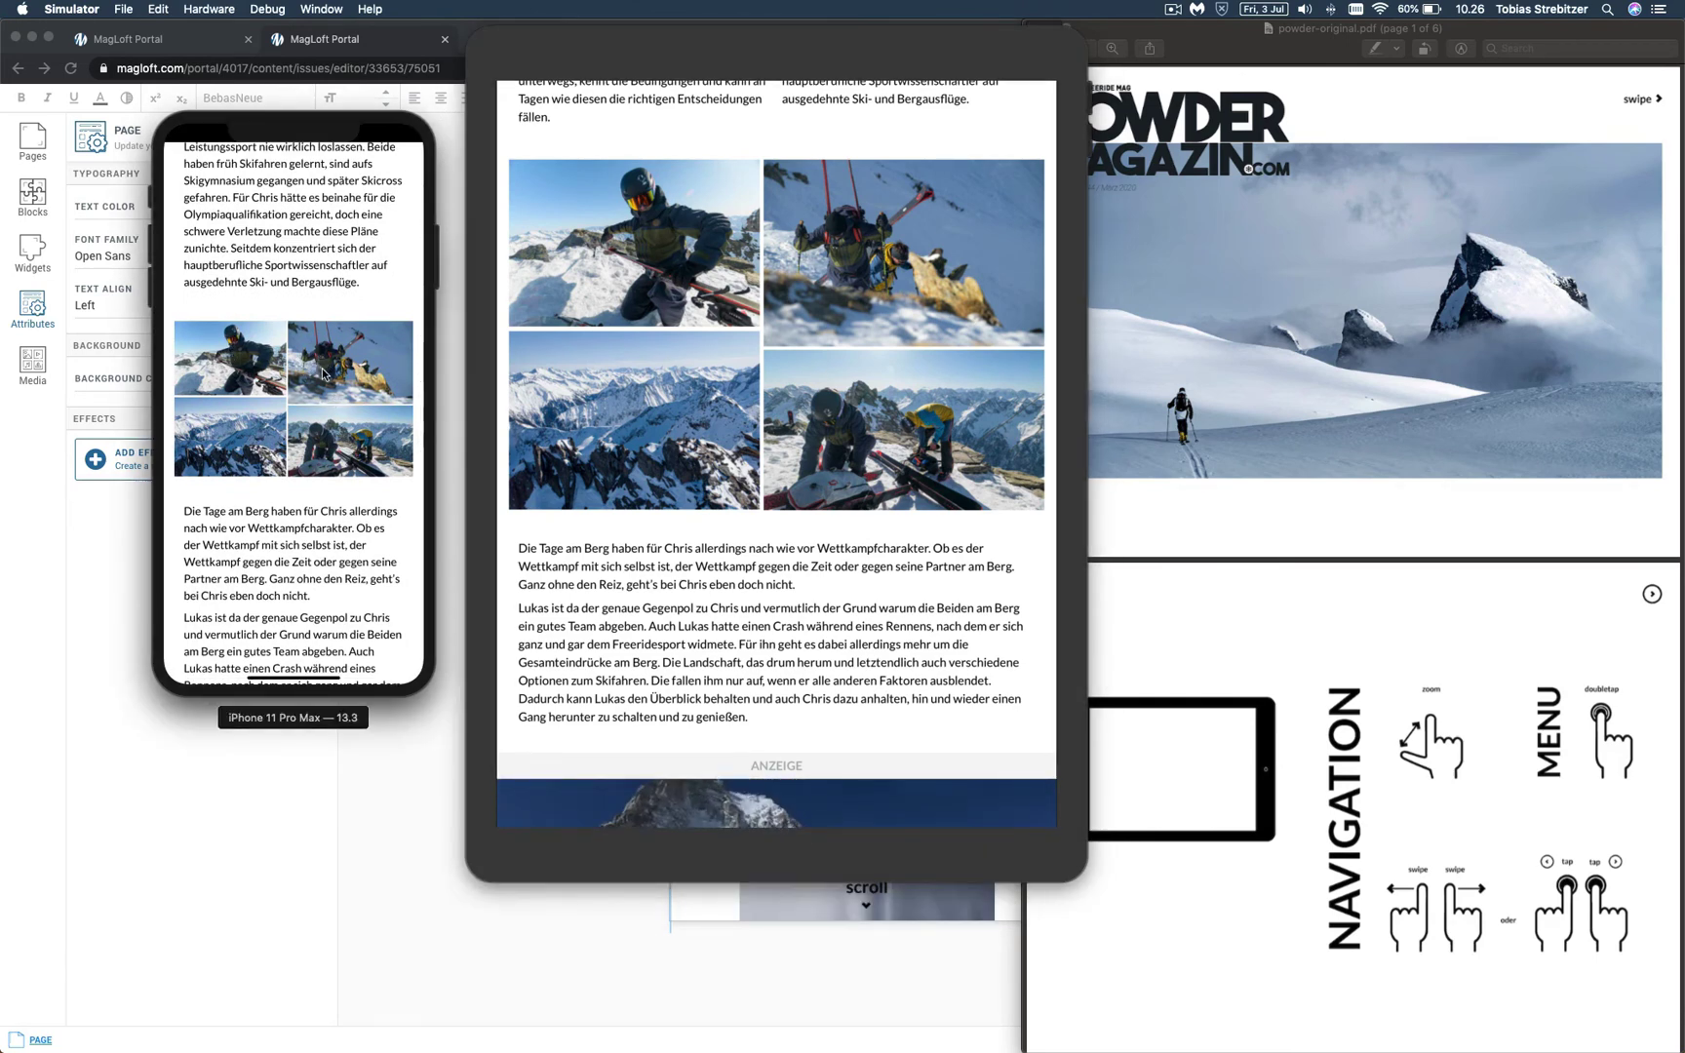
drag(306, 563, 309, 492)
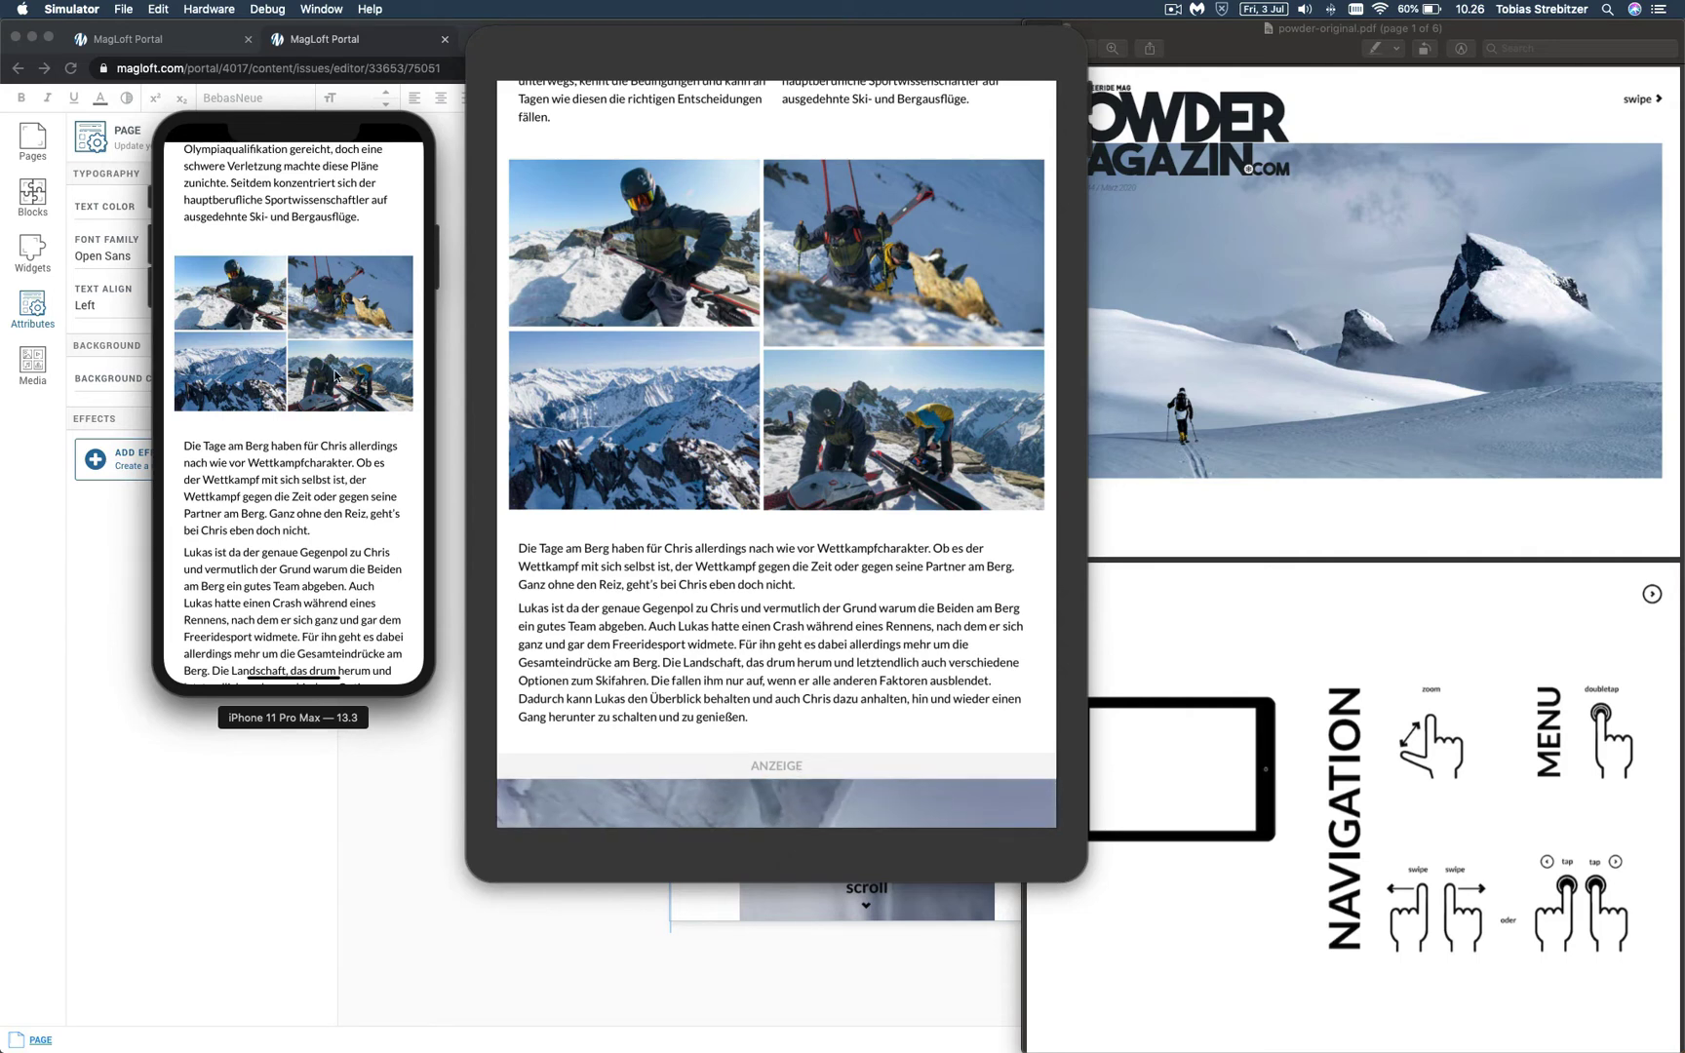
scroll(314, 536, down, 5)
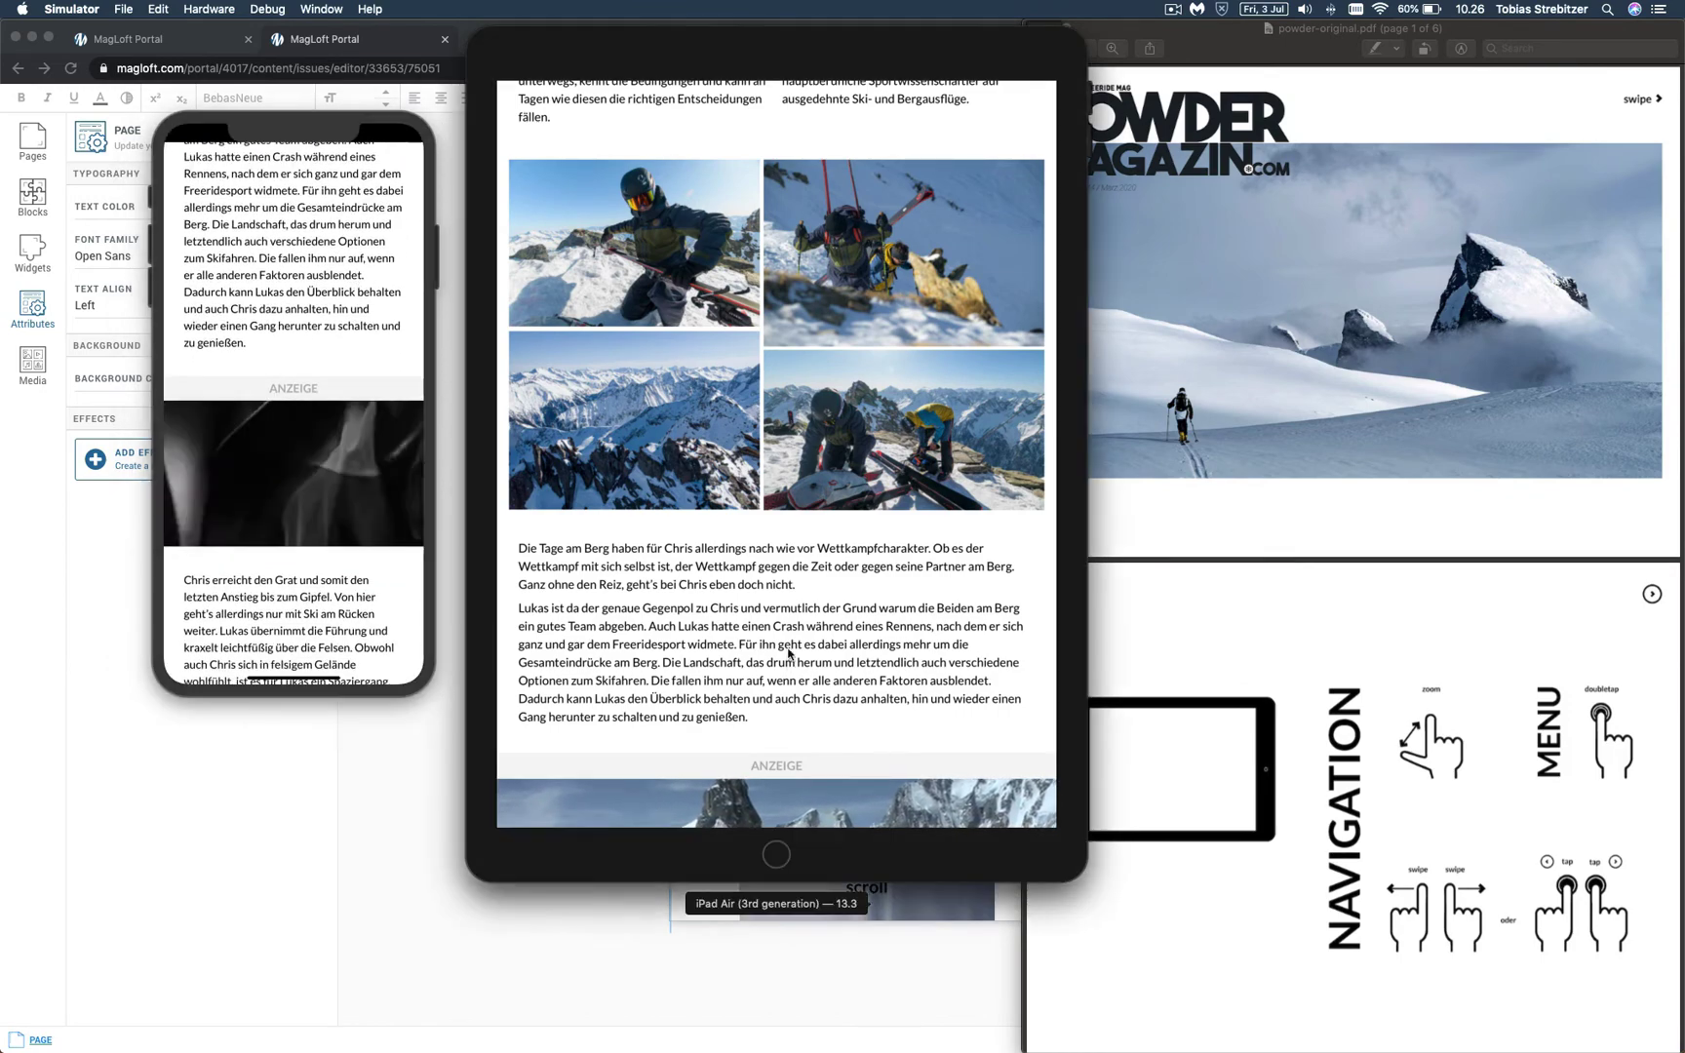
Scroll the iPad to the SCOTT ad and the iPhone to the VIDEO: STORY HINTERM HAUS embed and credit
scroll(767, 622, down, 7)
drag(766, 622, 771, 793)
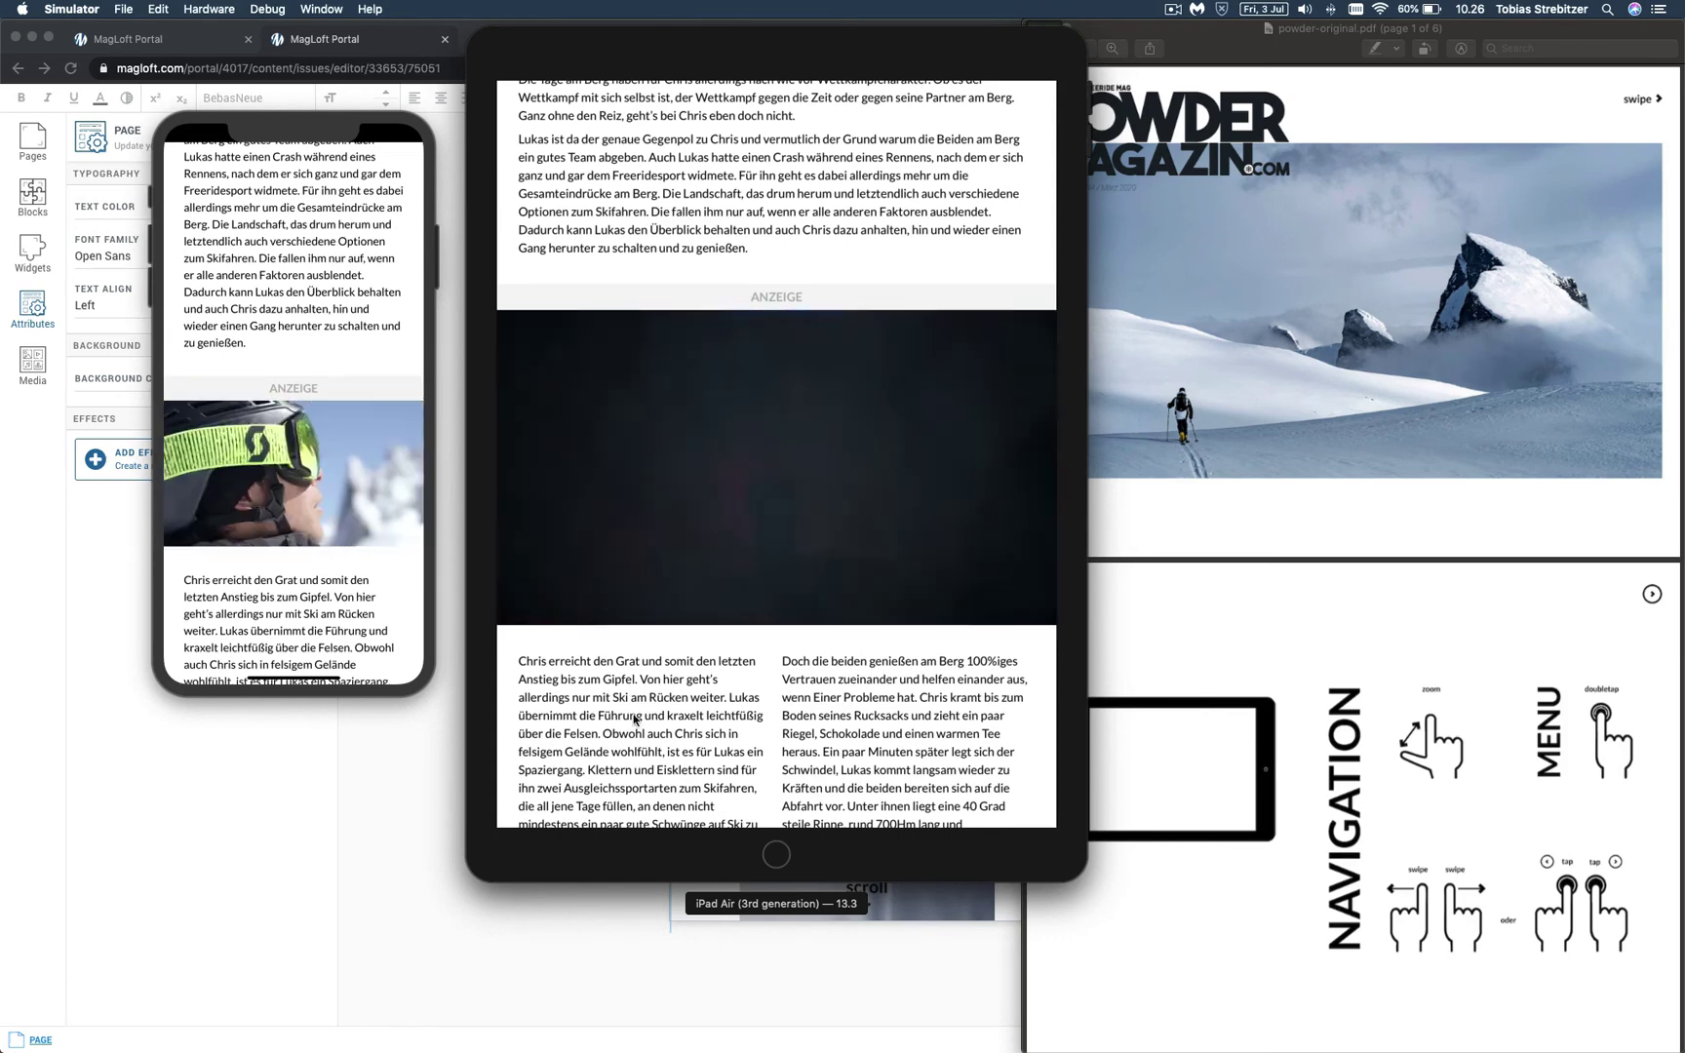
click(333, 518)
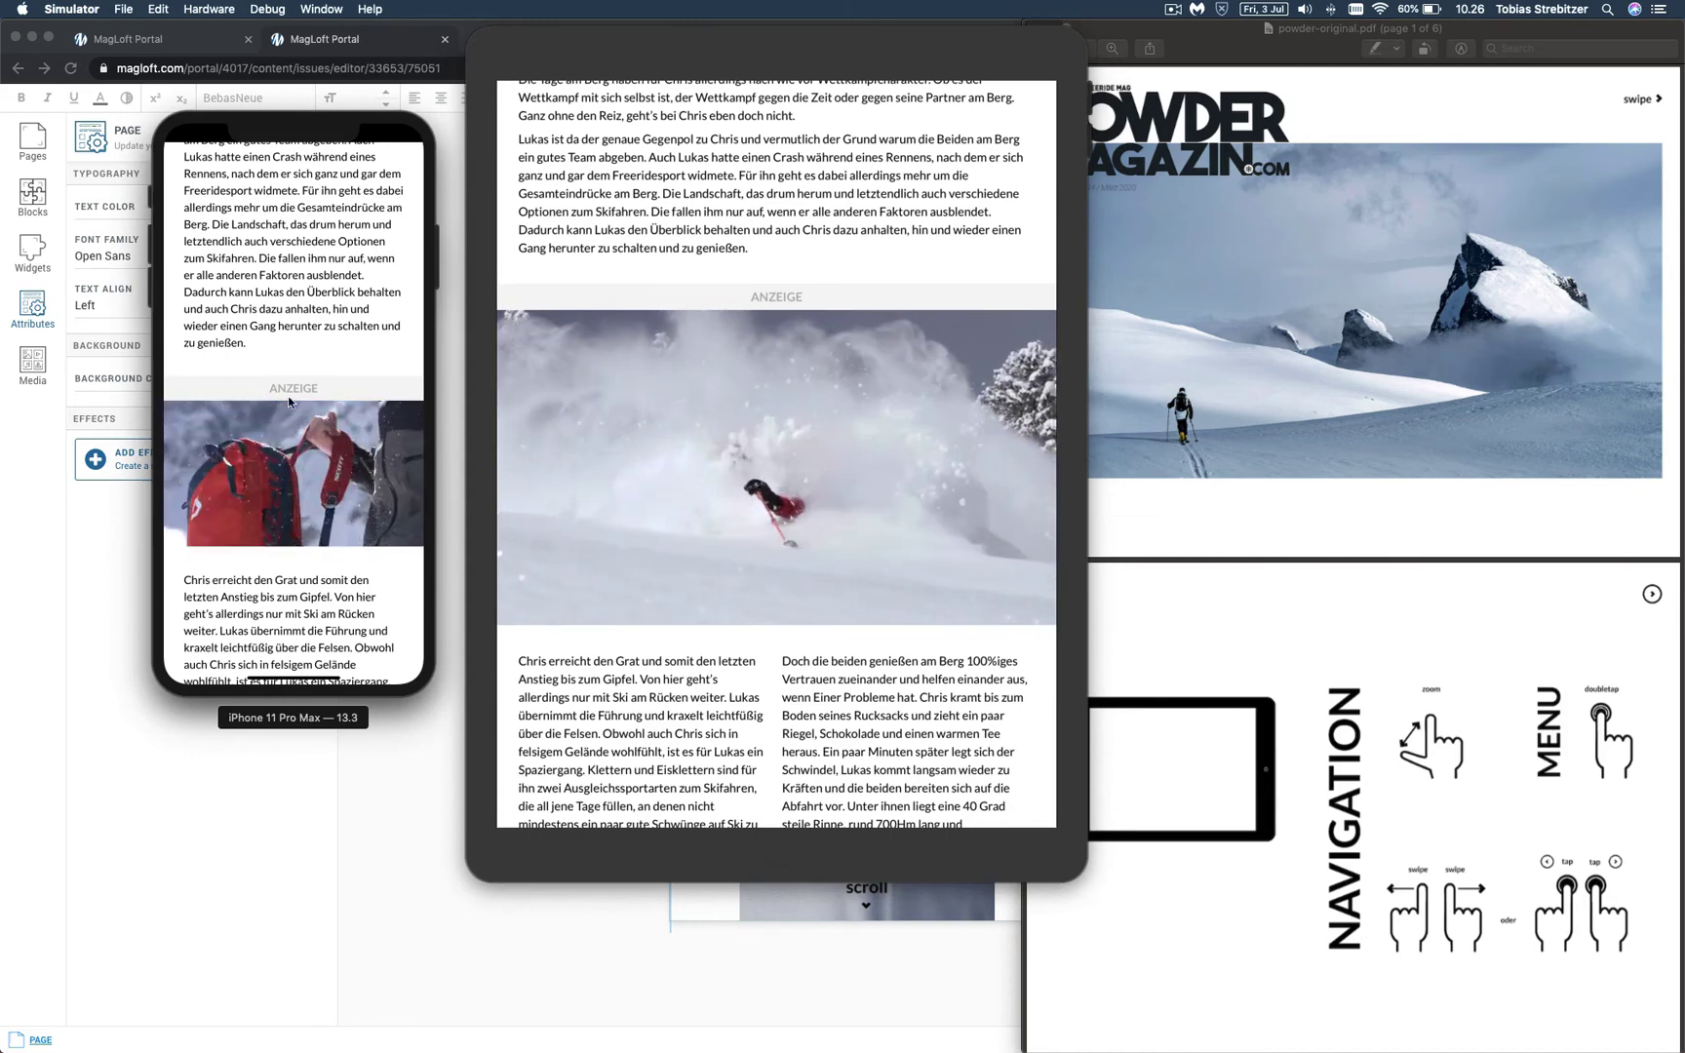
scroll(327, 503, up, 2)
scroll(327, 503, up, 2)
scroll(312, 478, down, 4)
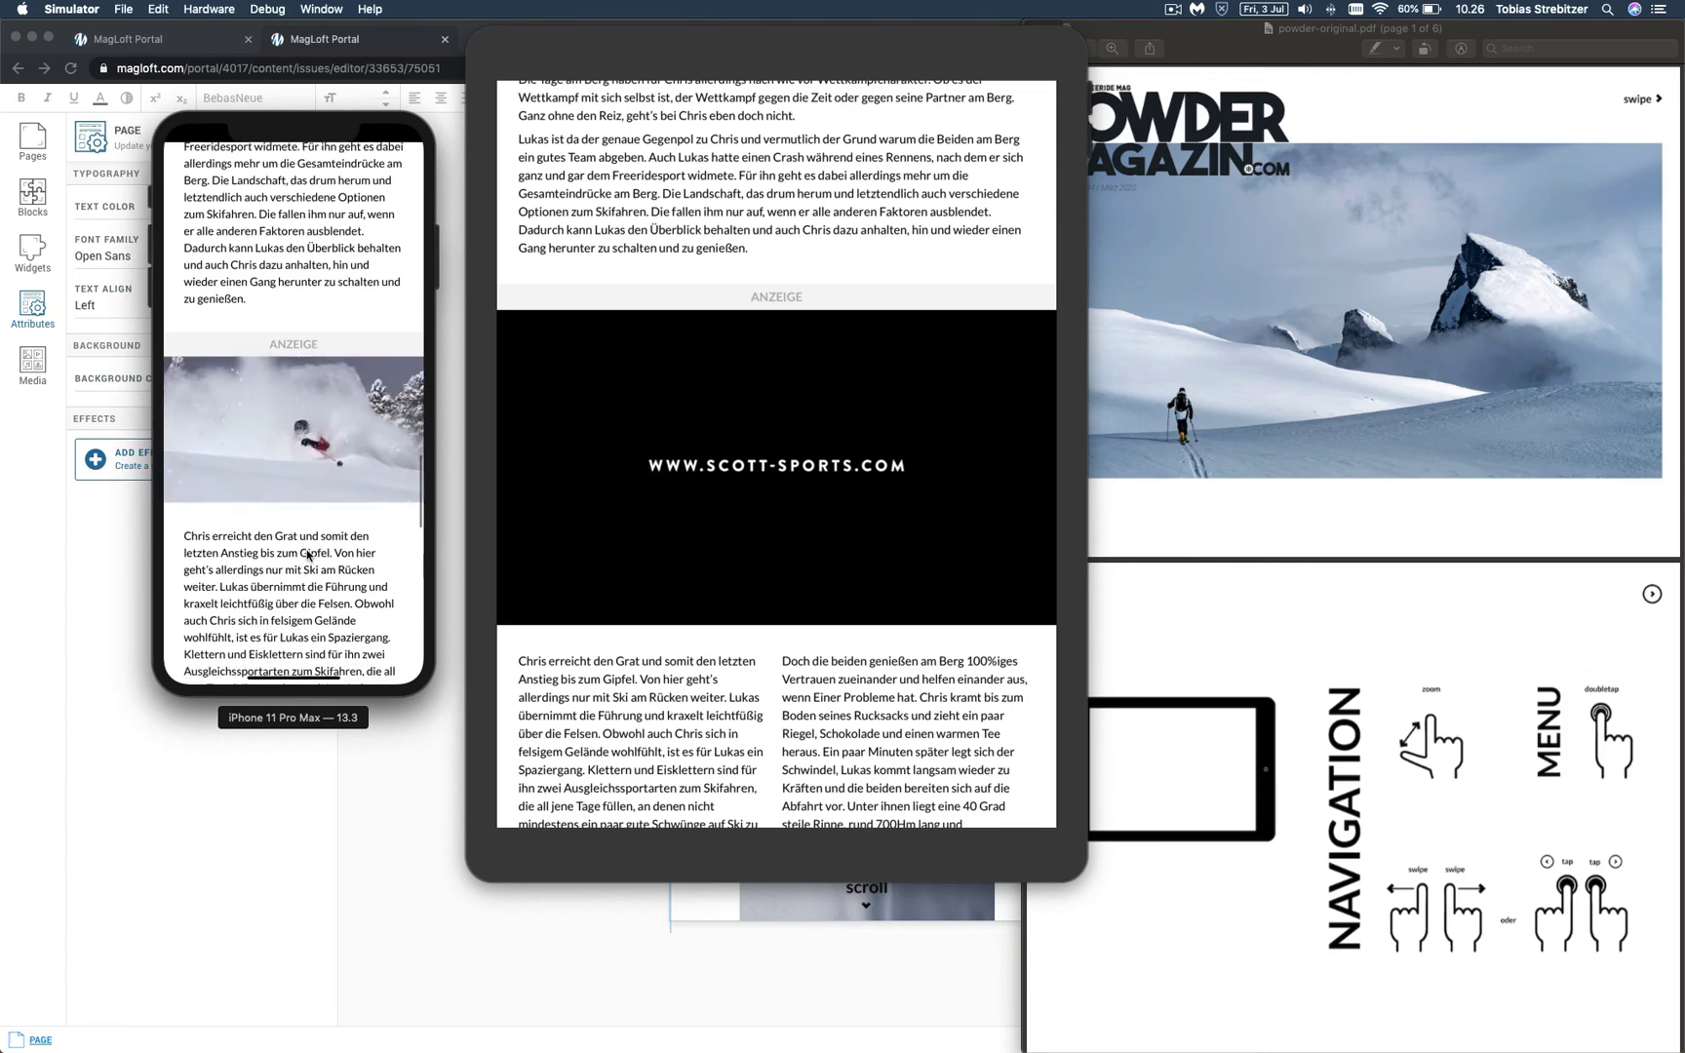
scroll(321, 546, down, 3)
scroll(336, 517, down, 10)
scroll(331, 429, down, 10)
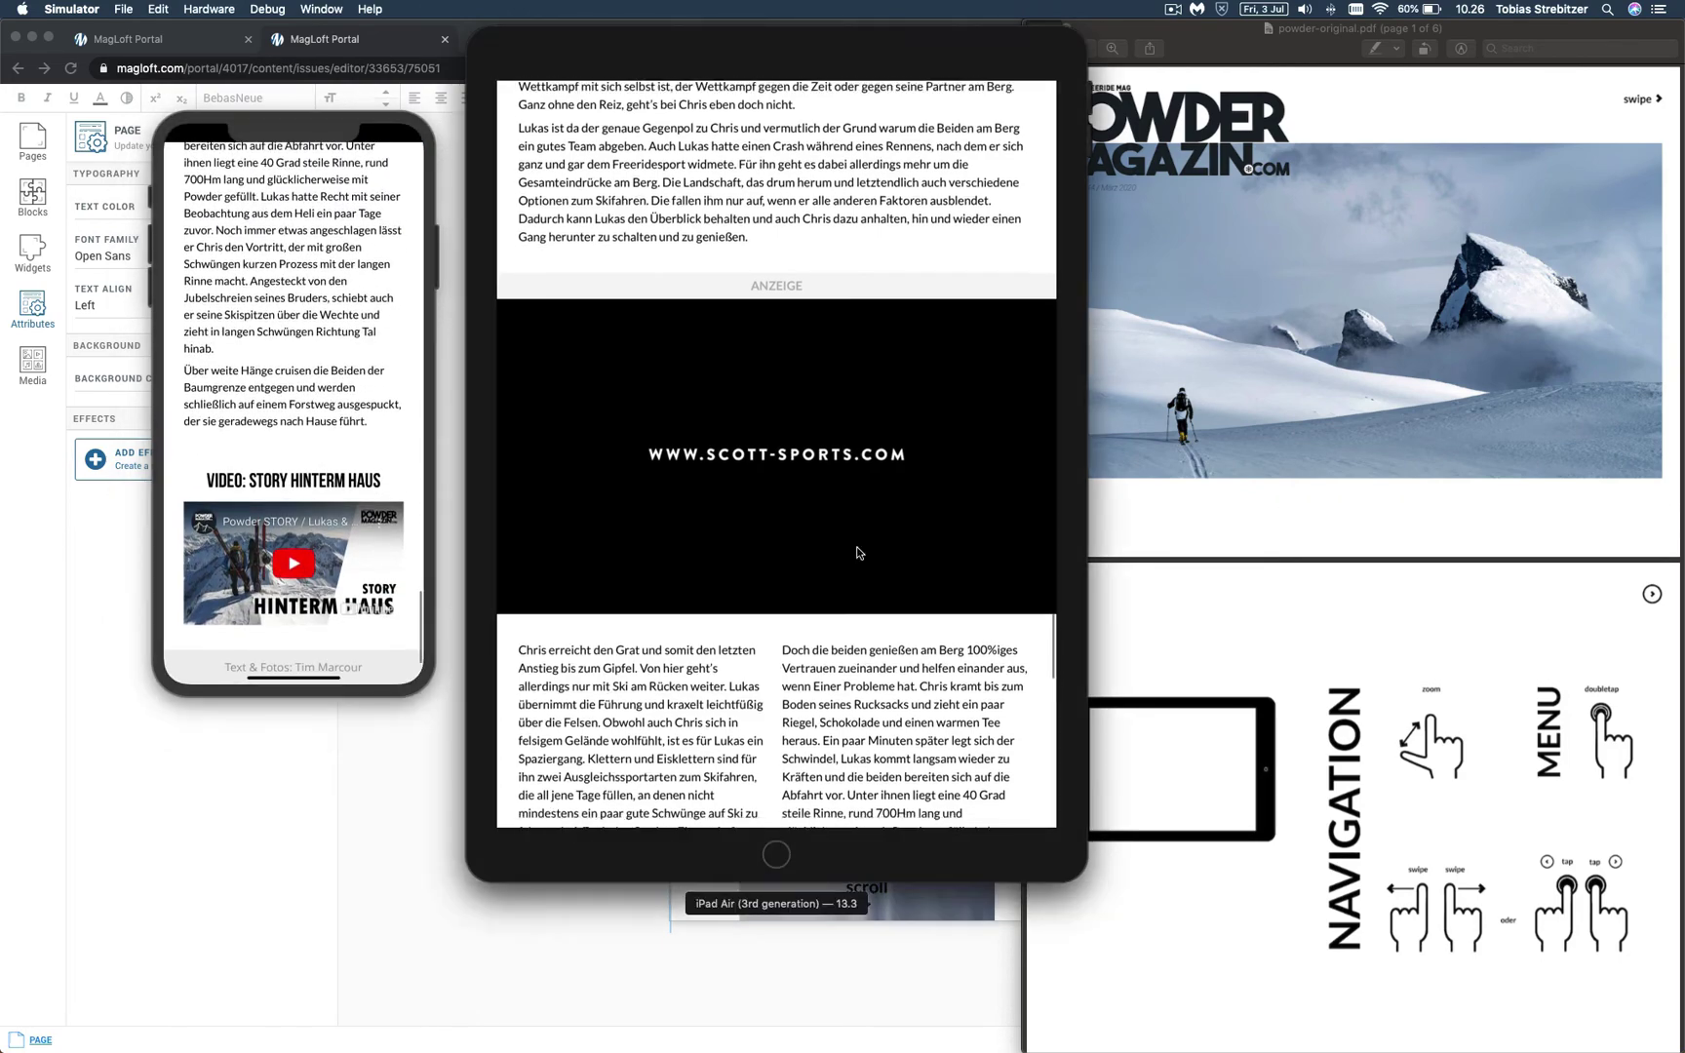
Scroll the iPad to the closing video, then swipe back to the SPIELPLATZ HINTERM HAUS opening page
scroll(873, 474, down, 10)
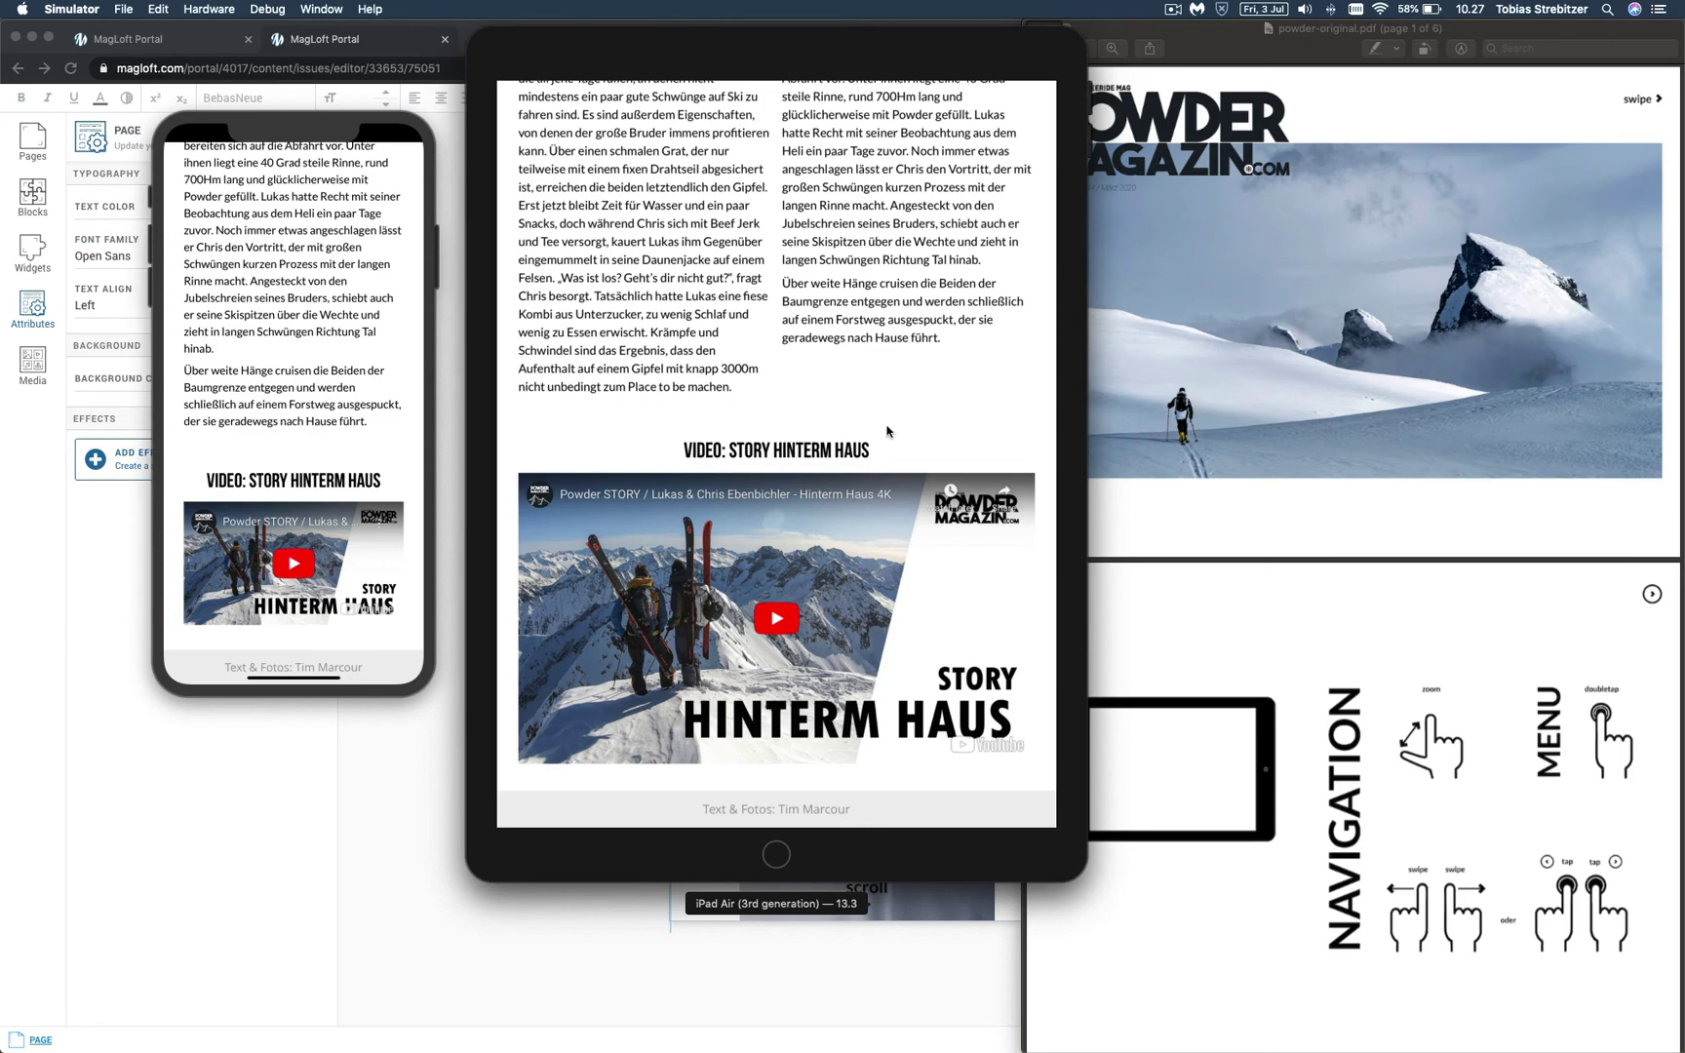
drag(886, 431, 727, 421)
drag(750, 657, 324, 415)
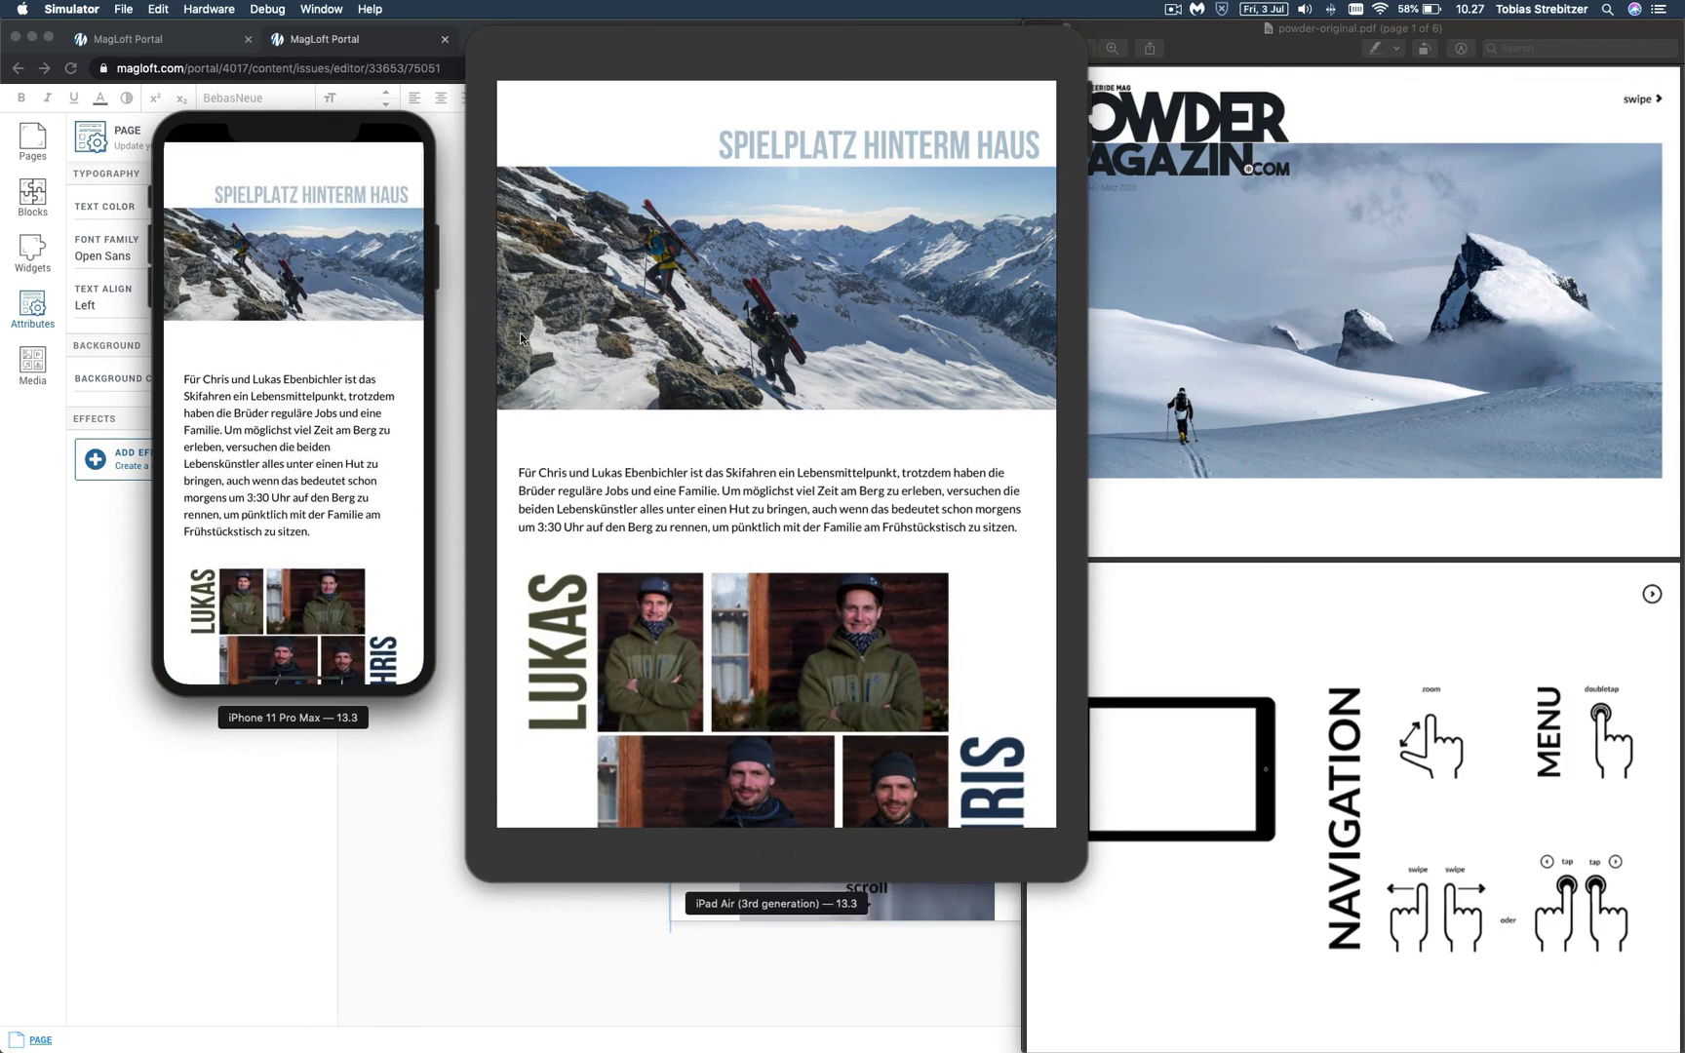
Shift the iPad and iPhone simulator windows left so the Powder Magazin PDF is uncovered
drag(873, 60, 791, 51)
click(326, 134)
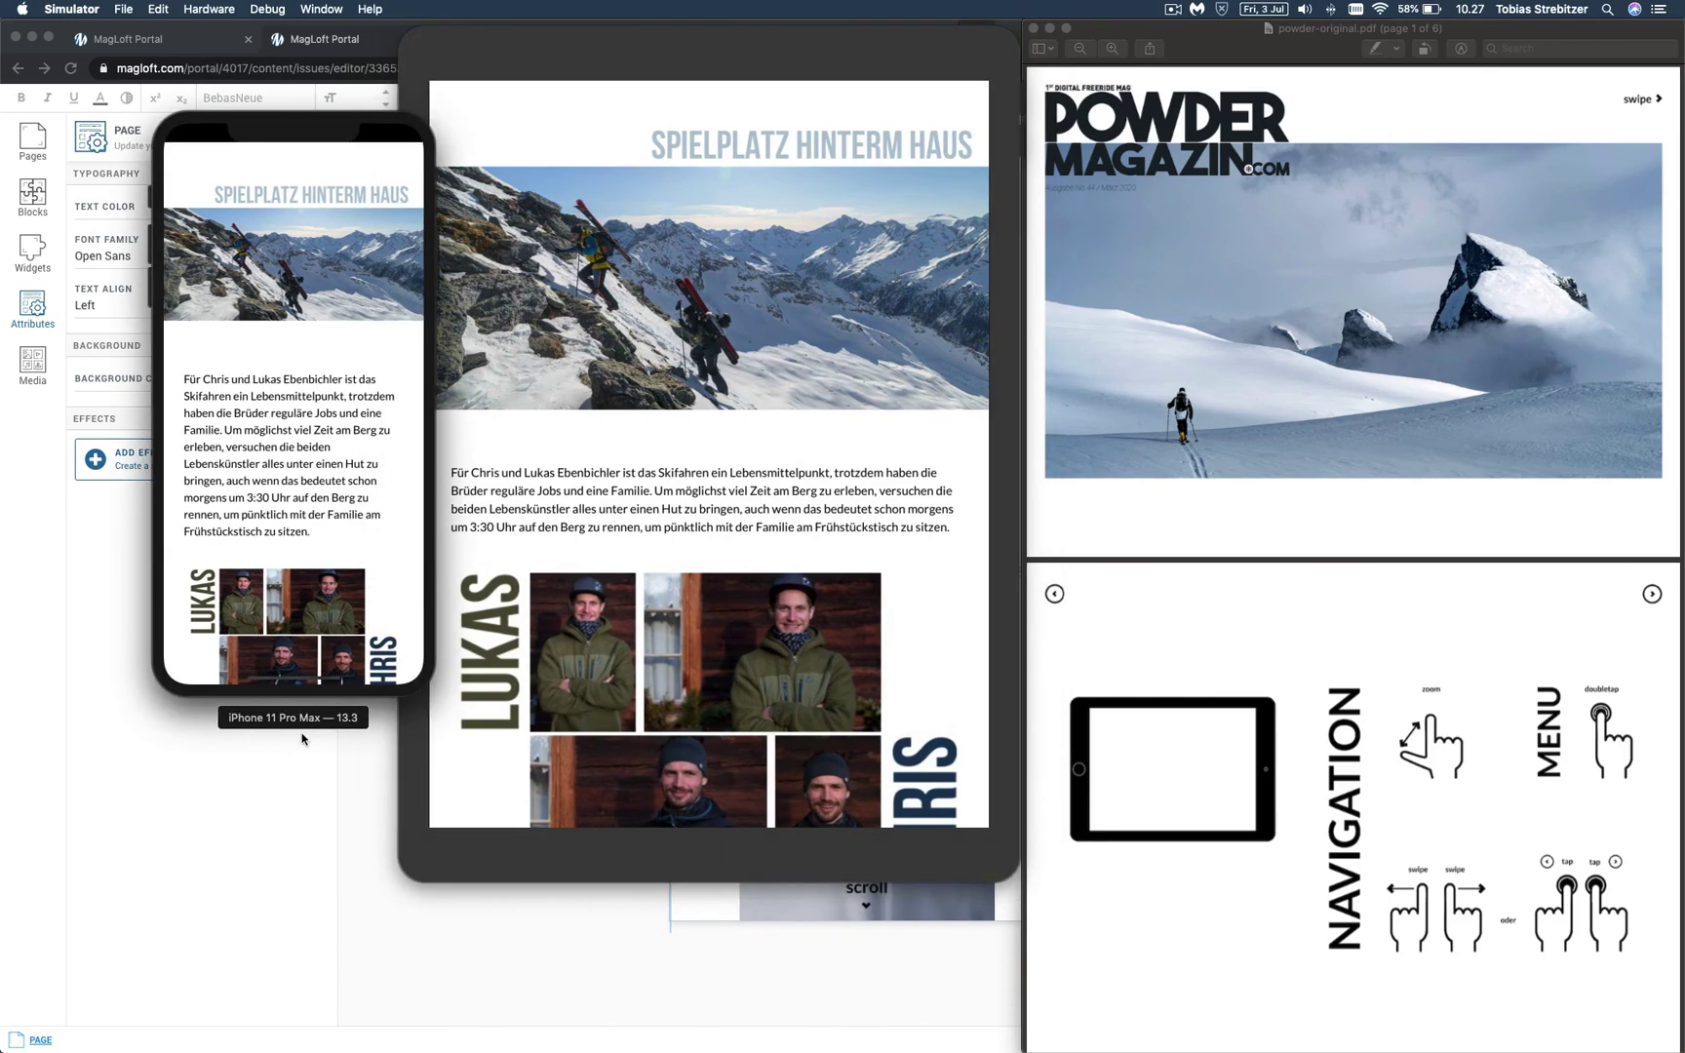
drag(321, 724, 205, 637)
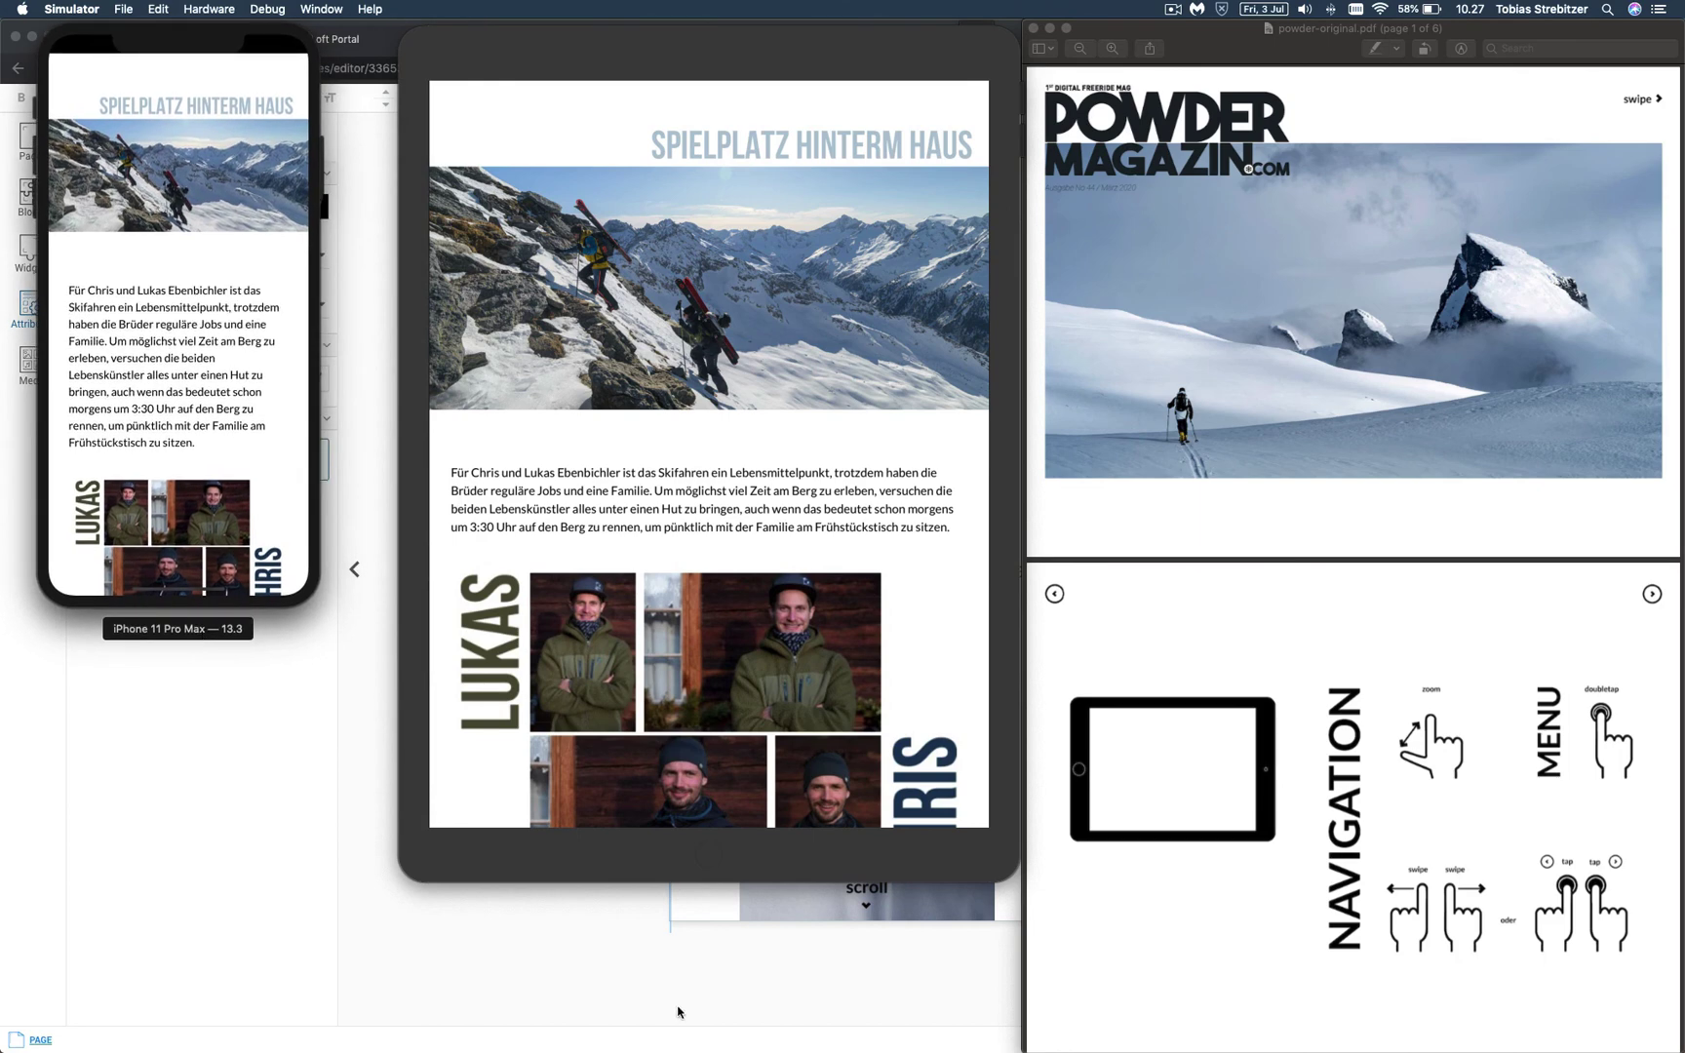
click(758, 870)
drag(749, 908, 692, 905)
click(1149, 35)
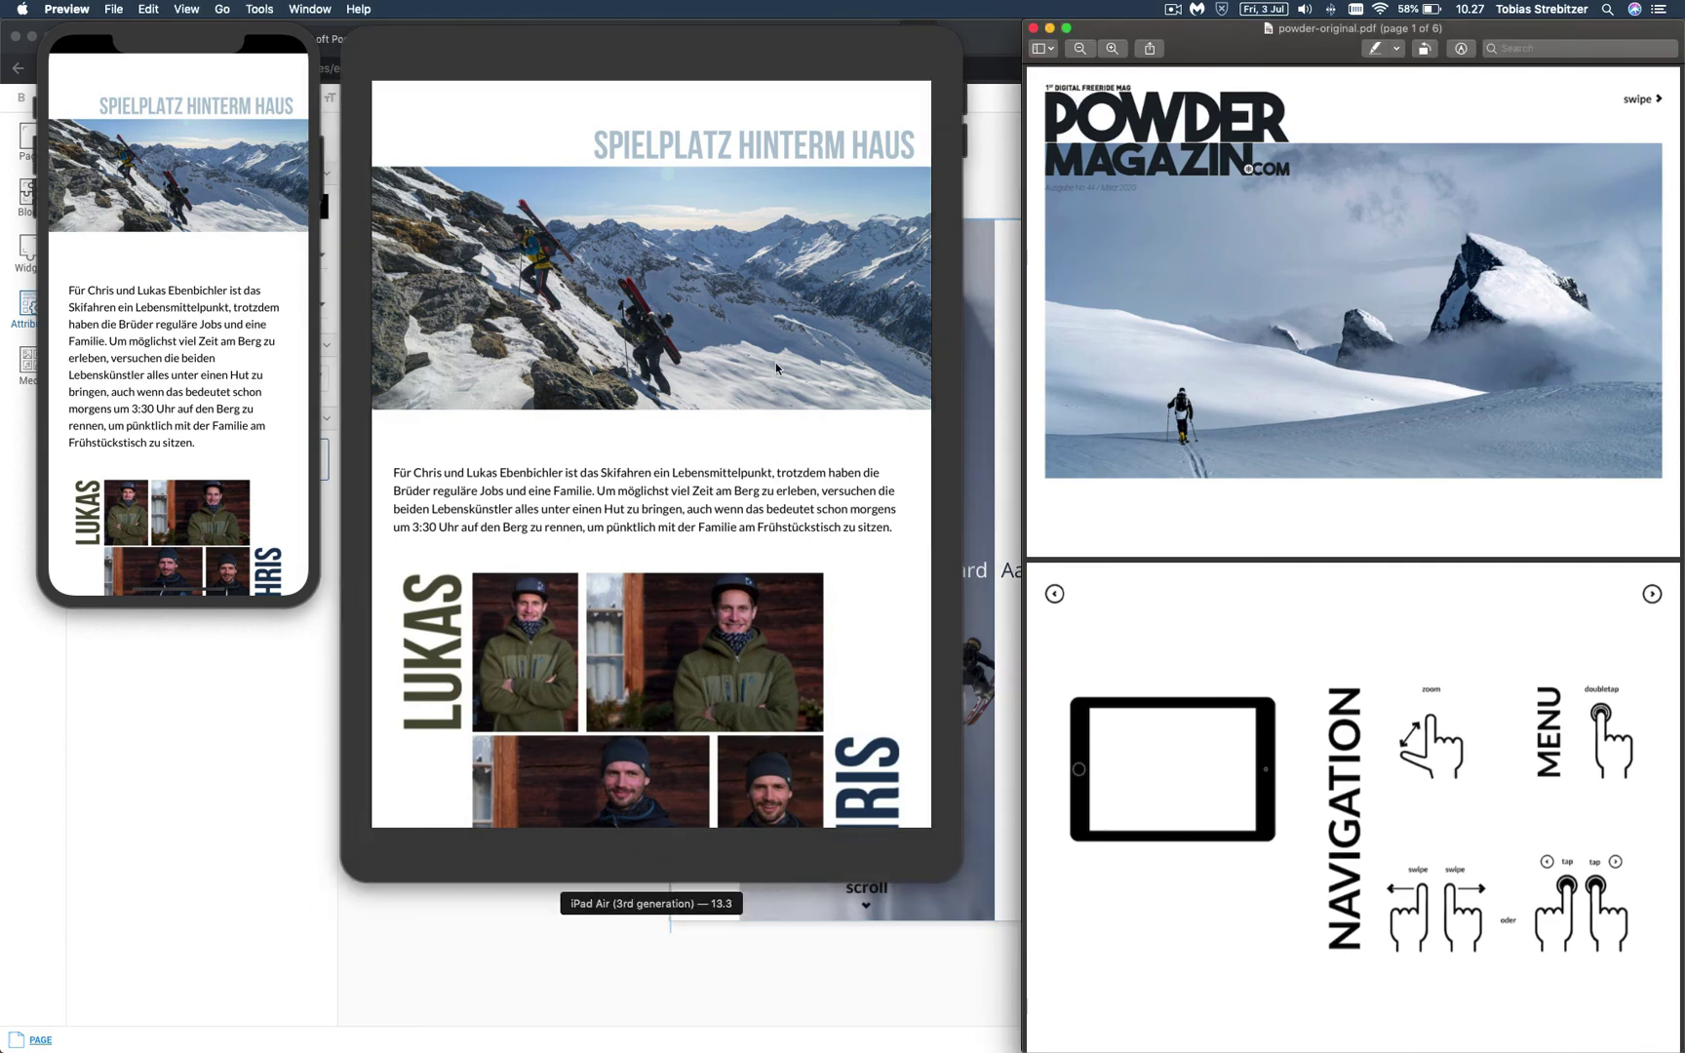
Settle both previews on the 'Spielplatz Hinterm Haus' intro text above the LUKAS portraits
click(244, 278)
scroll(231, 461, down, 10)
scroll(110, 283, up, 10)
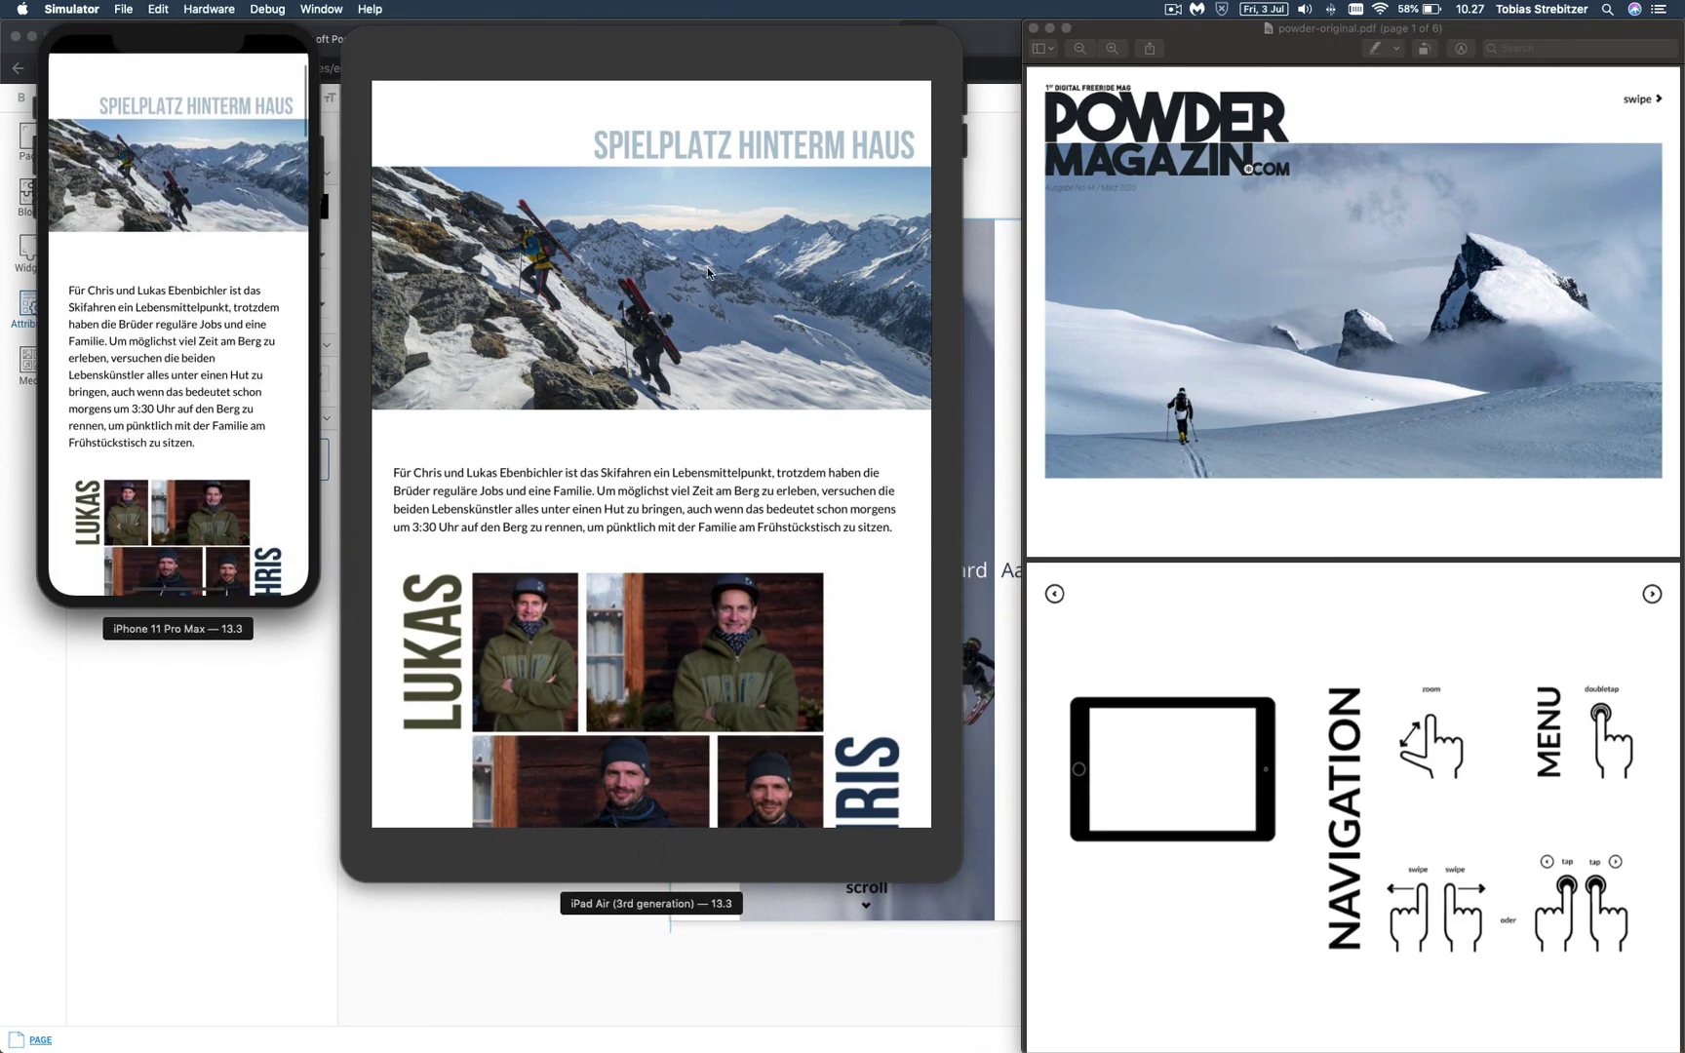
click(603, 434)
scroll(603, 434, up, 5)
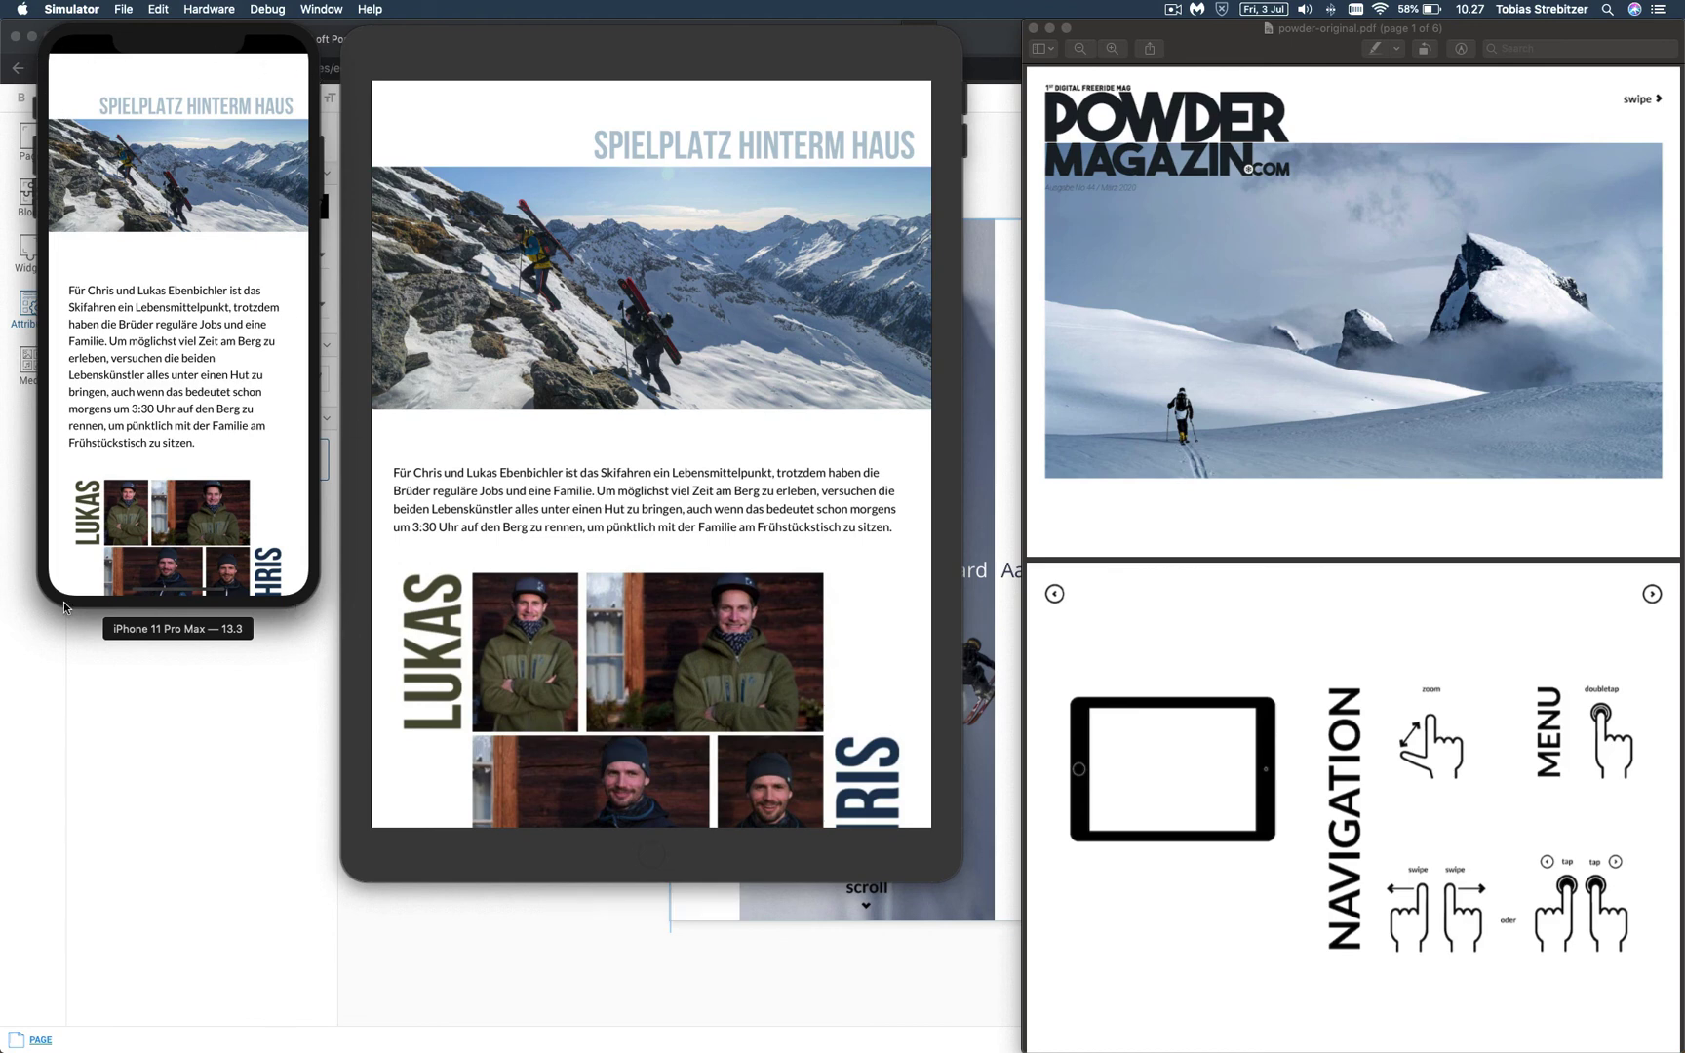
click(631, 907)
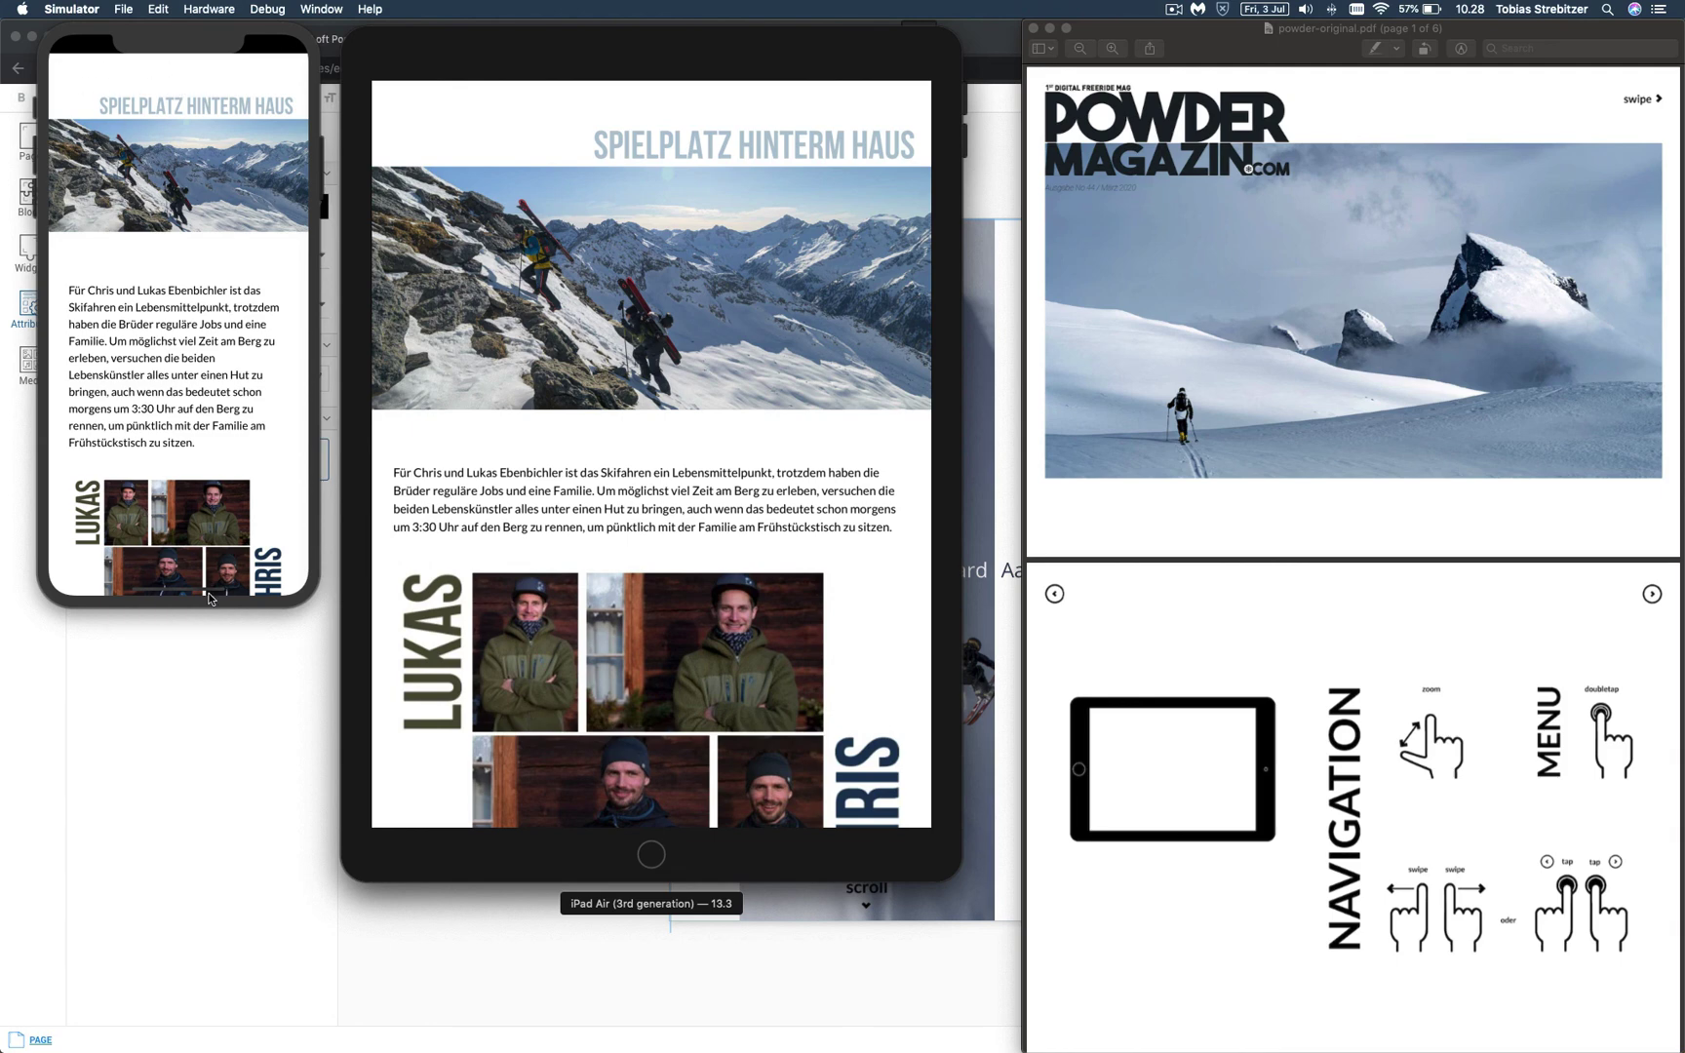
click(232, 469)
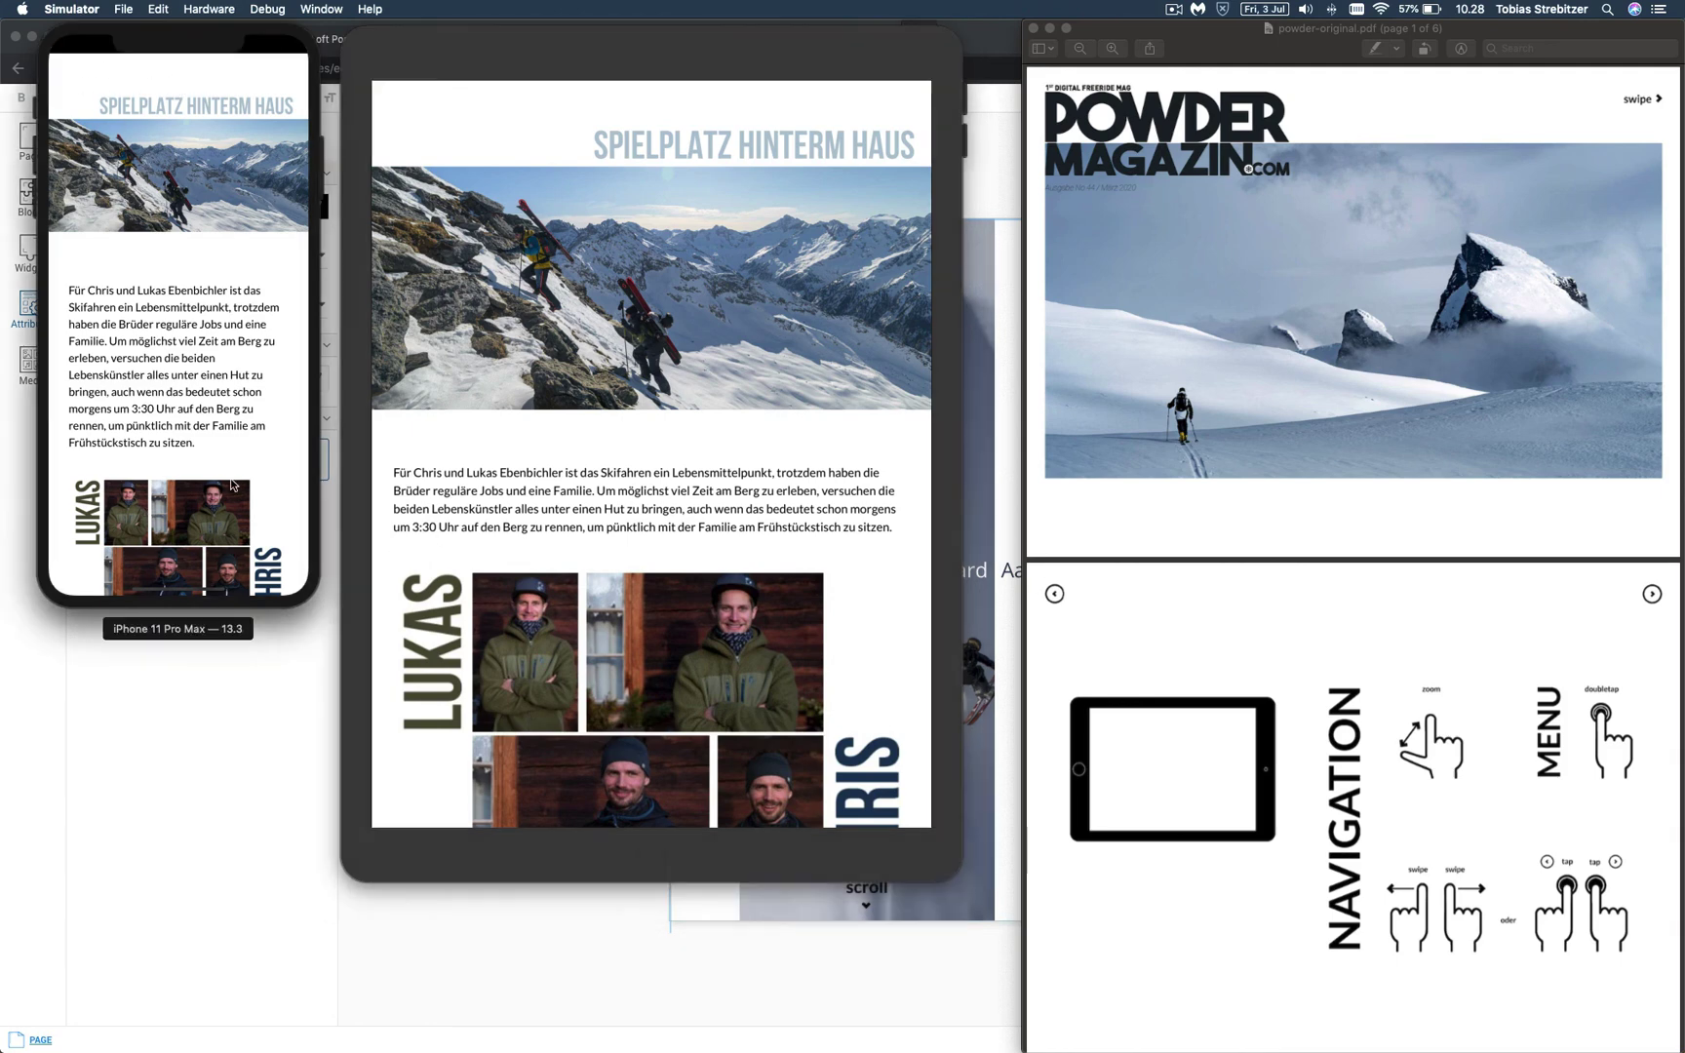
scroll(232, 469, down, 5)
scroll(234, 292, up, 5)
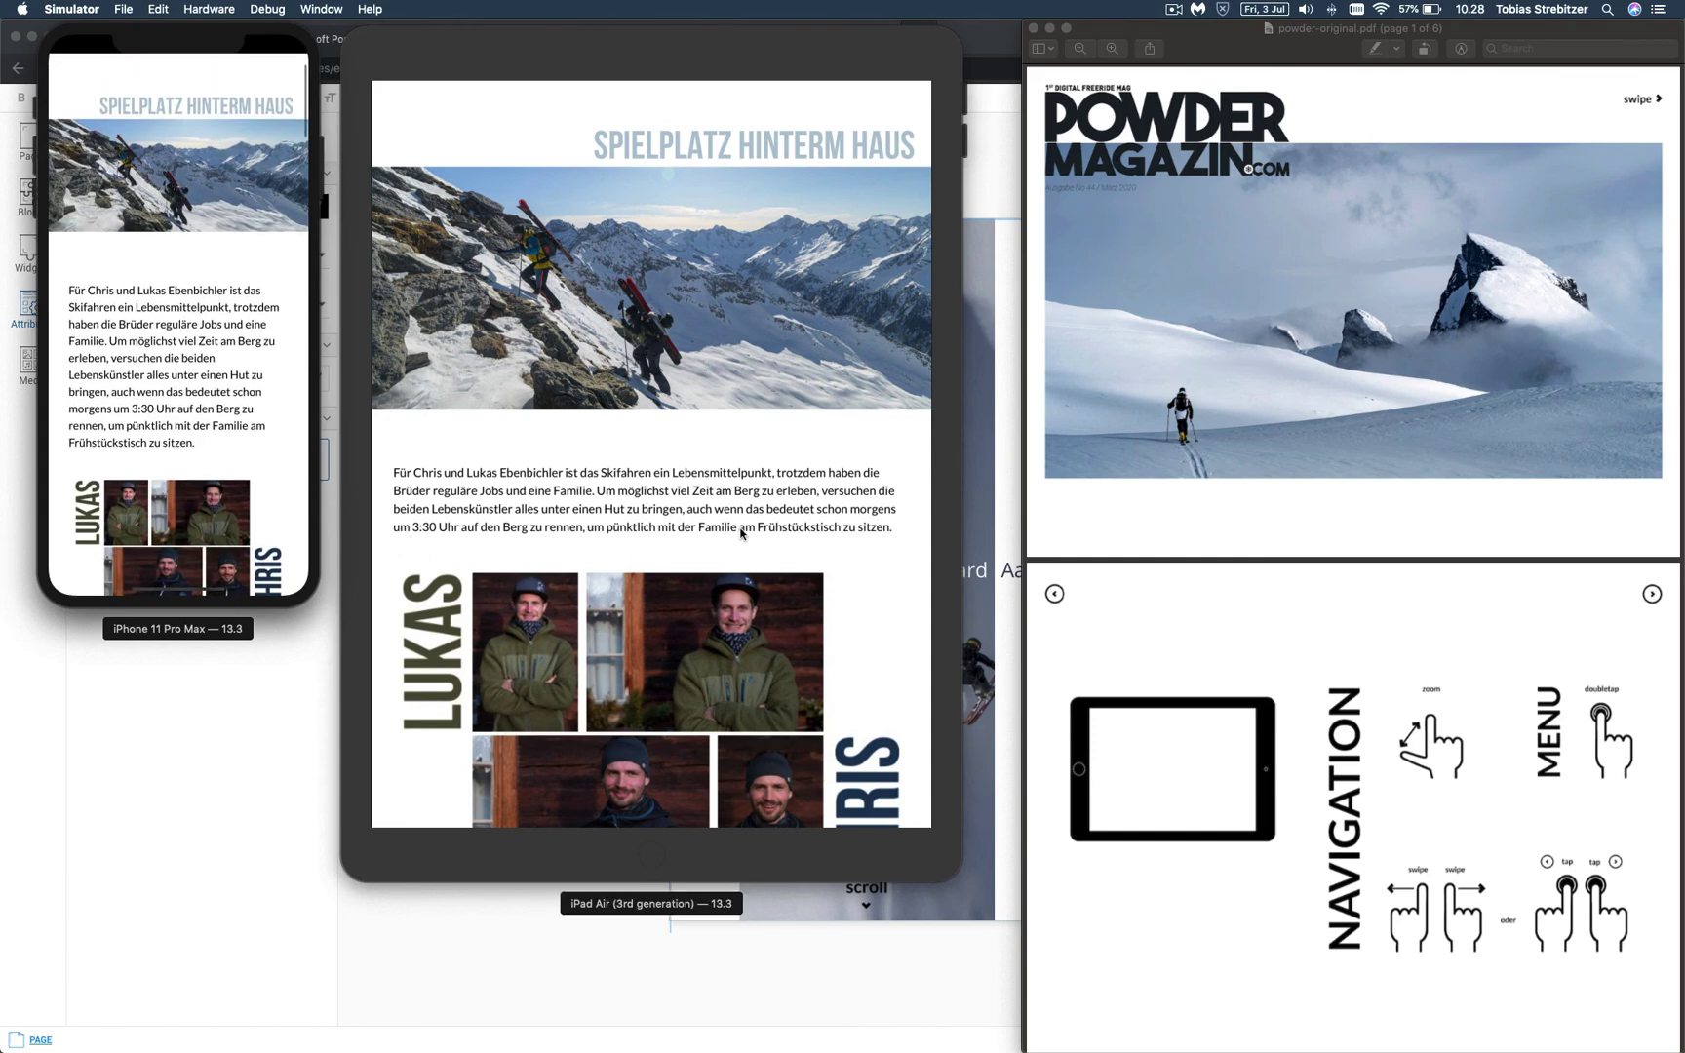
scroll(741, 531, up, 3)
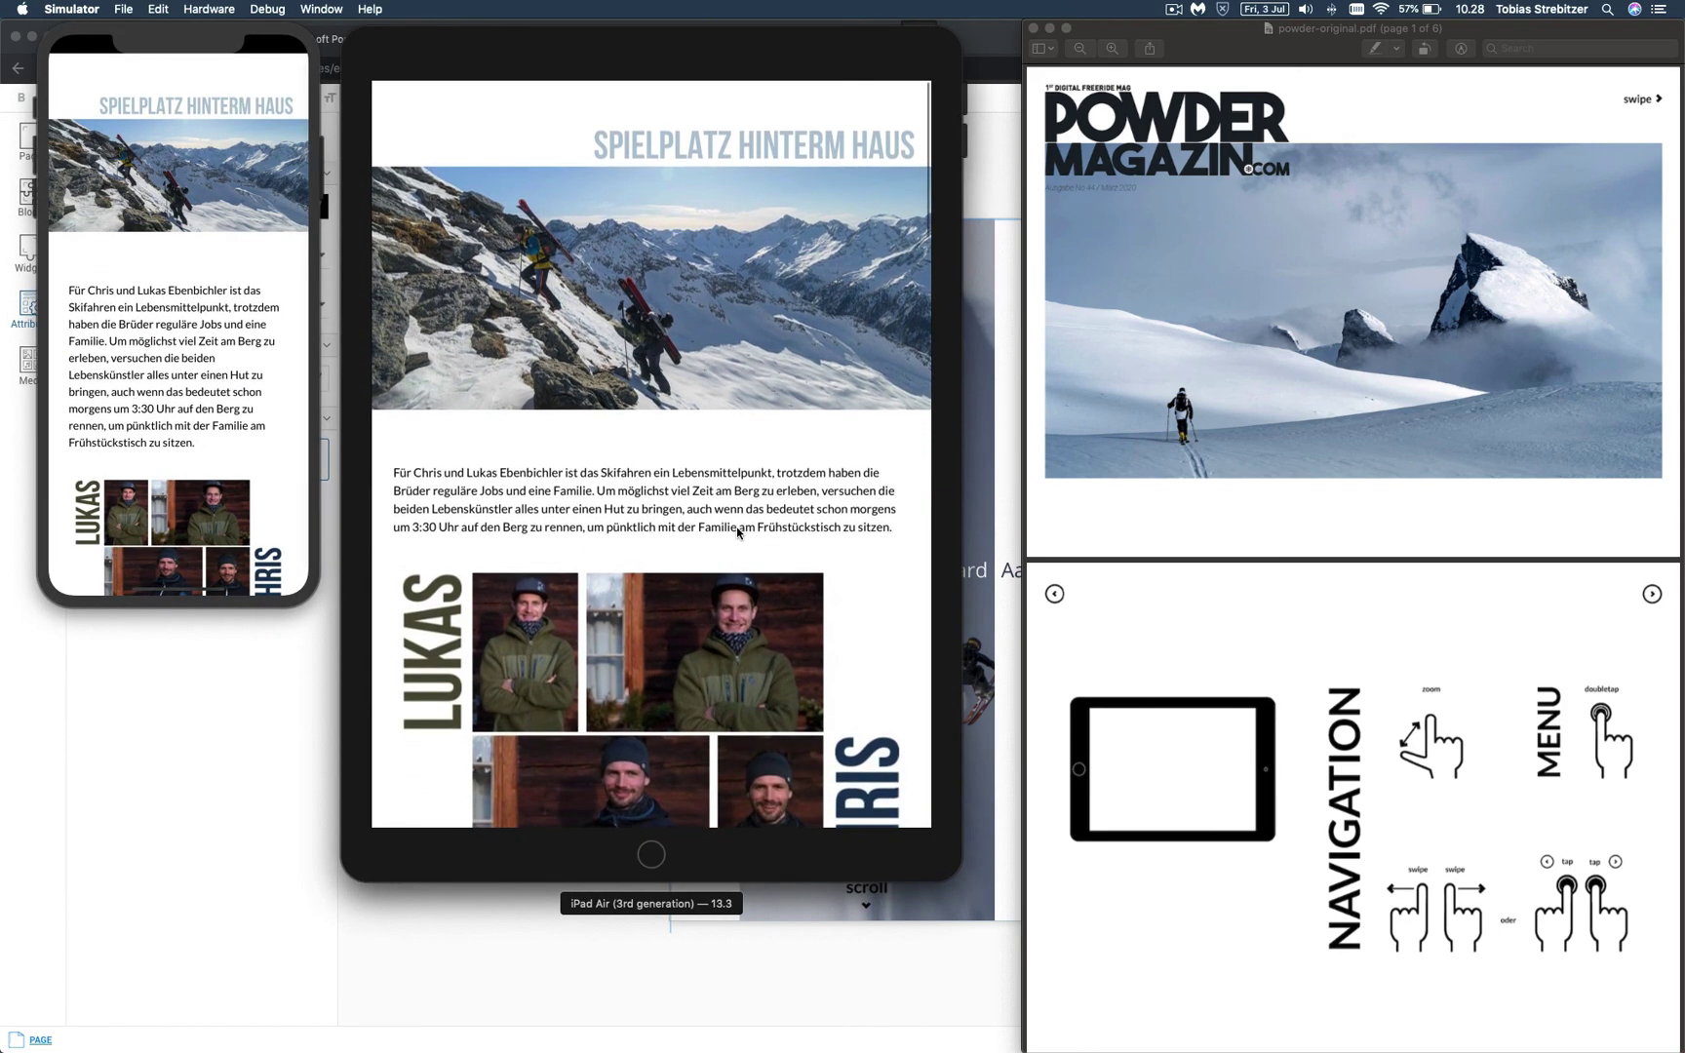